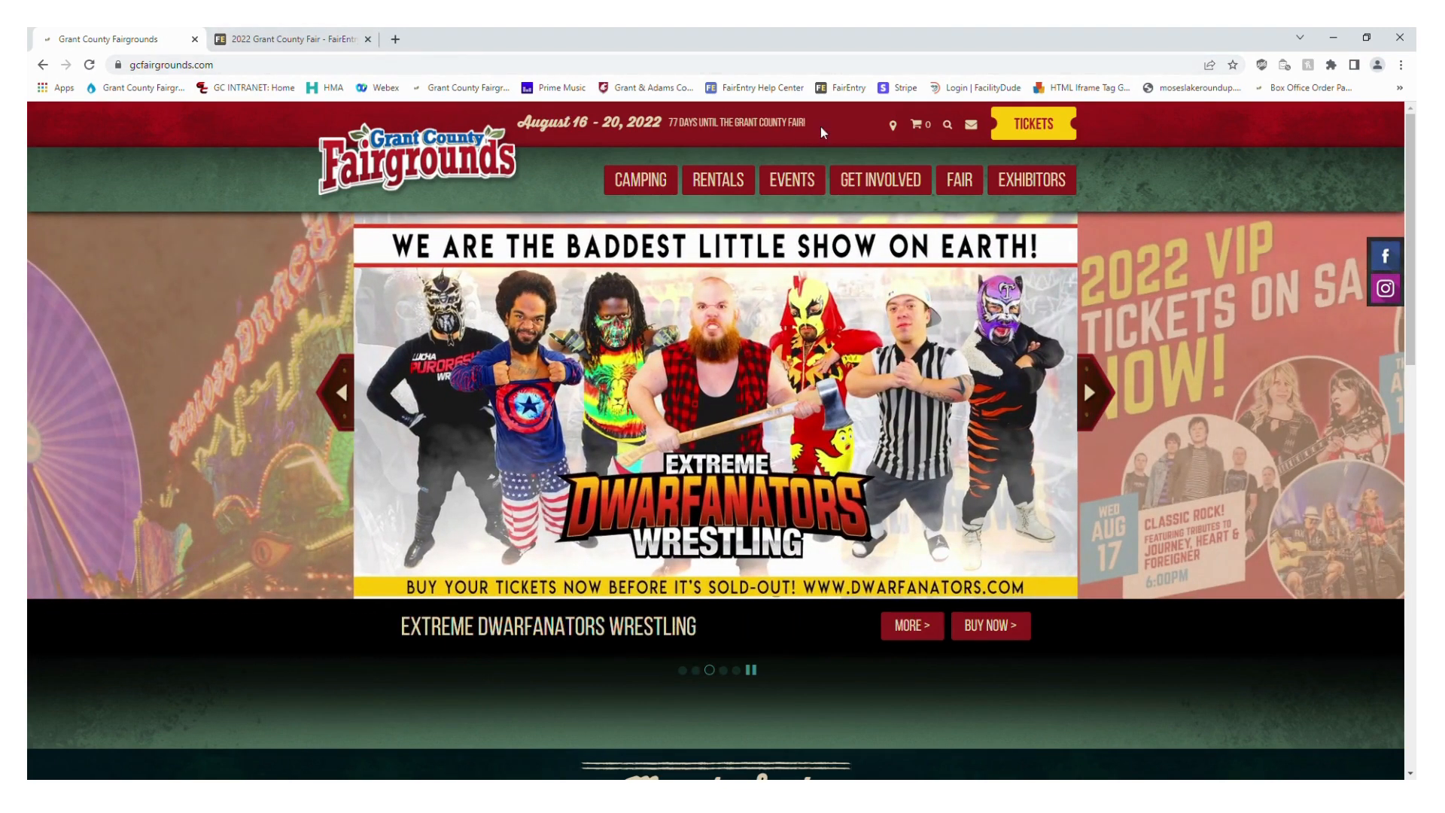
# Open the Exhibitor Registration page and review its Fair Entry Registration and Exhibitor Guide sections
pyautogui.moveTo(1061, 185)
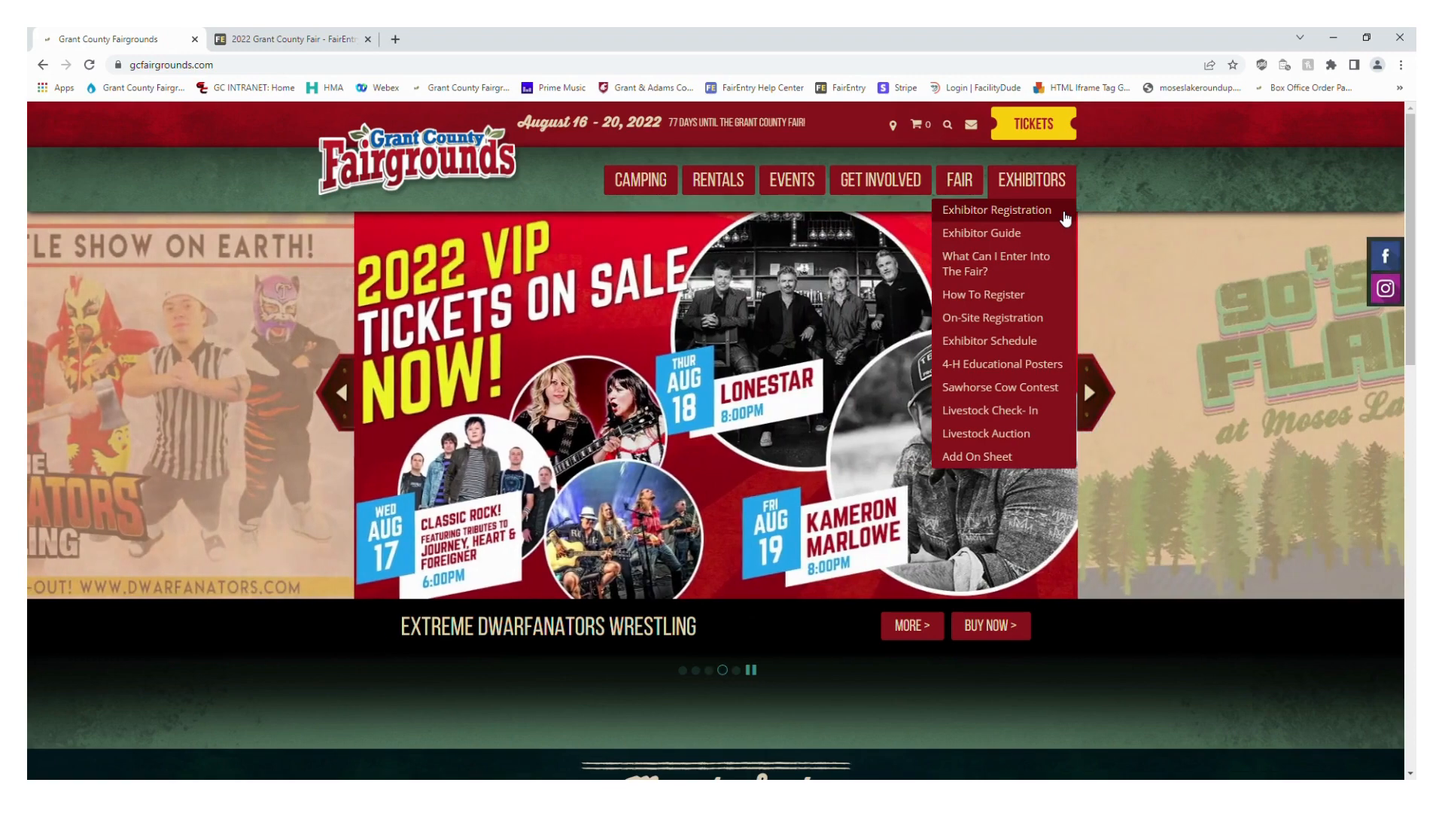
pyautogui.click(1065, 218)
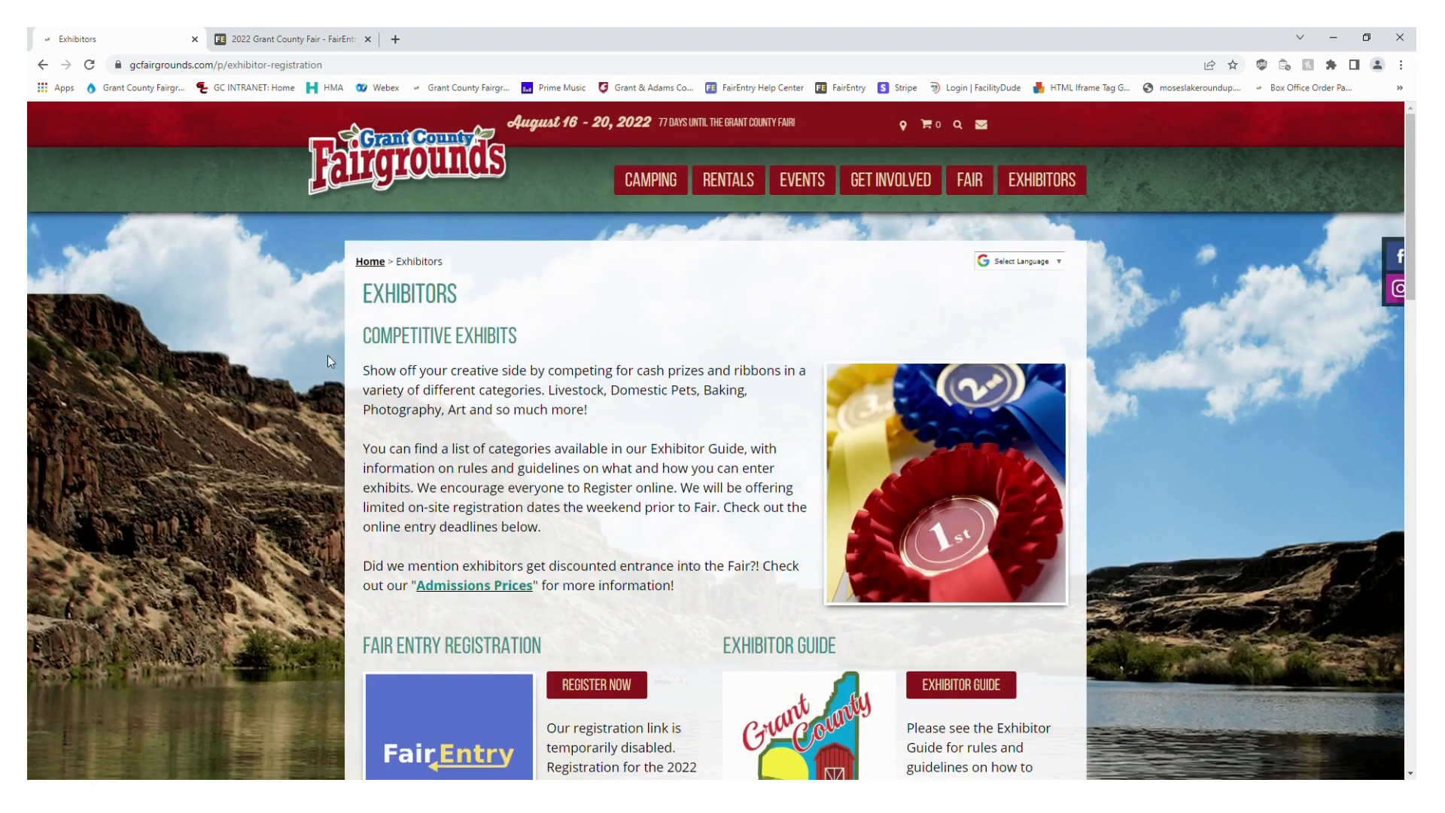
pyautogui.scroll(-2, 295, 358)
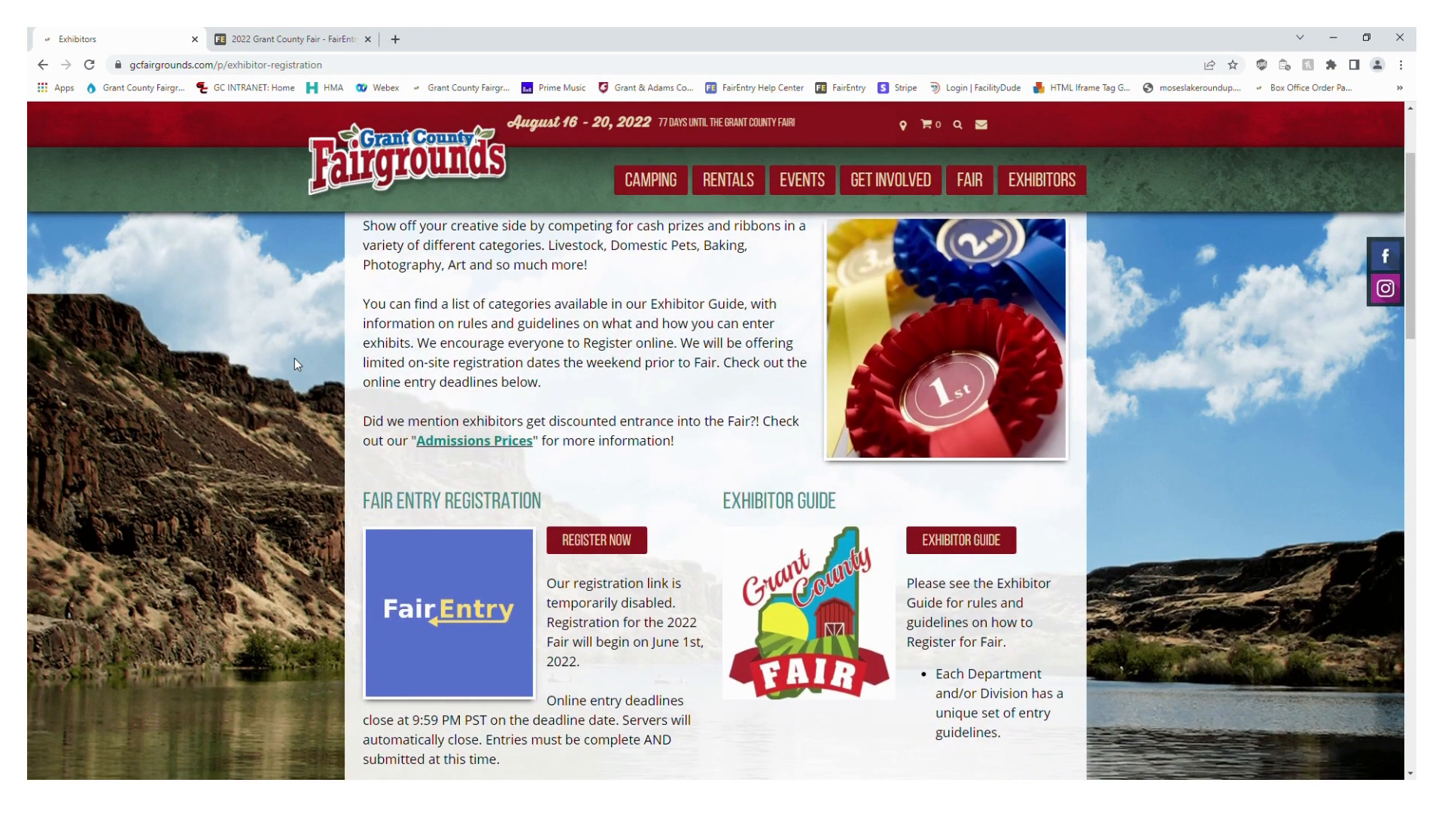
pyautogui.scroll(-2, 295, 360)
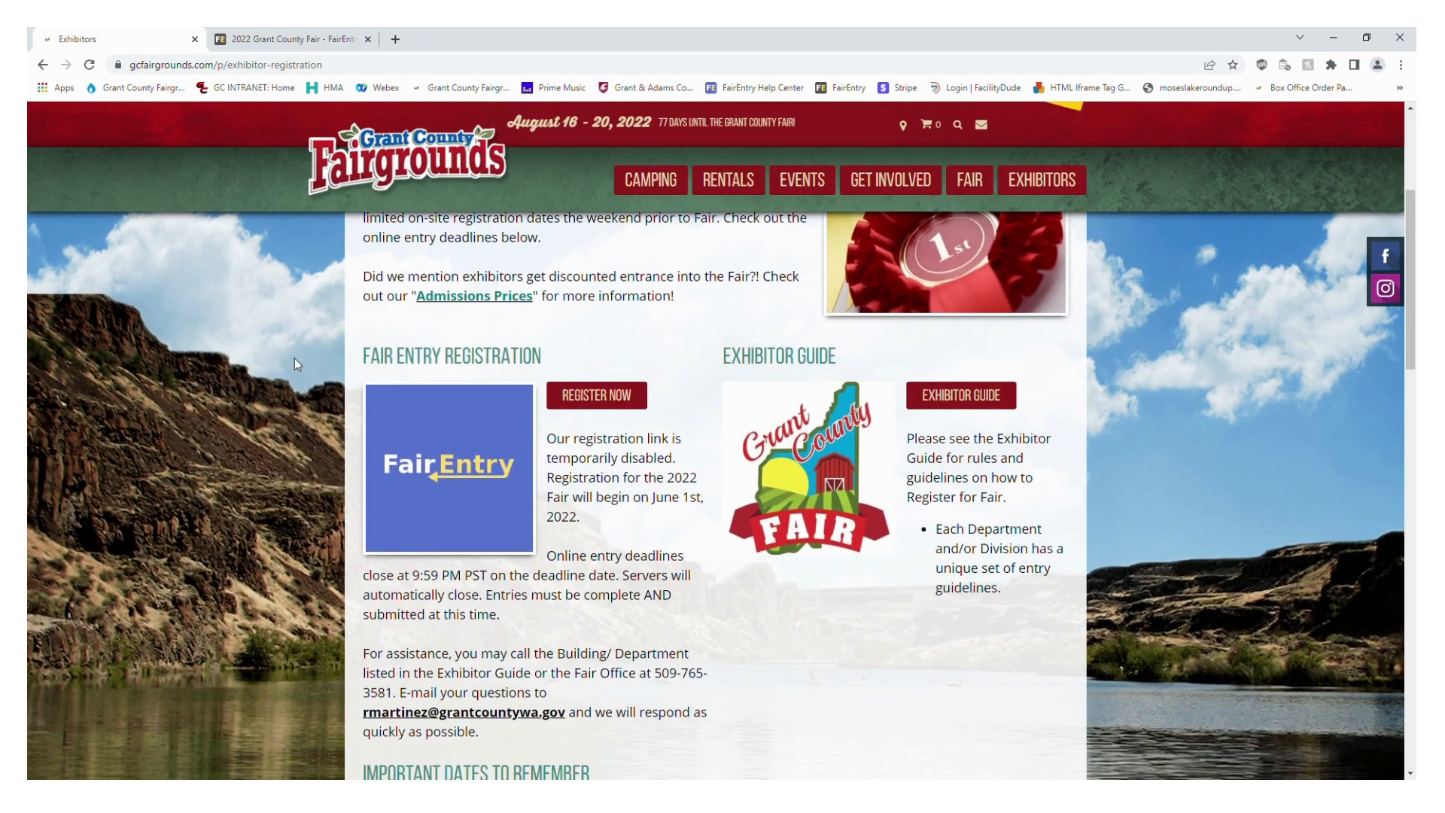
pyautogui.scroll(-1, 295, 359)
pyautogui.scroll(1, 293, 358)
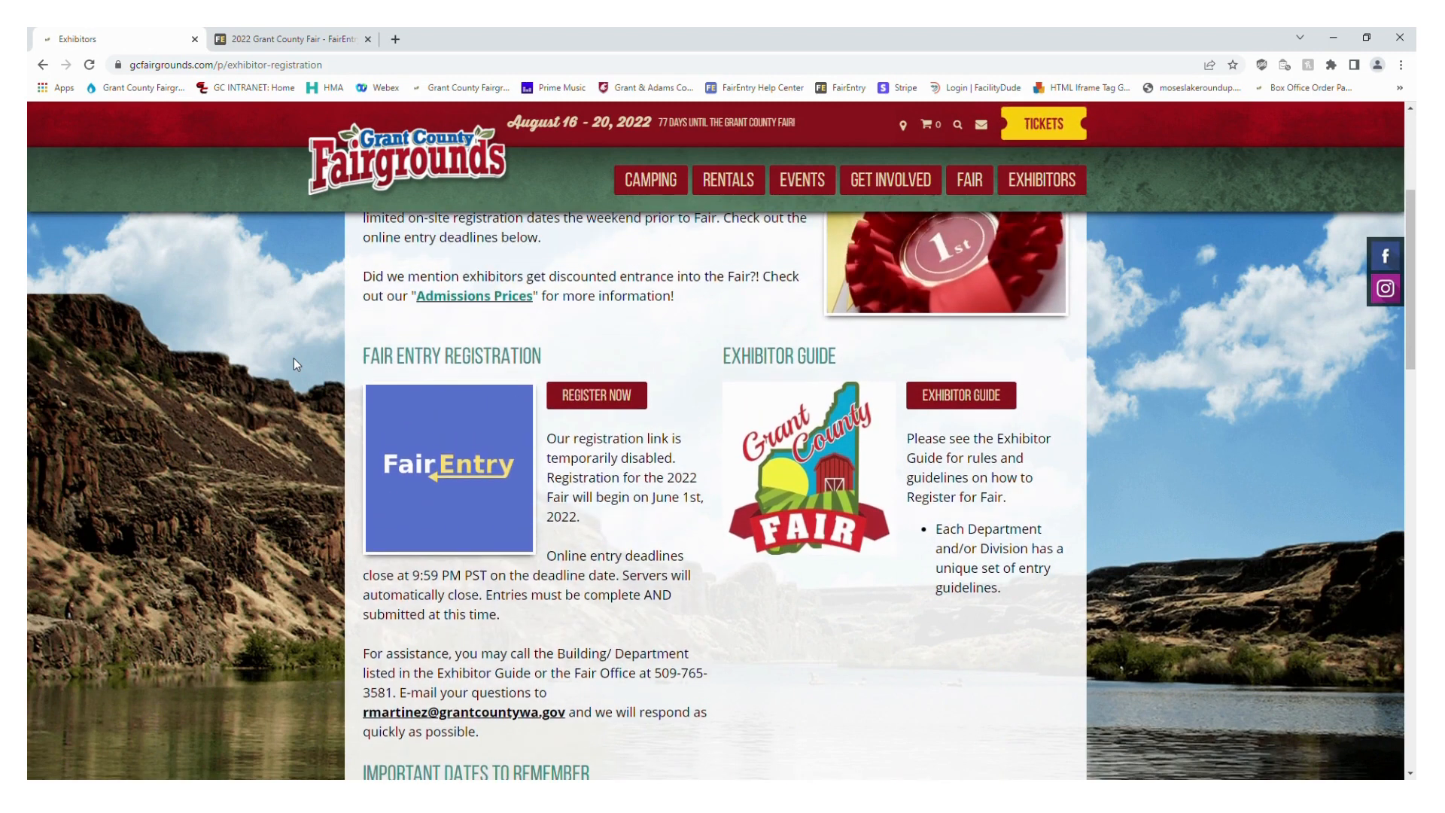
# Open the Exhibitor Guide and look over its exhibit categories, including the Livestock Exhibitors topics
pyautogui.click(997, 405)
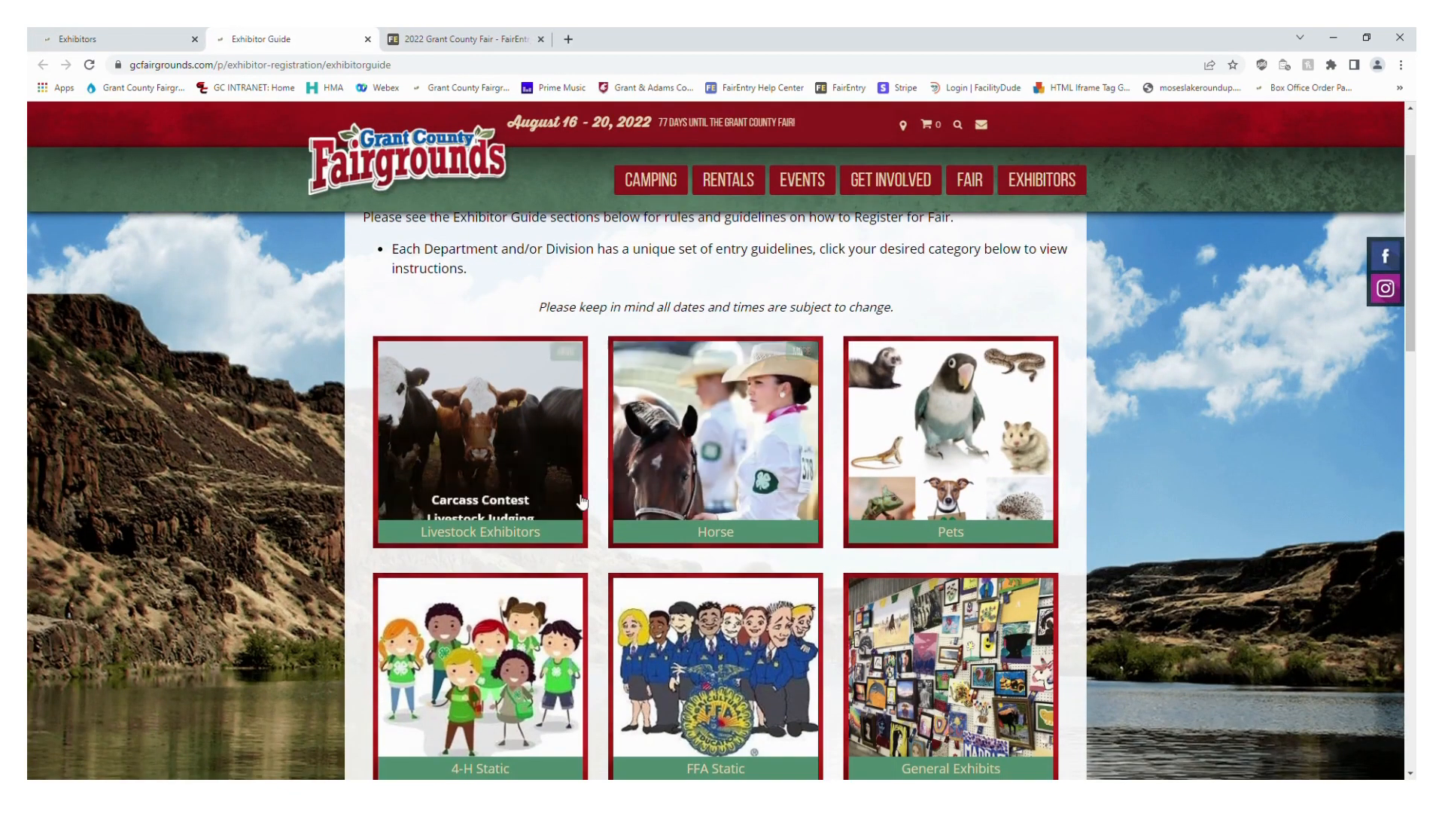
pyautogui.scroll(-1, 941, 624)
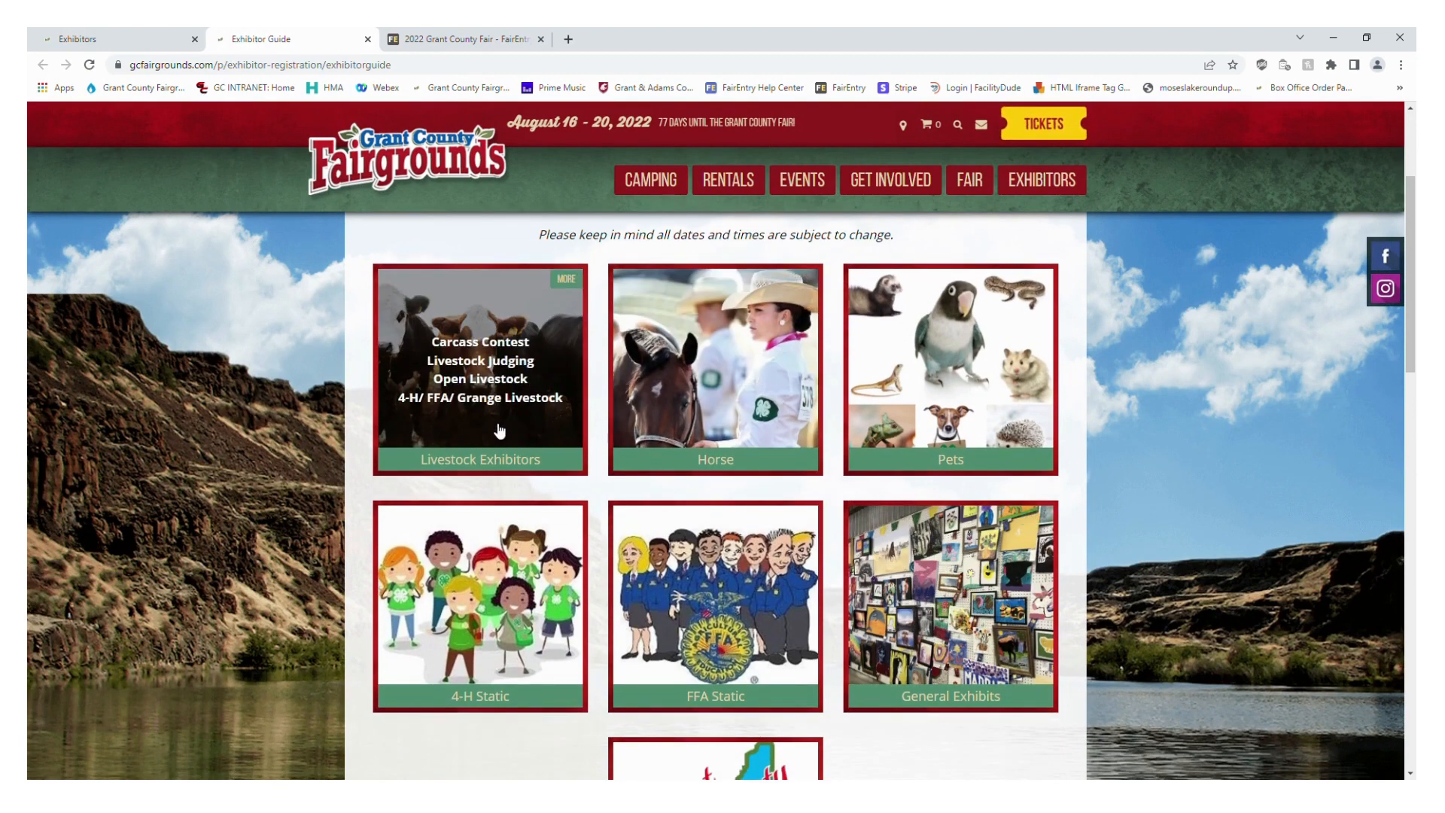
pyautogui.scroll(3, 499, 430)
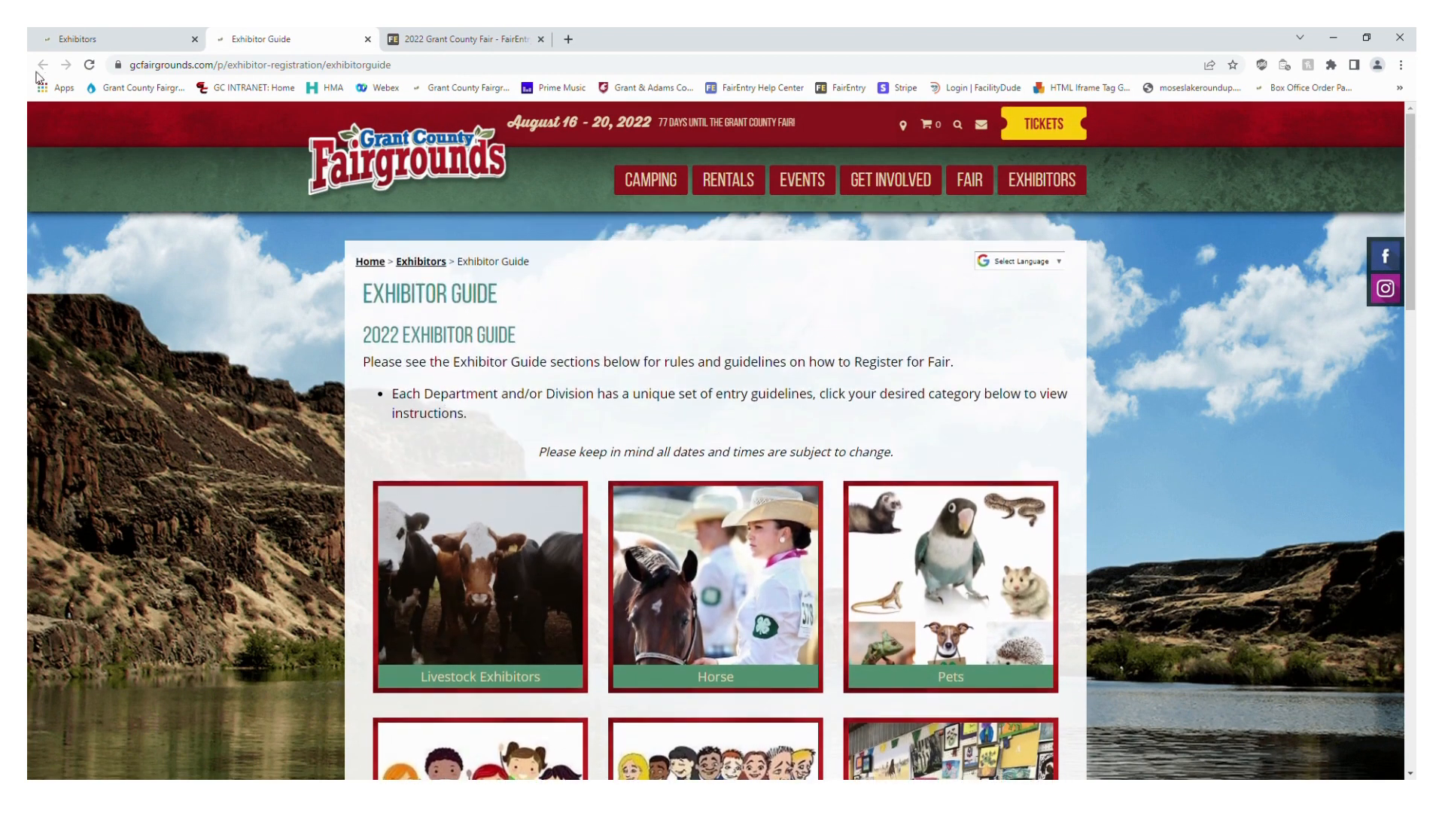
# Return to the Exhibitors page and examine the 4-H educational poster, YQCA and online entry deadlines
pyautogui.click(128, 35)
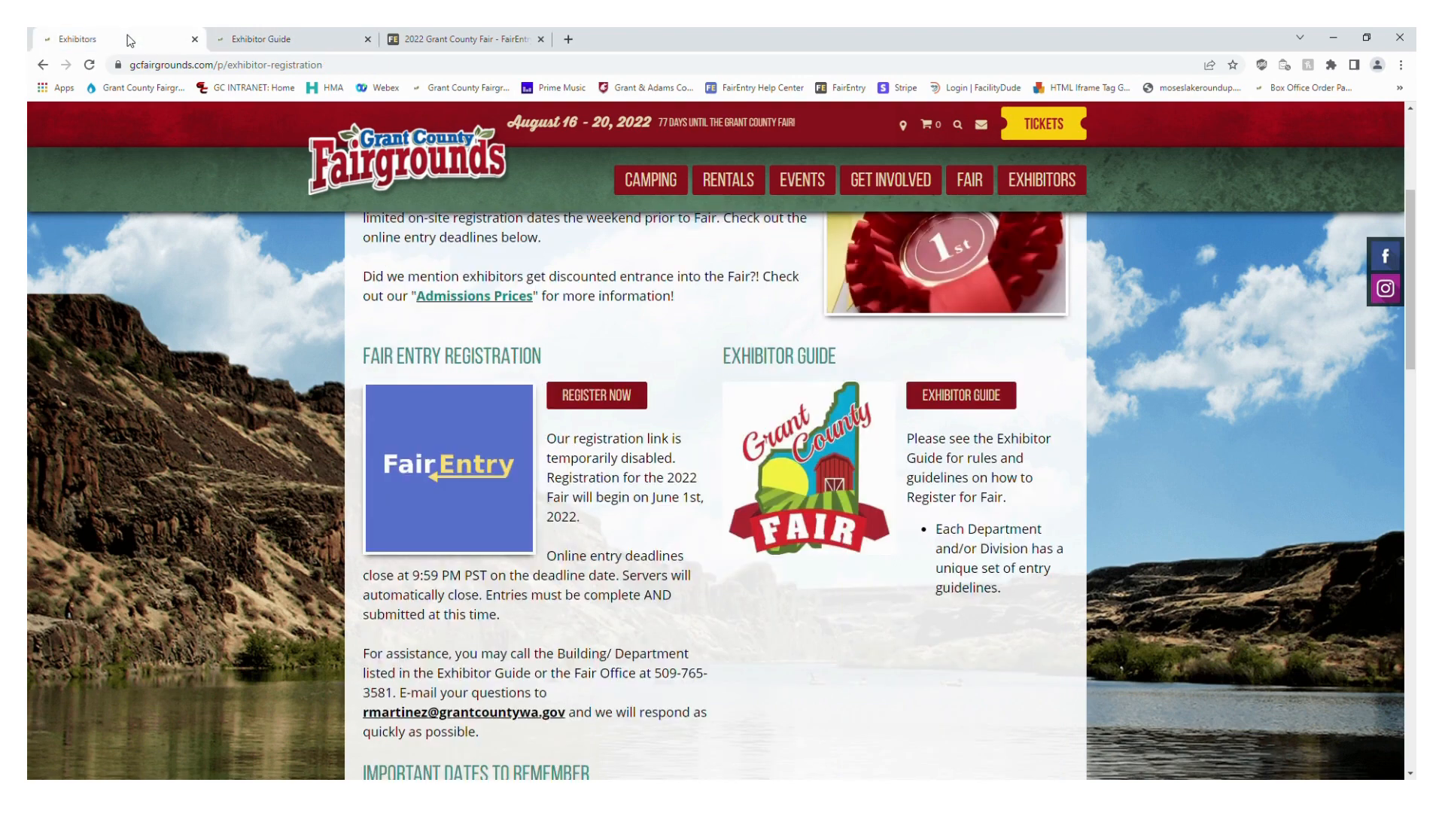
pyautogui.scroll(-5, 375, 409)
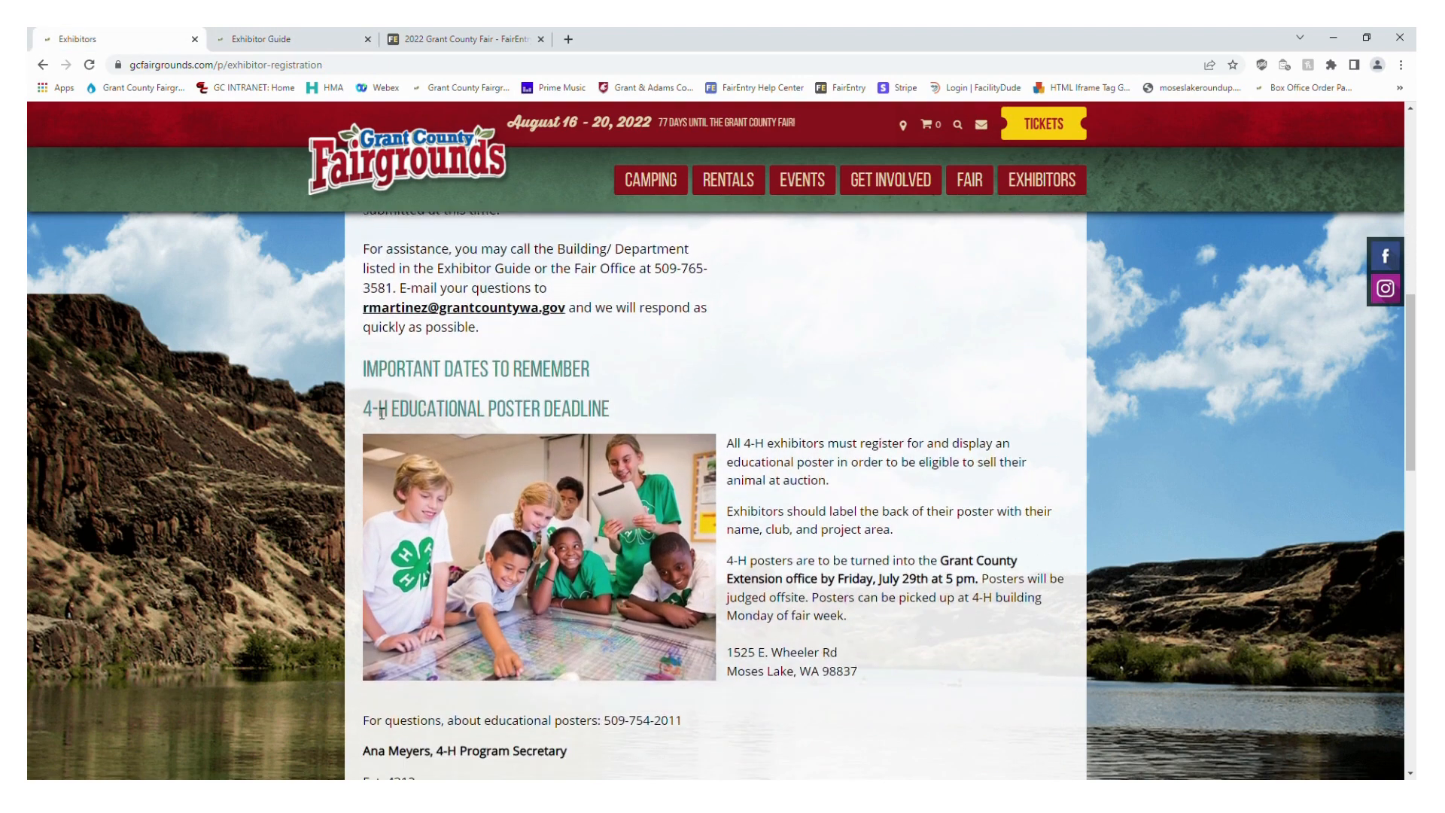
pyautogui.scroll(-1, 381, 413)
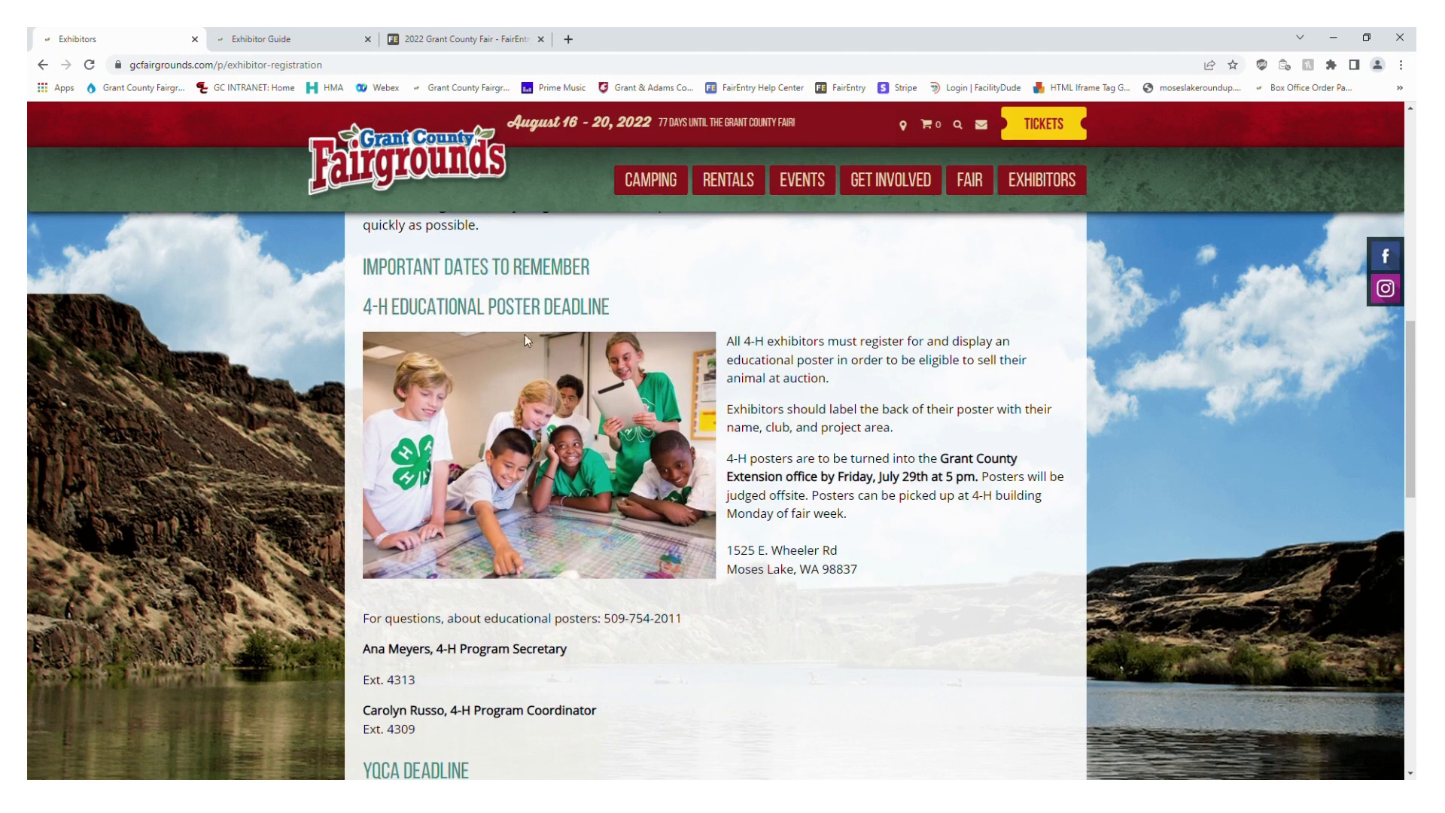
pyautogui.scroll(-4, 292, 527)
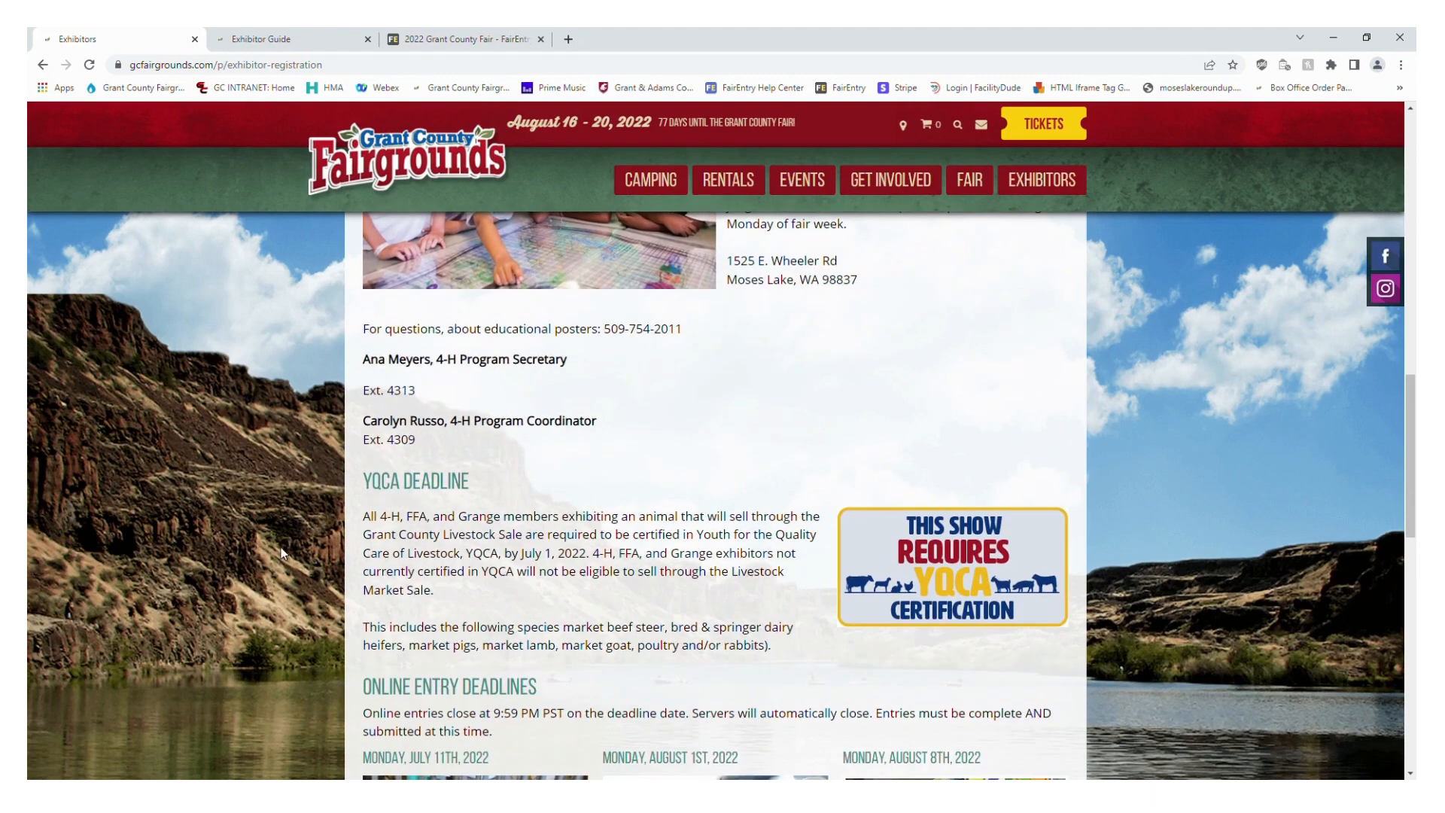
pyautogui.scroll(-3, 281, 548)
pyautogui.scroll(-3, 281, 548)
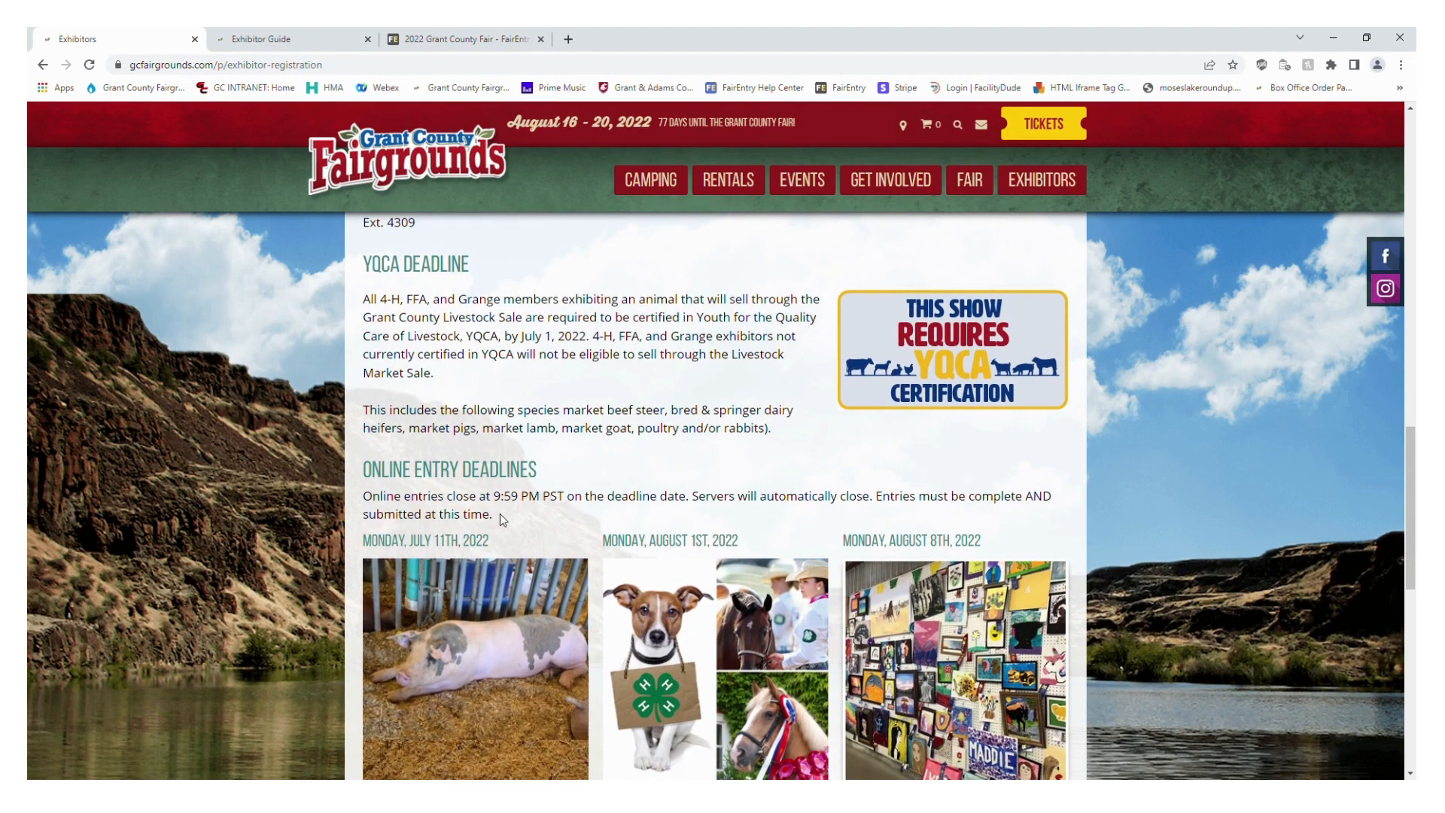
pyautogui.scroll(-1, 547, 526)
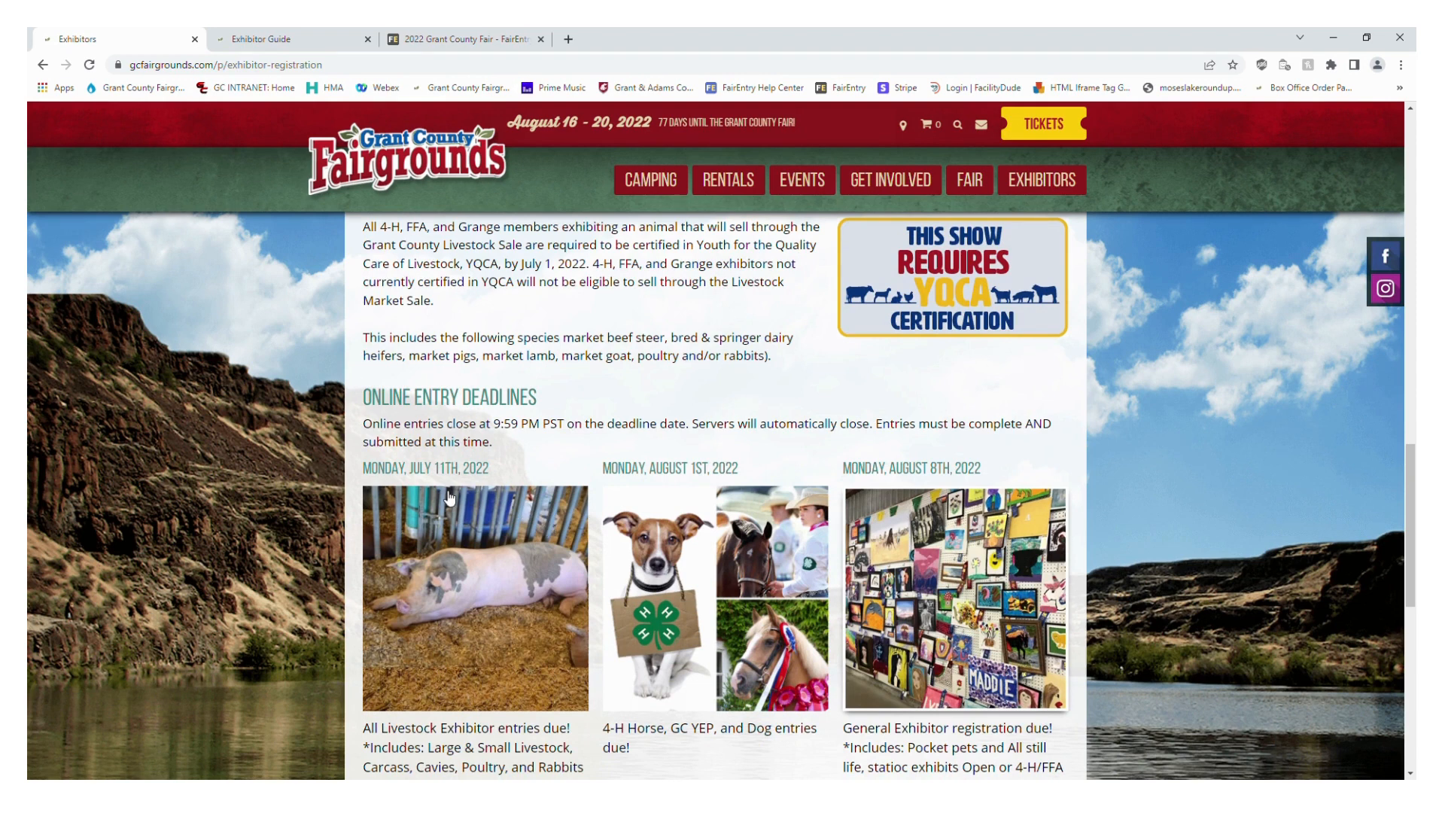
pyautogui.scroll(-1, 492, 482)
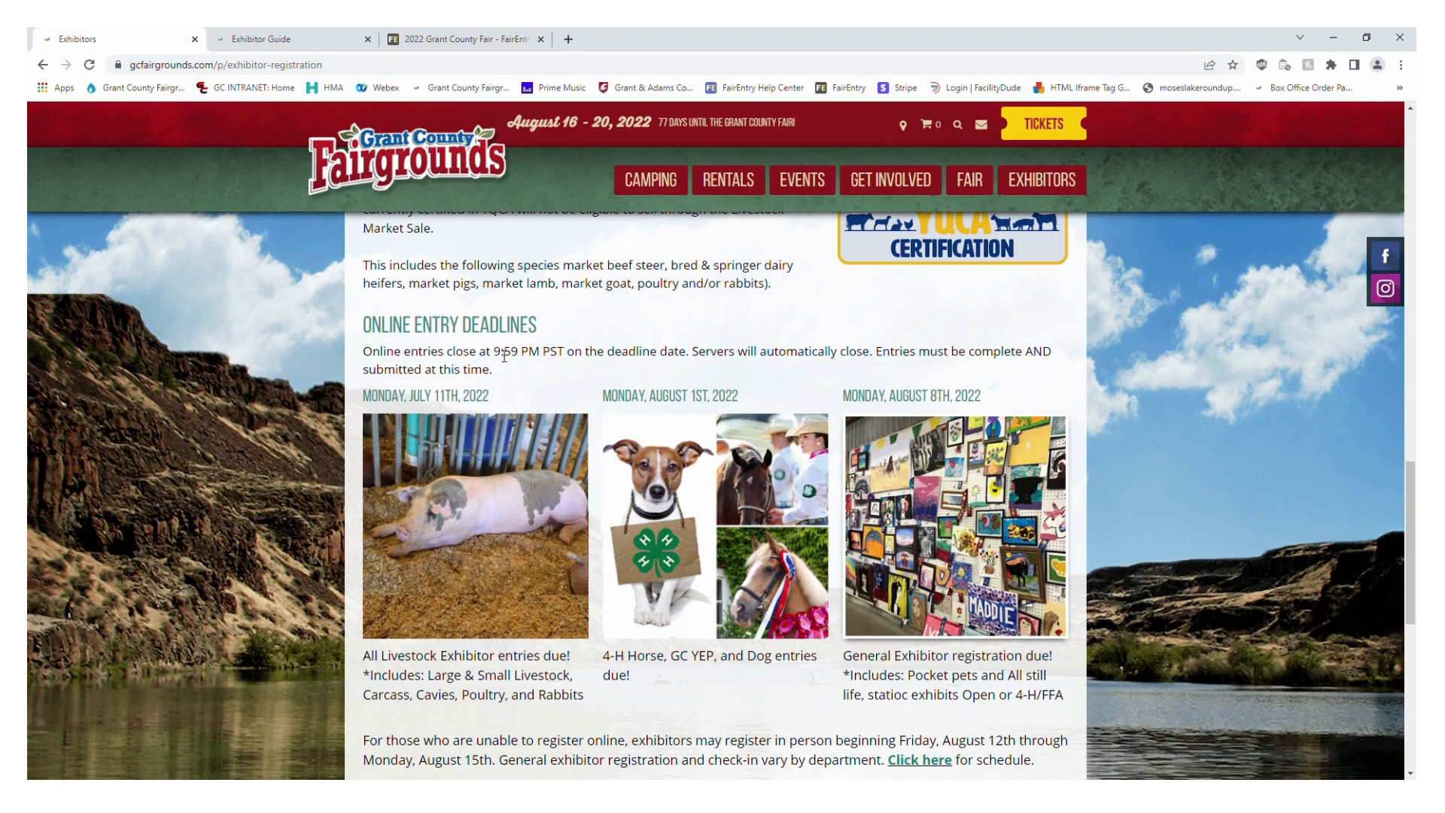
# Highlight the 9:59 PM PST closing time under Online Entry Deadlines and go back to the Fair Entry Registration section
pyautogui.moveTo(493, 352); pyautogui.dragTo(572, 359)
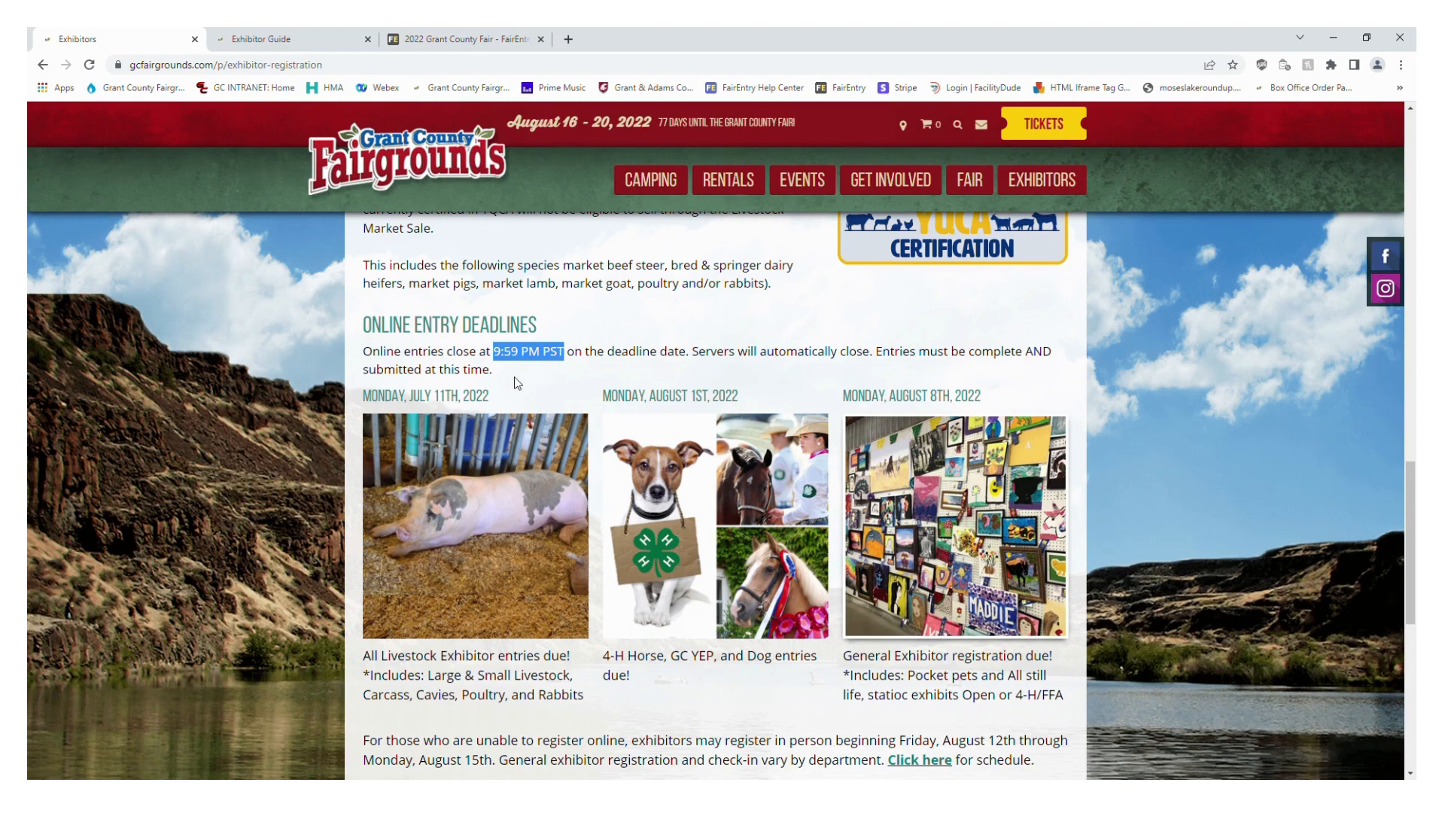
pyautogui.scroll(4, 522, 368)
pyautogui.scroll(-5, 521, 369)
pyautogui.scroll(-1, 525, 370)
pyautogui.scroll(4, 523, 369)
pyautogui.scroll(10, 520, 365)
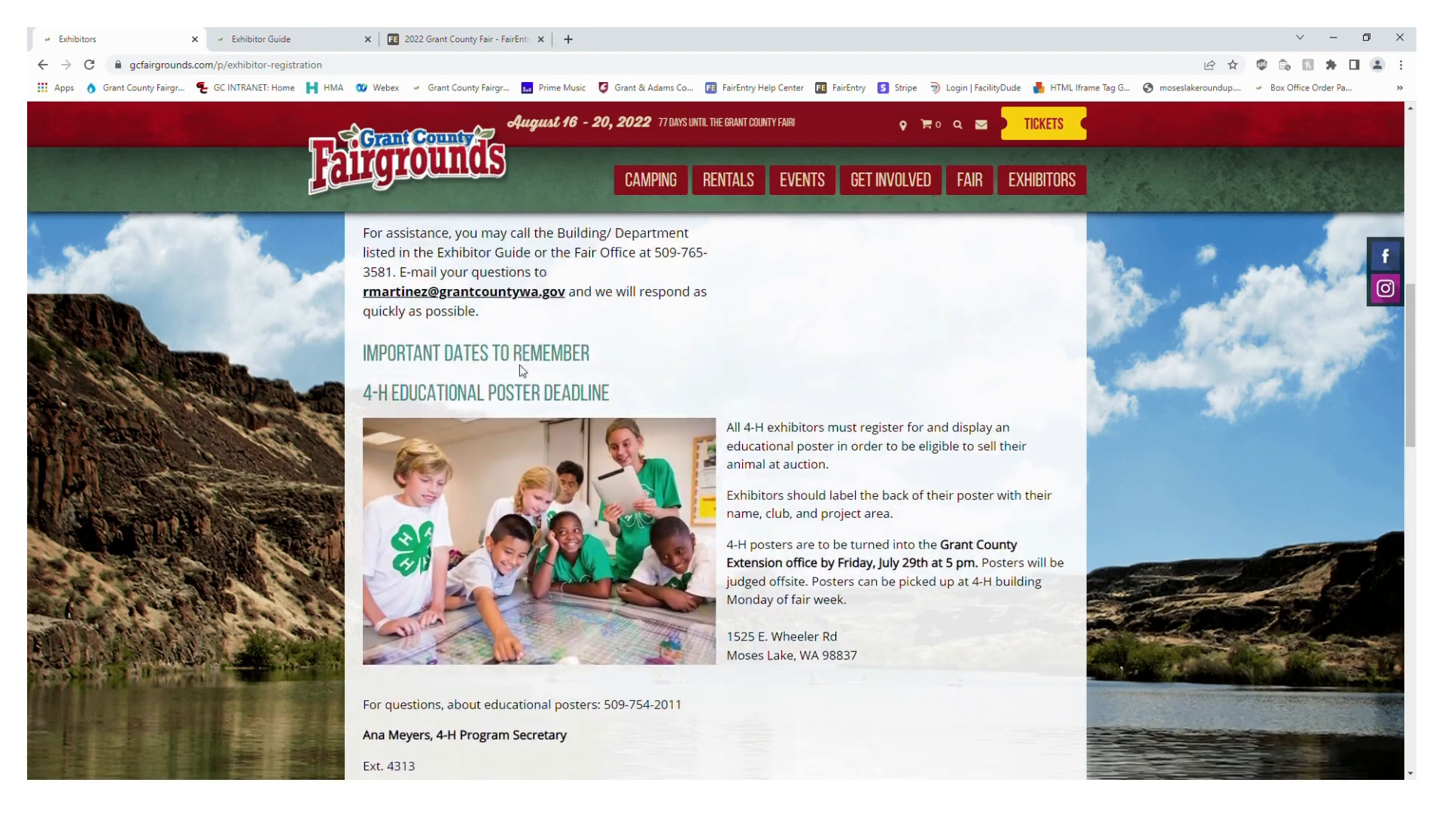
pyautogui.scroll(5, 526, 371)
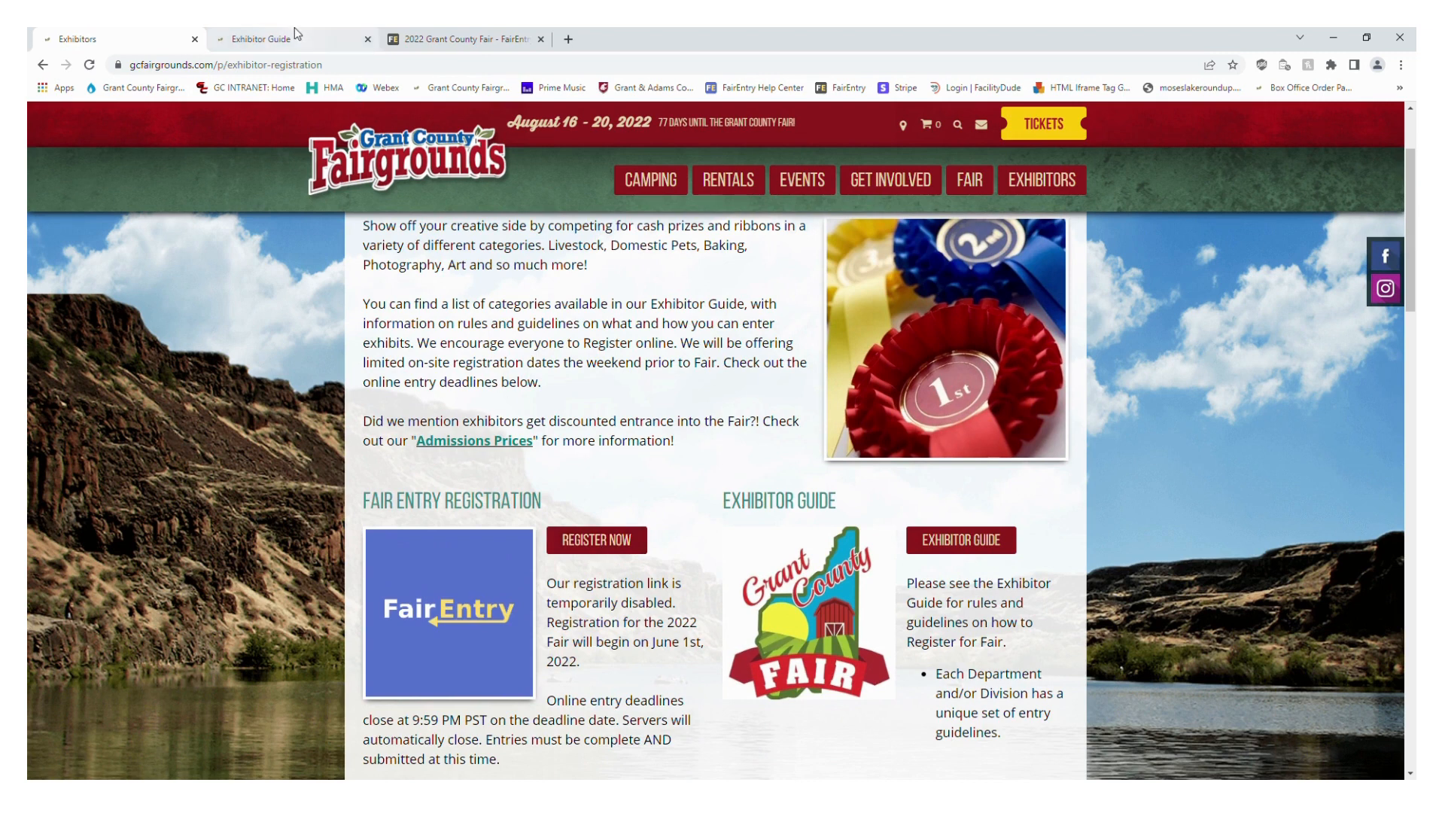
# Switch to the 2022 Grant County Fair page on FairEntry and examine its tips, deadlines, registration fees and sign-in options
pyautogui.click(474, 38)
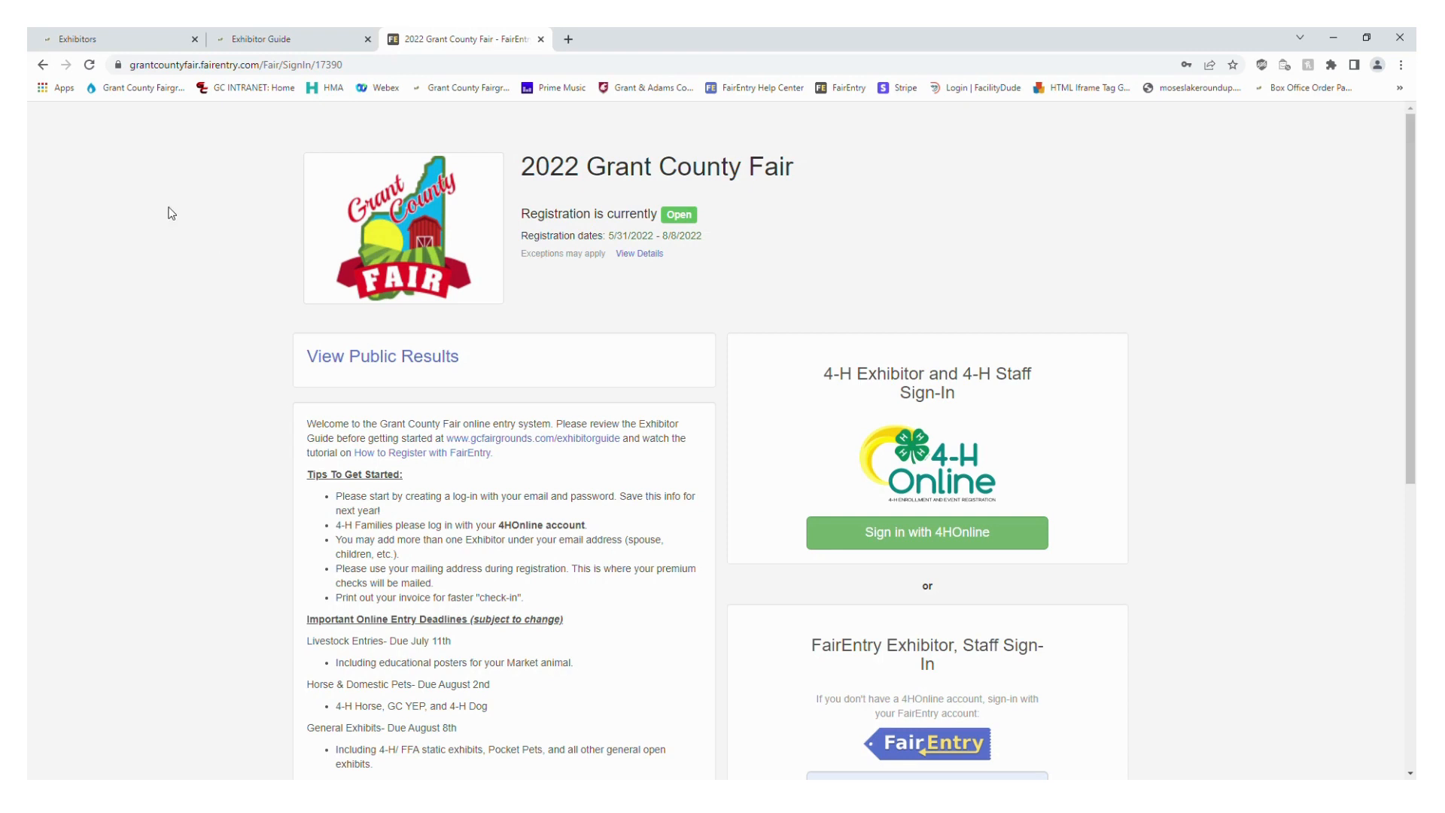
pyautogui.scroll(-3, 171, 213)
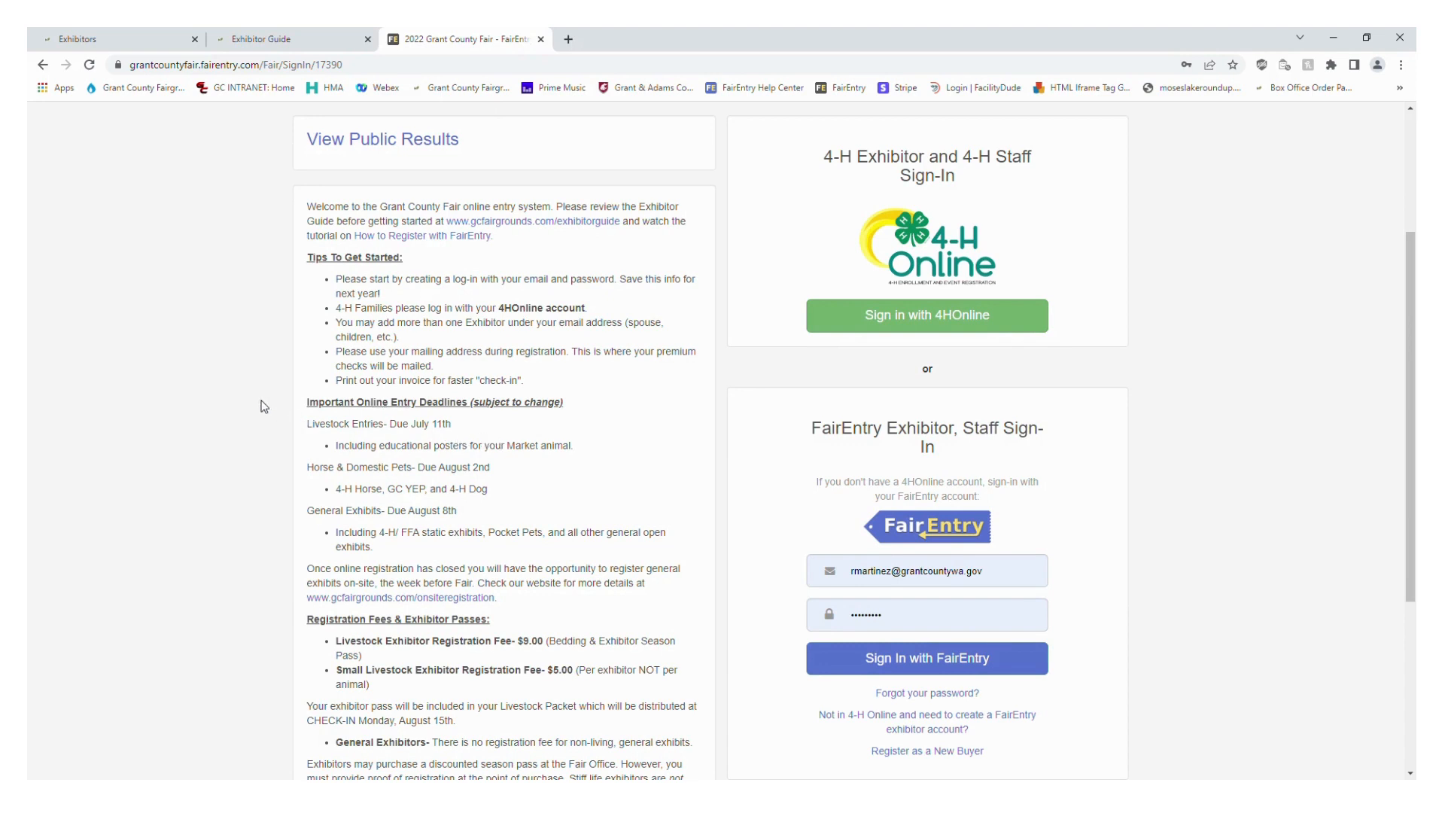
pyautogui.scroll(-2, 256, 398)
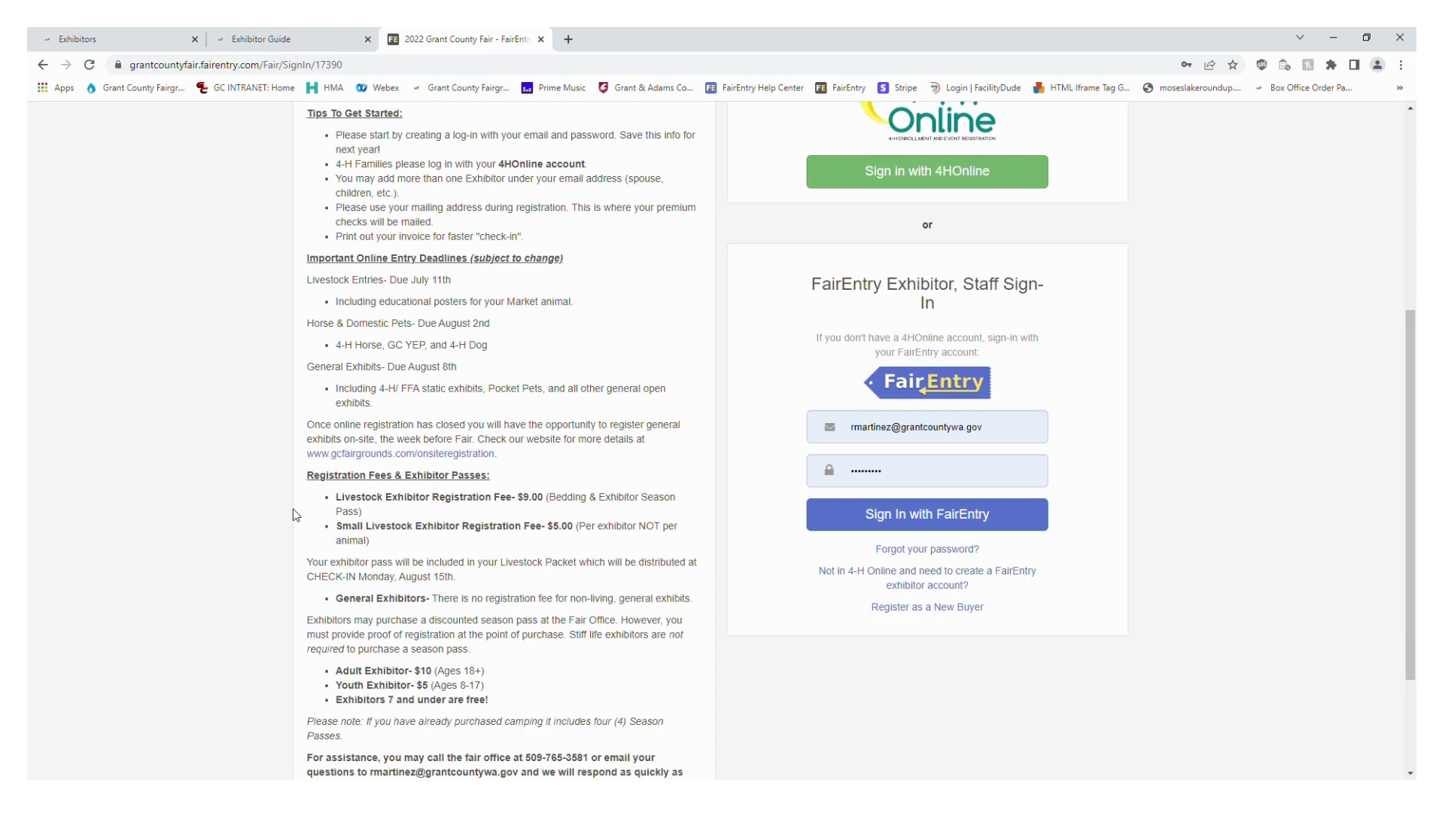
pyautogui.scroll(2, 294, 515)
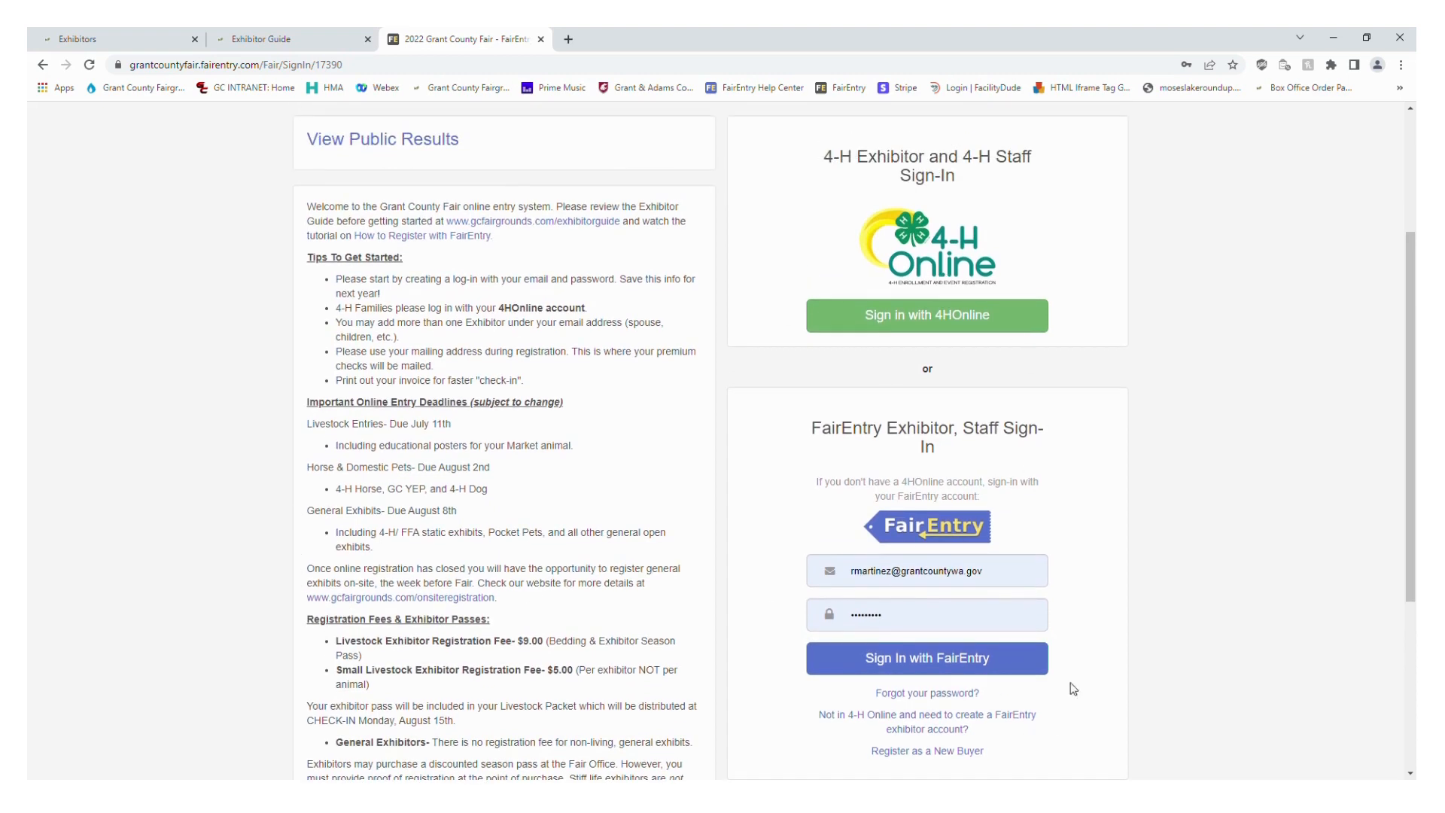
pyautogui.scroll(2, 1106, 587)
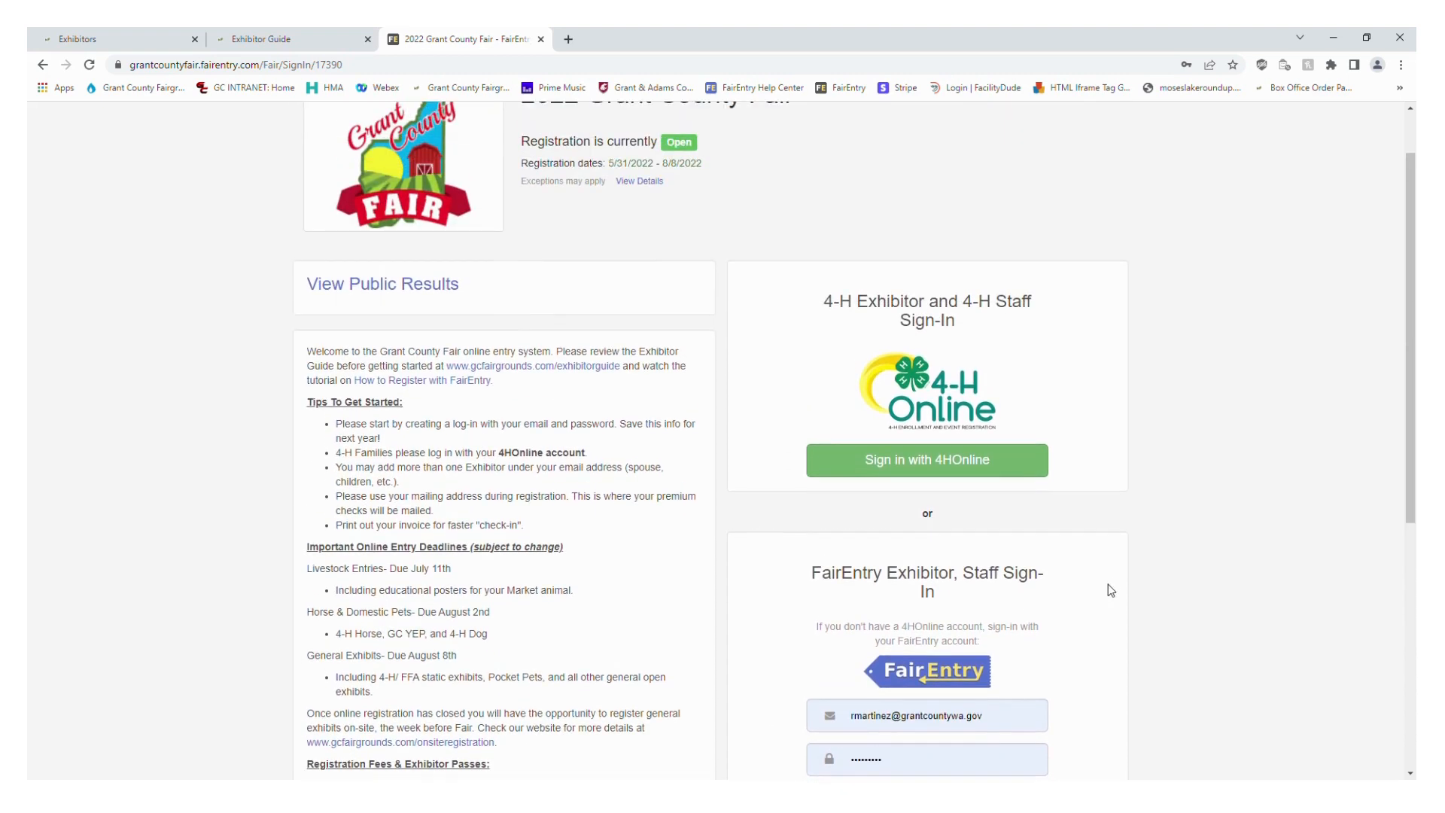
pyautogui.scroll(-2, 917, 520)
pyautogui.scroll(-3, 916, 524)
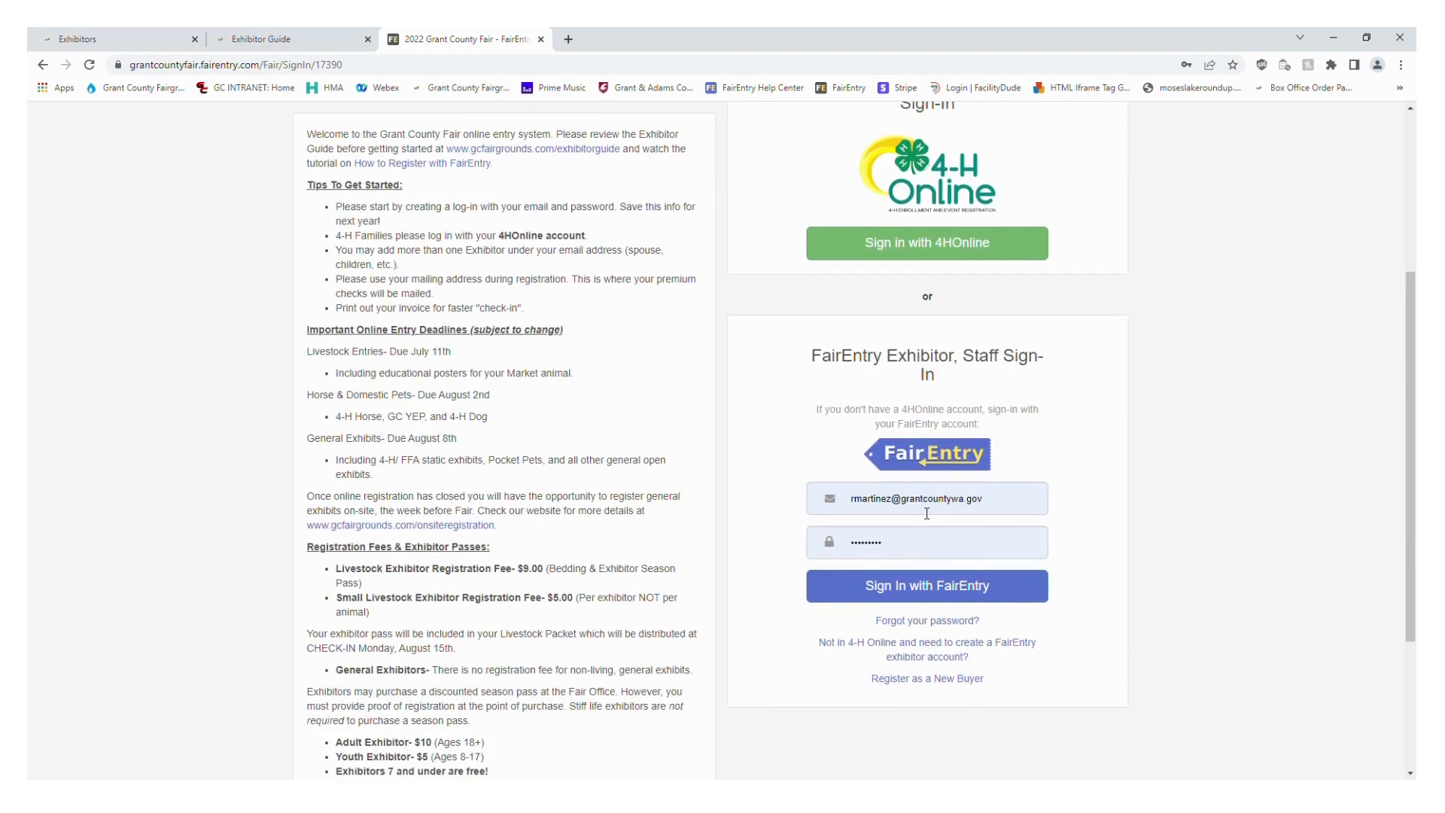
pyautogui.scroll(4, 922, 520)
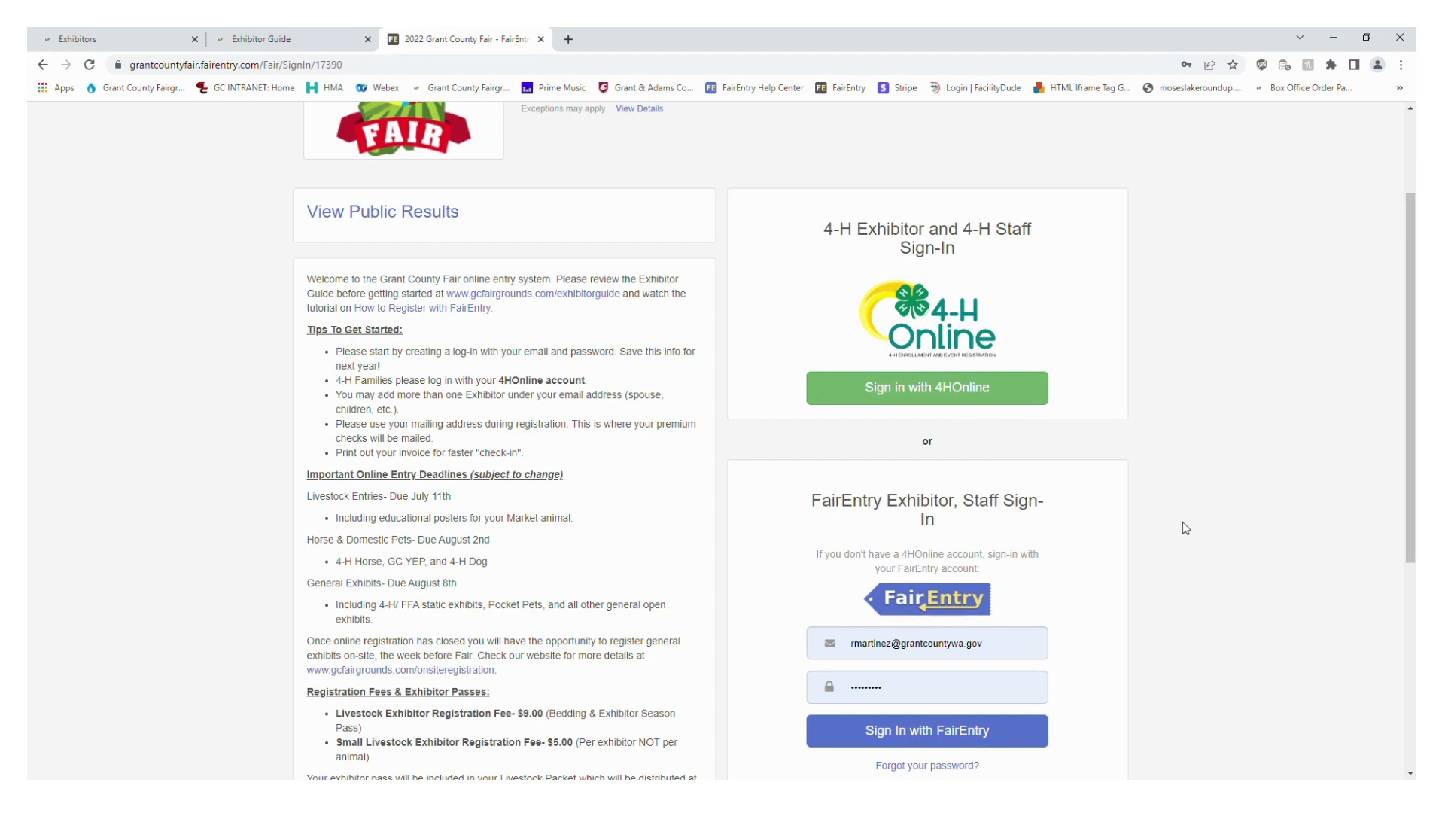
# Start a new FairEntry exhibitor account for someone not in 4-H Online and enter the email address
pyautogui.scroll(-2, 1141, 551)
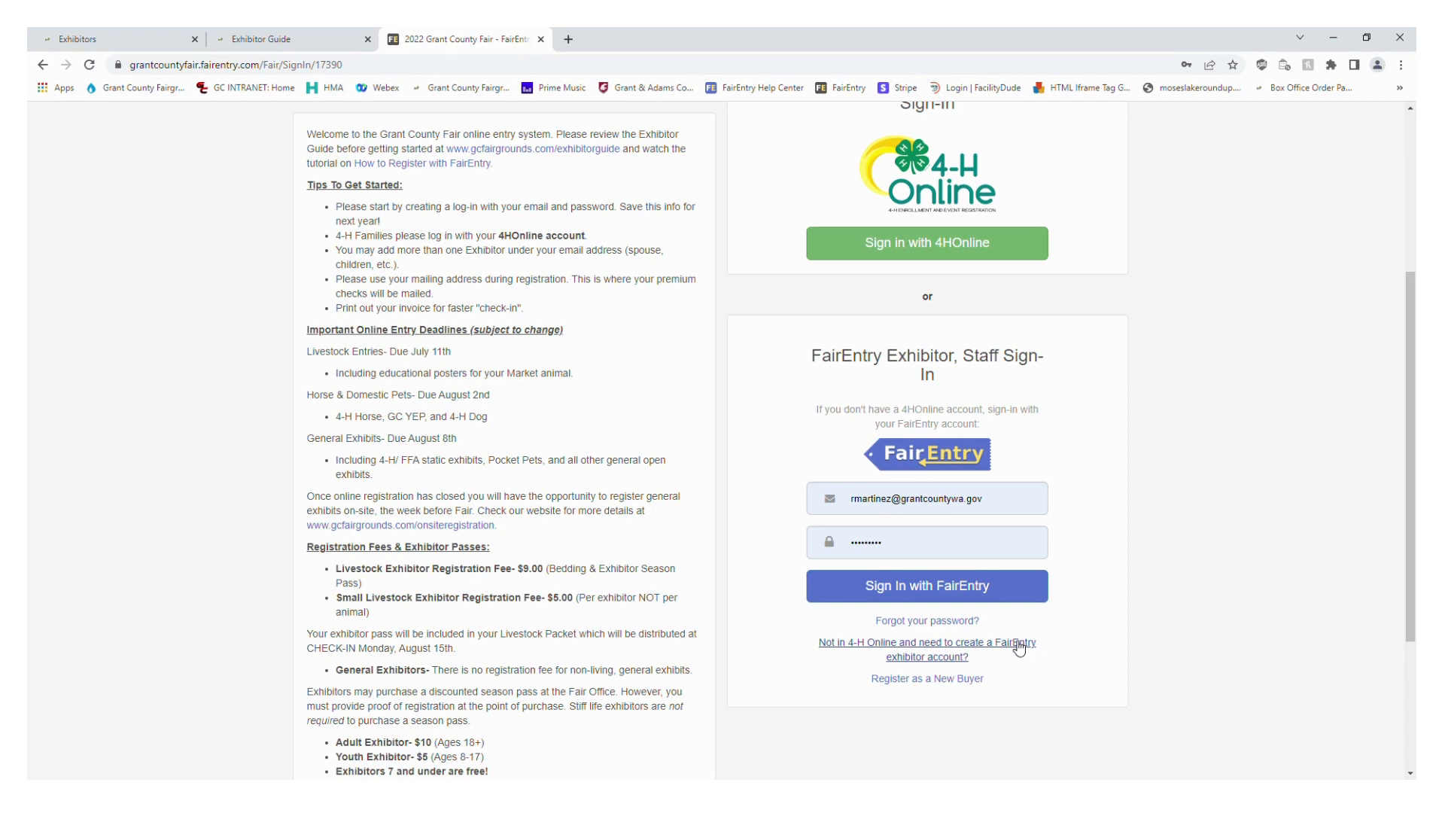
pyautogui.click(951, 655)
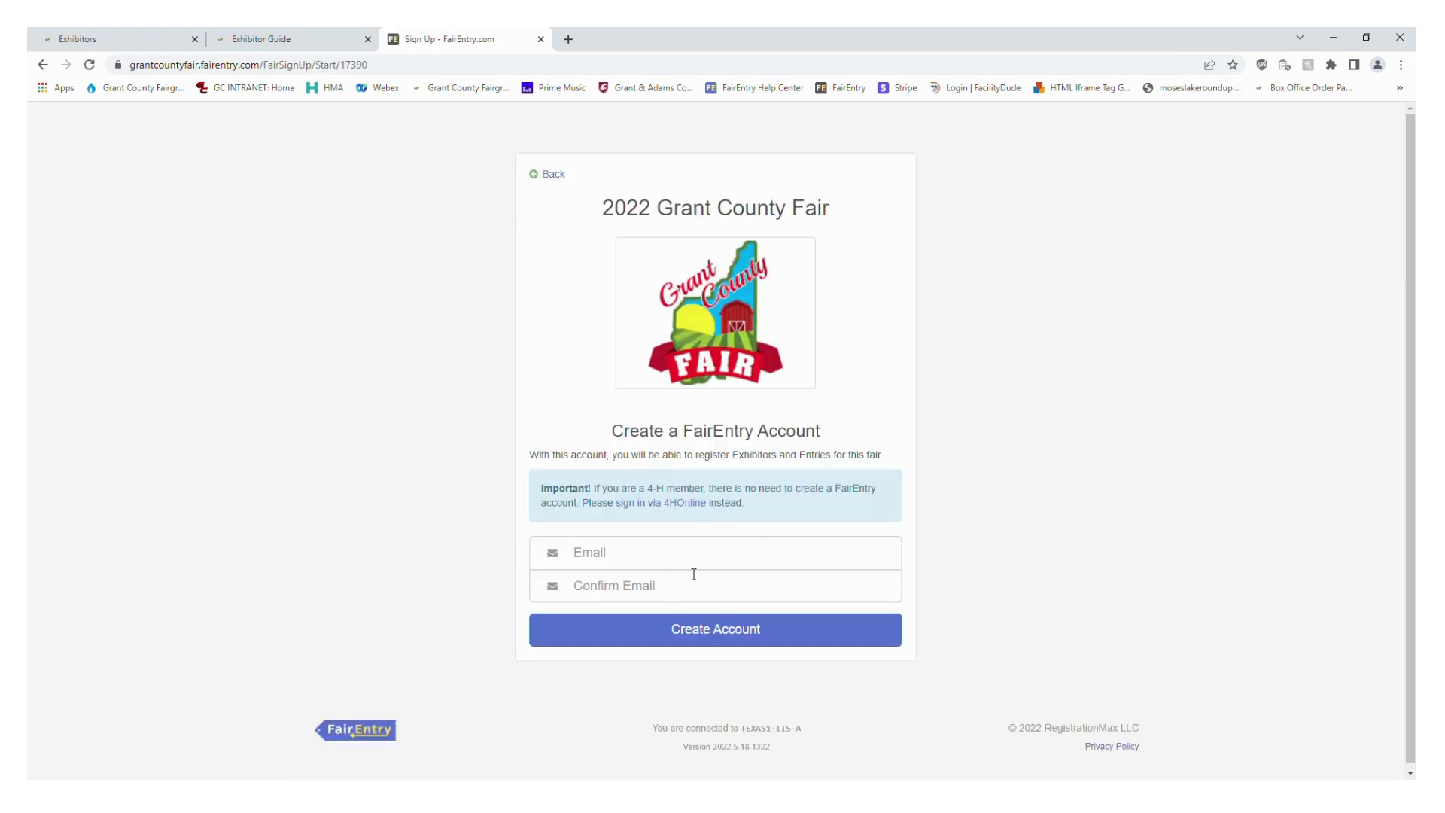
pyautogui.click(693, 566)
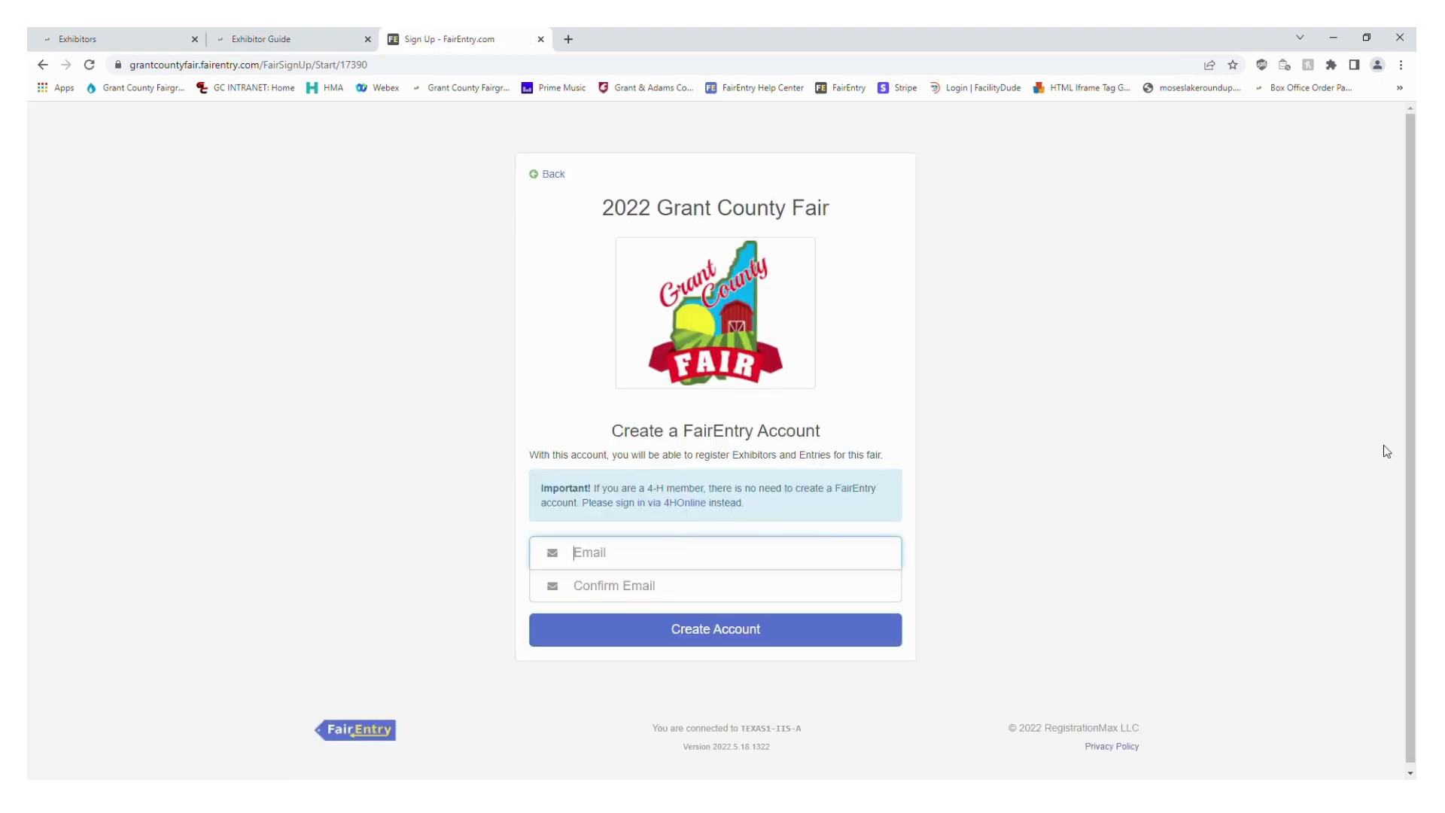
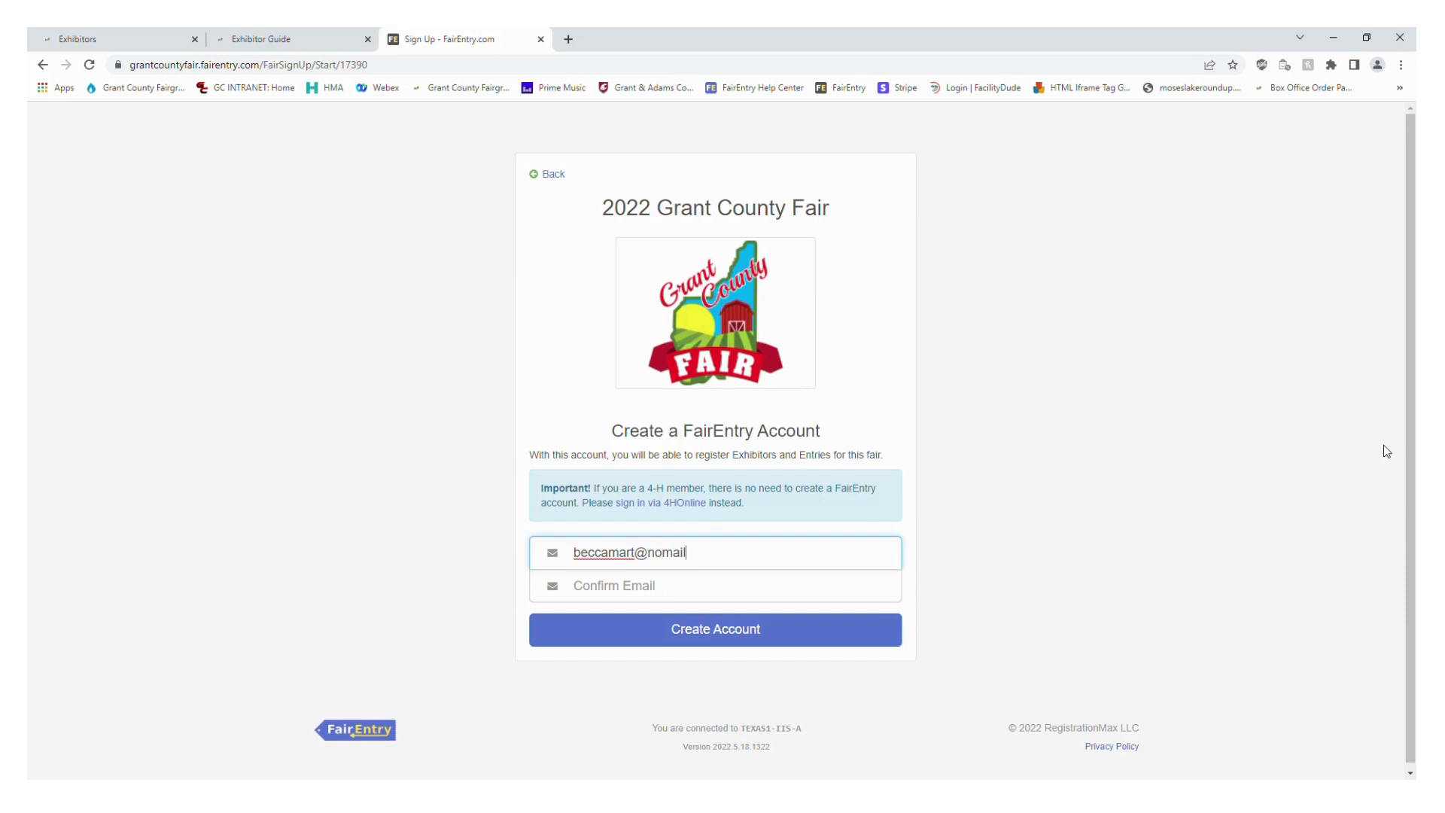
# Confirm the email address and submit it to continue to the account creation details
pyautogui.press('Tab')
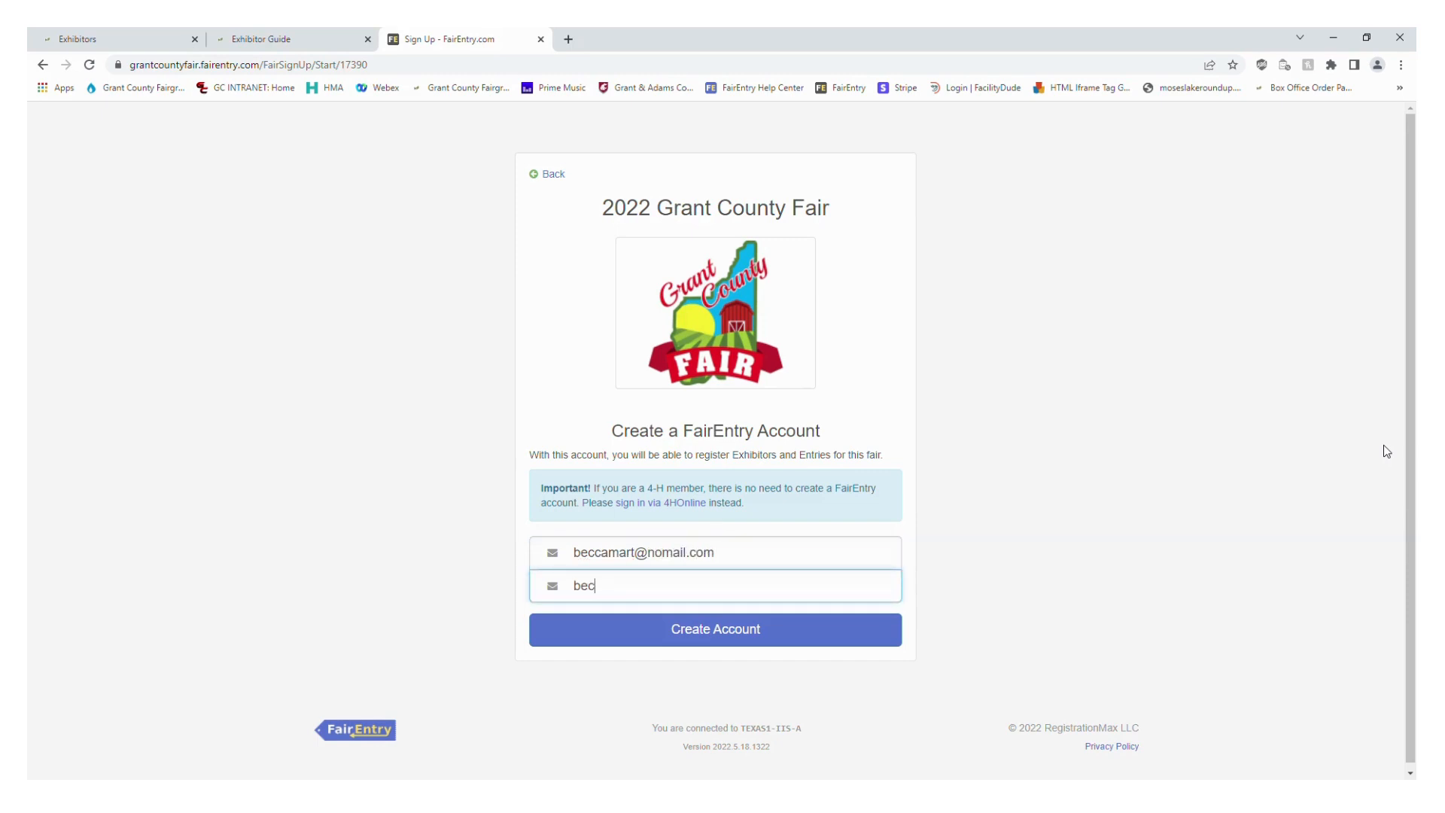
pyautogui.click(752, 631)
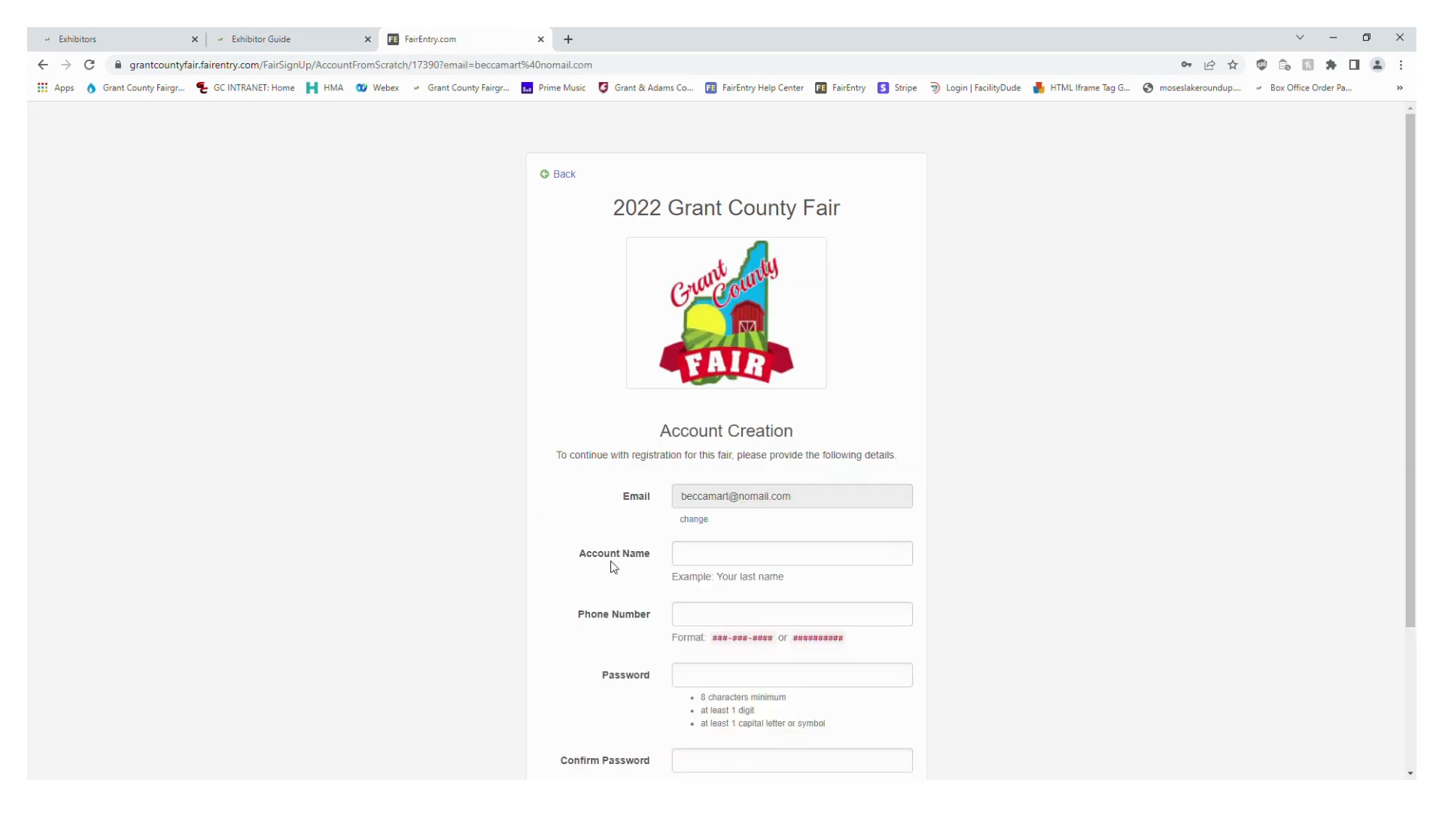
# Fill in the account name with the exhibitor's last name and enter the phone number
pyautogui.scroll(-2, 624, 561)
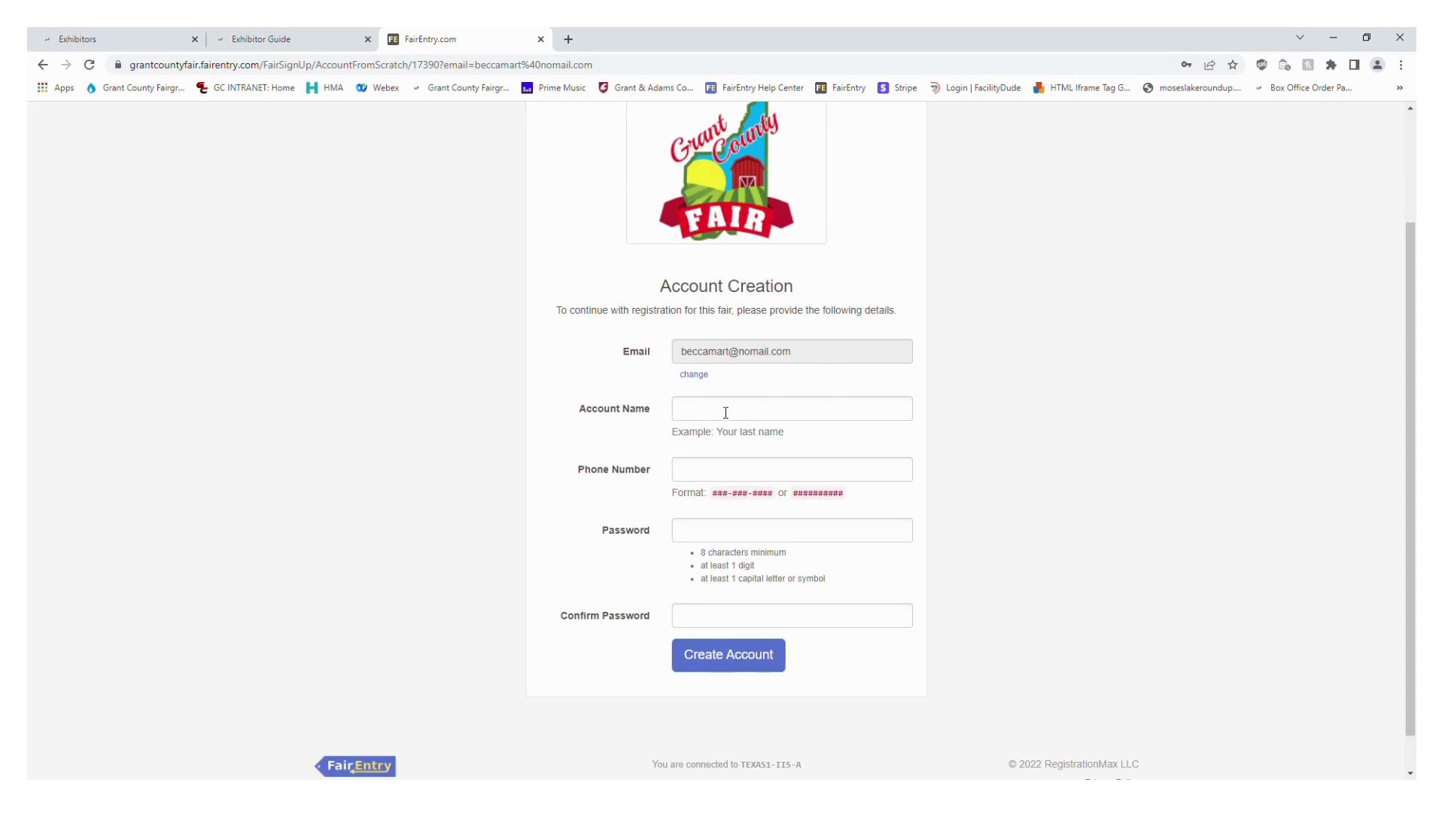
pyautogui.click(763, 408)
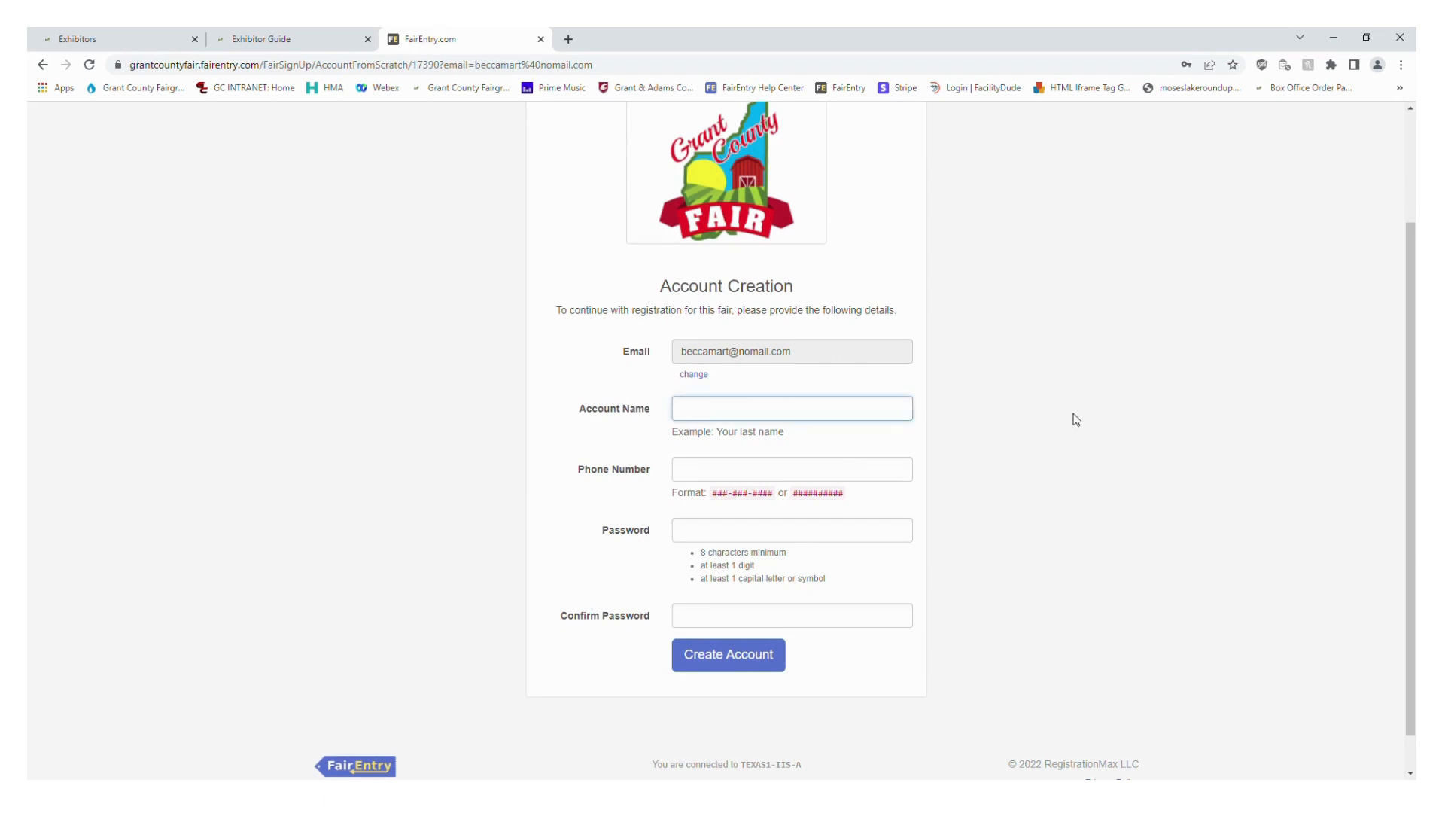
pyautogui.write('Martinez')
pyautogui.click(812, 468)
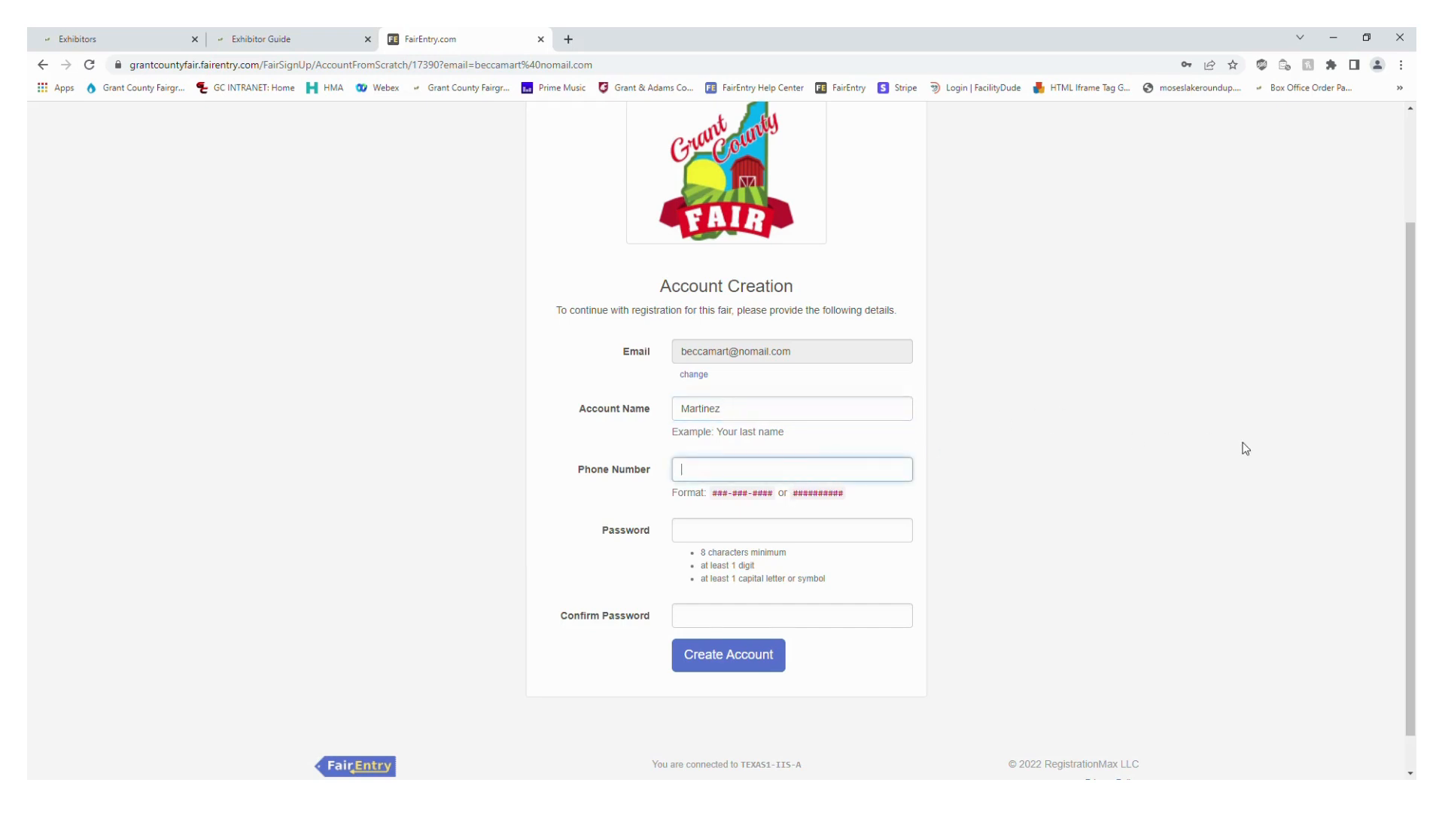
pyautogui.click(793, 528)
pyautogui.click(1136, 461)
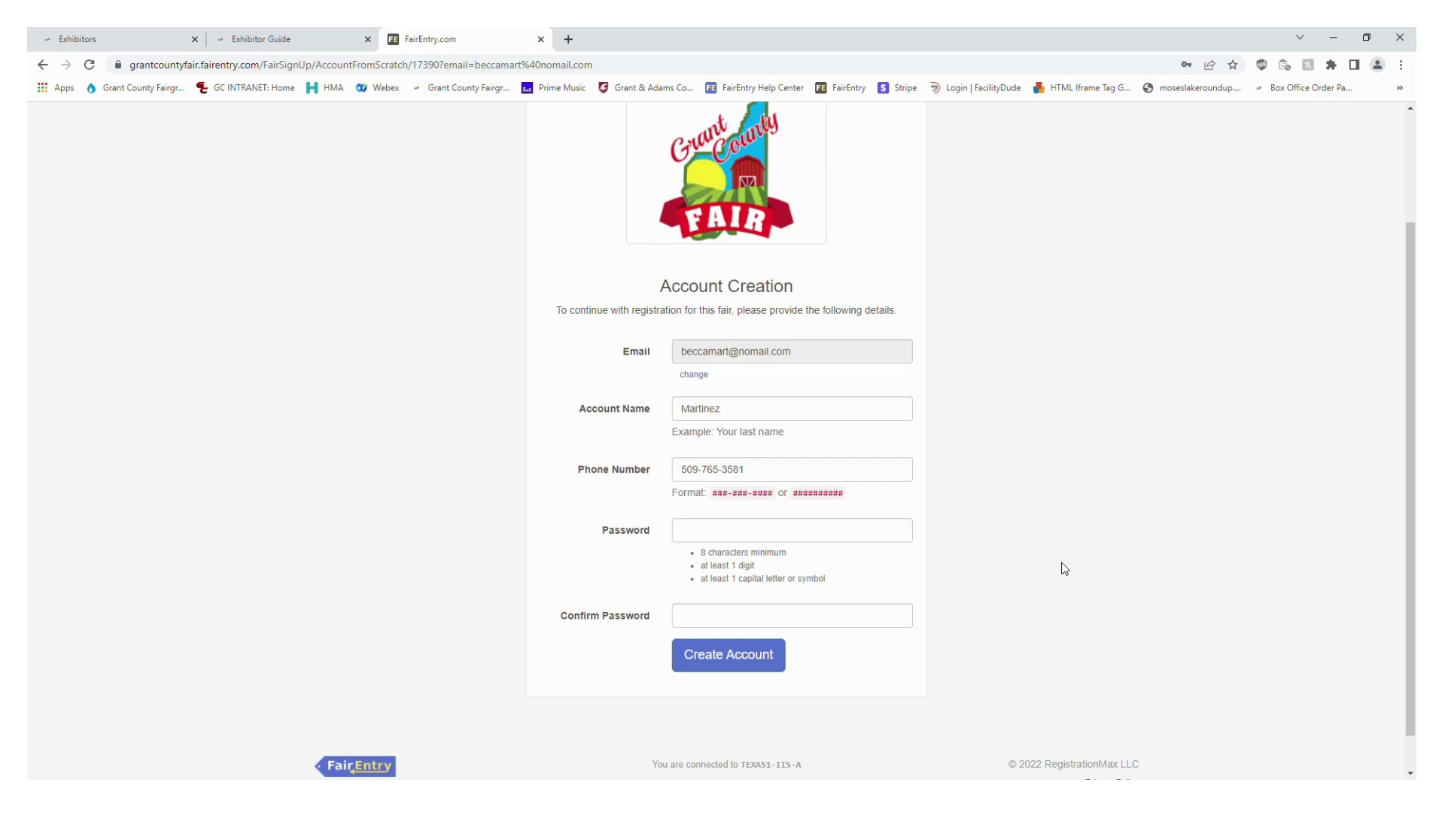
# Enter and confirm the account password, and create the FairEntry account
pyautogui.click(809, 532)
pyautogui.write('••••')
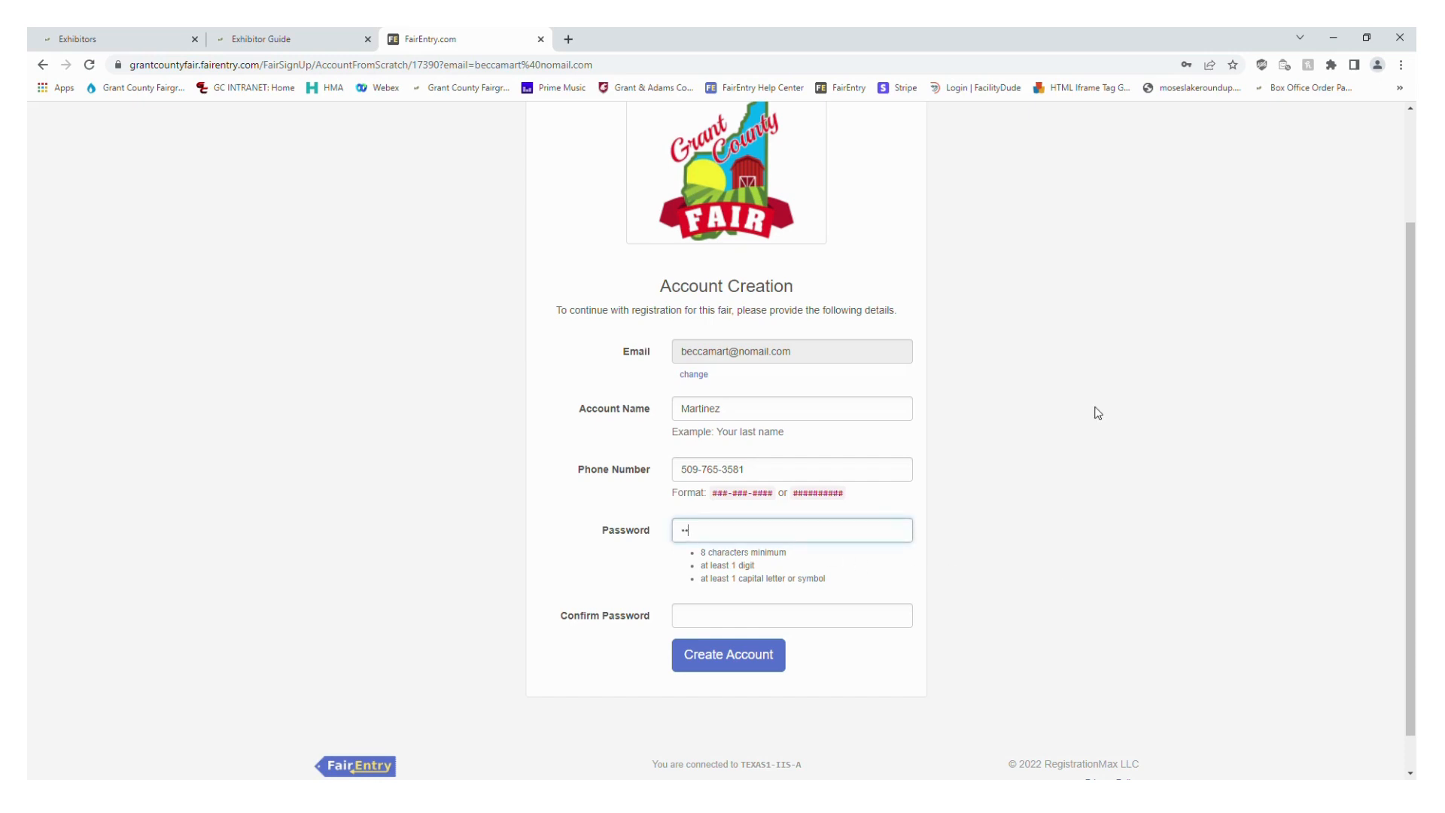
pyautogui.write('••••')
pyautogui.press('Tab')
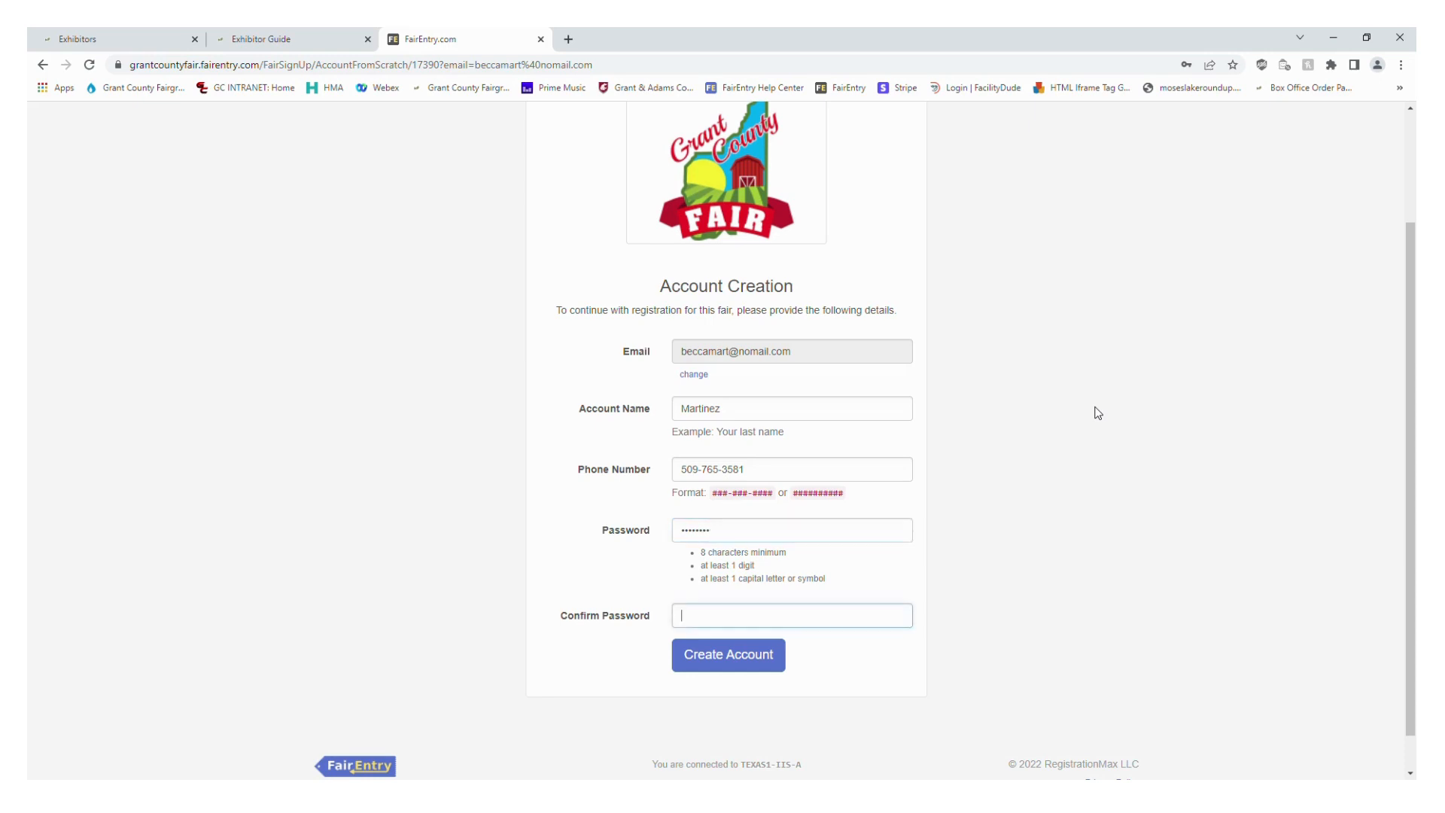
pyautogui.write('••••••')
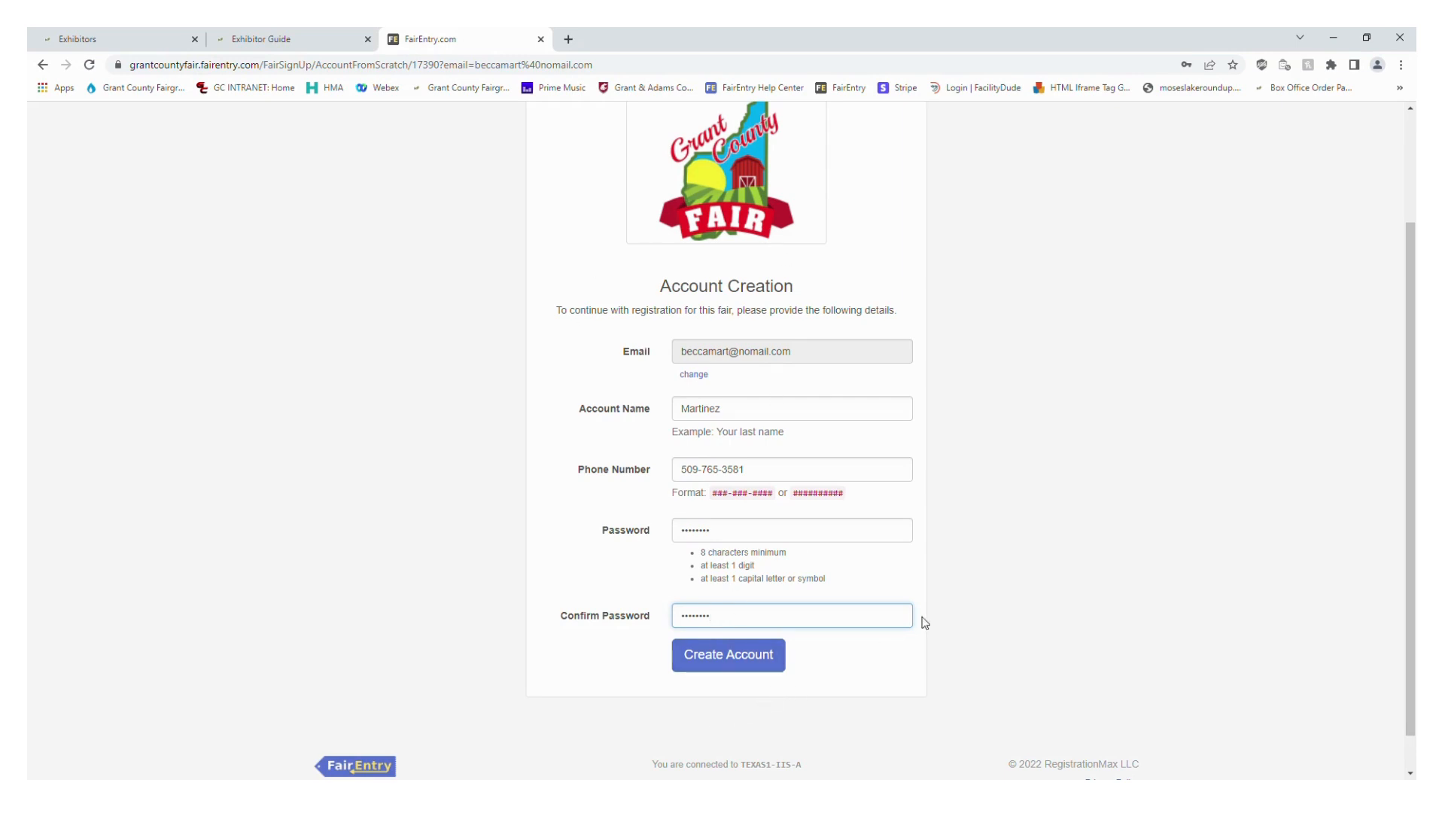
pyautogui.click(749, 662)
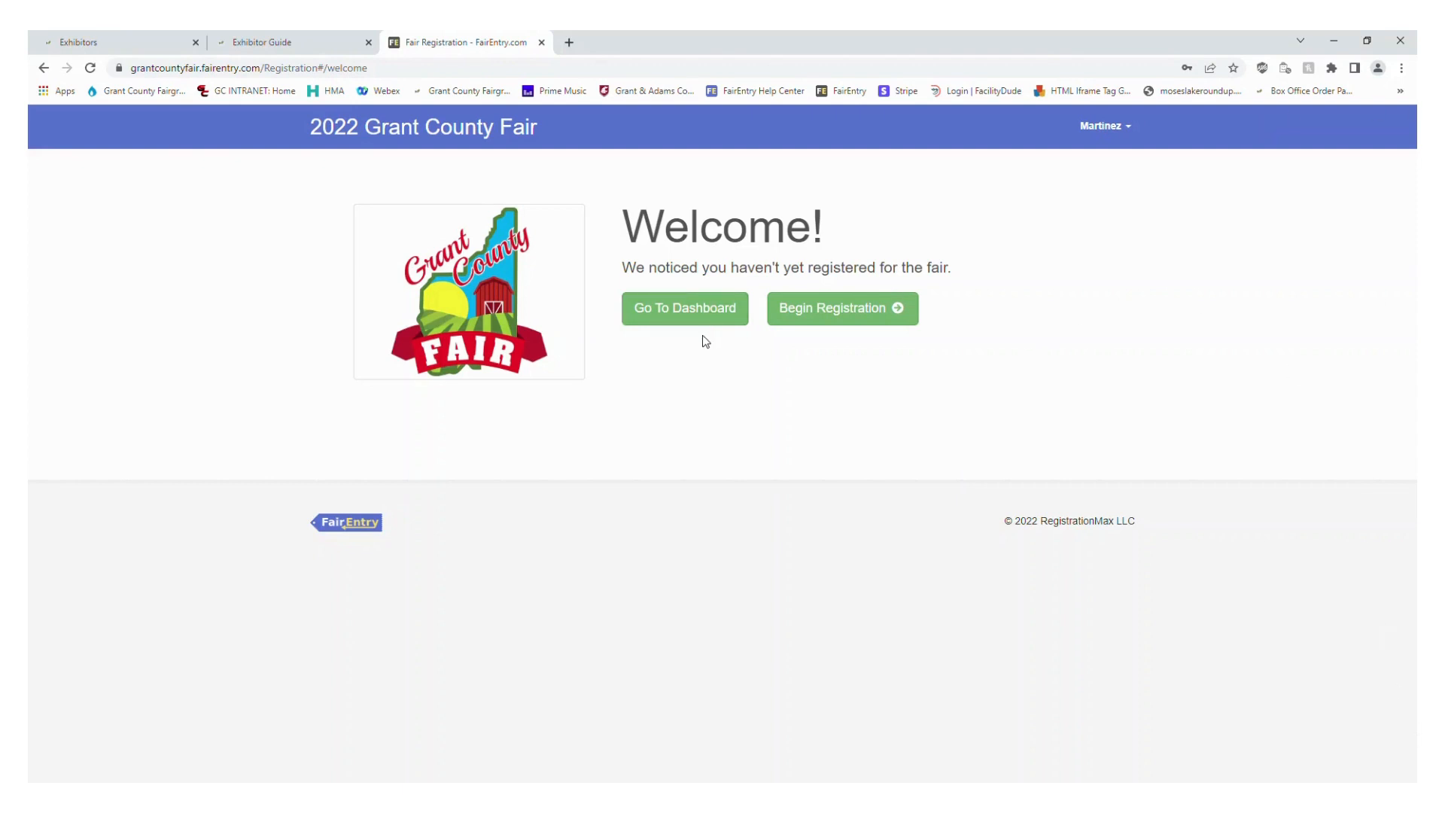
# Begin registering a new individual exhibitor and enter the exhibitor's first and last name
pyautogui.click(895, 324)
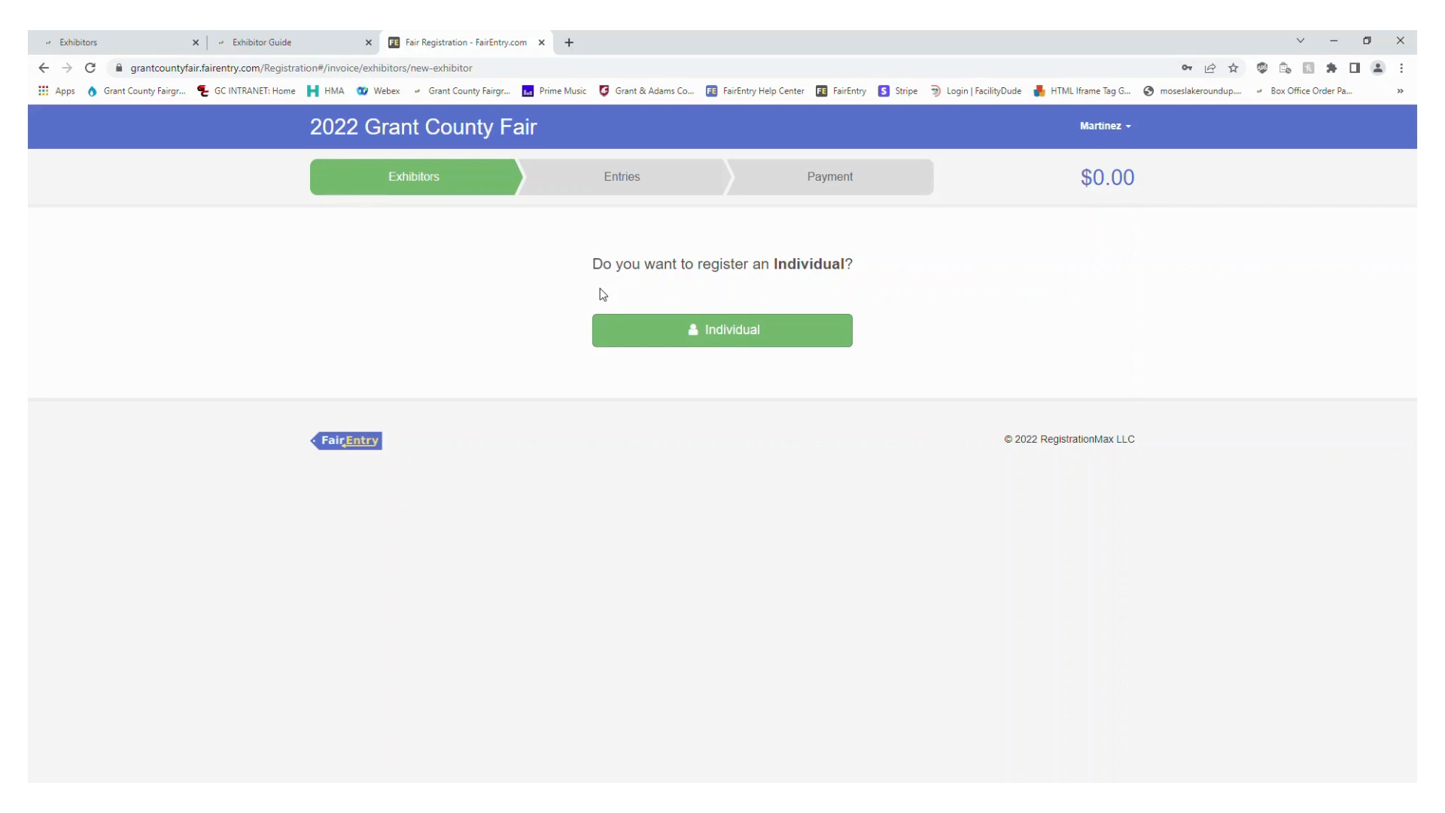
pyautogui.click(755, 340)
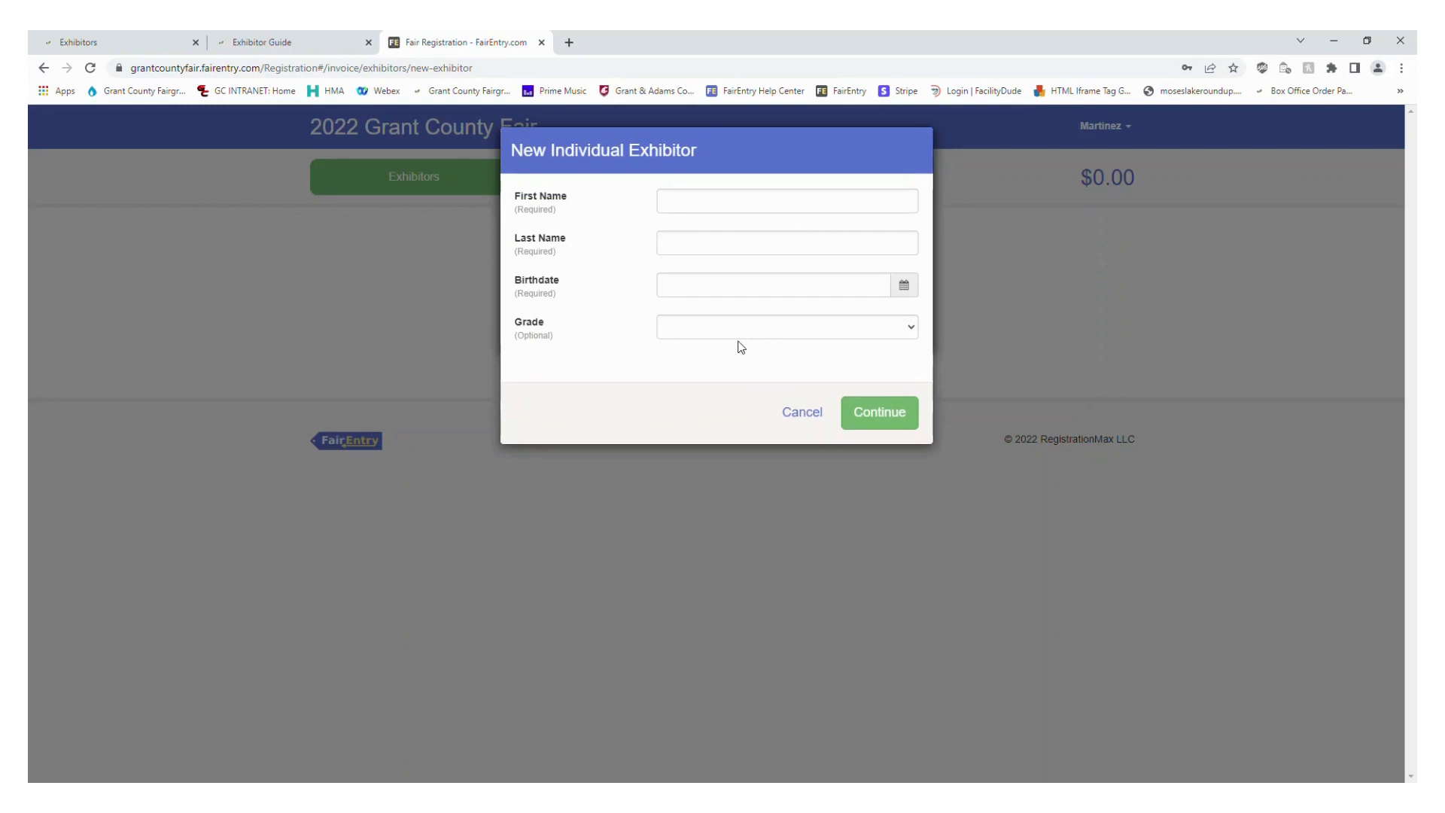
pyautogui.click(707, 207)
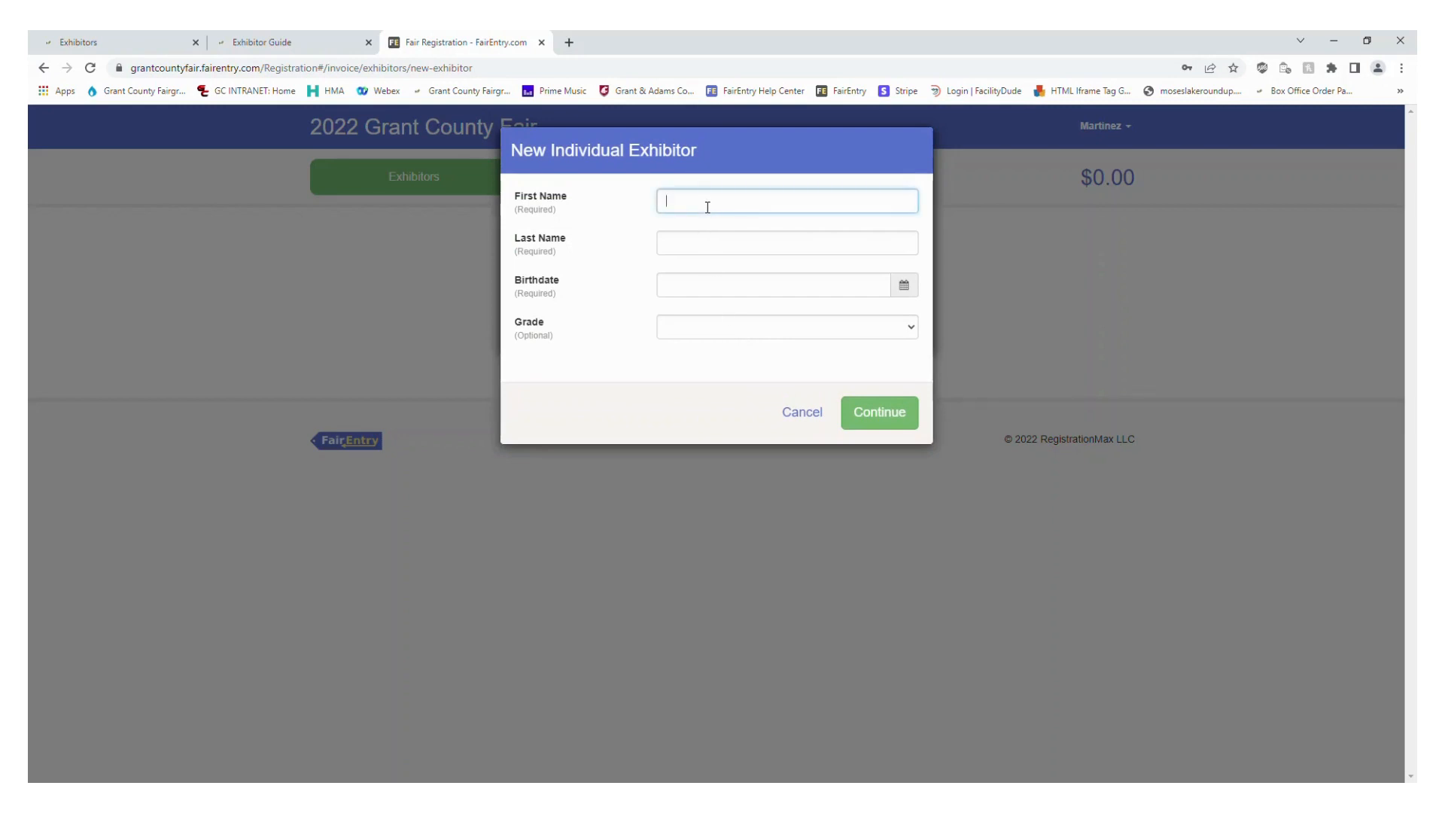
pyautogui.press('Tab')
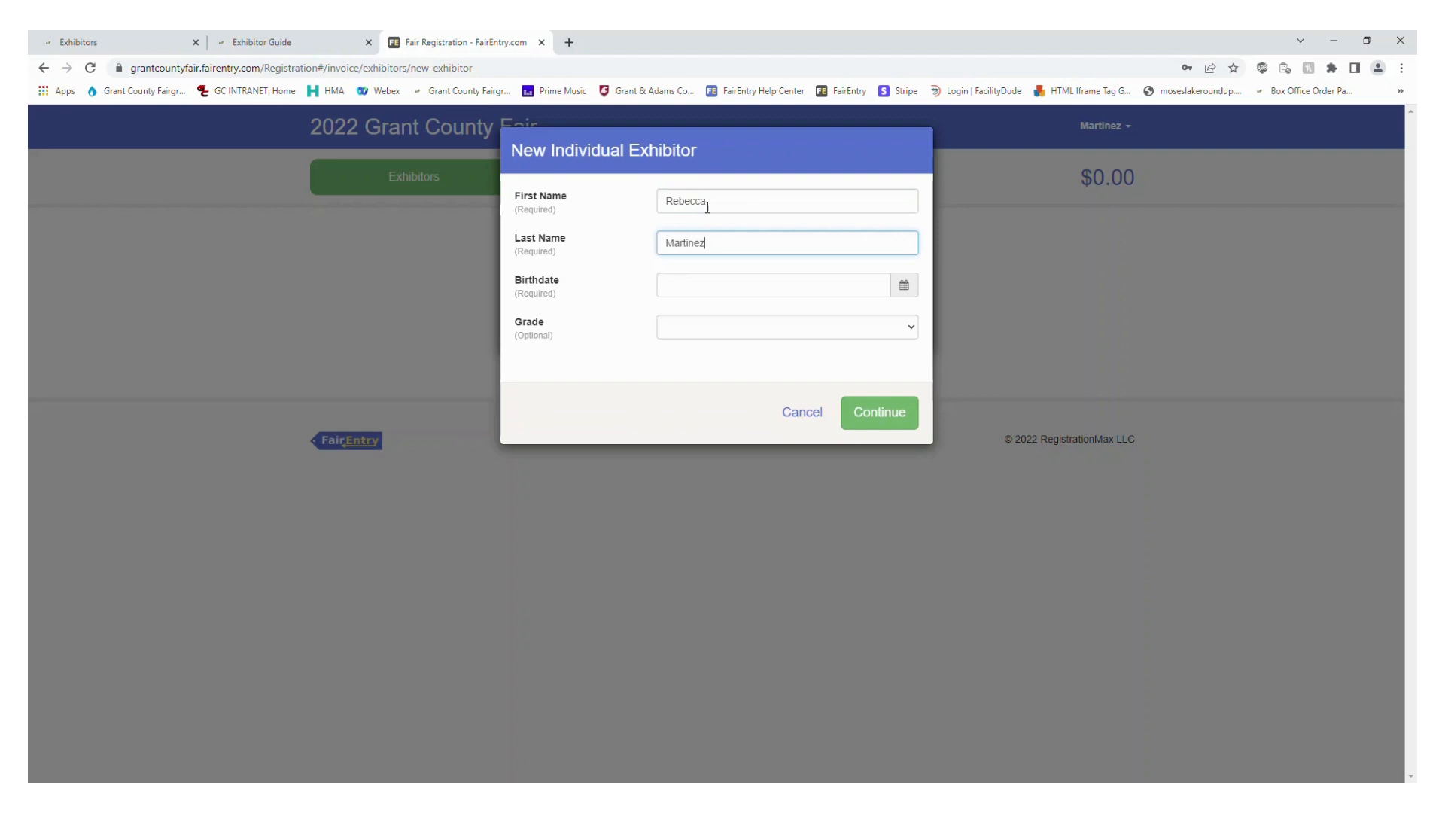
pyautogui.press('Tab')
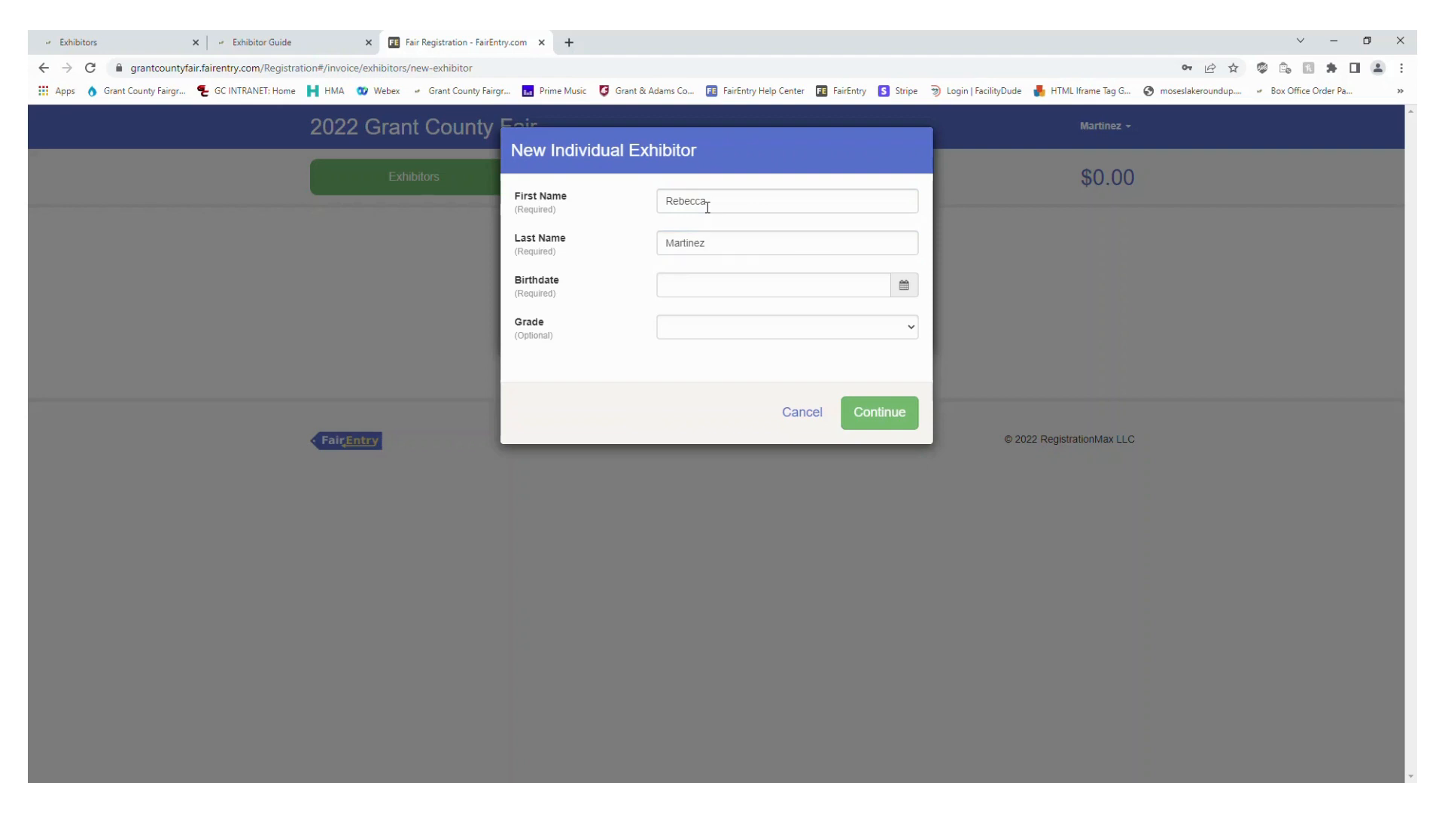
# Enter the exhibitor's birthdate, leave the grade blank and continue to the contact info
pyautogui.click(699, 285)
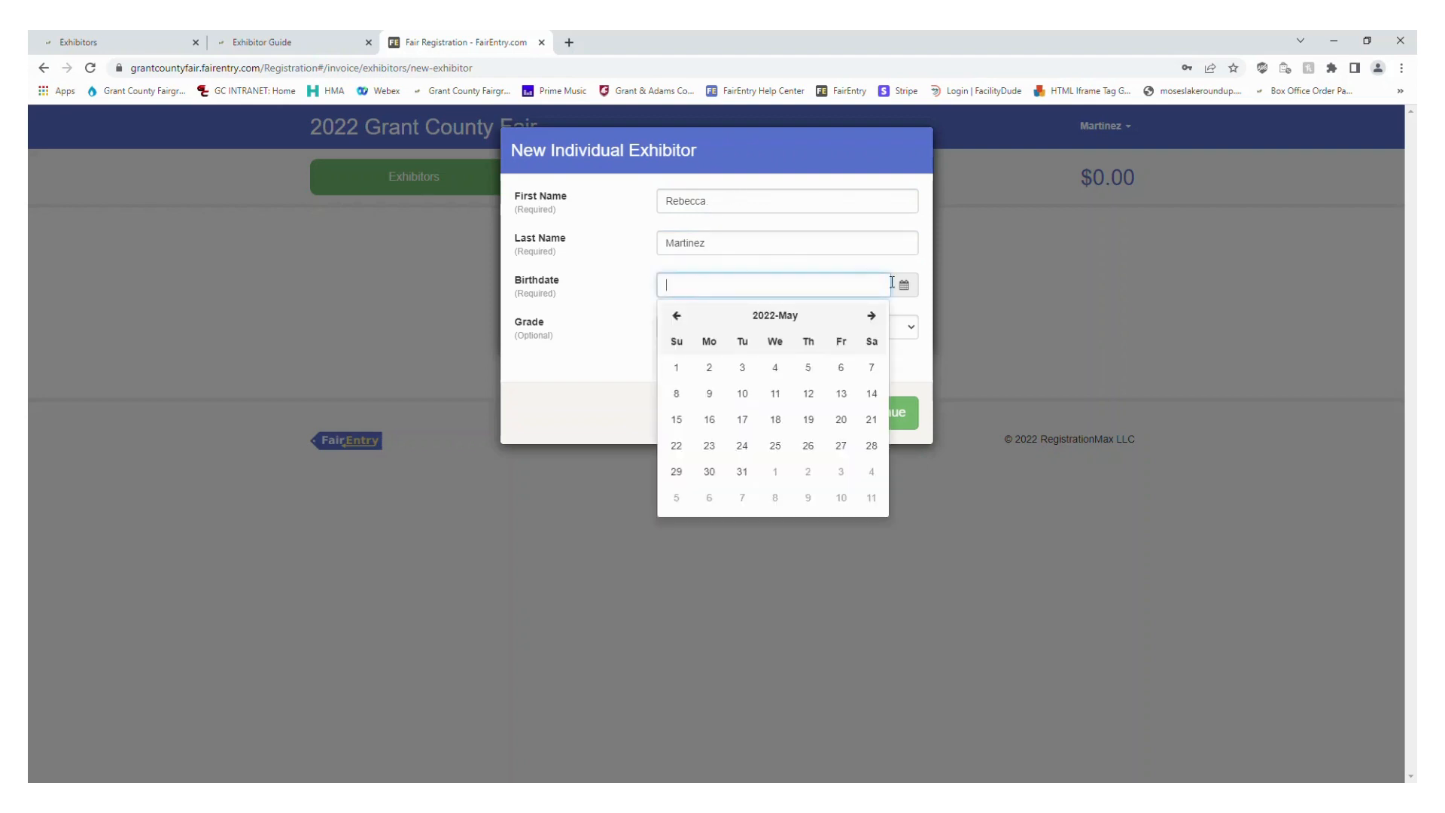
pyautogui.write('10/03/')
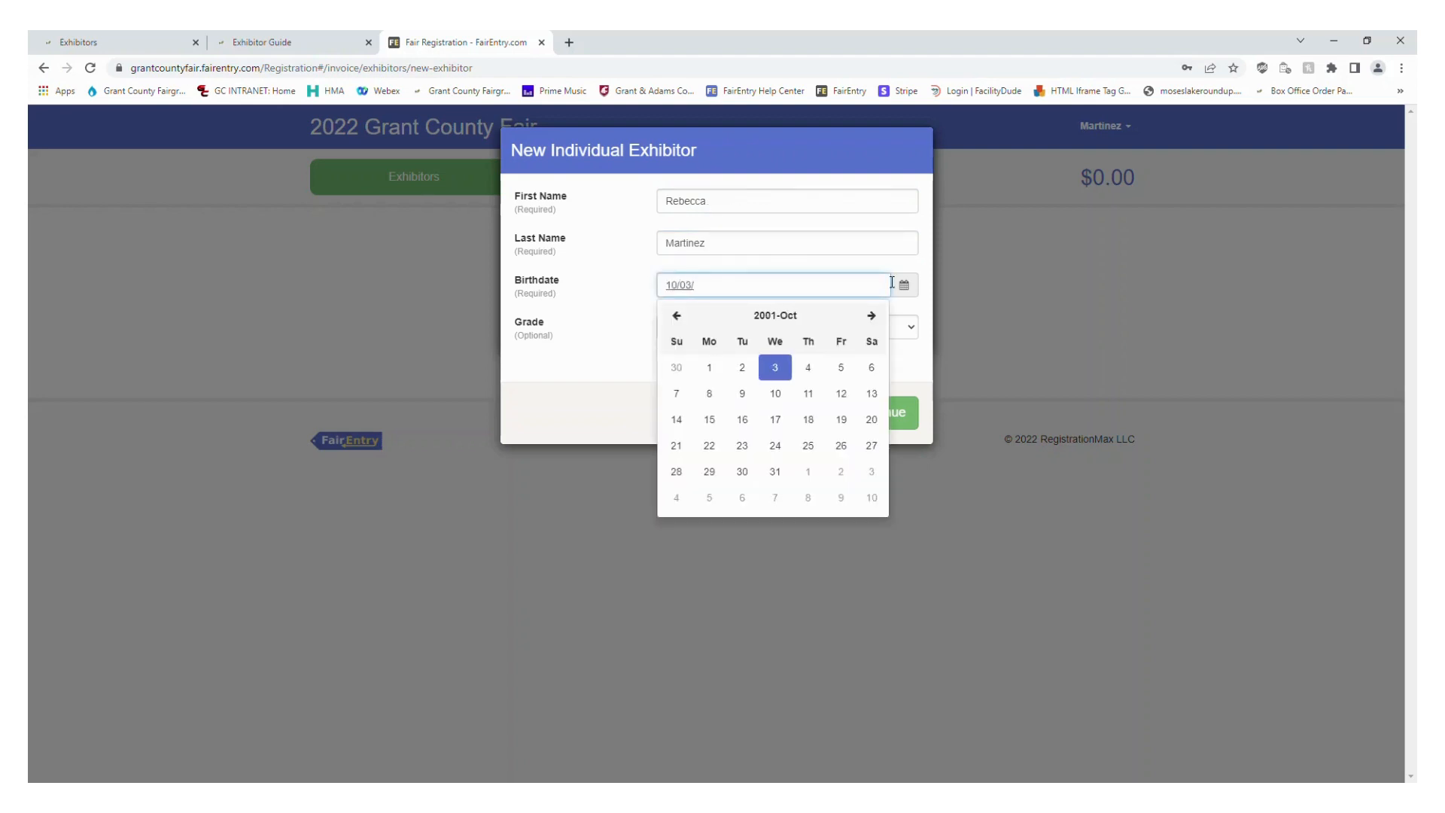
pyautogui.write('07')
pyautogui.click(576, 331)
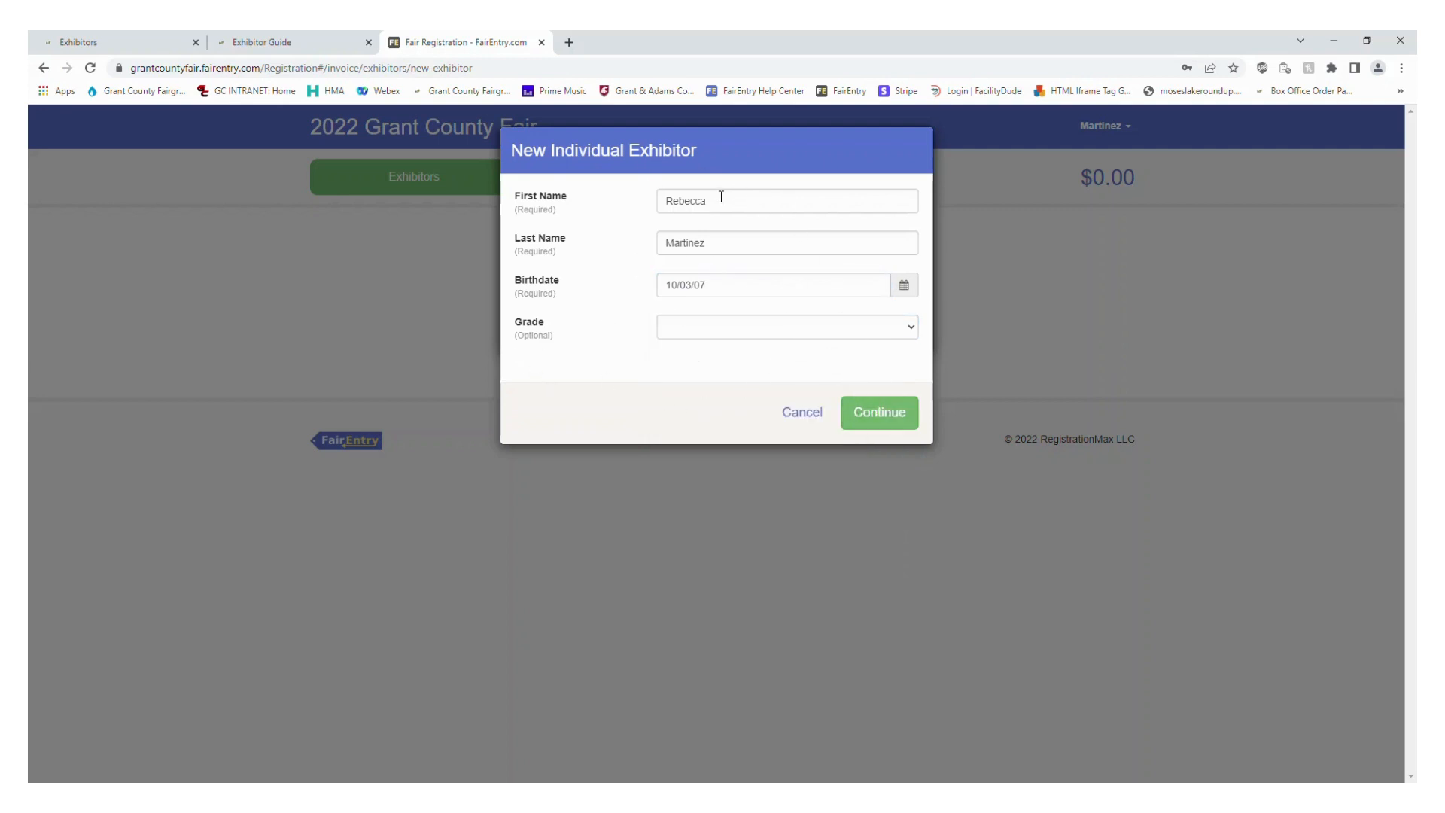
pyautogui.click(908, 426)
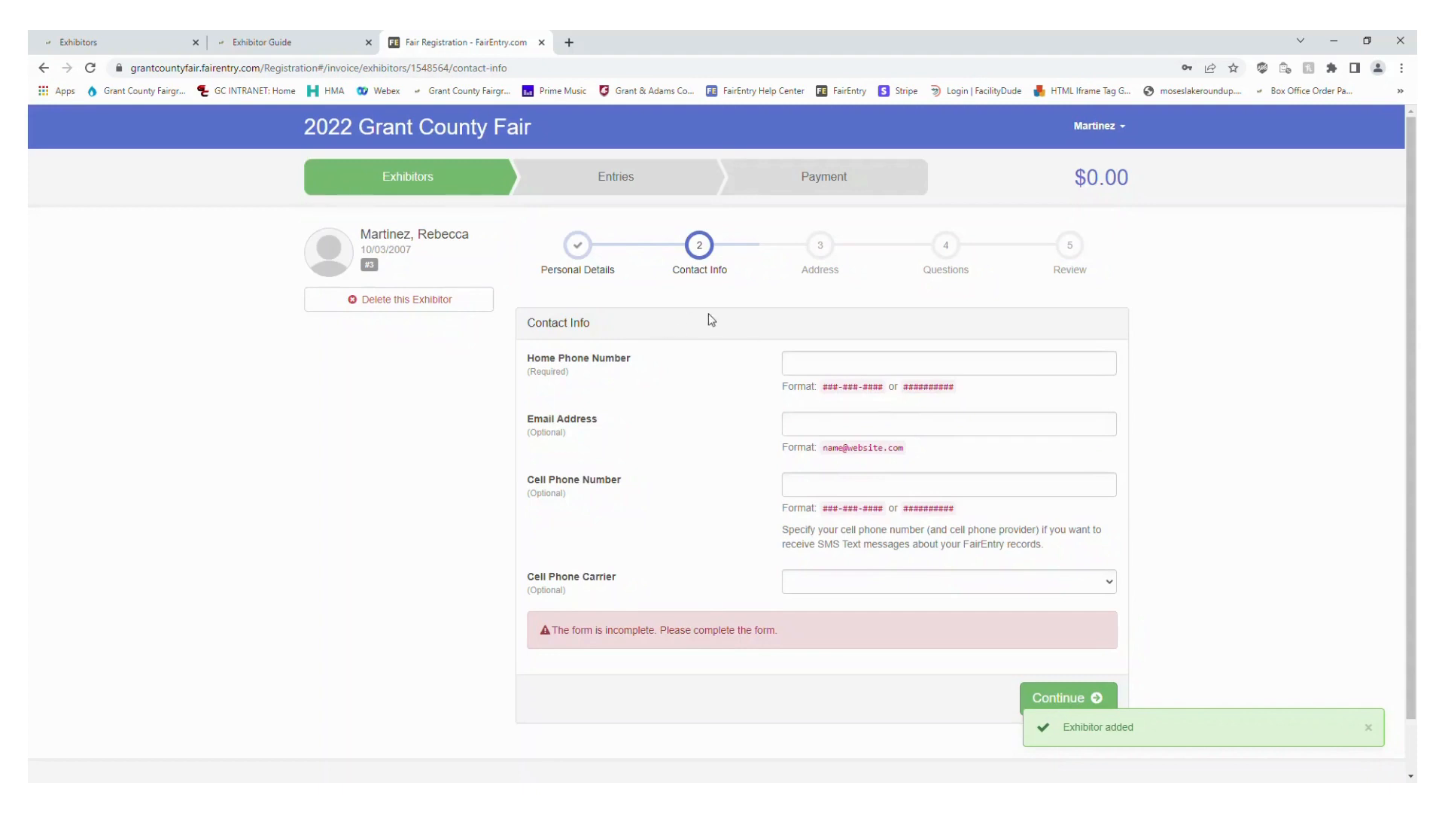
# Enter the exhibitor's home phone number, leave the optional contact fields blank and save the contact info
pyautogui.click(894, 373)
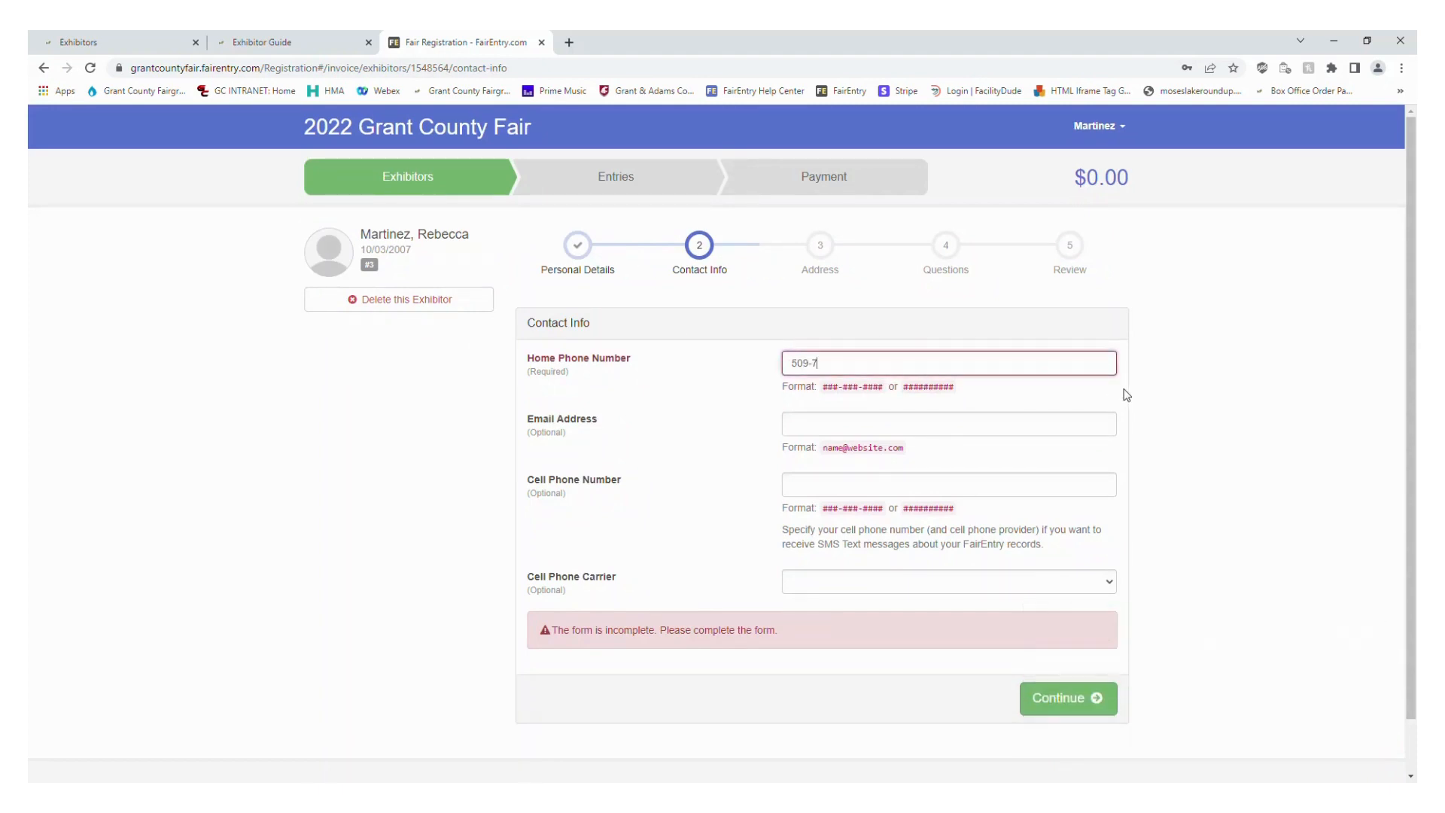
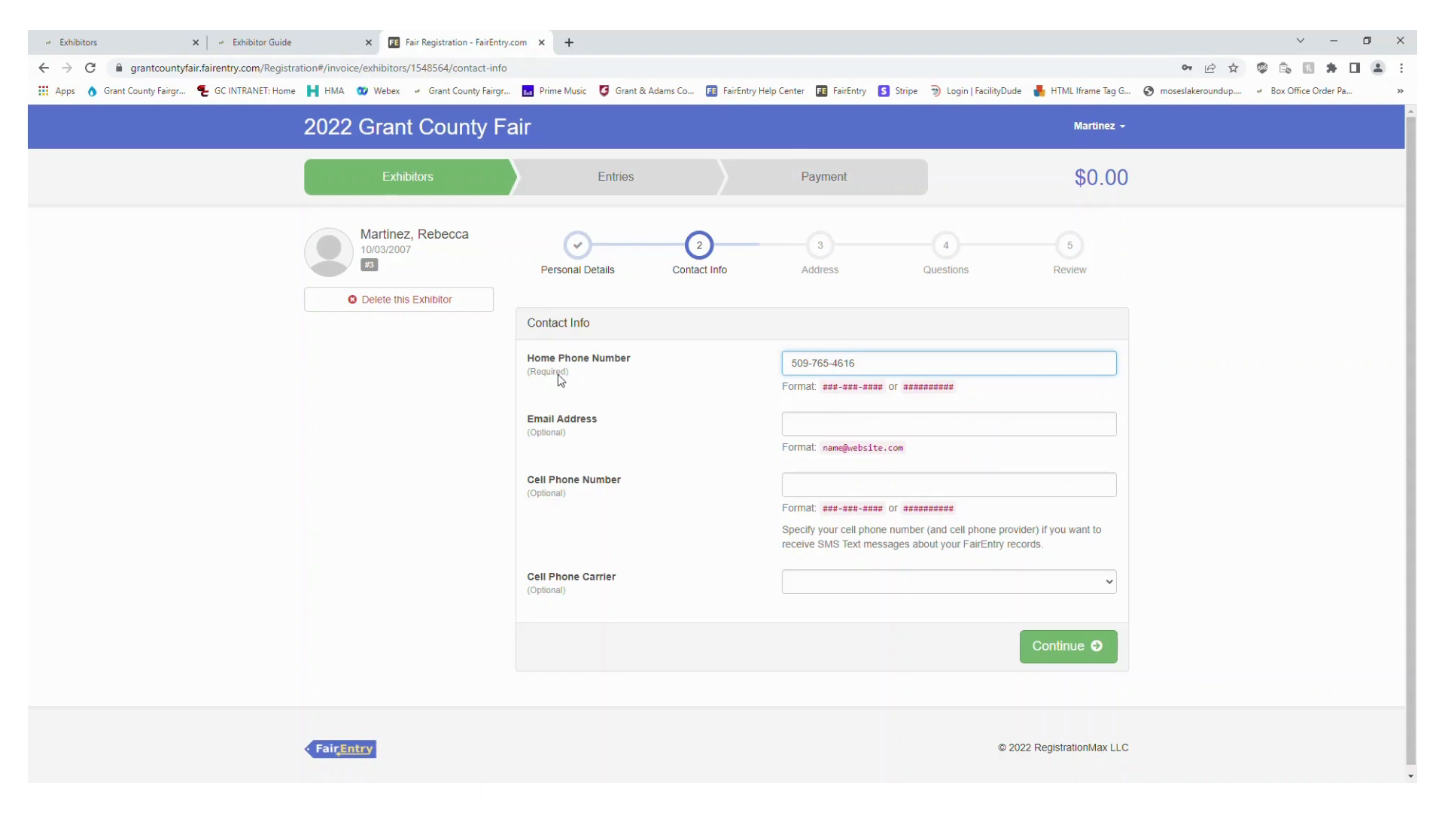
pyautogui.click(1106, 663)
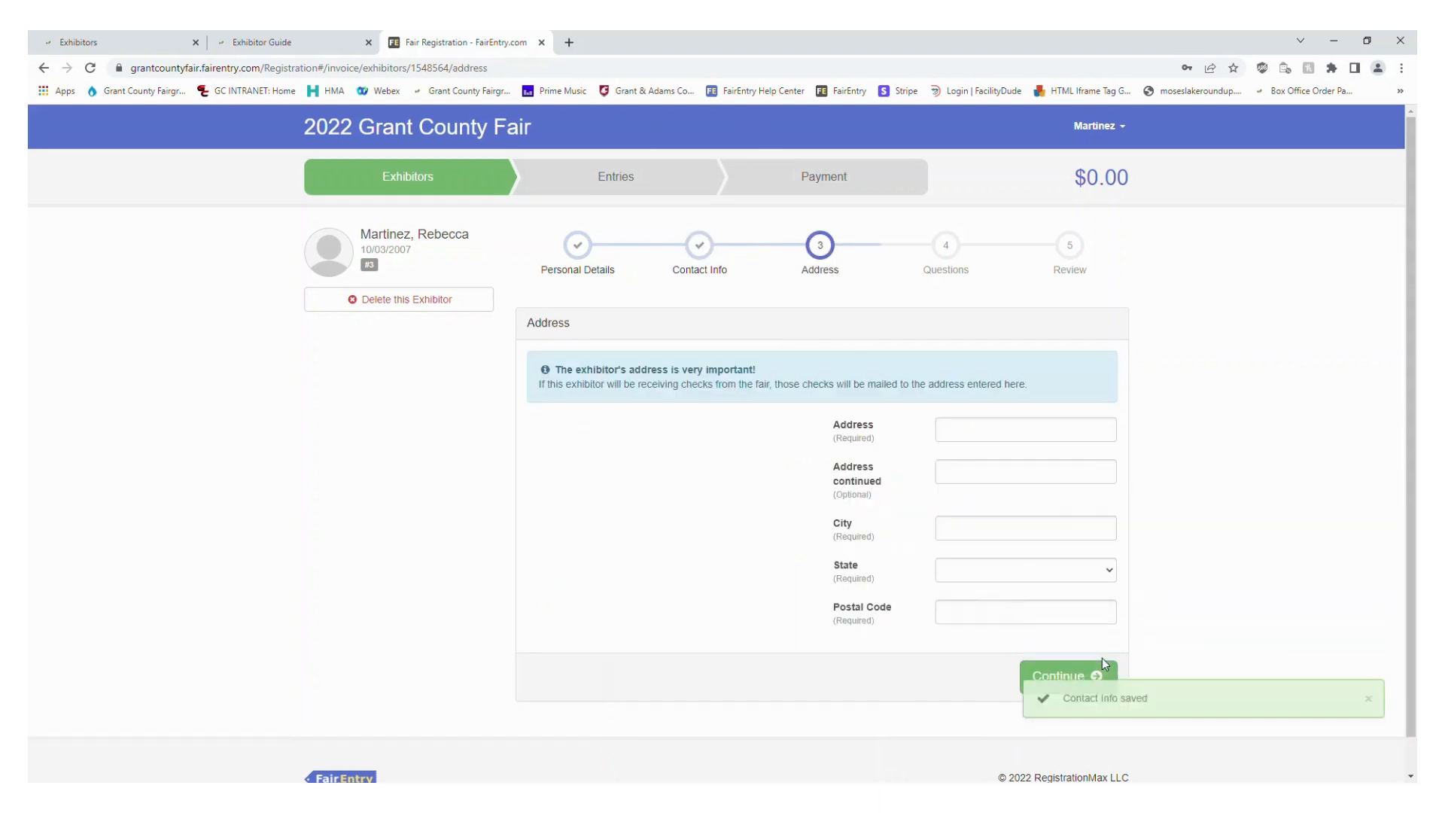
# Fill in the exhibitor's street address, leaving the optional continued address line blank
pyautogui.click(1024, 439)
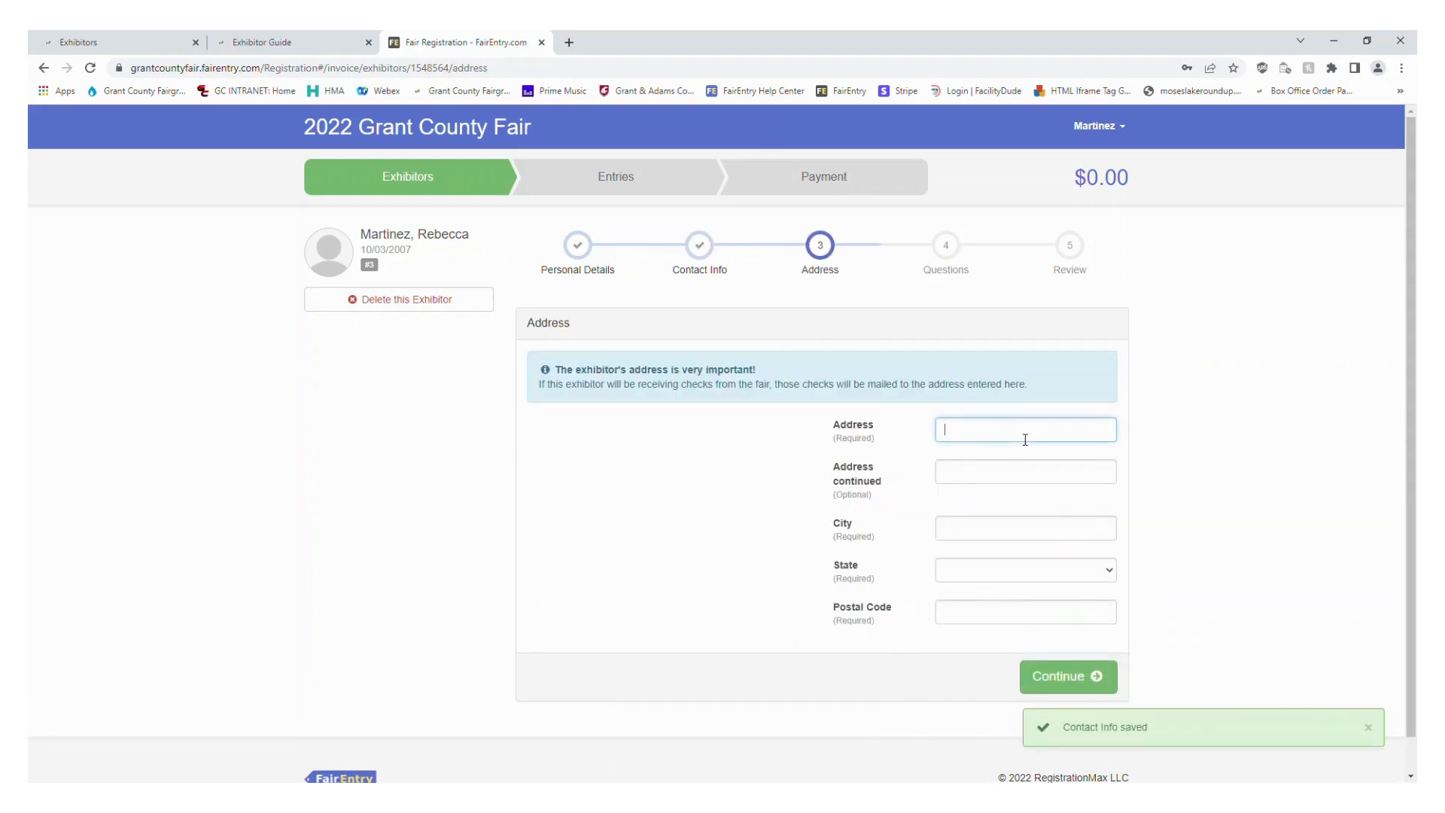
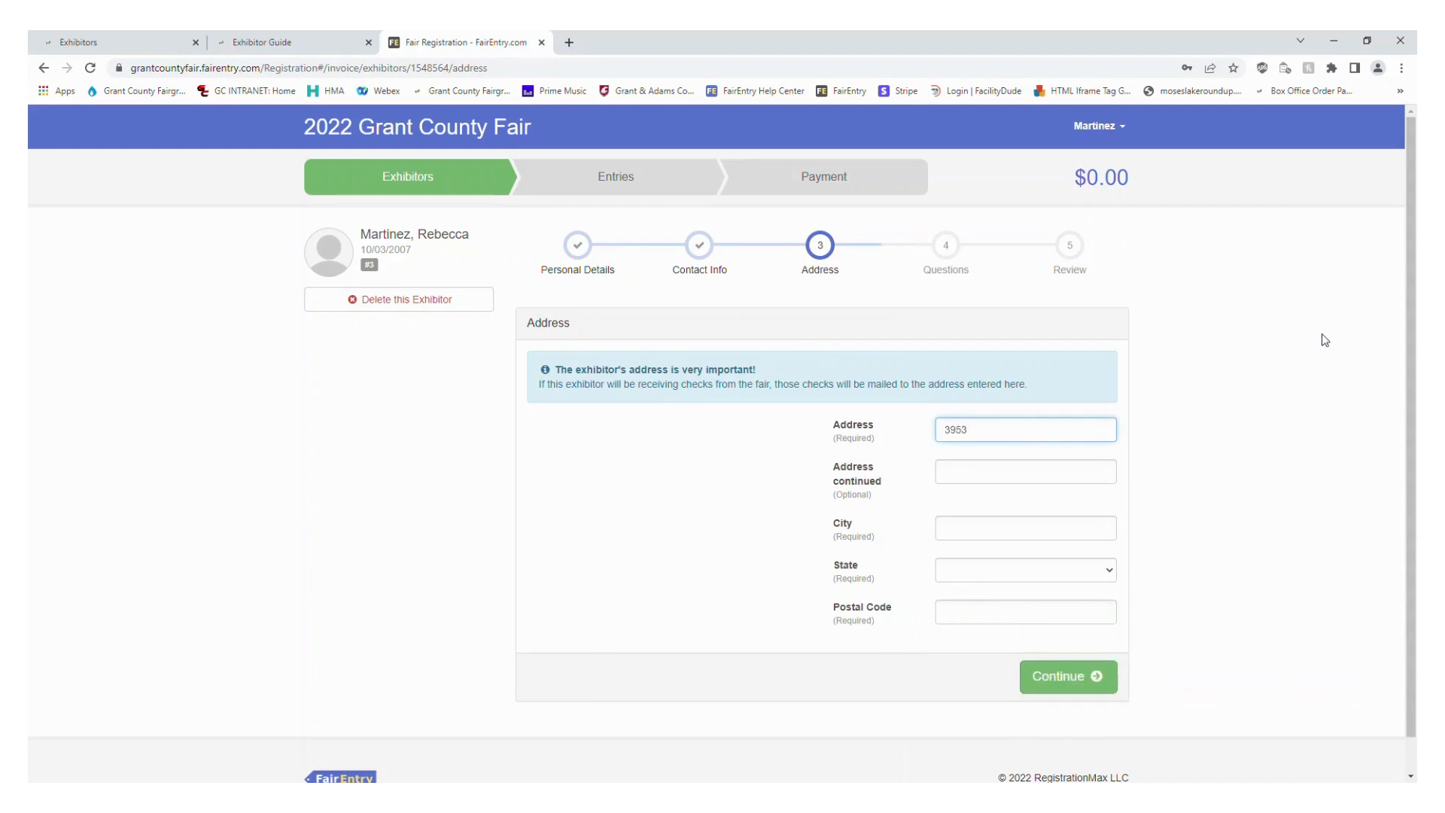
pyautogui.press('Tab')
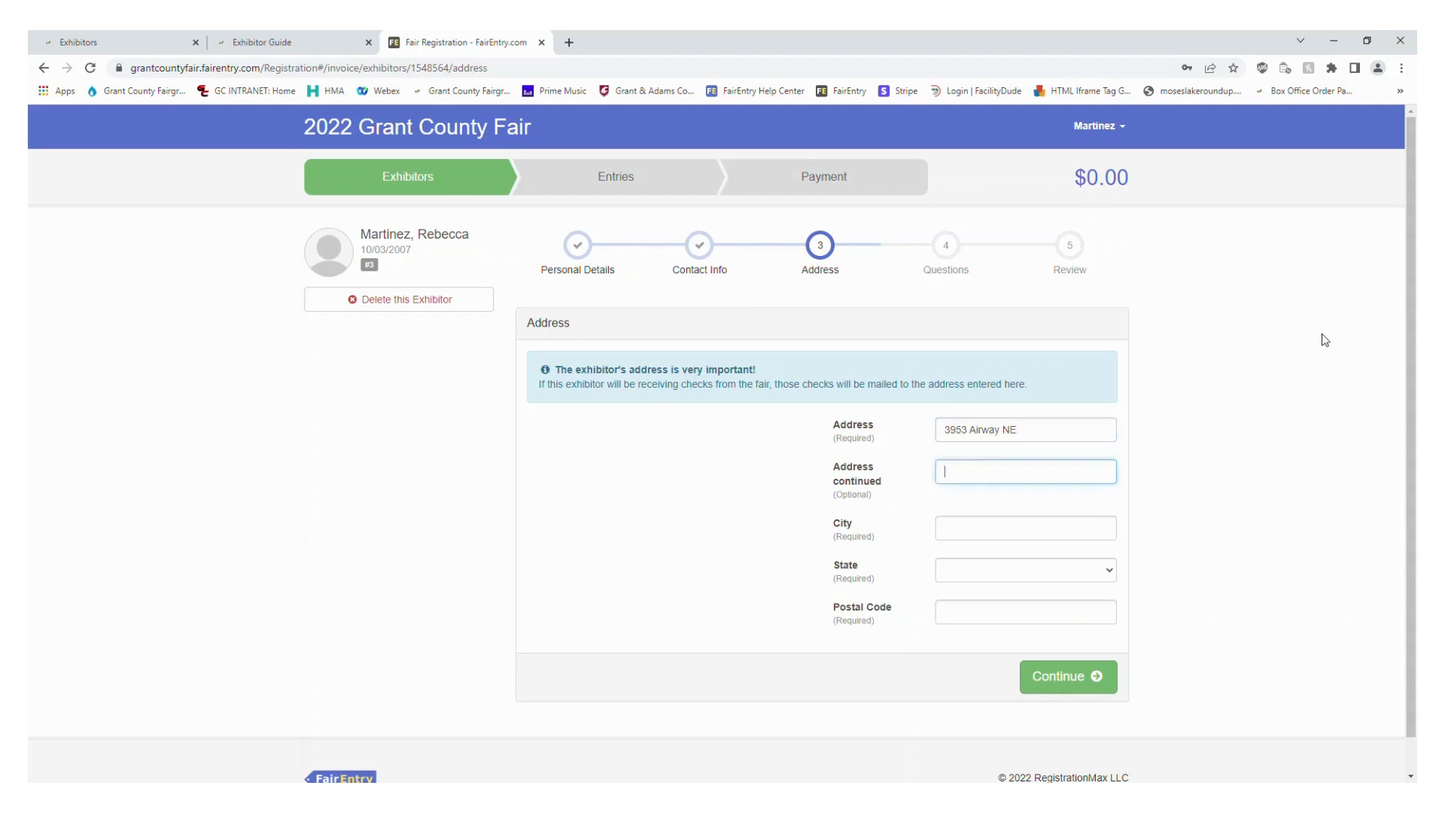
pyautogui.press('Tab')
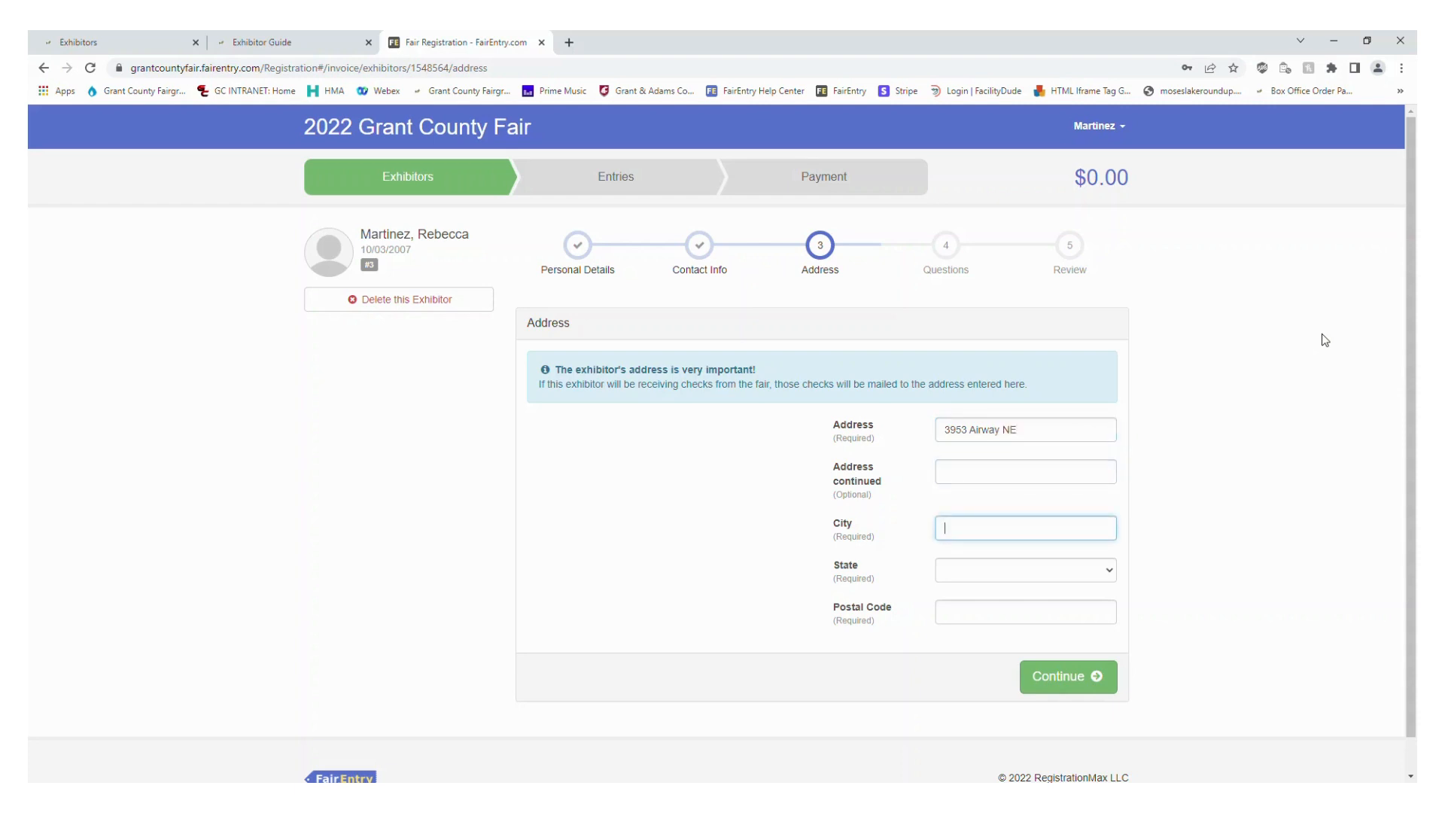
# Fill in the exhibitor's city, state and postal code, and save the address
pyautogui.write('Moses Lake')
pyautogui.press('Tab')
pyautogui.press('w')
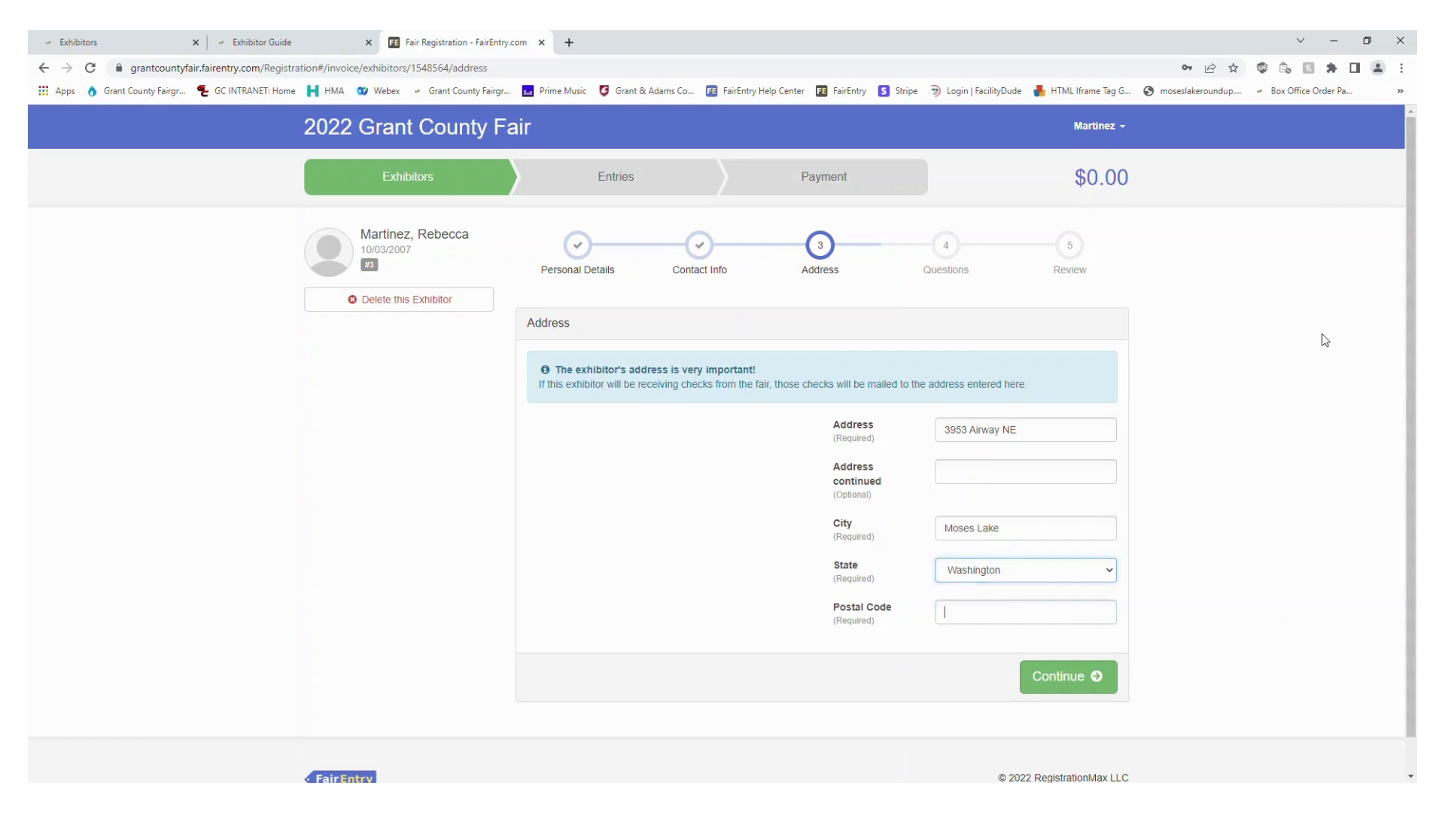
pyautogui.write('98837')
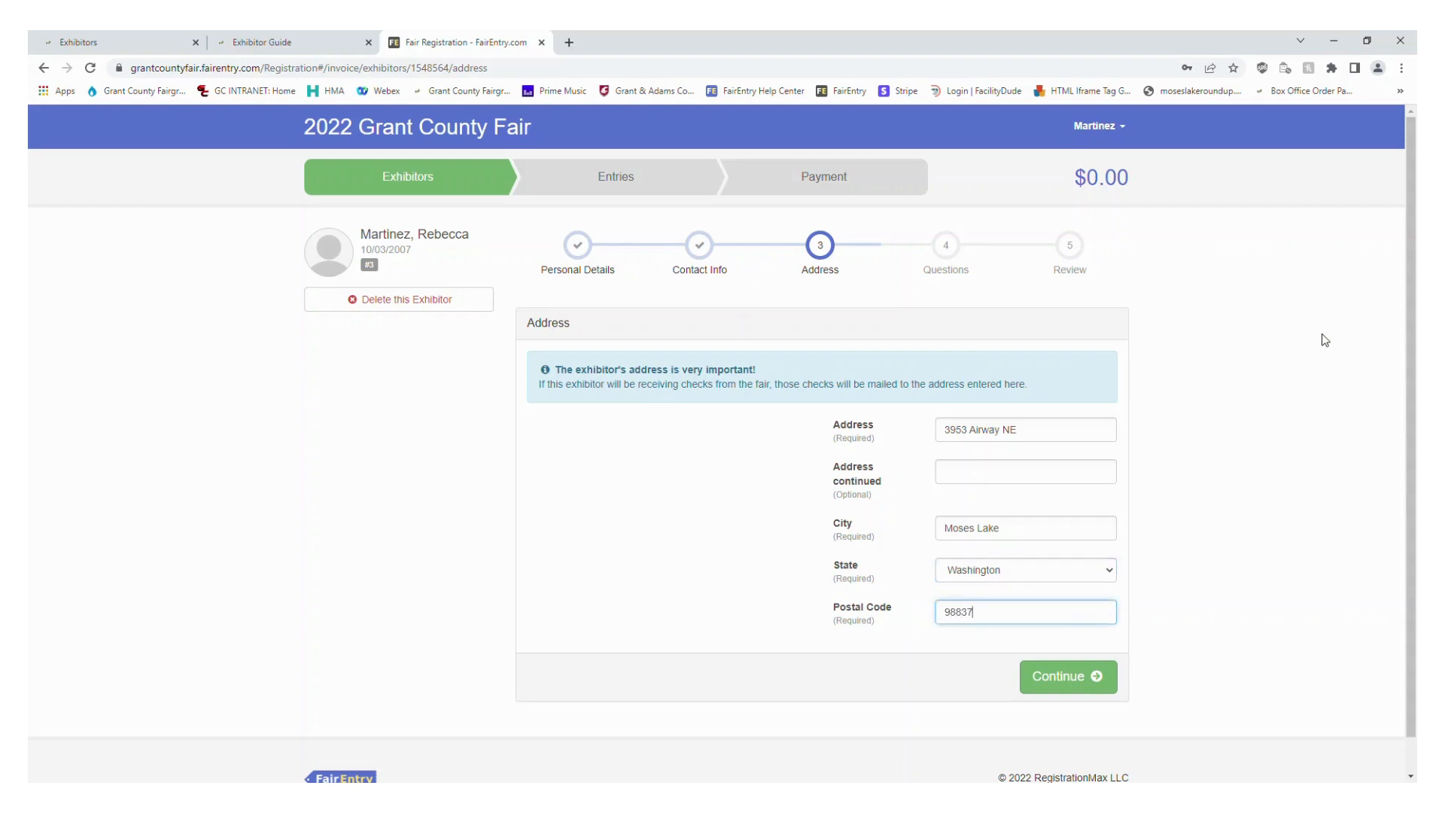
pyautogui.click(1308, 436)
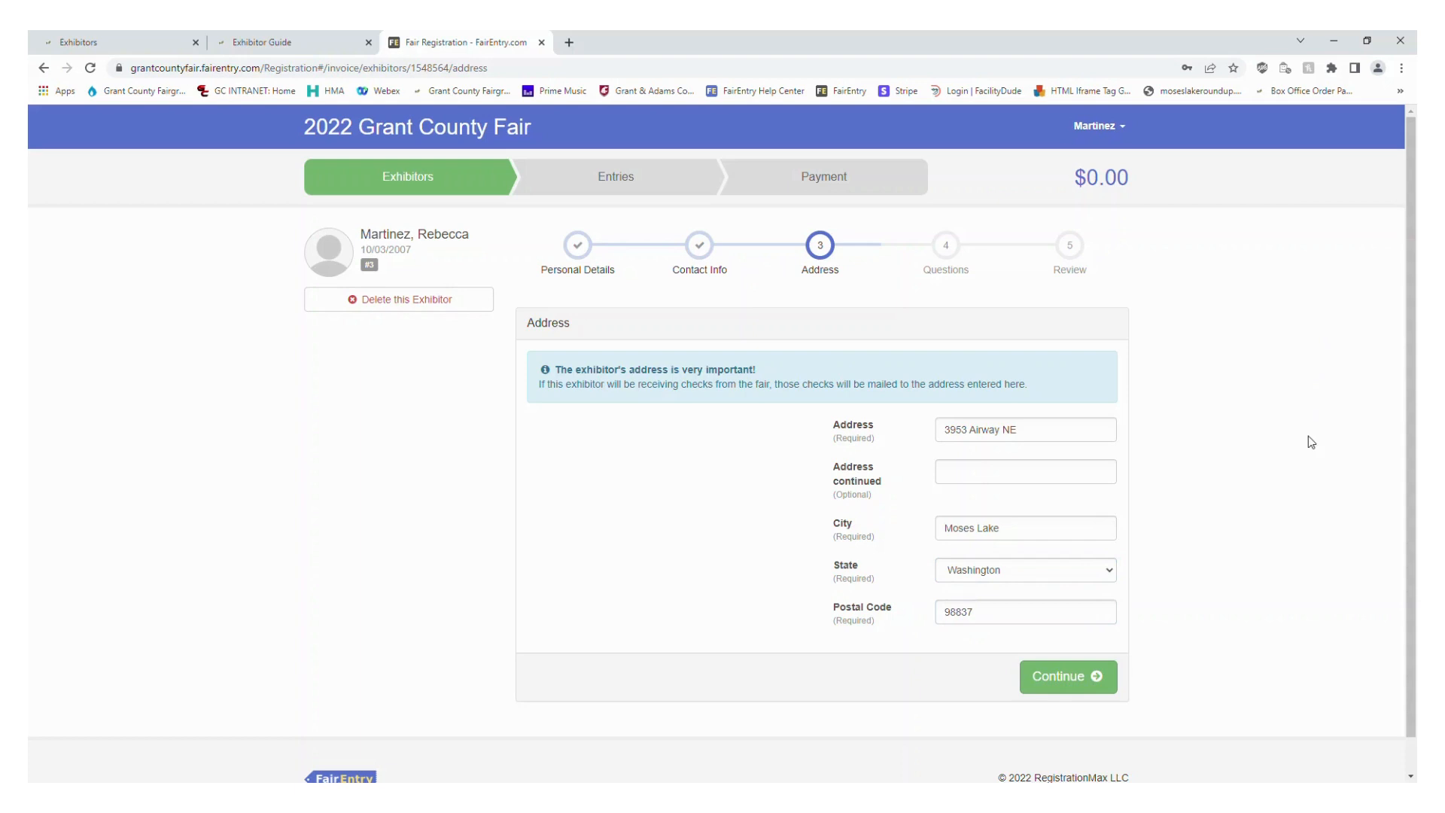
pyautogui.click(1063, 691)
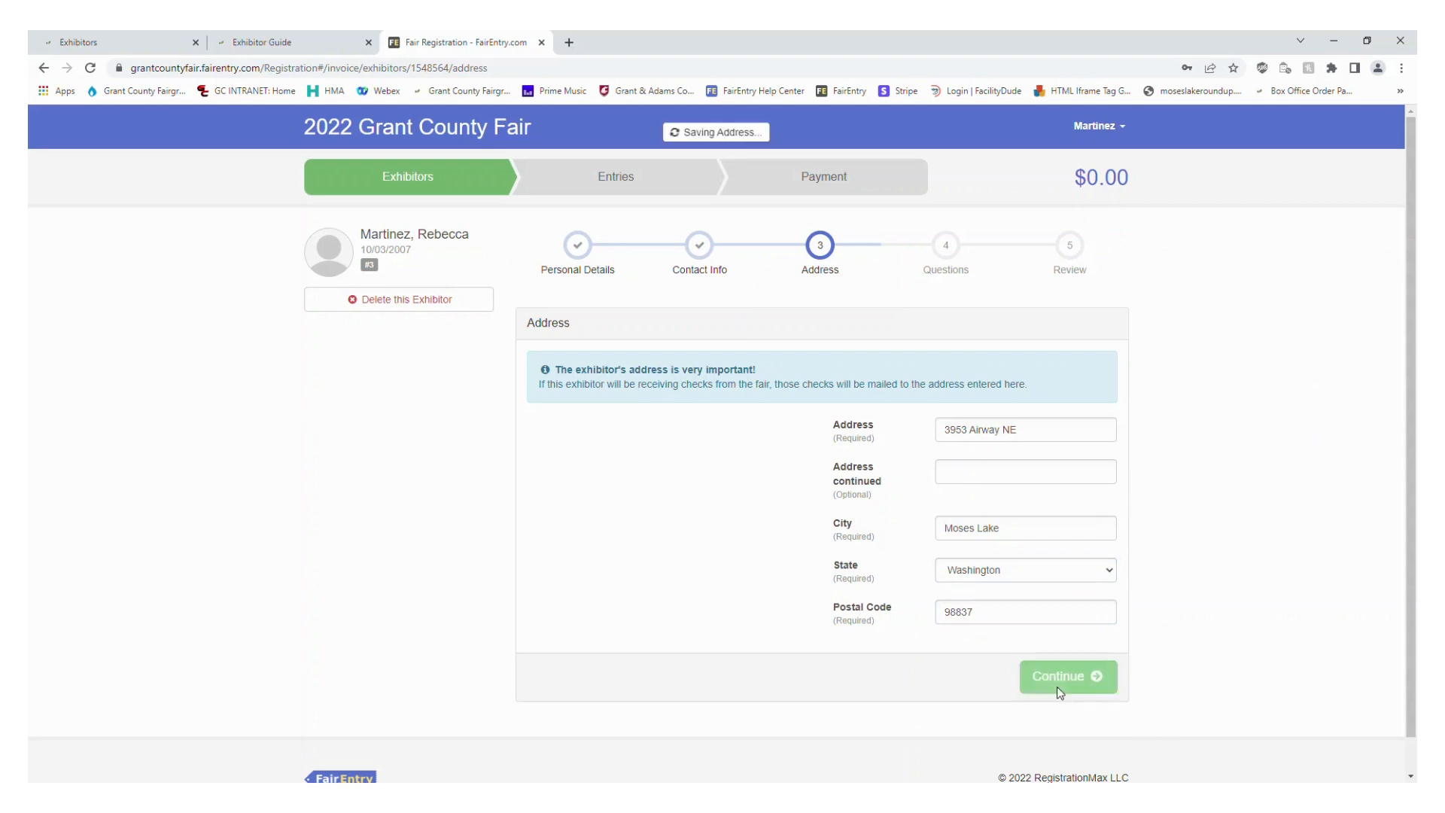
# Answer the livestock class question with the exhibitor's current YQCA certificate number
pyautogui.scroll(-1, 373, 614)
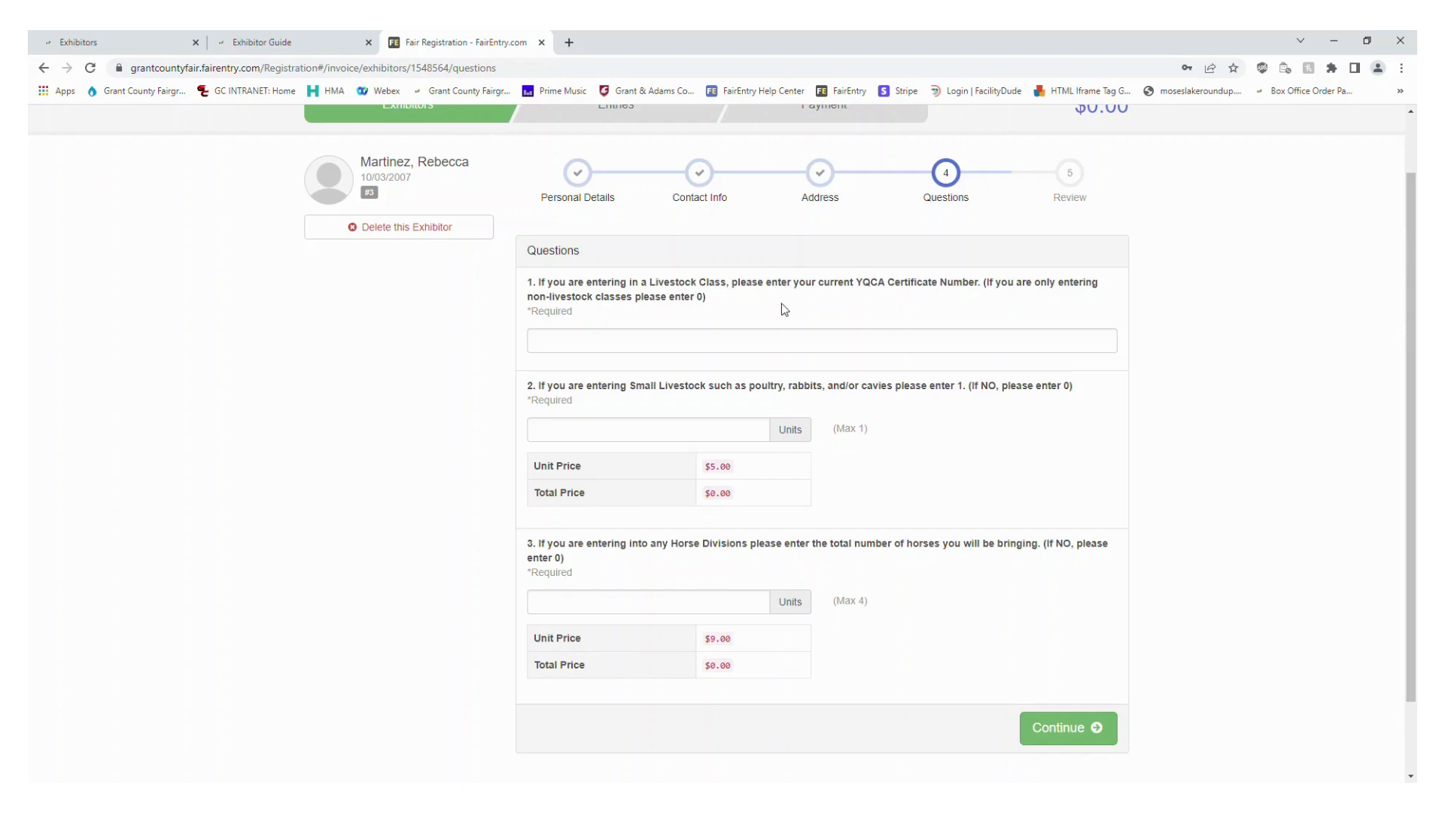
pyautogui.click(652, 347)
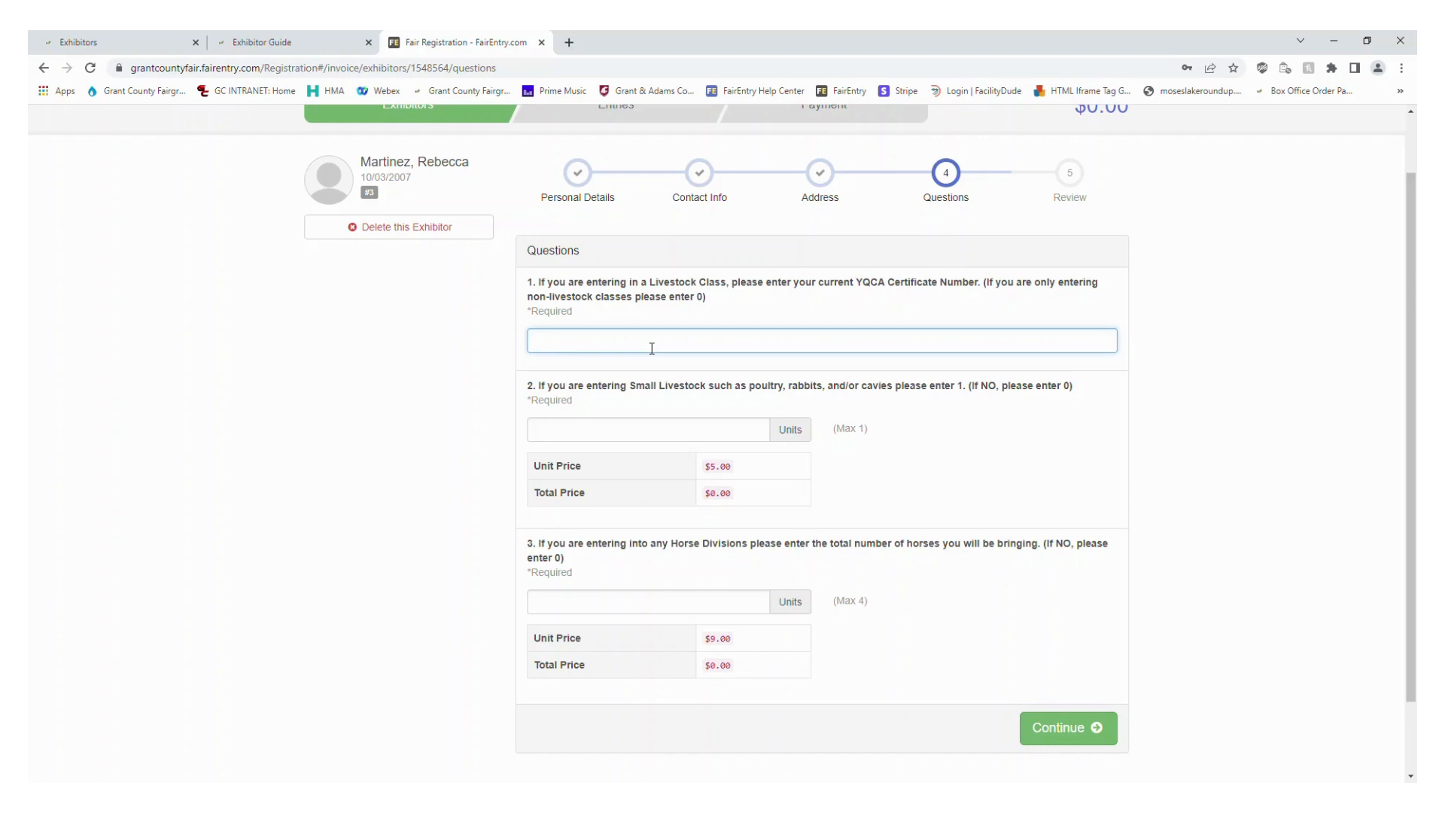
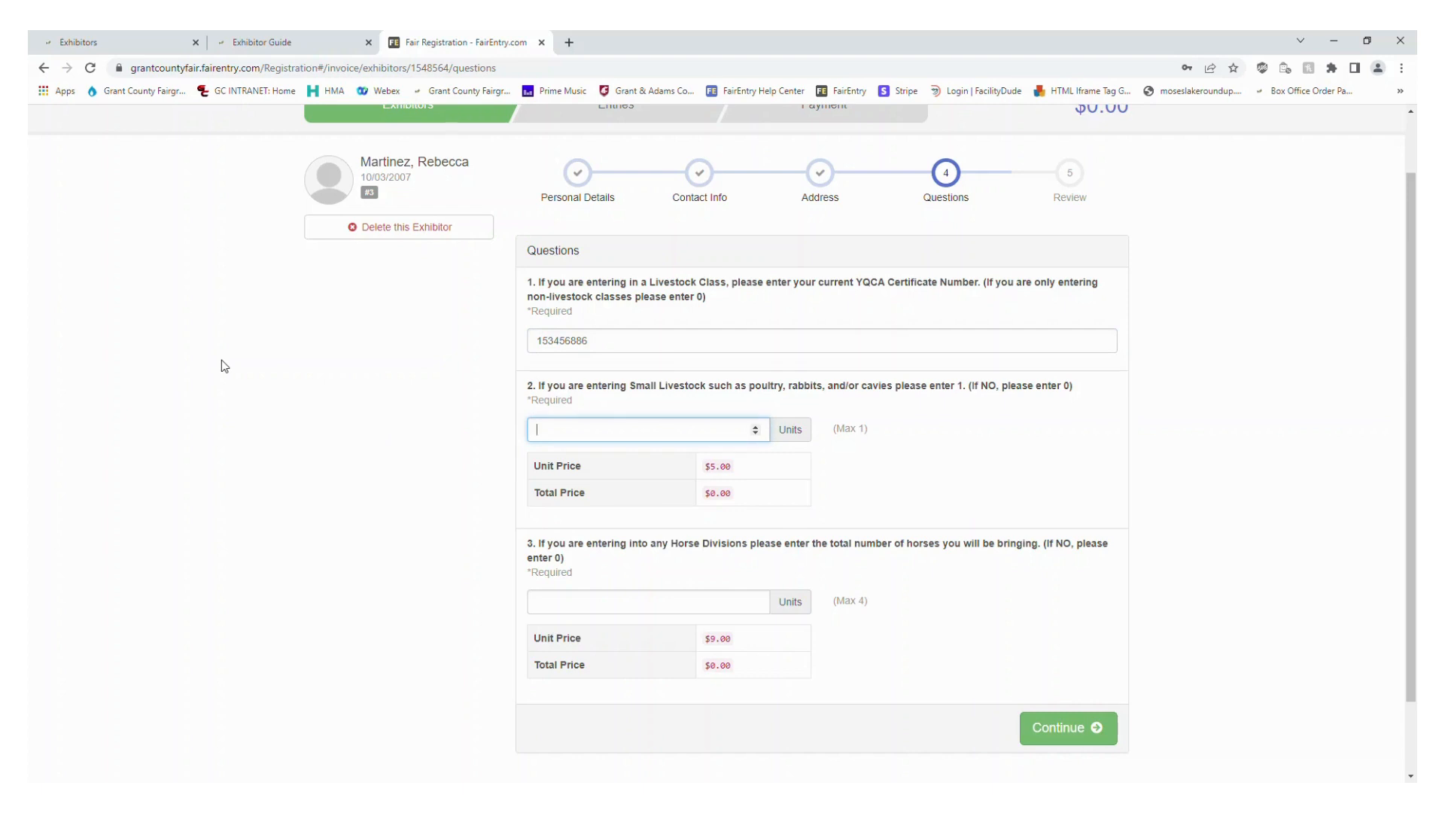
# Enter 1 for small livestock and 1 for the number of horses, and save the answers
pyautogui.write('1')
pyautogui.click(563, 608)
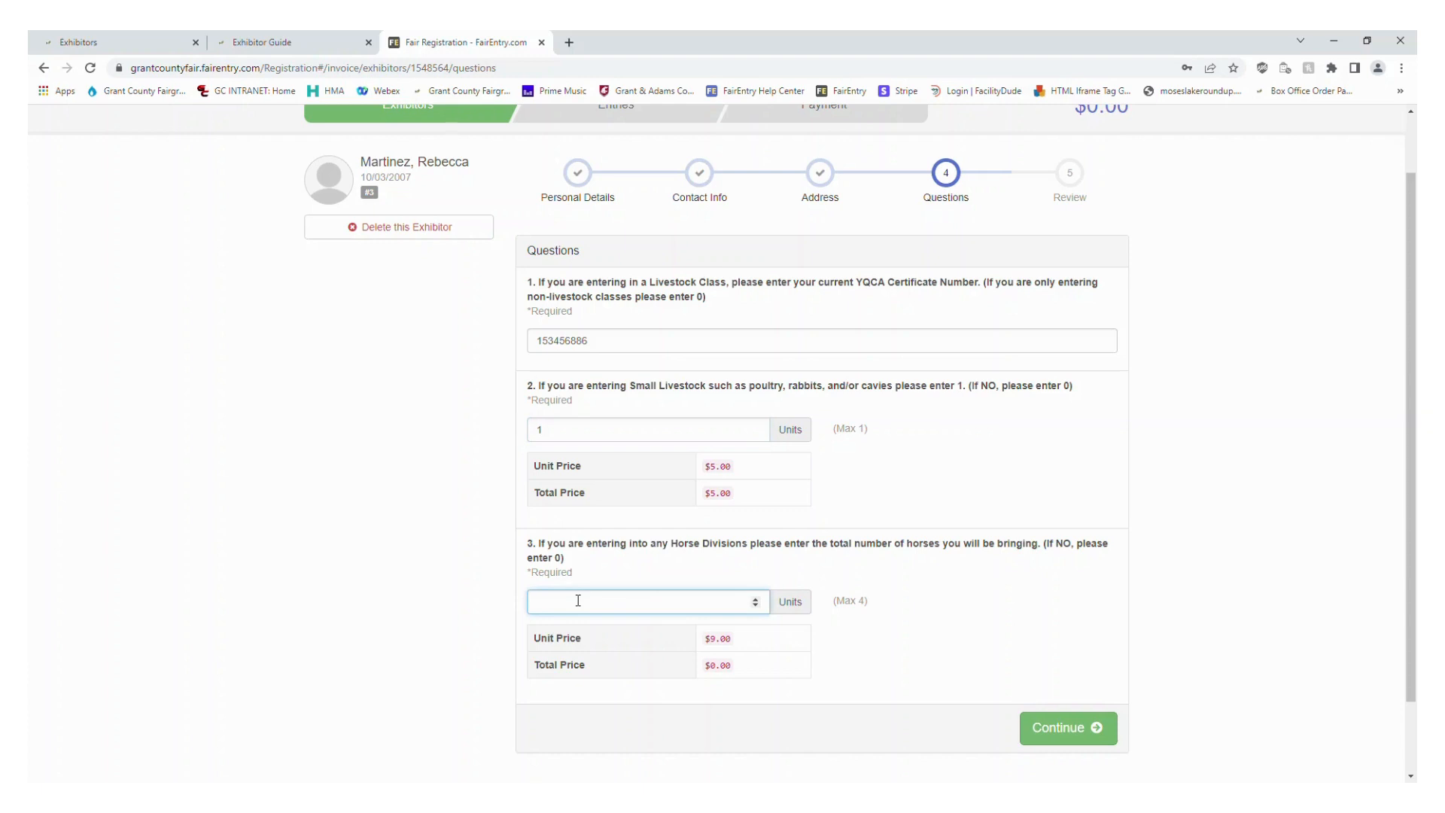
pyautogui.write('1')
pyautogui.click(1062, 734)
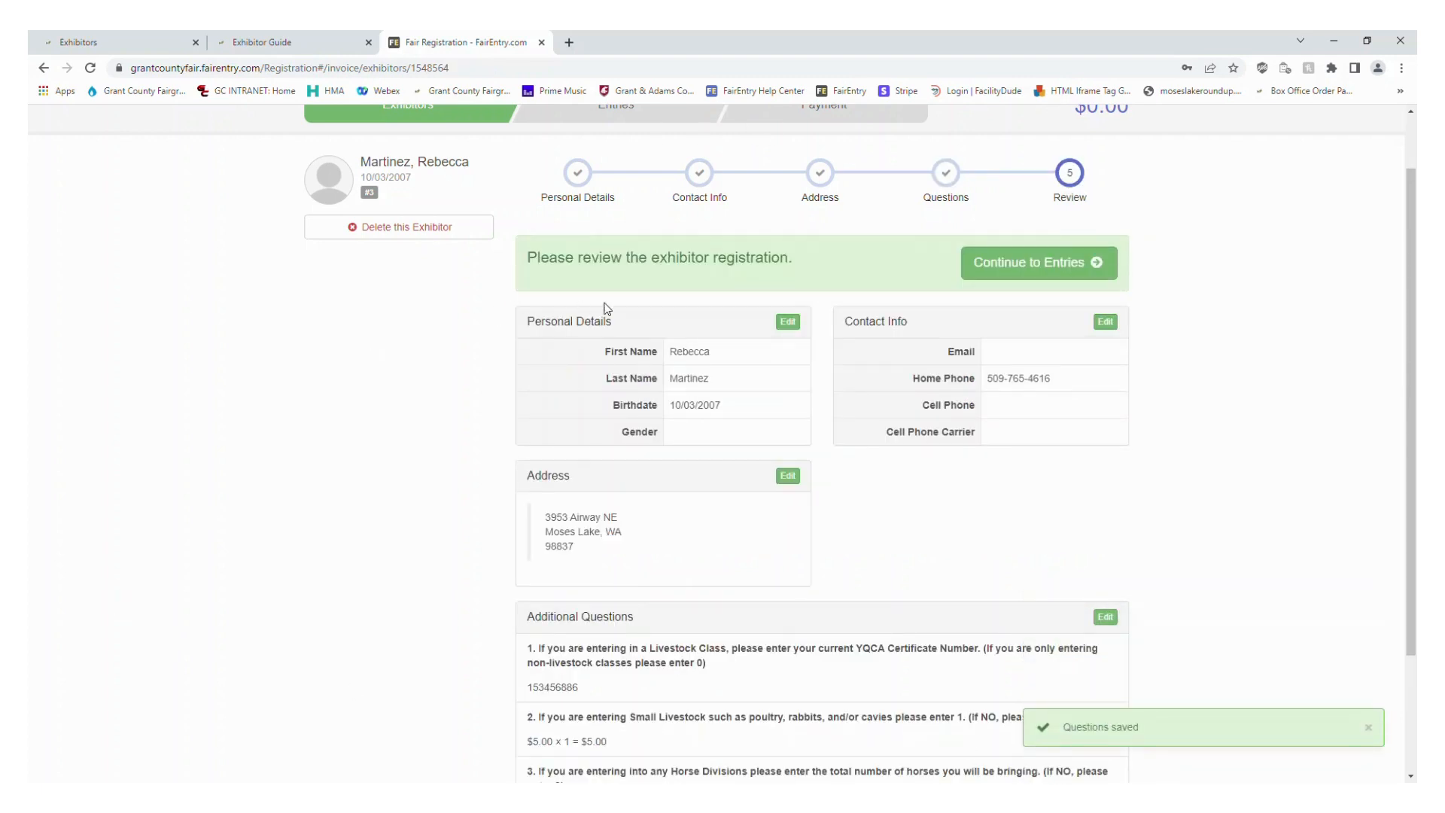
# Review the exhibitor's personal details, contact info, address and additional question answers, and continue to the entries
pyautogui.scroll(-1, 673, 355)
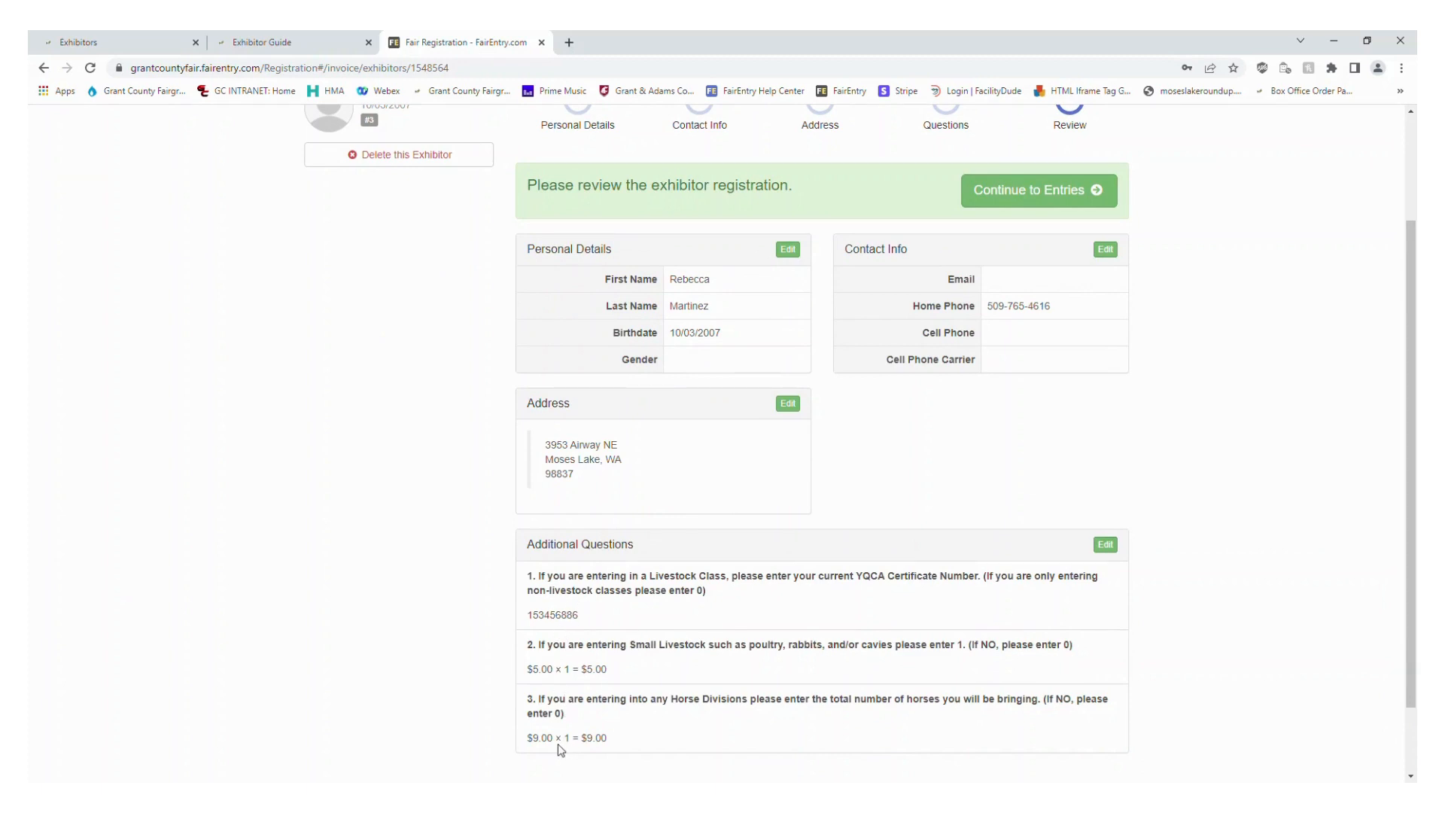
pyautogui.scroll(1, 600, 750)
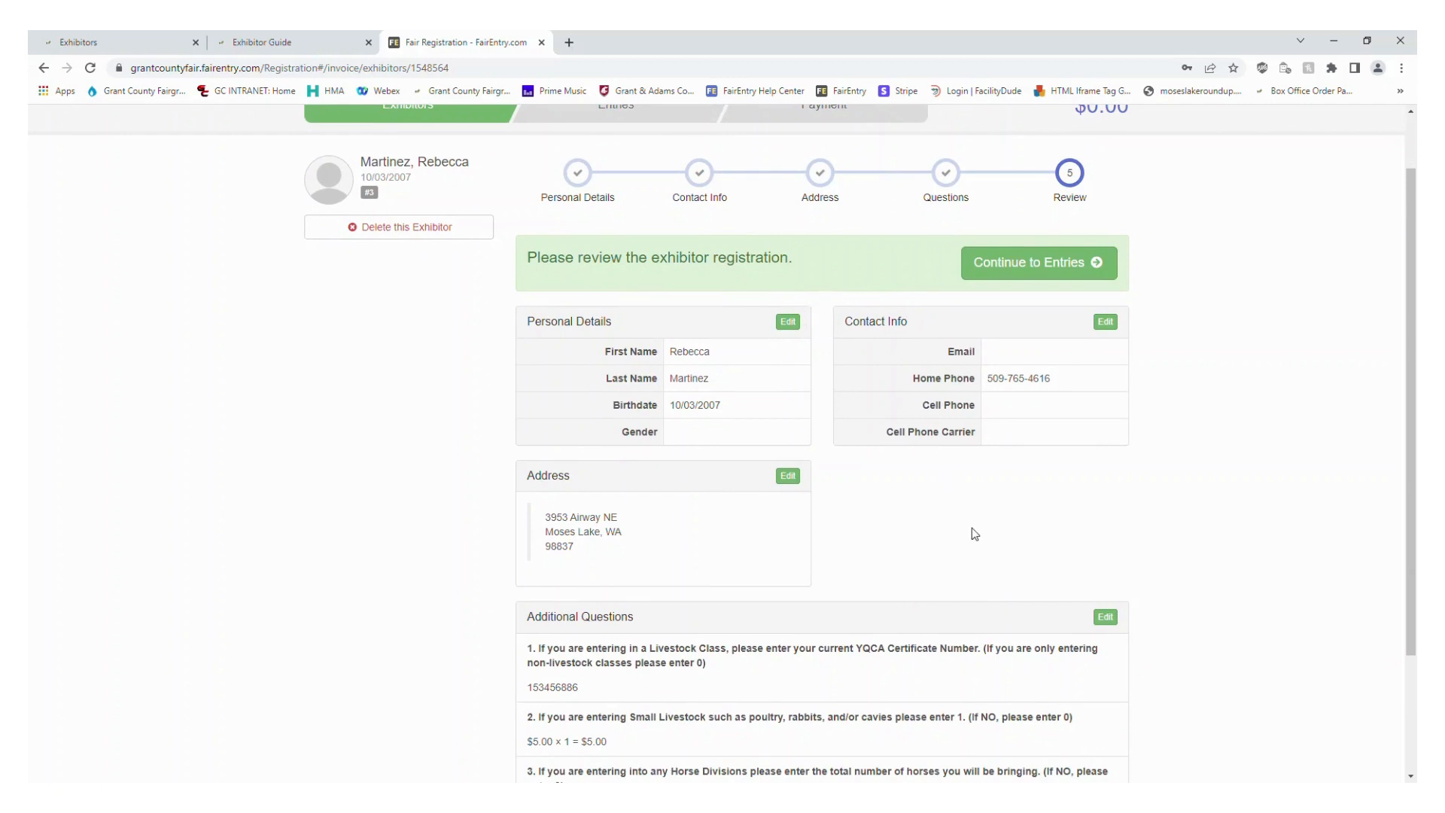
pyautogui.click(1031, 281)
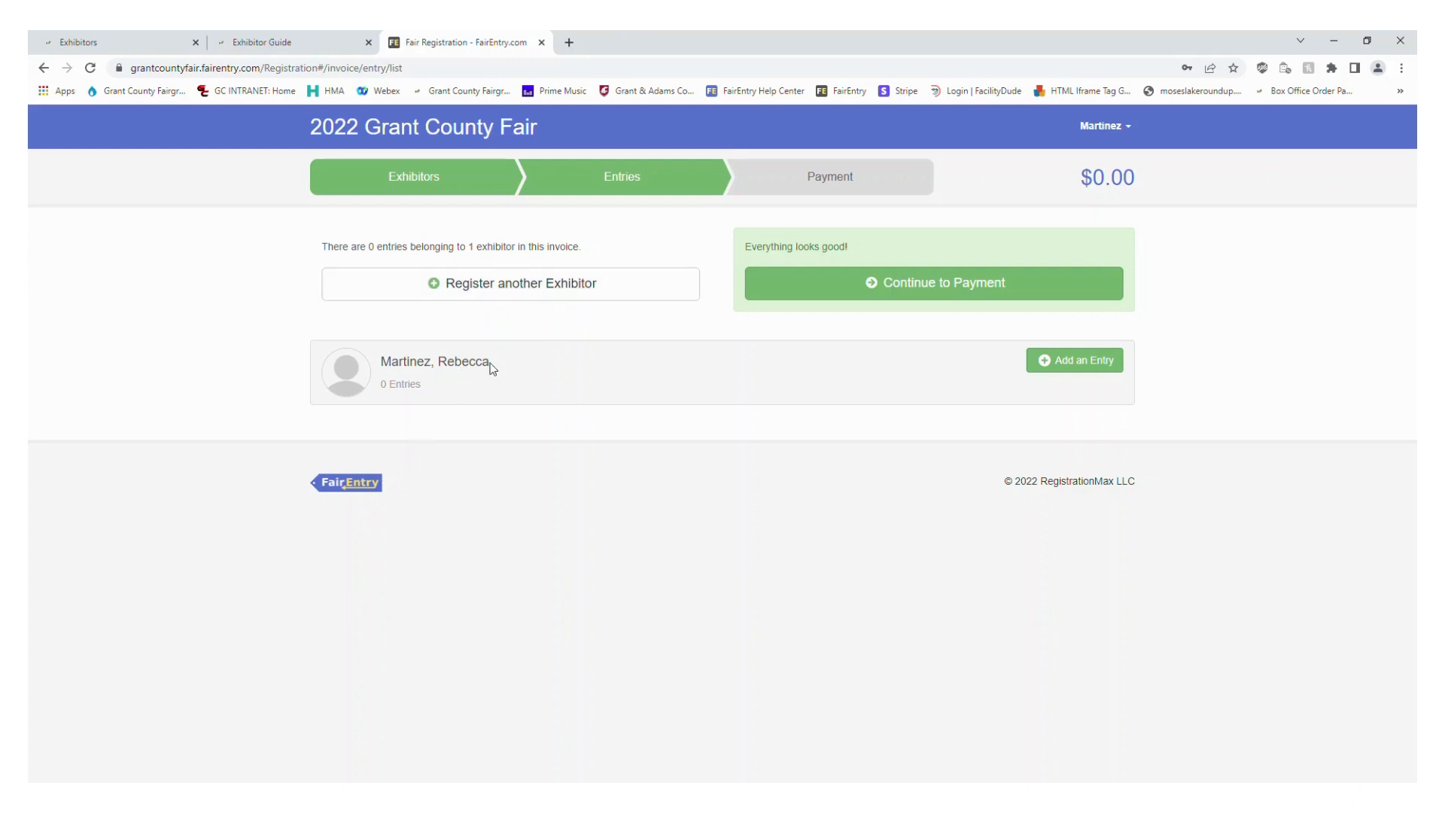
pyautogui.moveTo(493, 366); pyautogui.dragTo(382, 374)
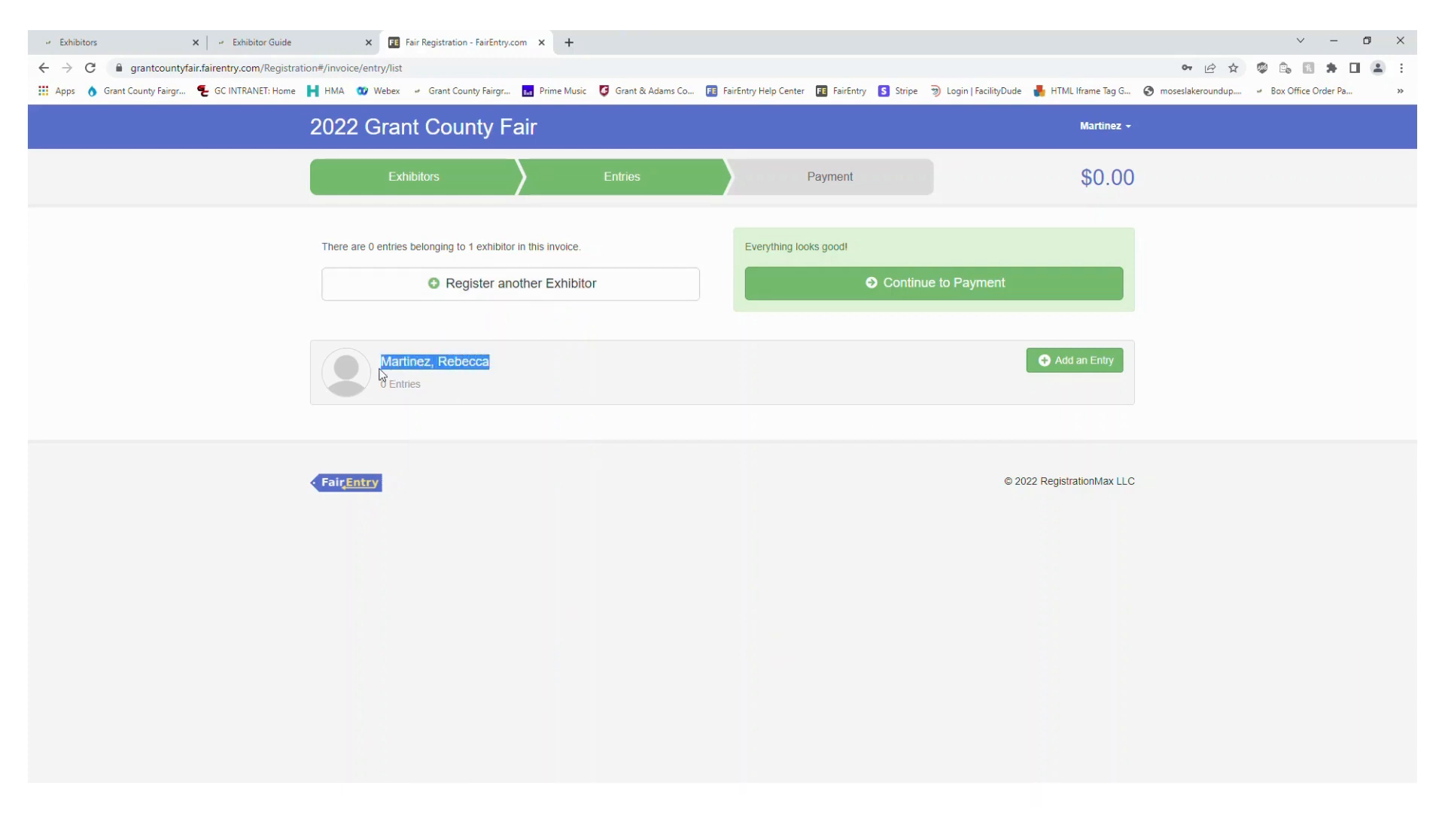
pyautogui.click(641, 338)
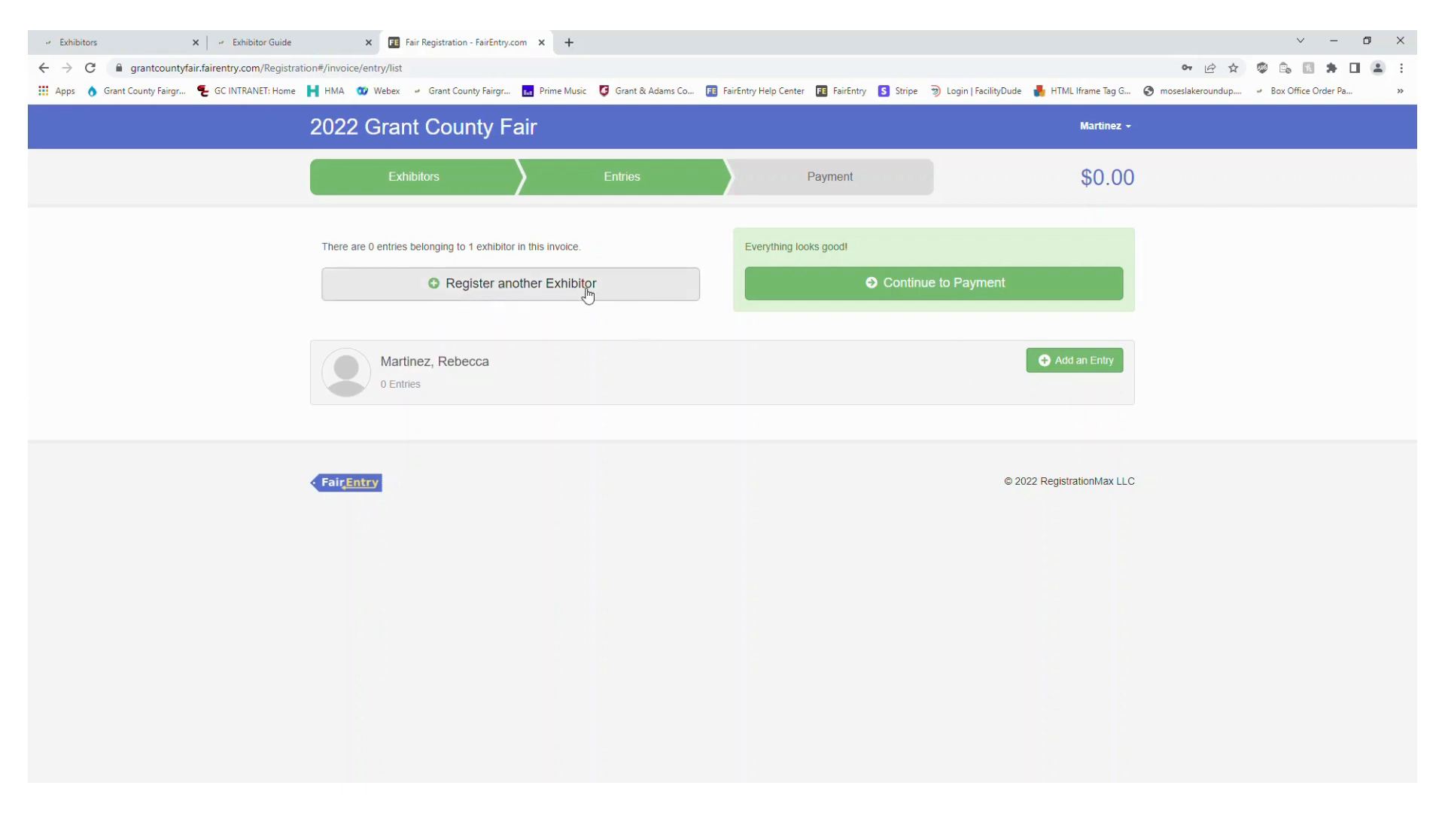
pyautogui.click(1064, 371)
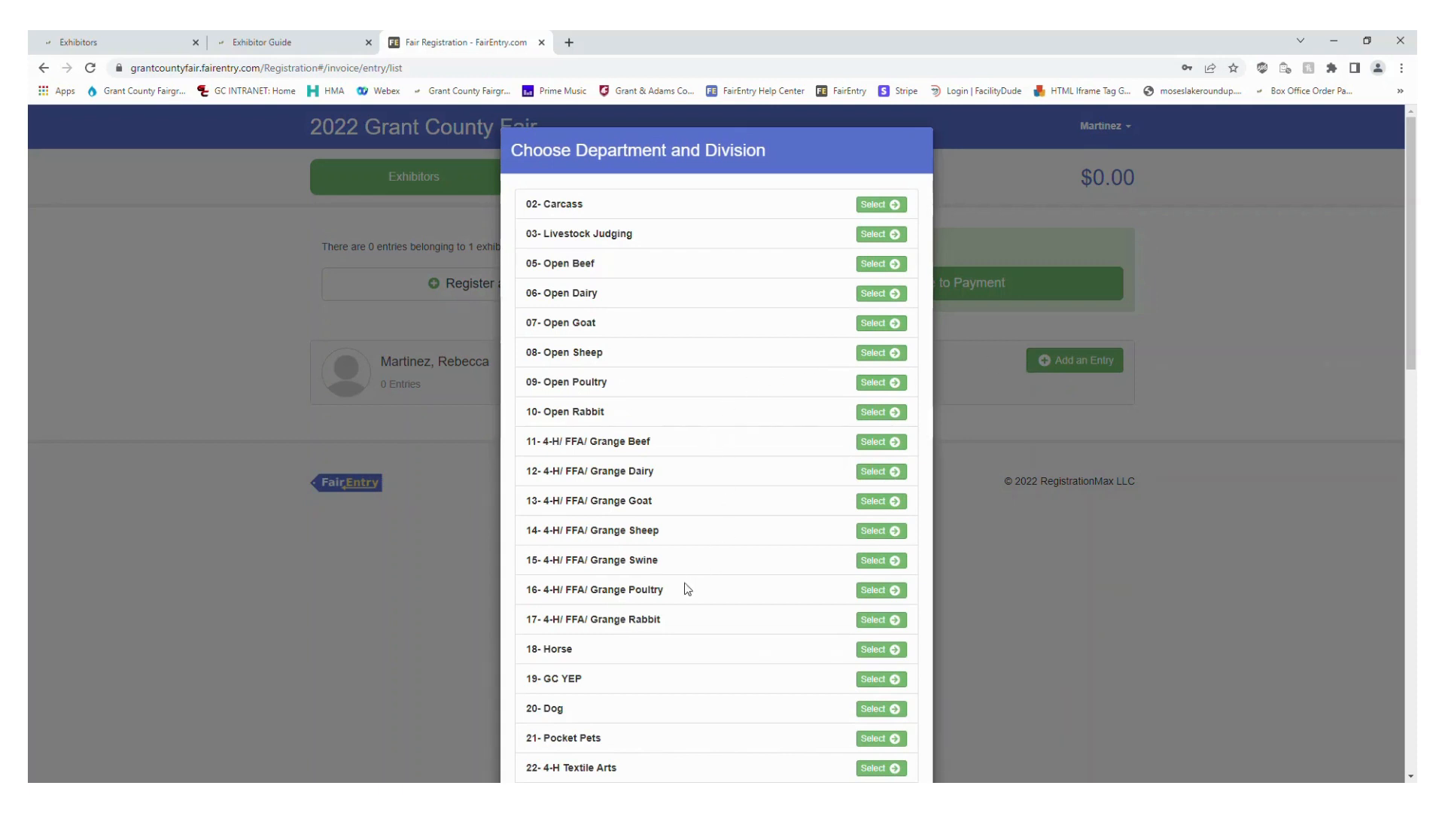
pyautogui.scroll(-1, 584, 540)
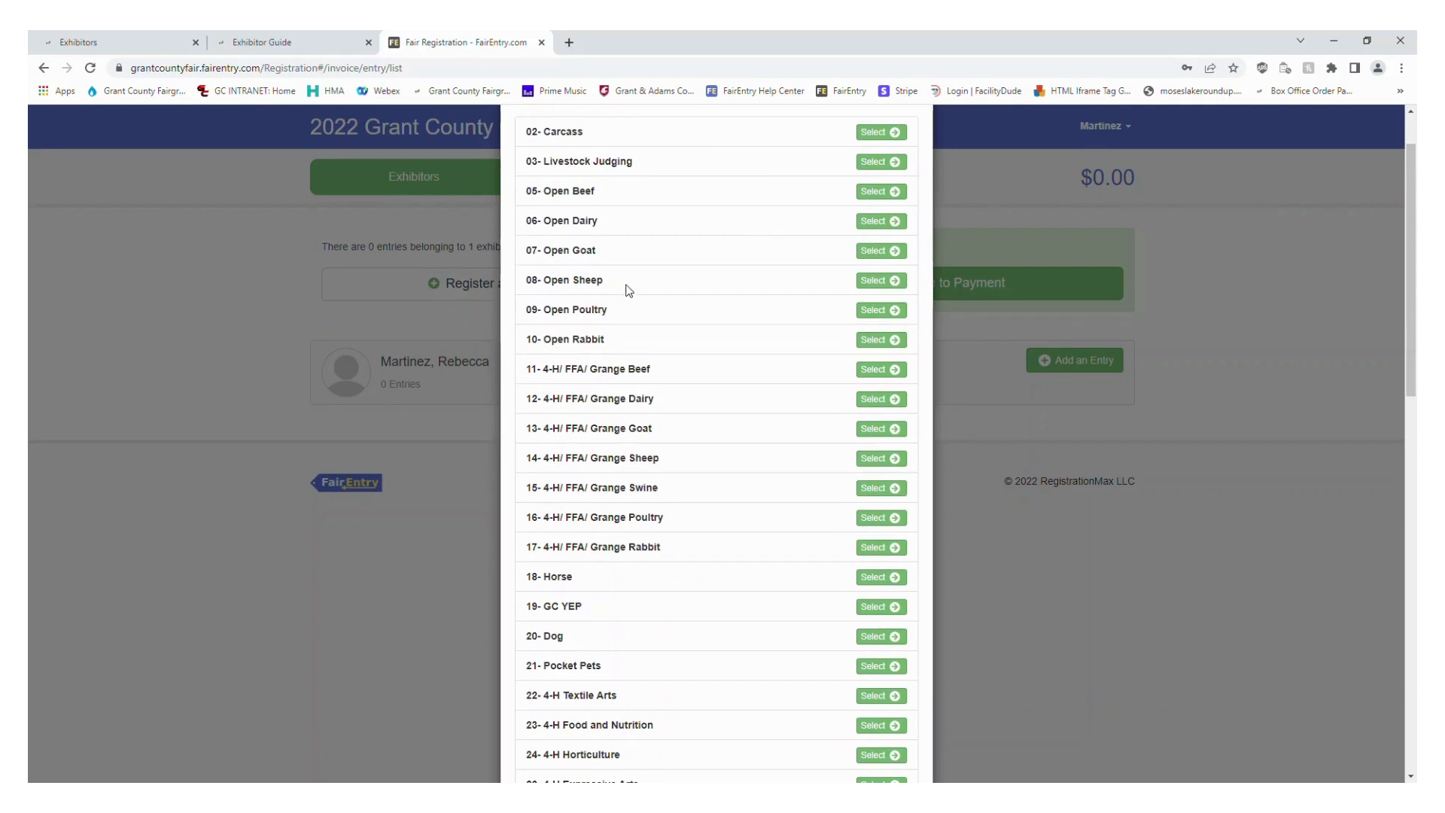
pyautogui.scroll(-2, 994, 443)
pyautogui.click(1074, 395)
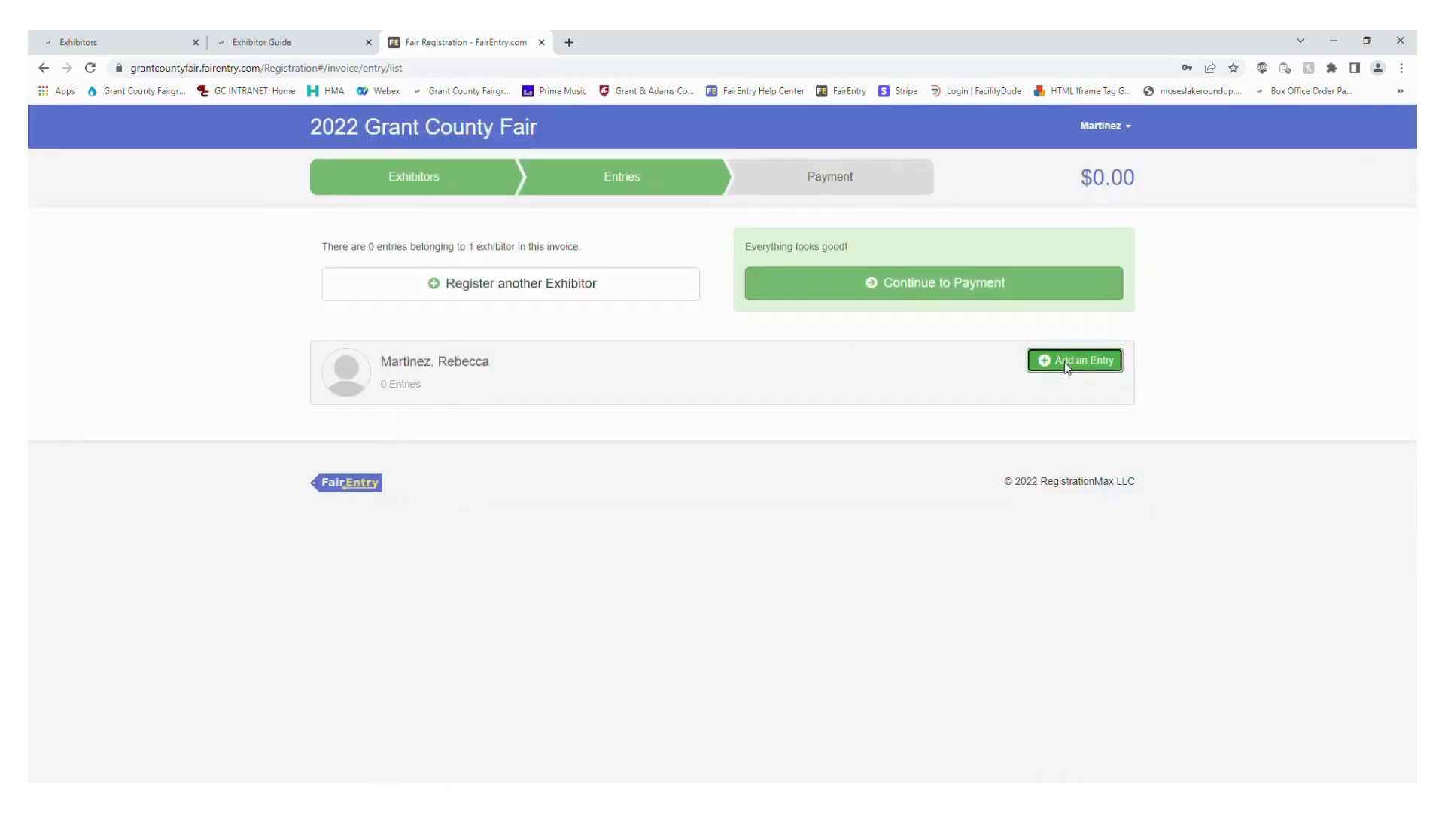
# Start a new entry for the exhibitor in department 15- 4-H/ FFA/ Grange Swine, division 1502: FFA Market and Feeder Swine
pyautogui.click(1067, 368)
pyautogui.scroll(-1, 662, 343)
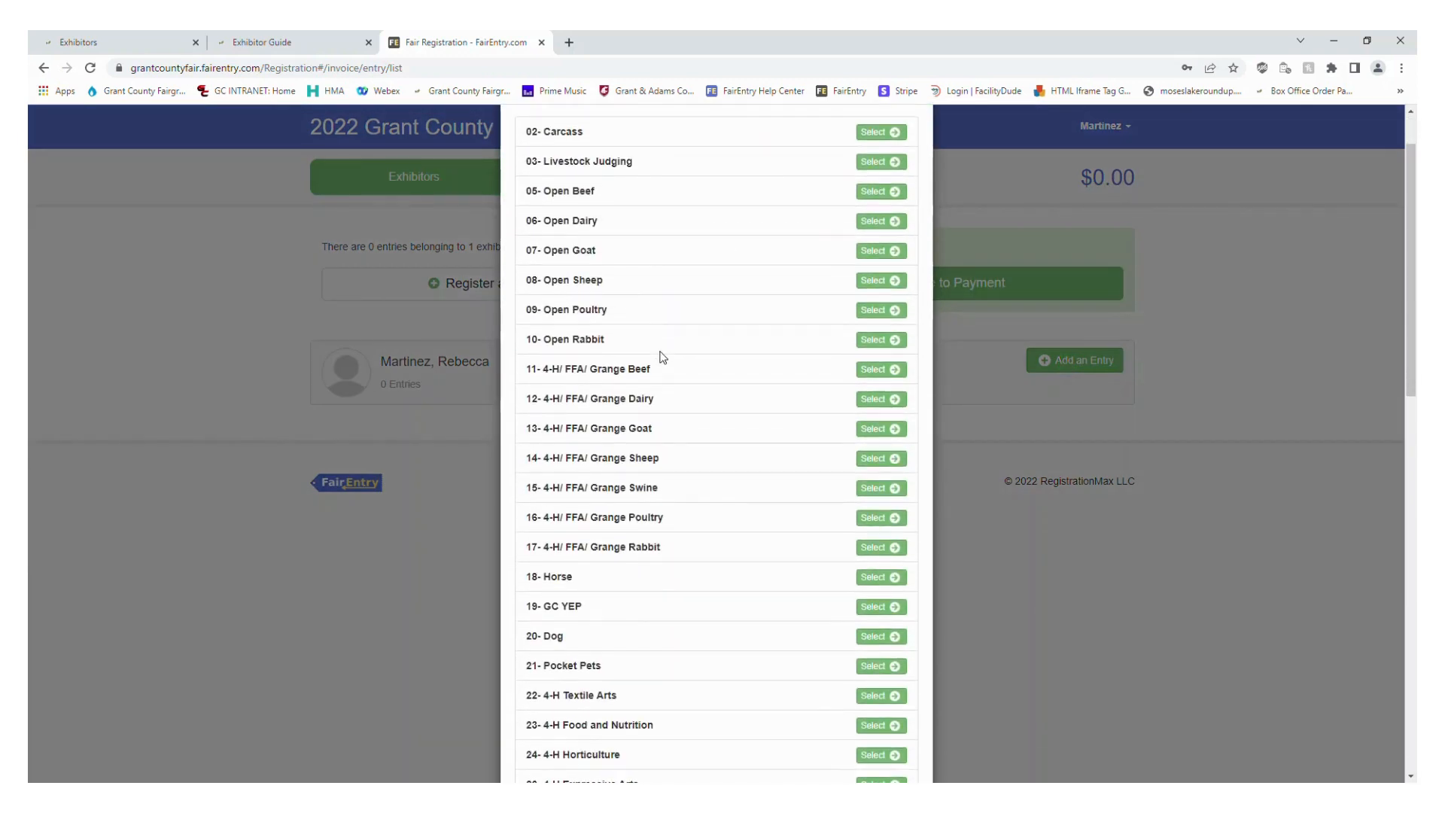
pyautogui.scroll(-7, 662, 356)
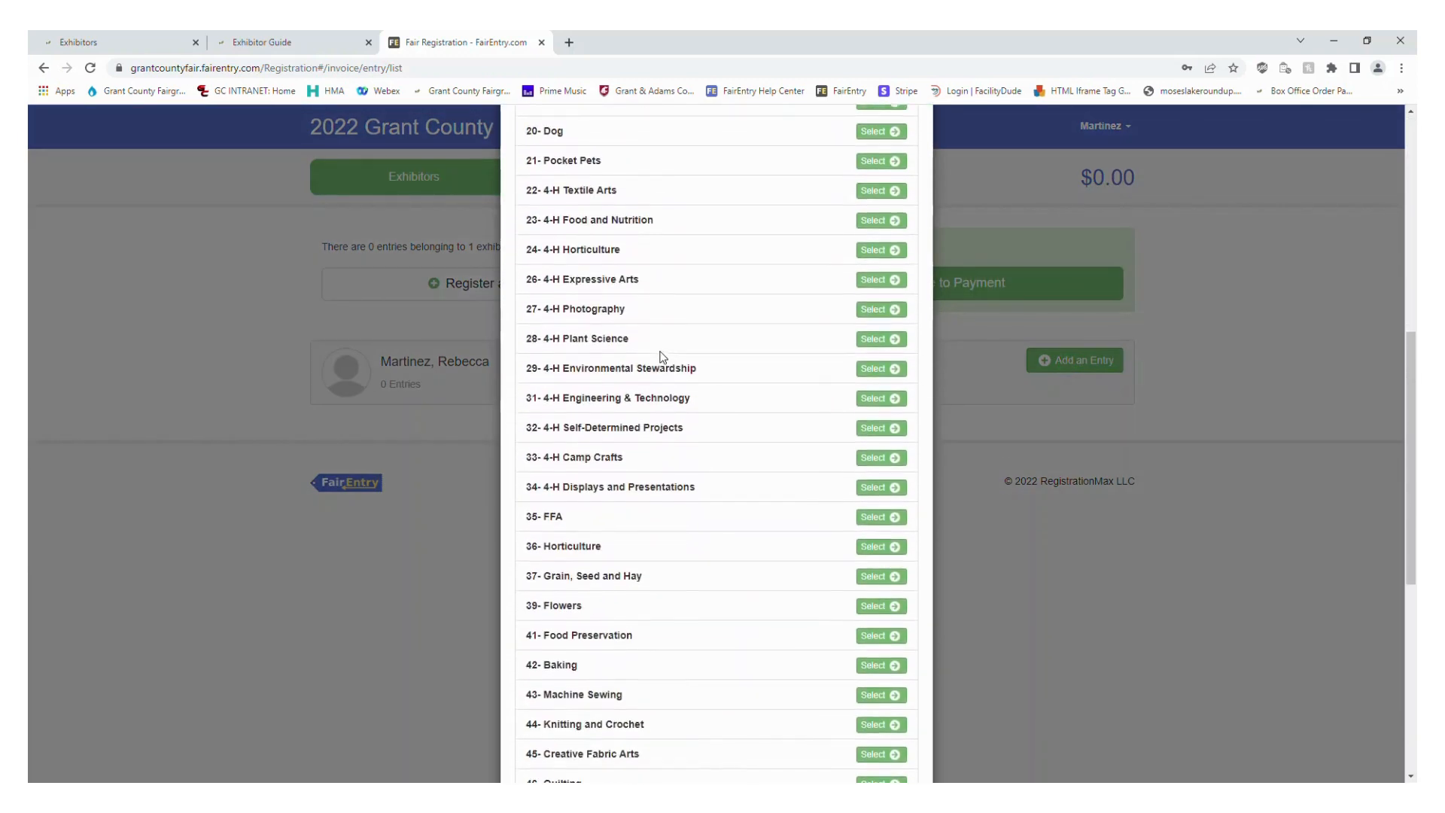
pyautogui.scroll(-3, 662, 356)
pyautogui.scroll(7, 662, 356)
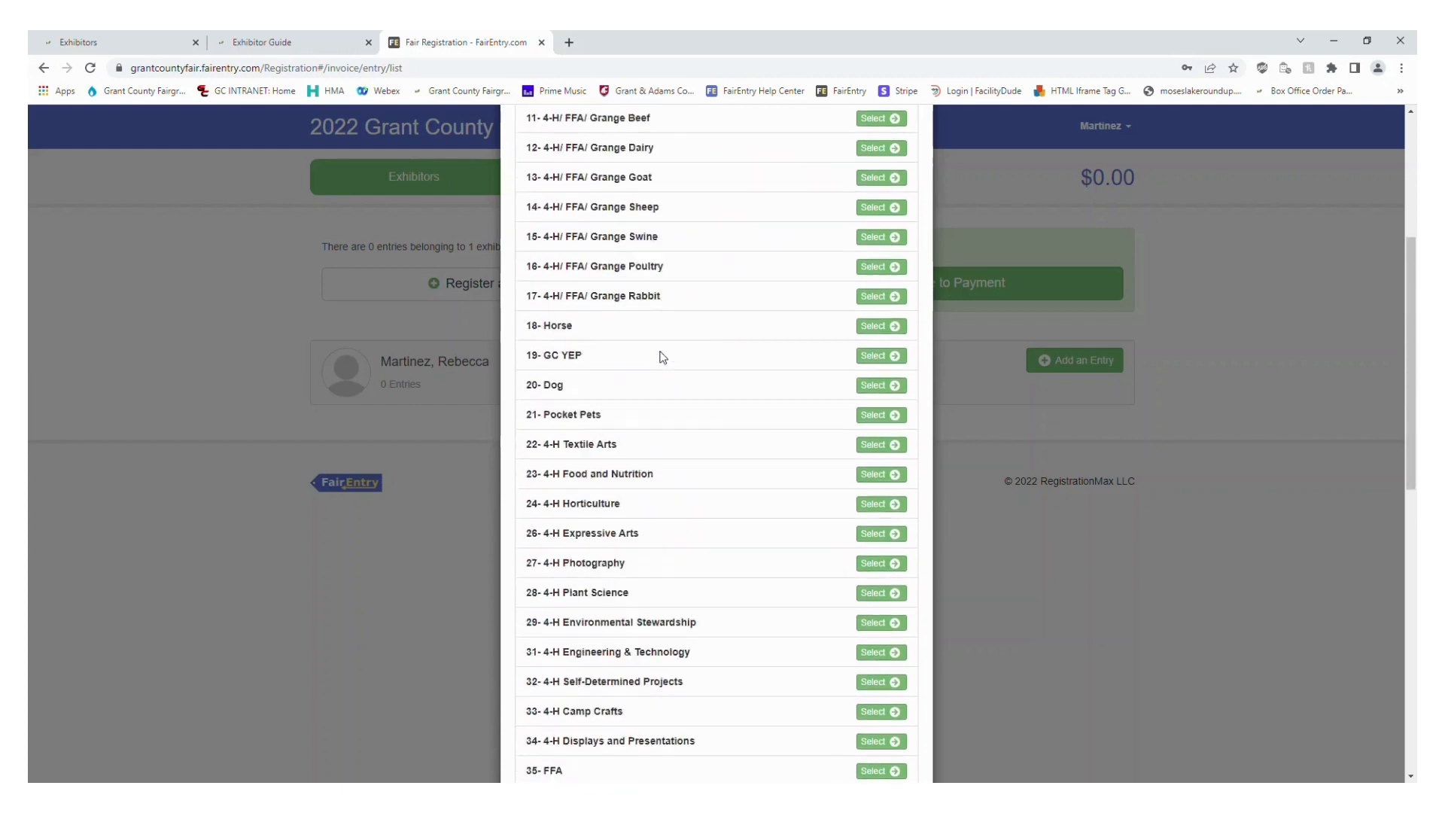
pyautogui.scroll(5, 662, 356)
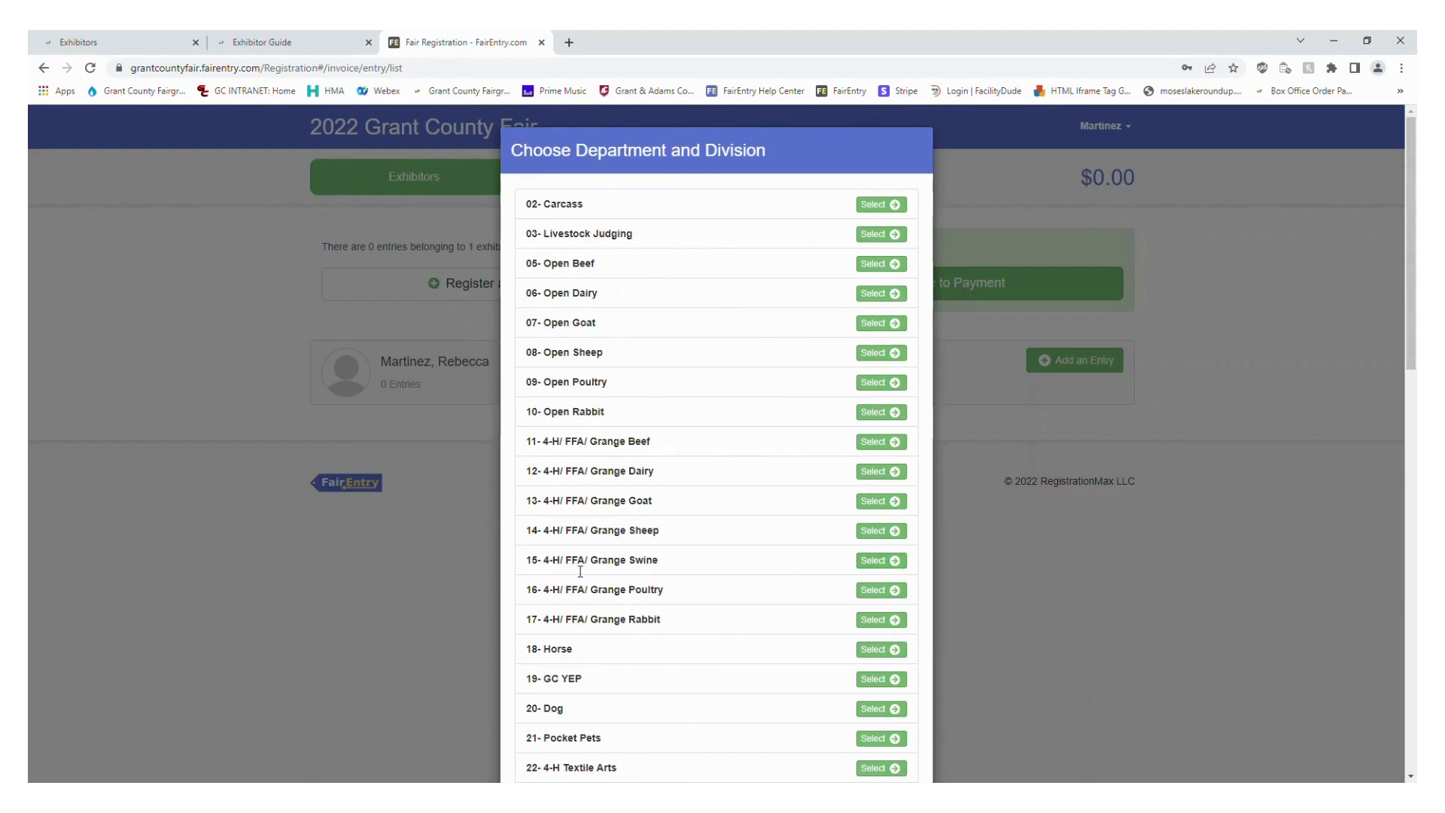
pyautogui.click(884, 561)
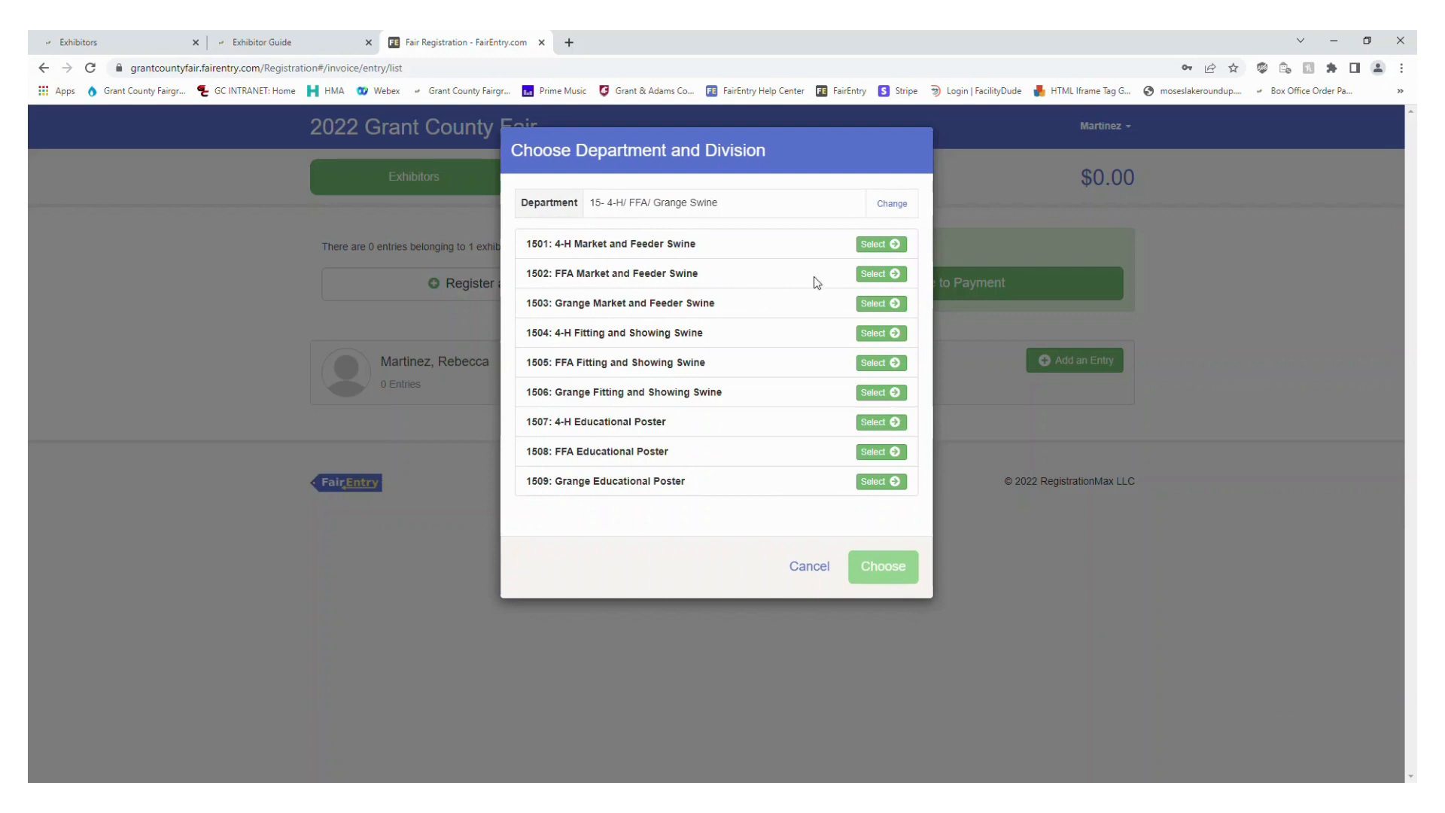
pyautogui.click(867, 274)
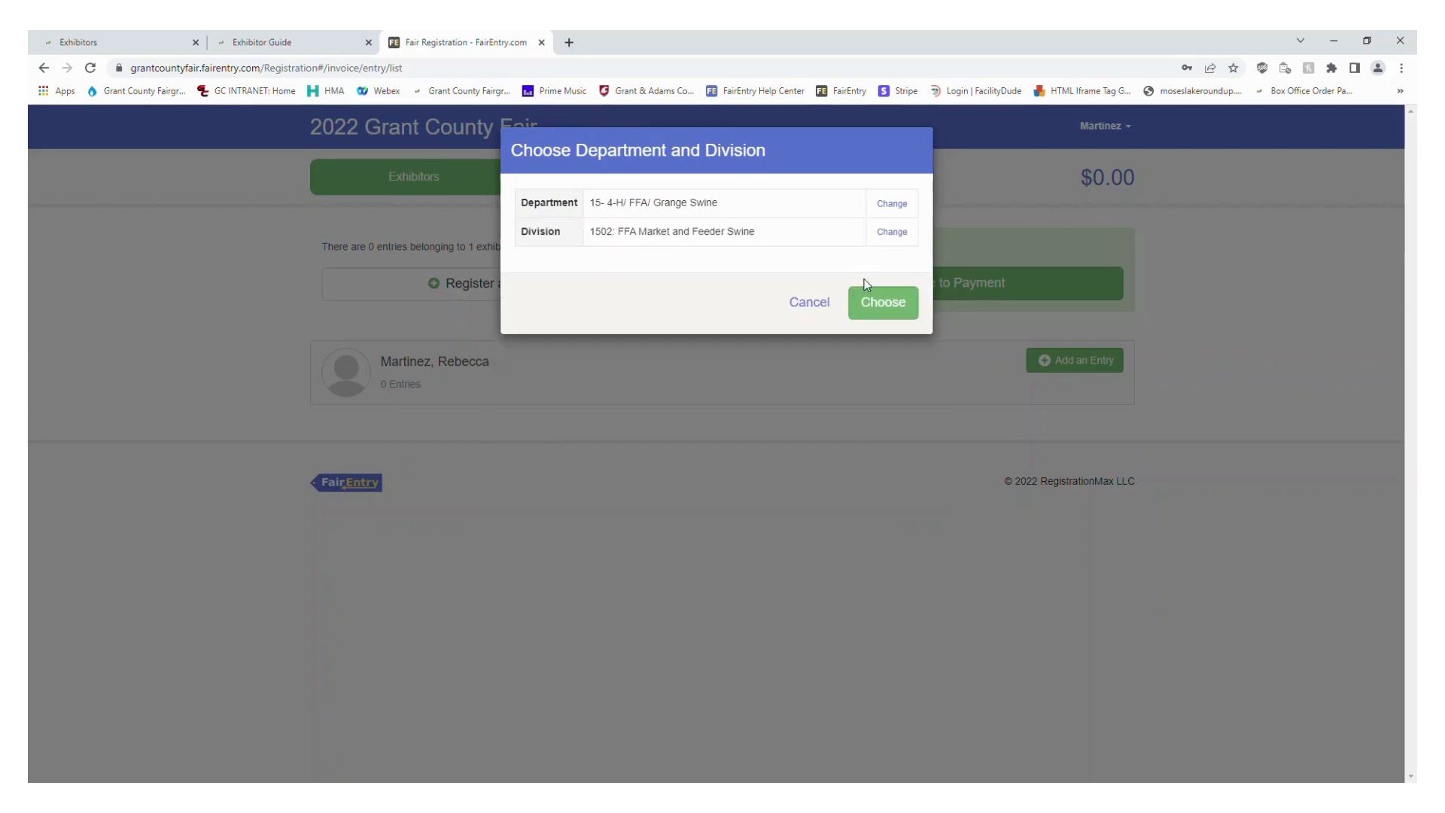
pyautogui.click(913, 311)
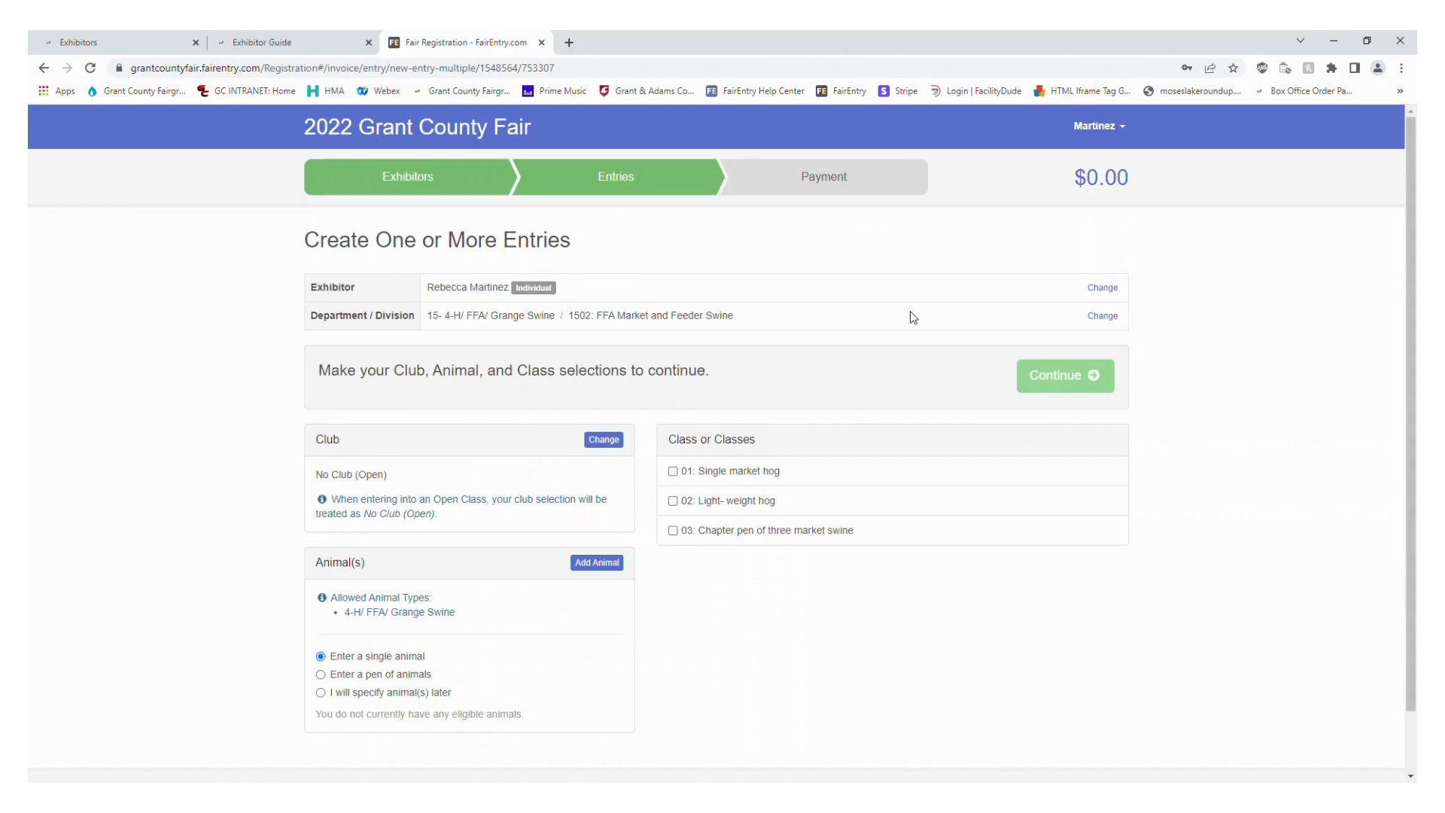
# Set the entry's club to Moses Lake FFA
pyautogui.click(605, 441)
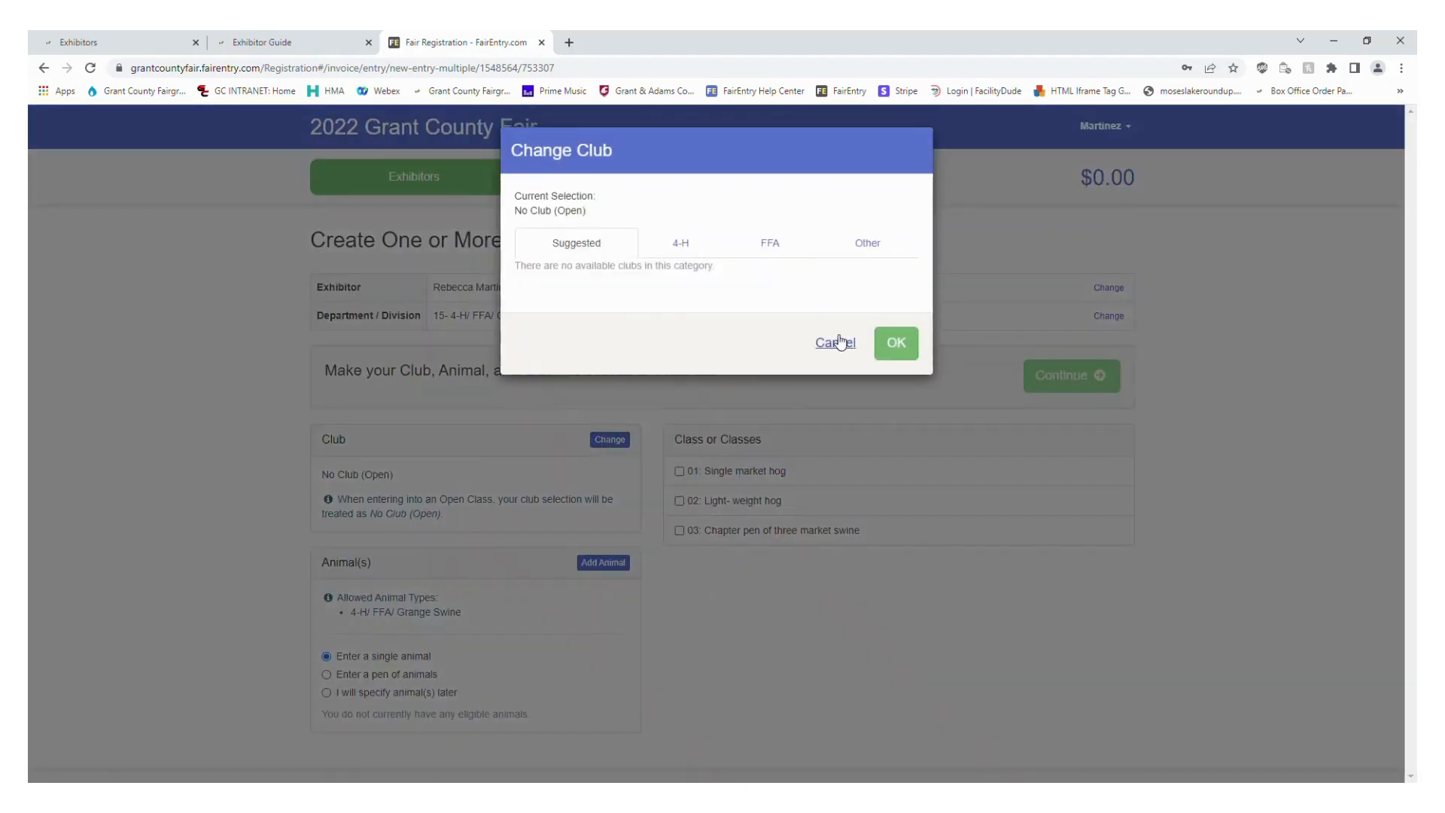
pyautogui.click(844, 342)
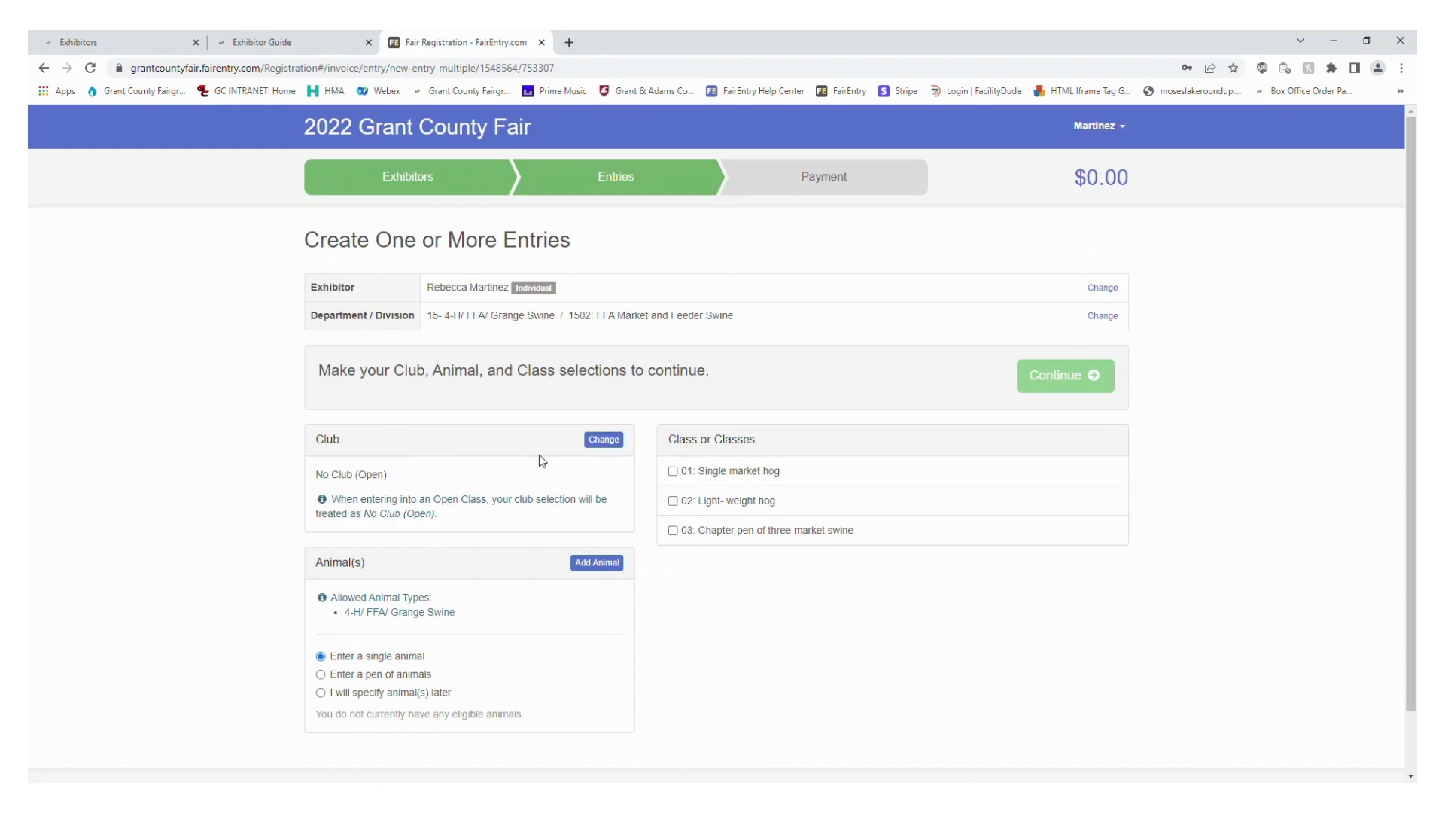
pyautogui.click(615, 442)
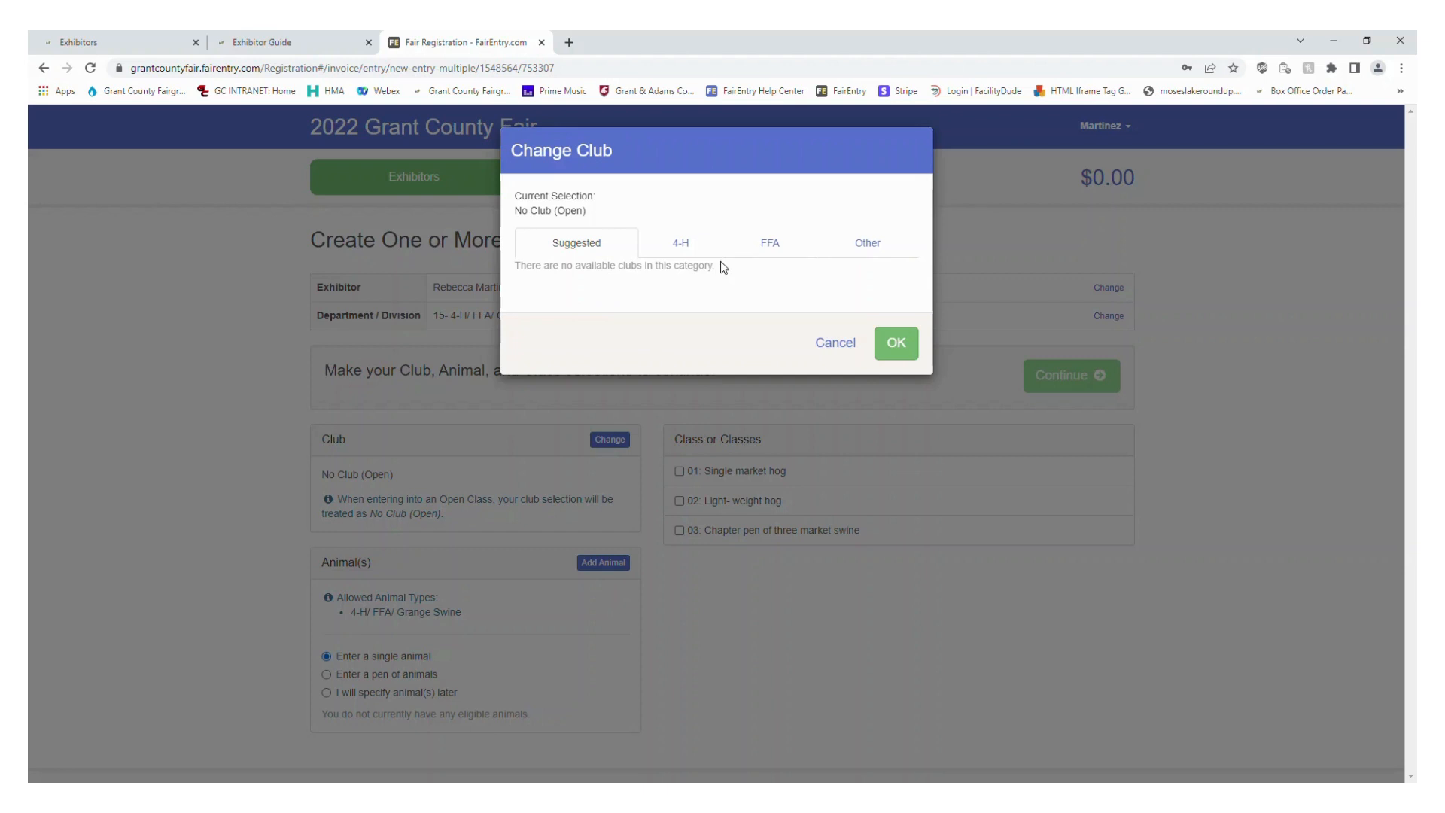
pyautogui.click(777, 244)
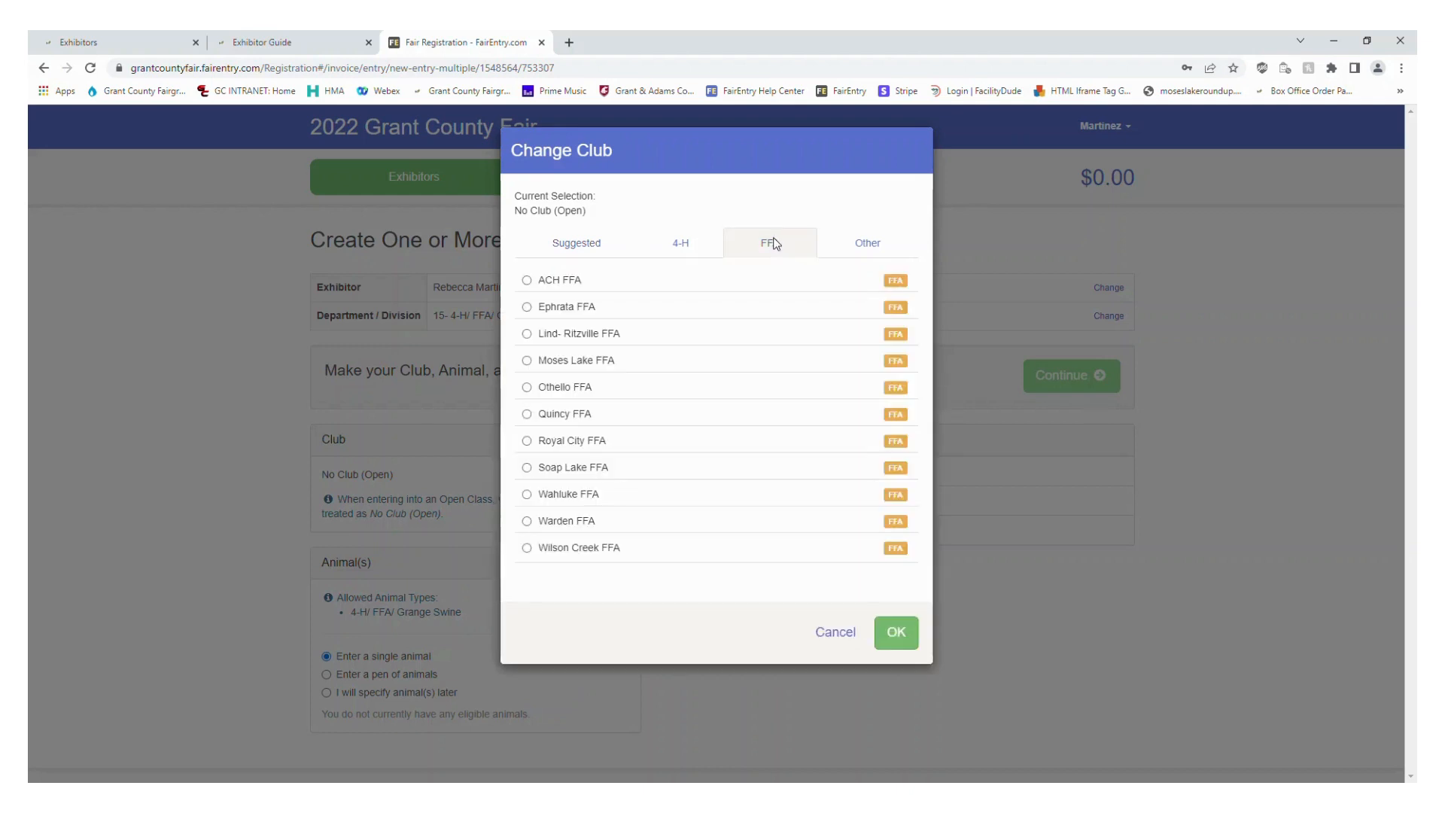
pyautogui.click(630, 365)
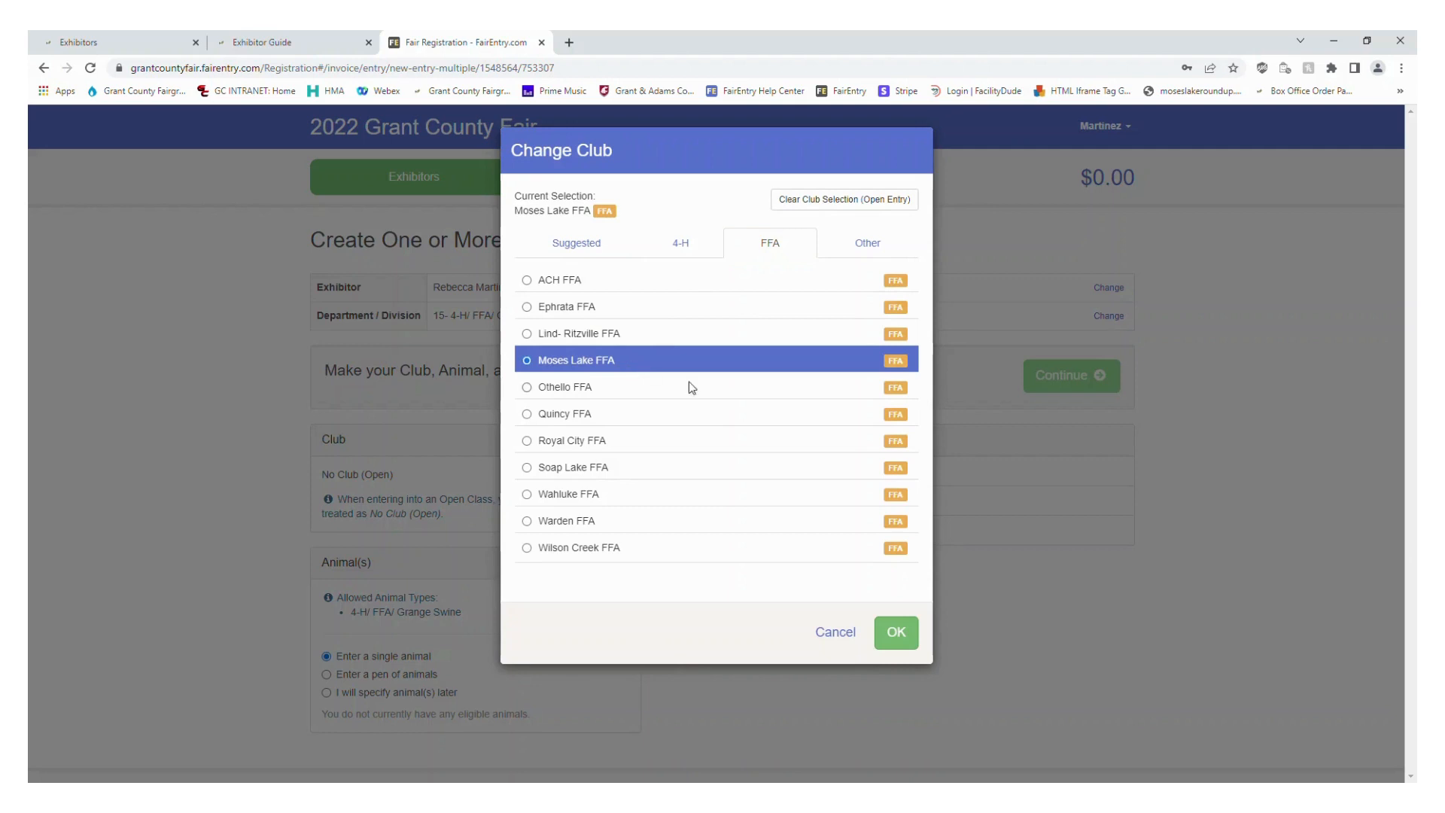
pyautogui.click(896, 632)
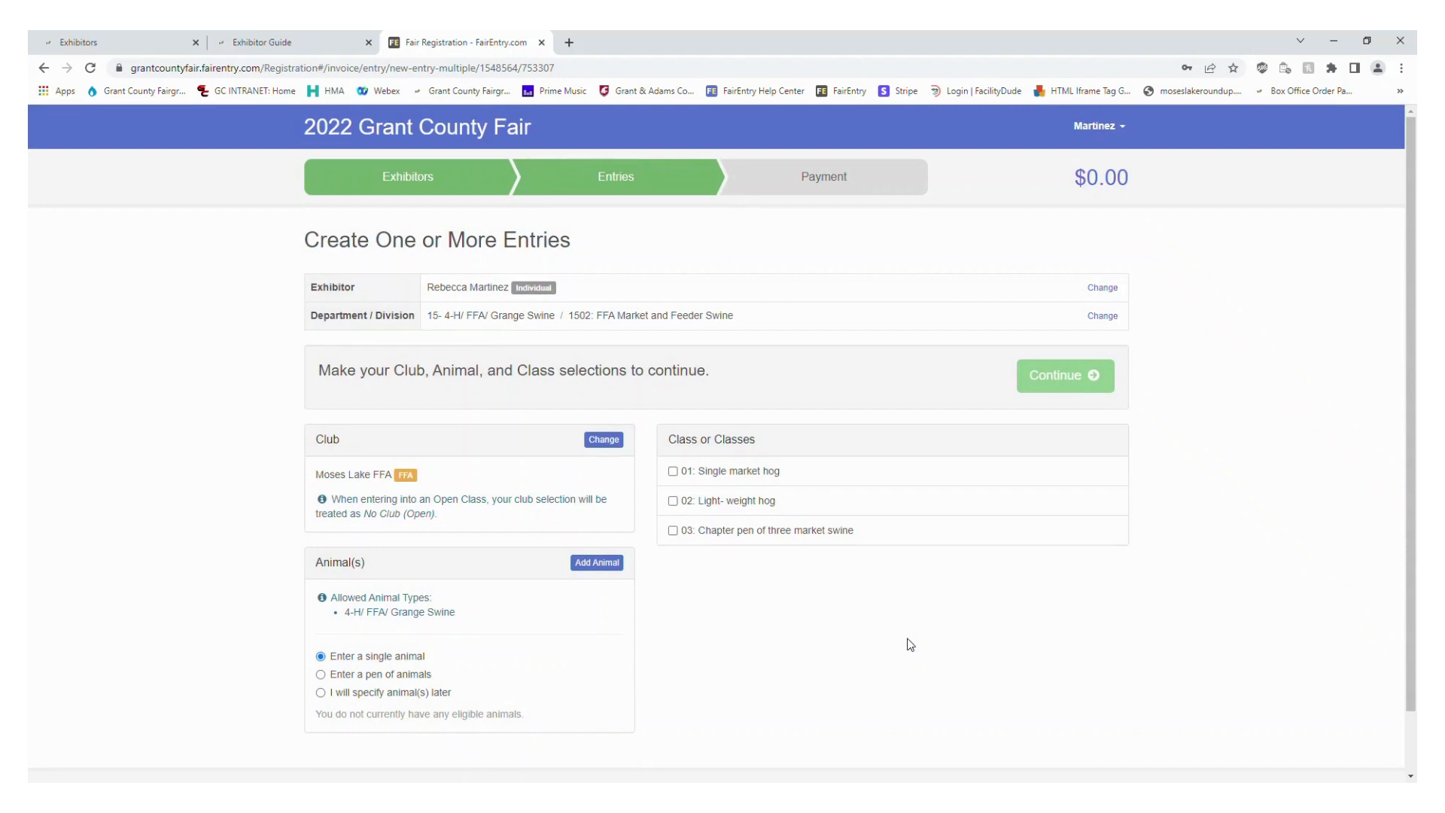
pyautogui.click(598, 566)
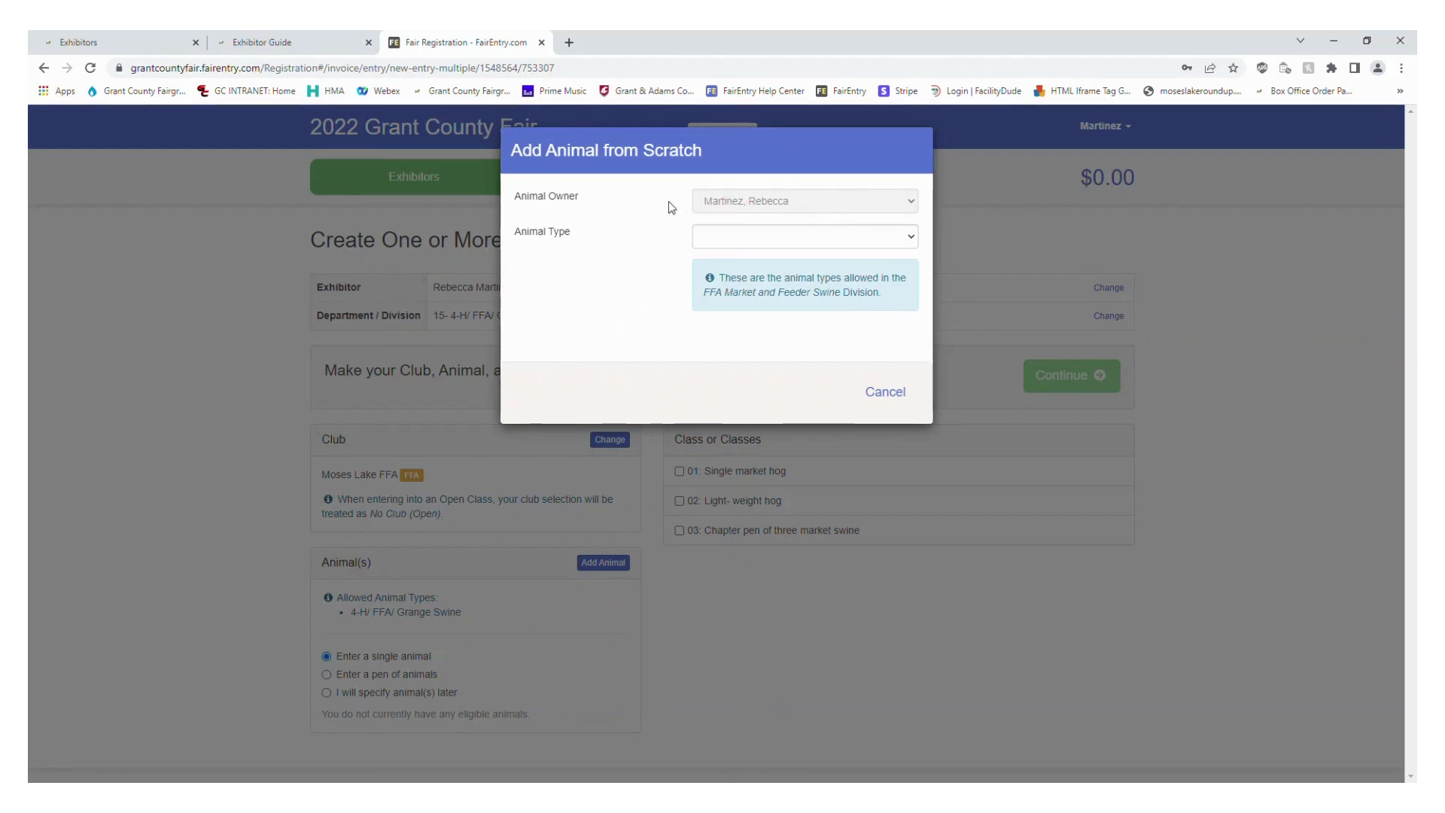
pyautogui.click(787, 246)
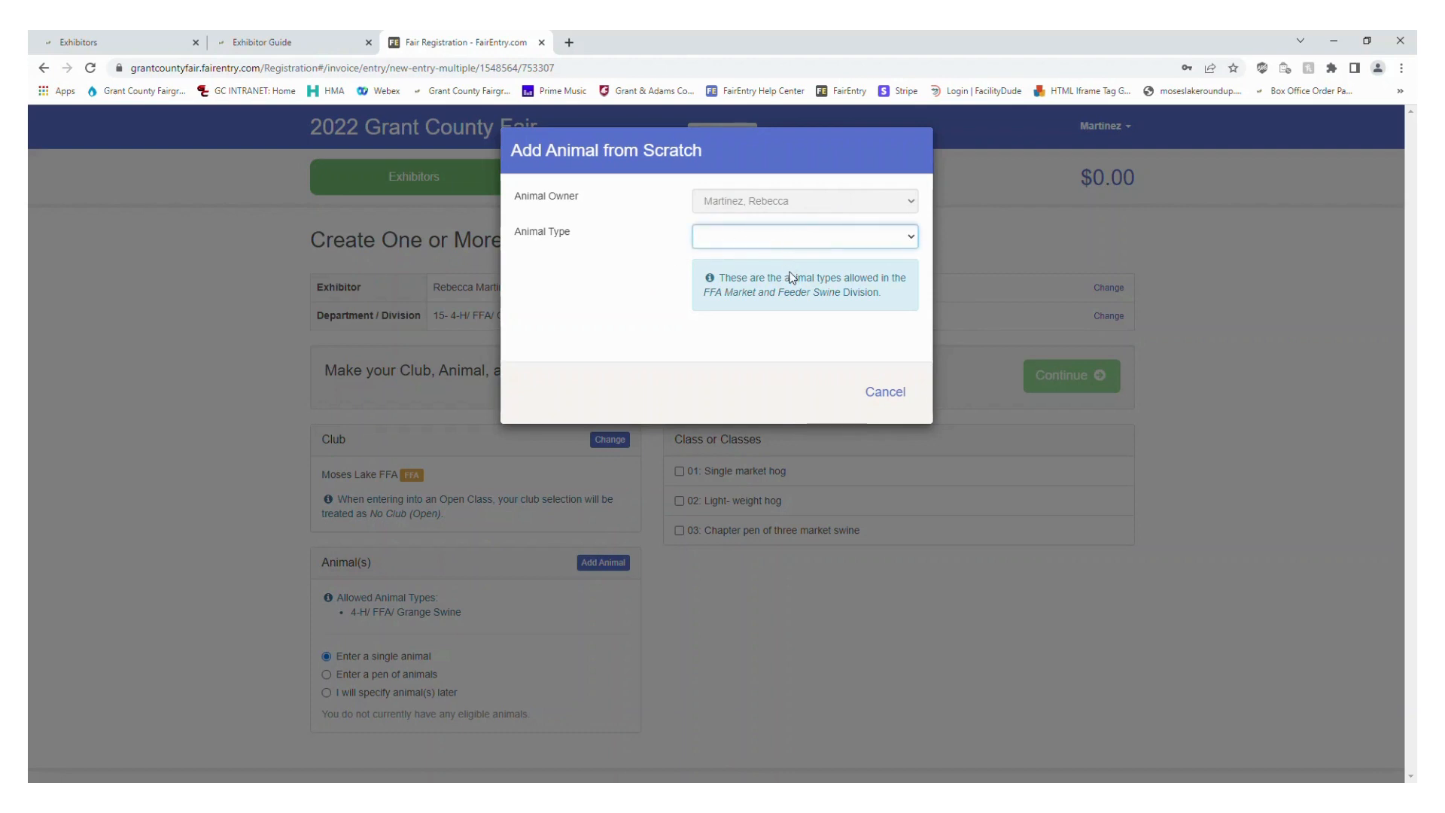
pyautogui.click(827, 275)
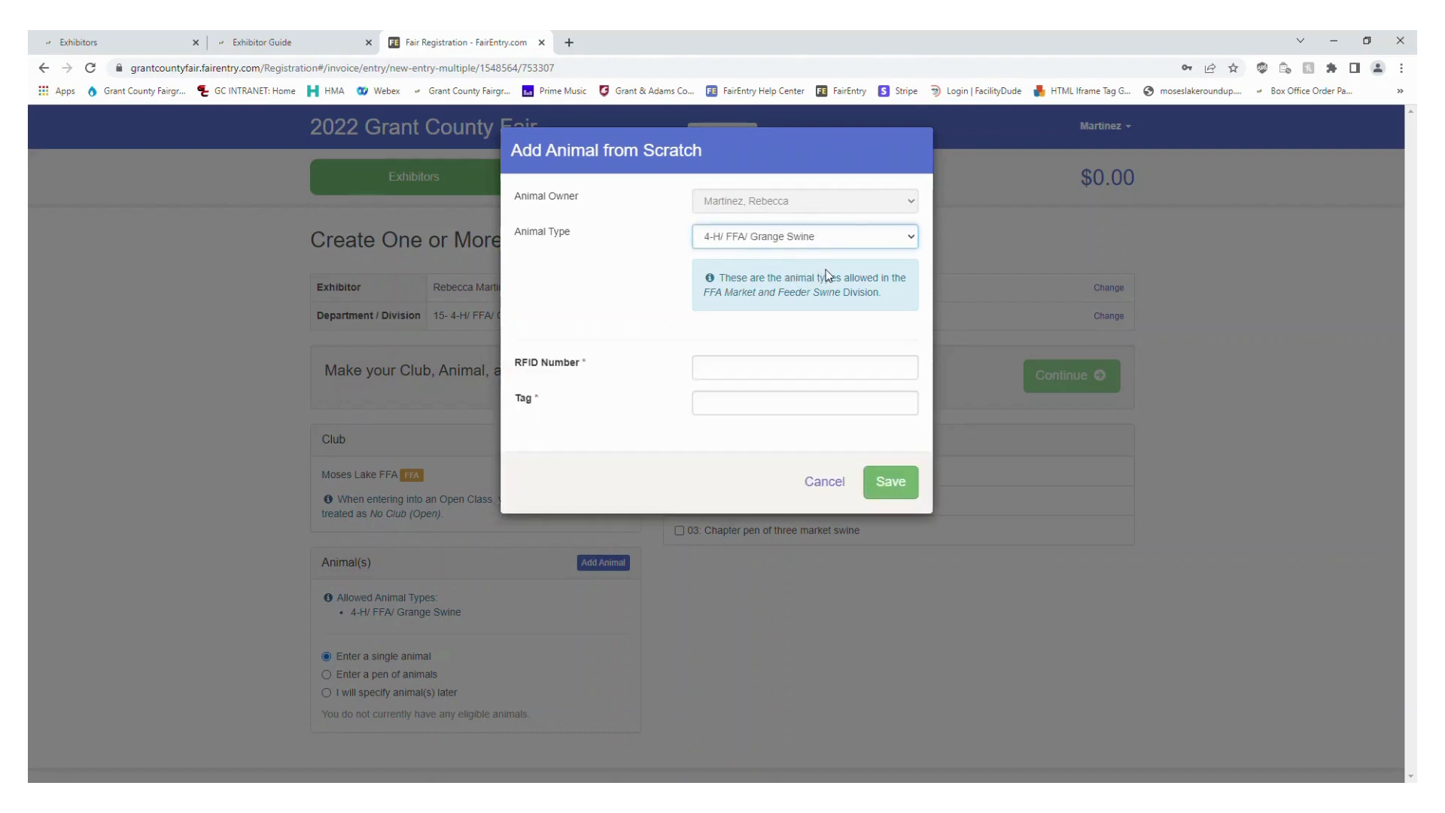
pyautogui.click(757, 374)
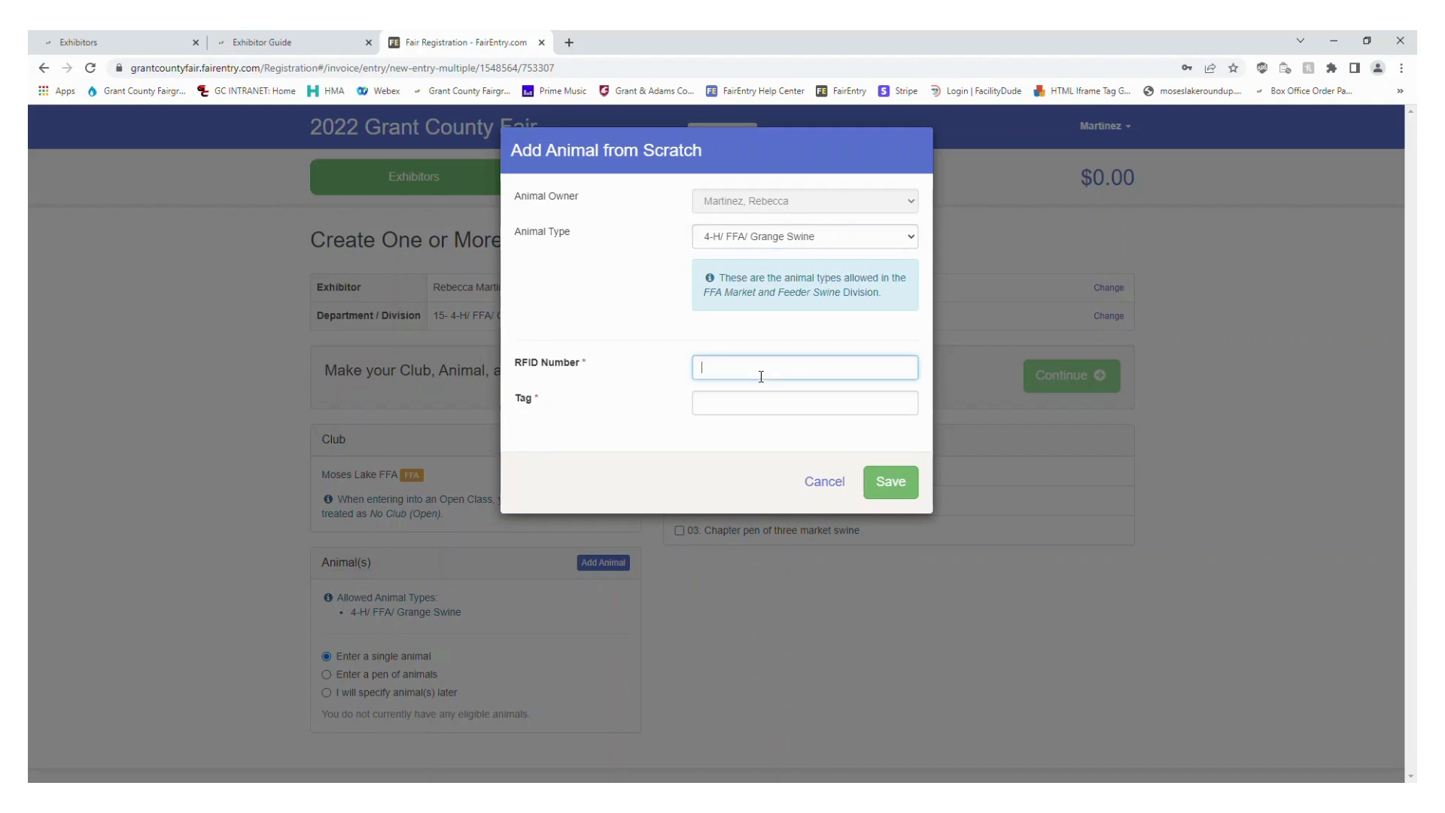
pyautogui.press('Tab')
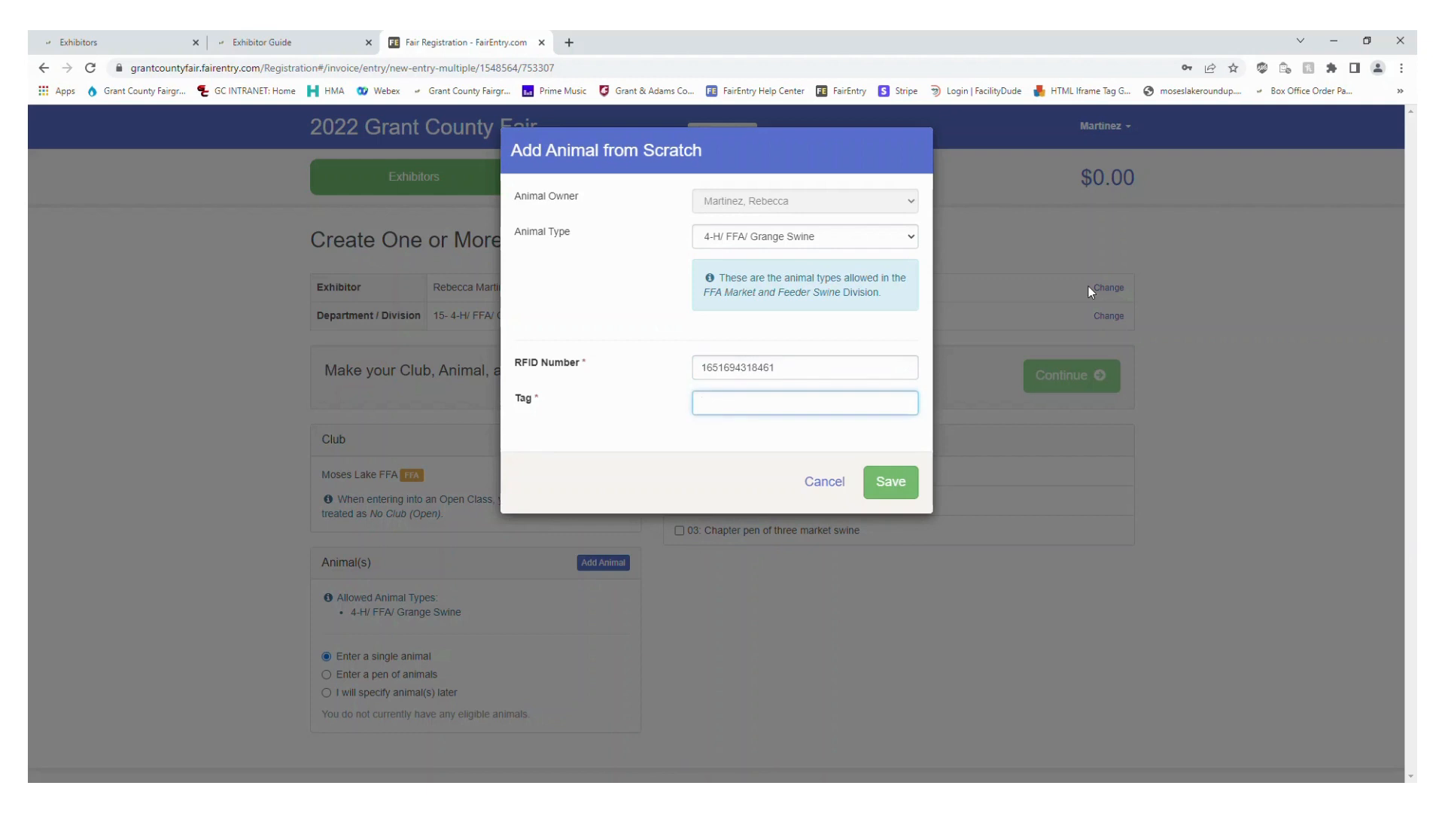
pyautogui.click(890, 484)
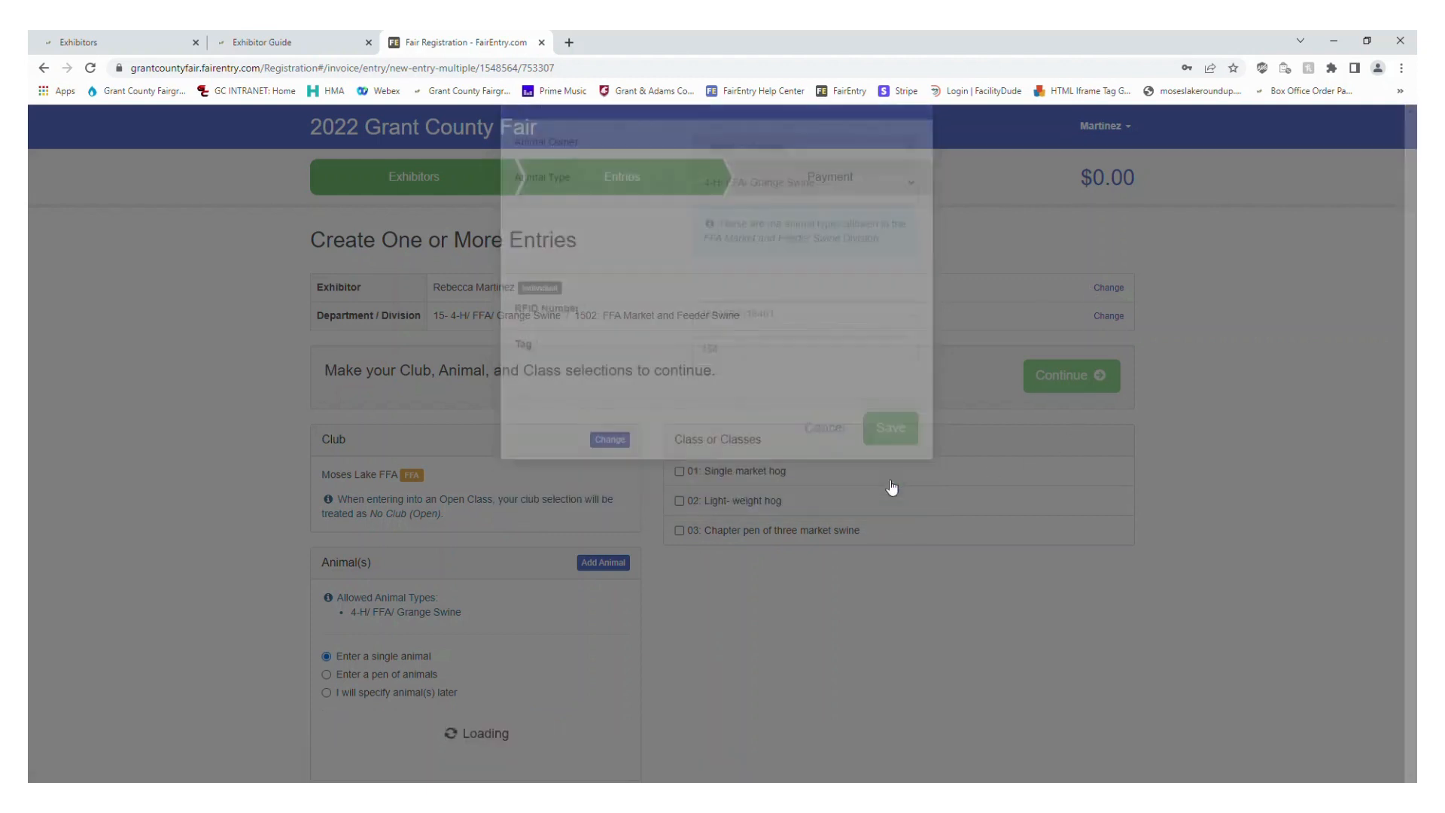
pyautogui.scroll(-2, 182, 565)
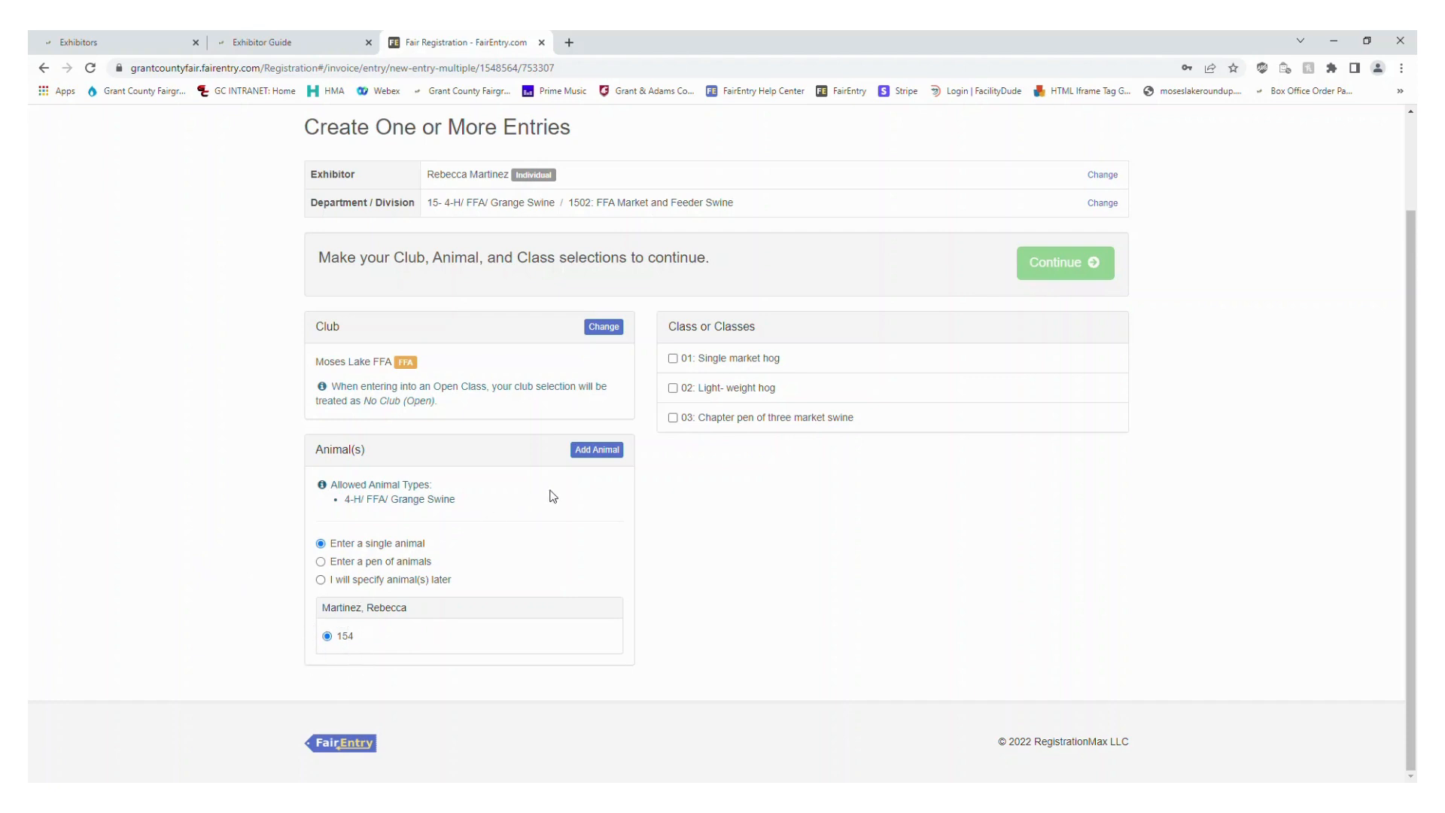
pyautogui.click(598, 451)
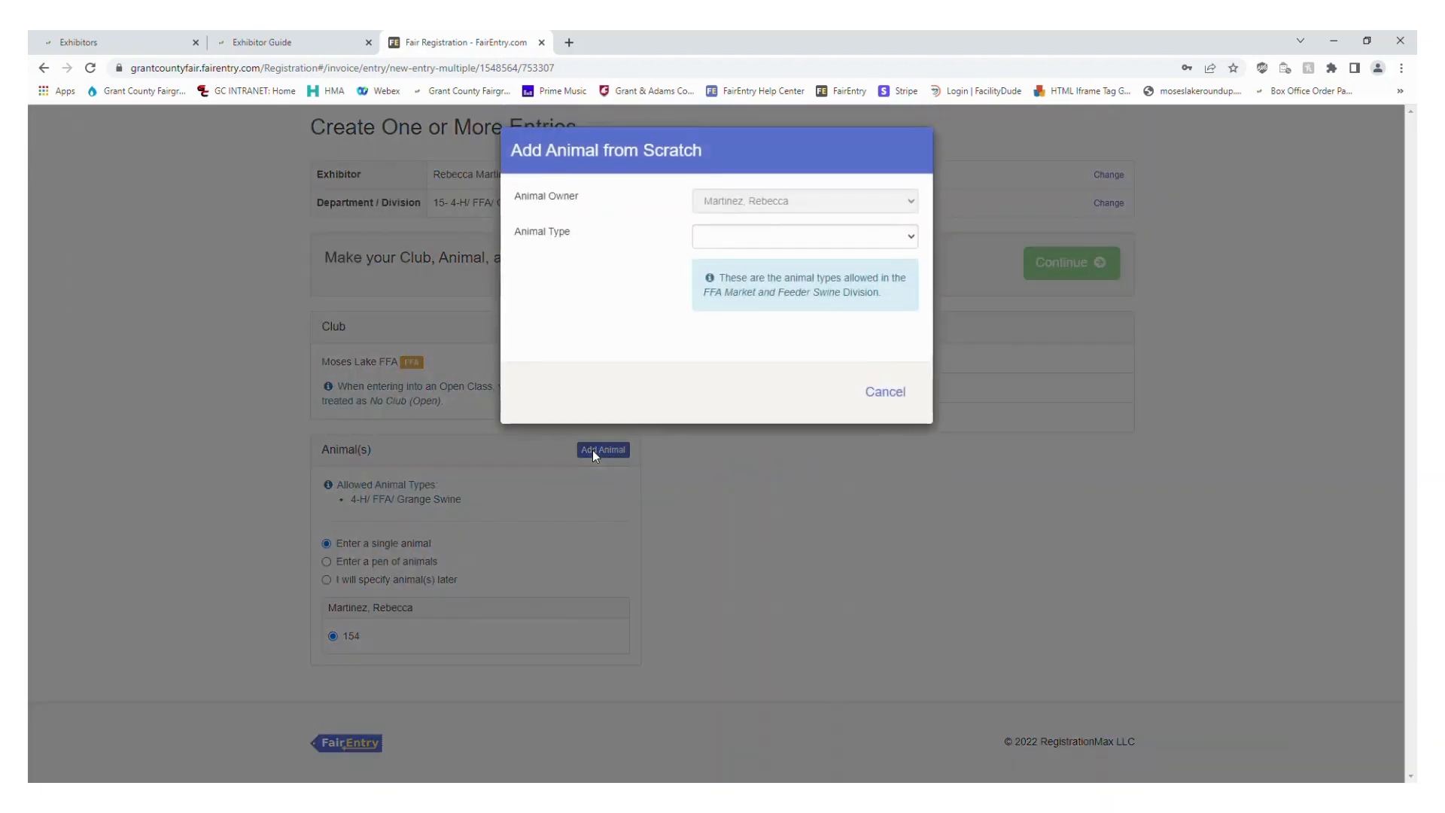
pyautogui.click(743, 237)
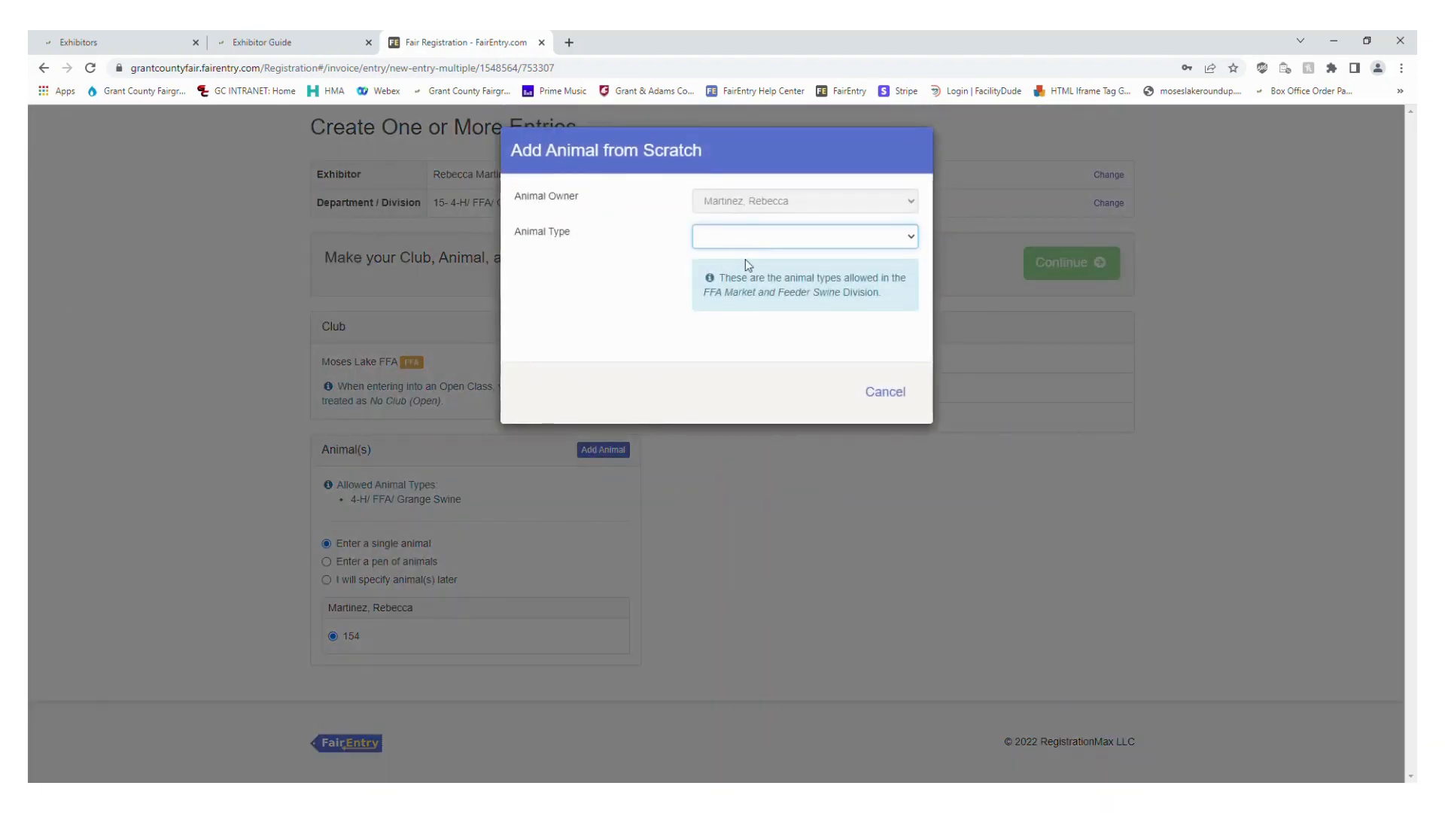
pyautogui.press('Down')
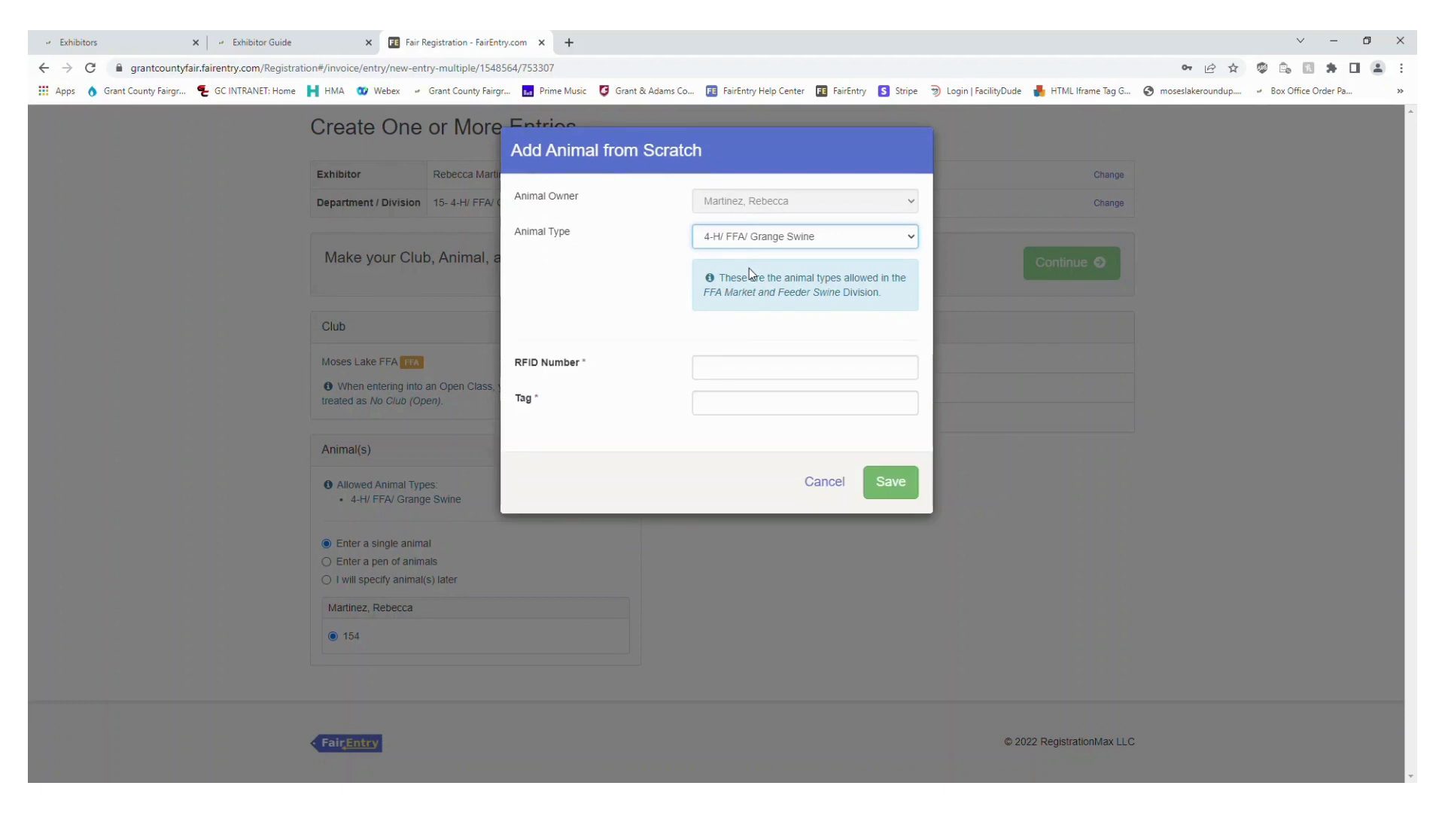
pyautogui.click(739, 374)
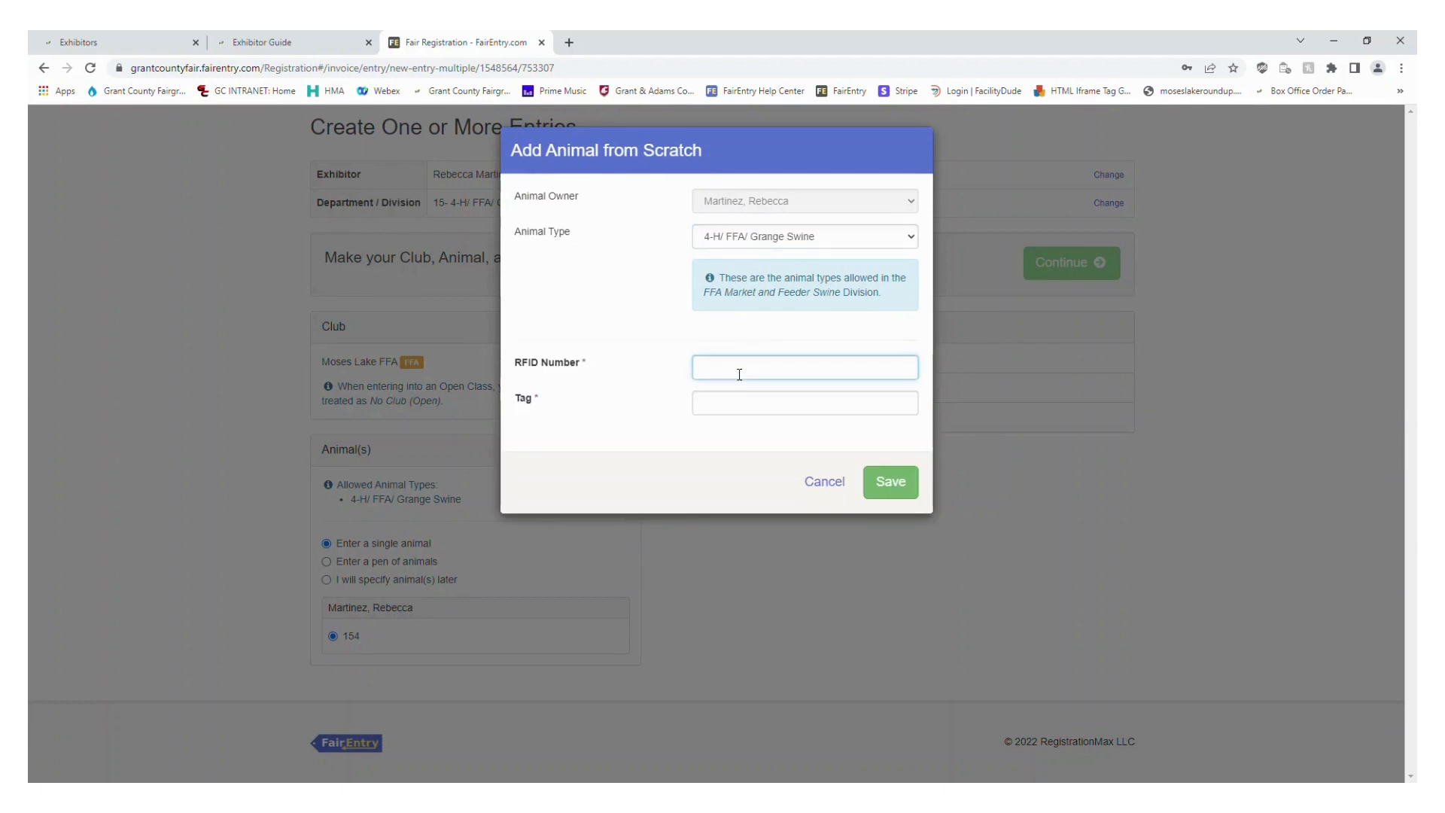
pyautogui.click(715, 407)
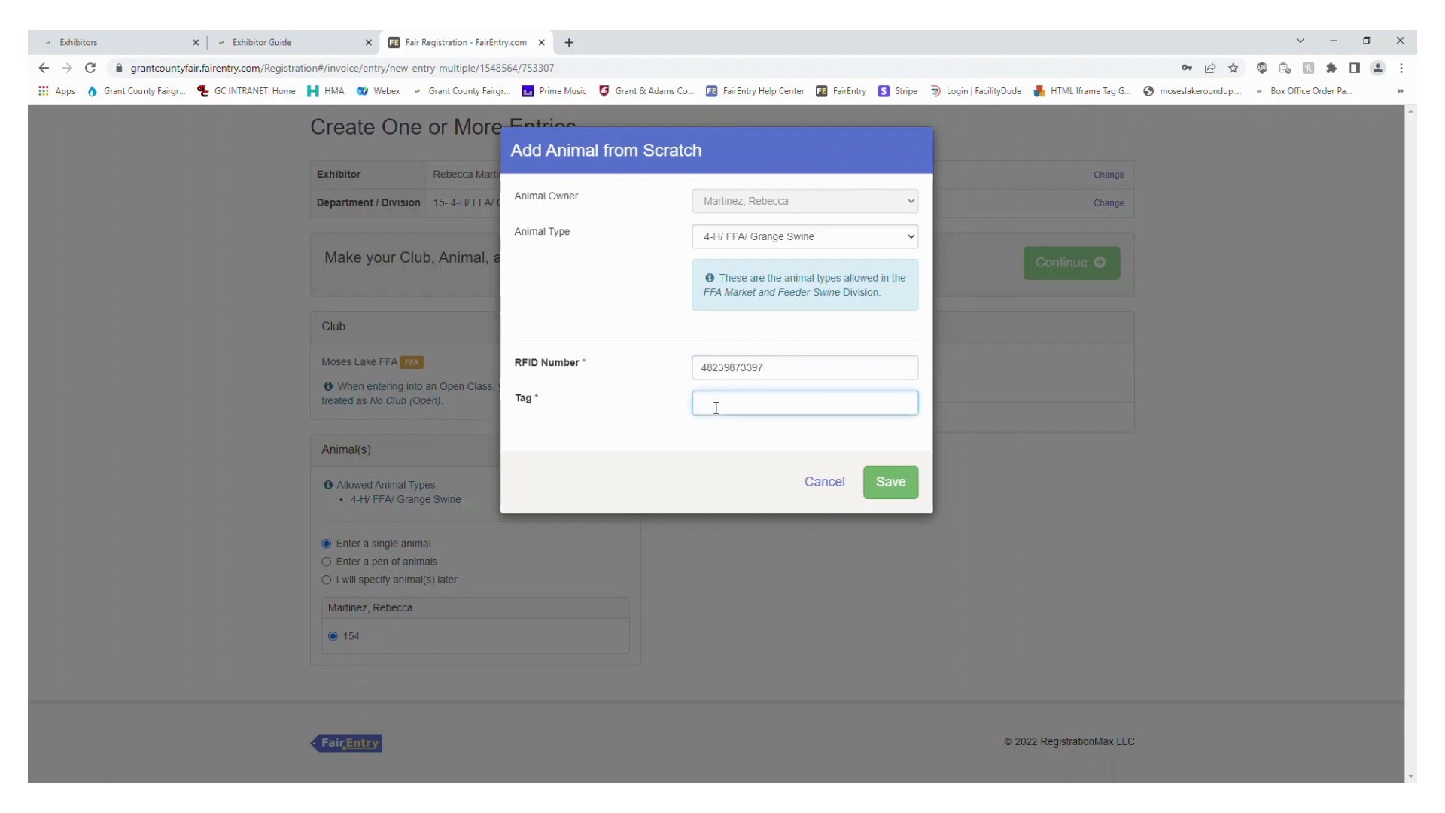
pyautogui.write('547')
pyautogui.click(890, 483)
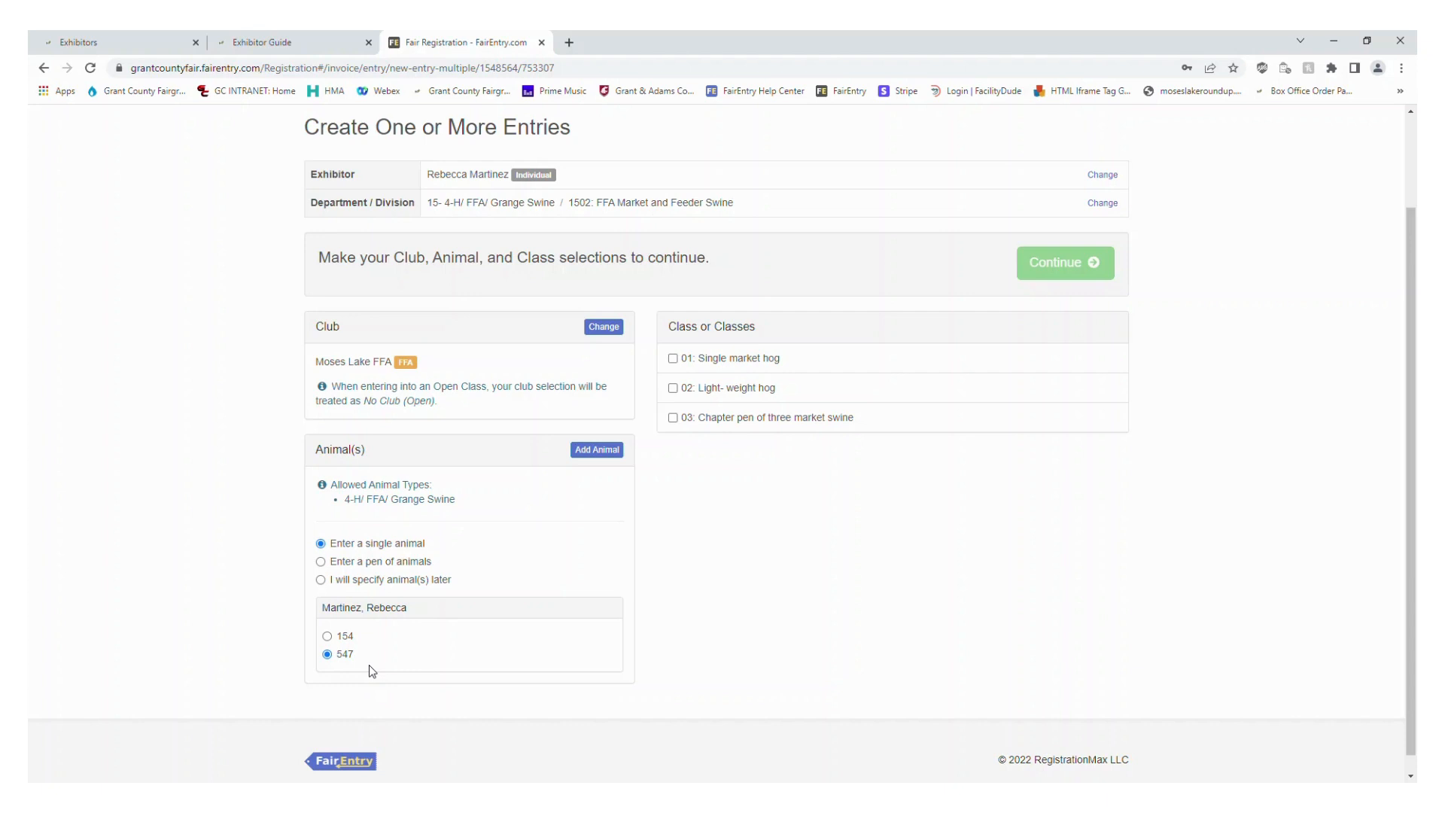
# Choose animal 154 and class 01: Single market hog for the entry, and continue to the review of the selections
pyautogui.click(328, 638)
pyautogui.click(346, 659)
pyautogui.click(346, 637)
pyautogui.click(707, 364)
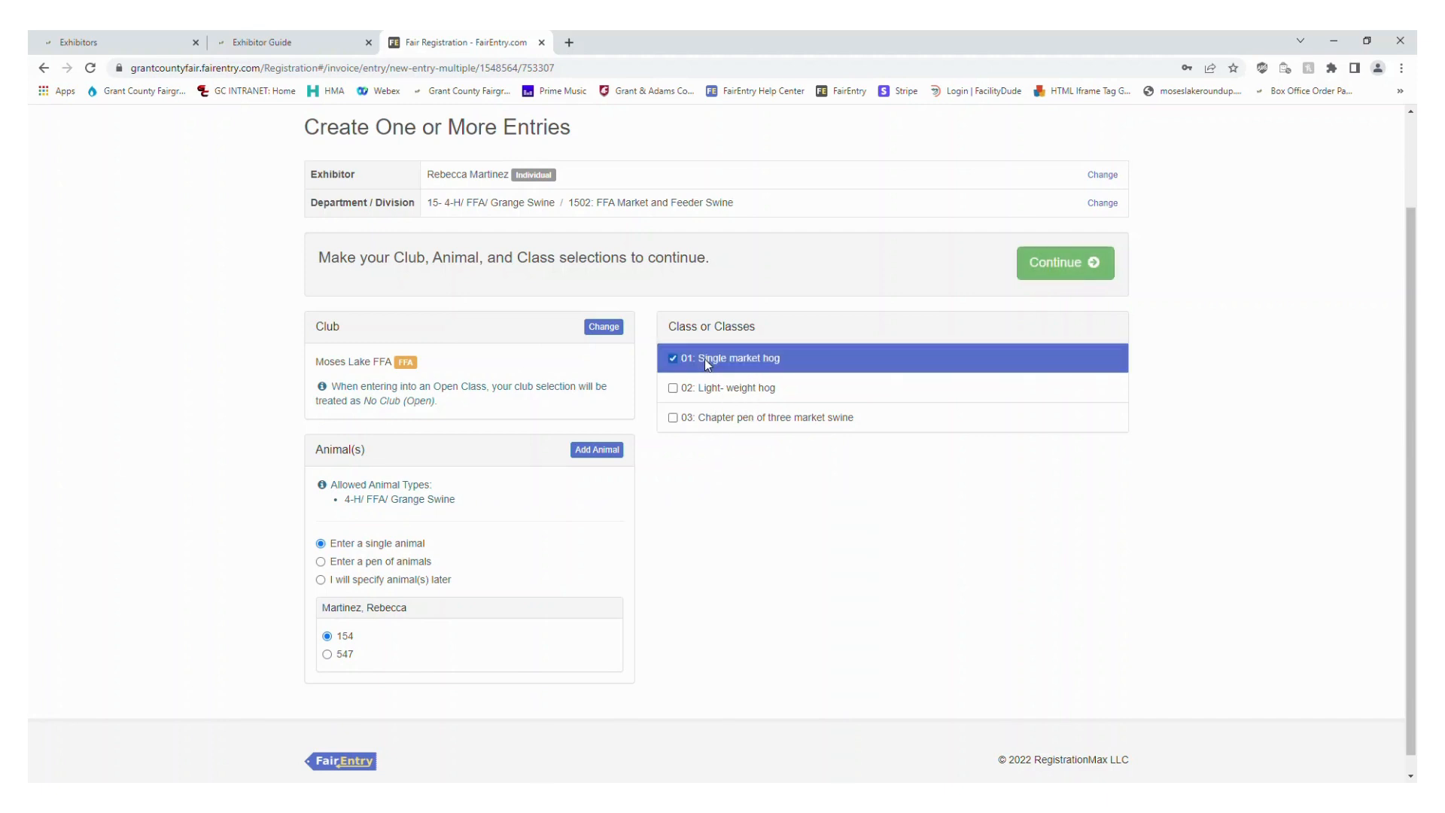
pyautogui.scroll(2, 1106, 687)
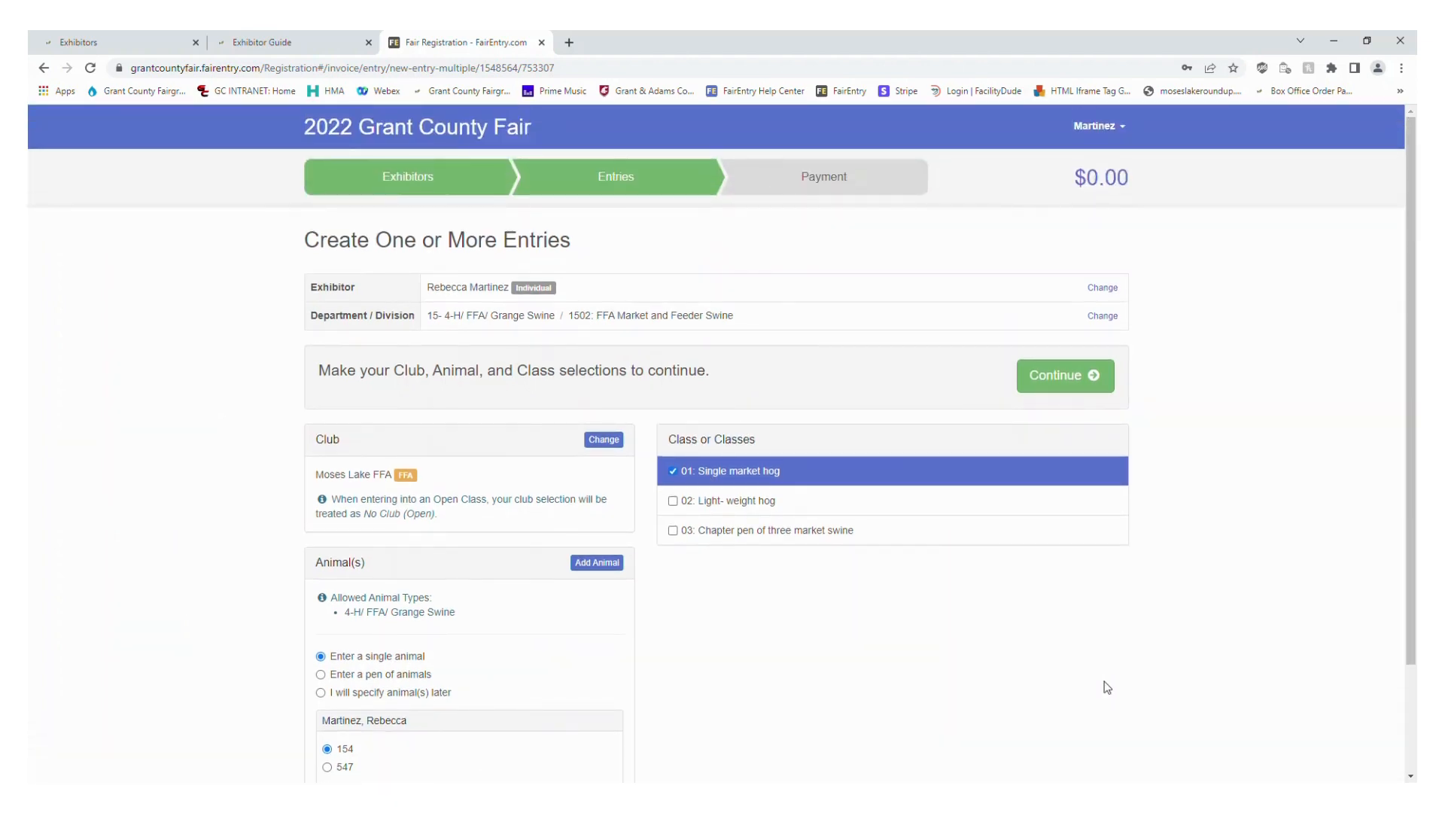
pyautogui.scroll(-1, 612, 459)
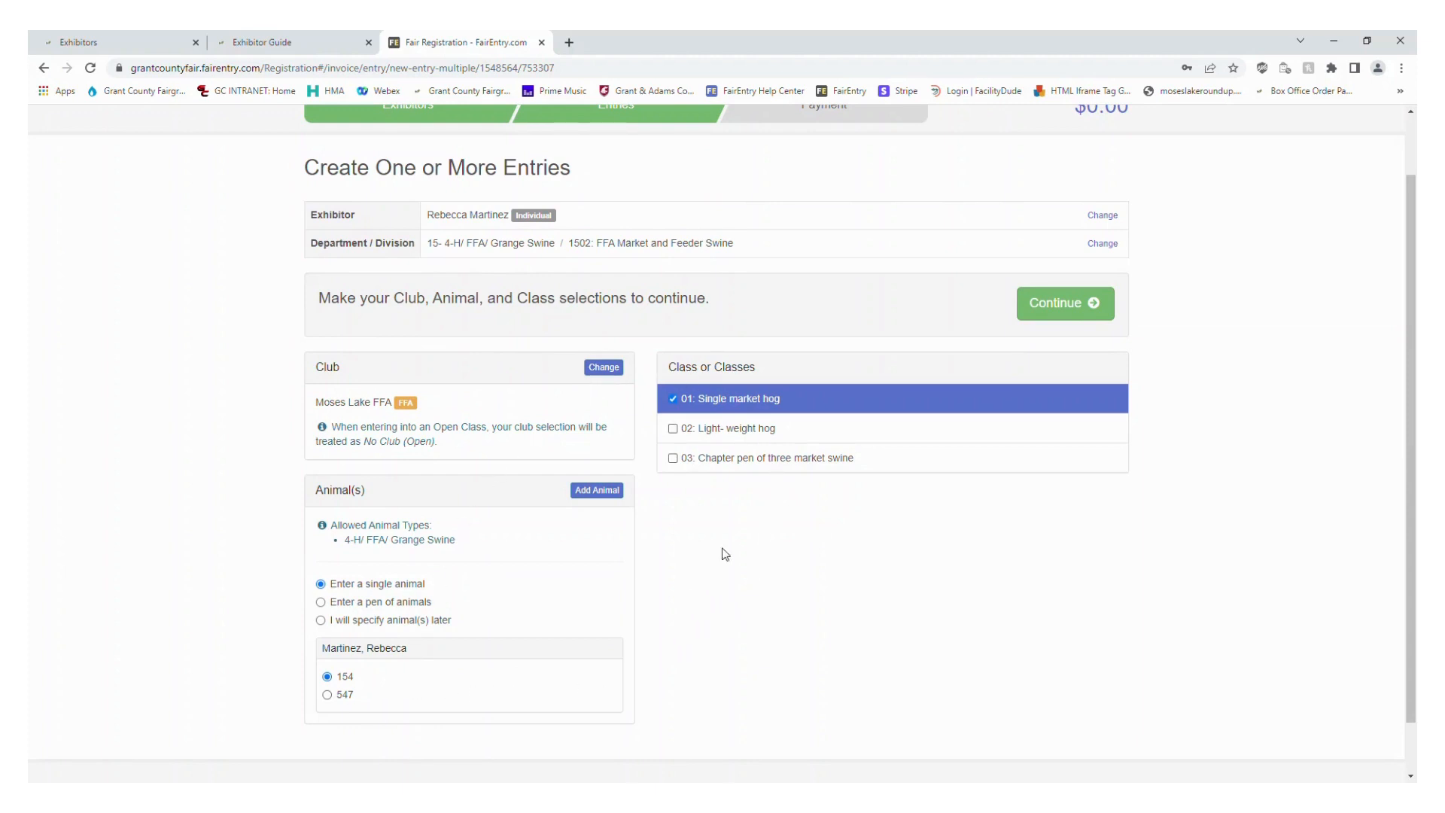
pyautogui.click(1107, 322)
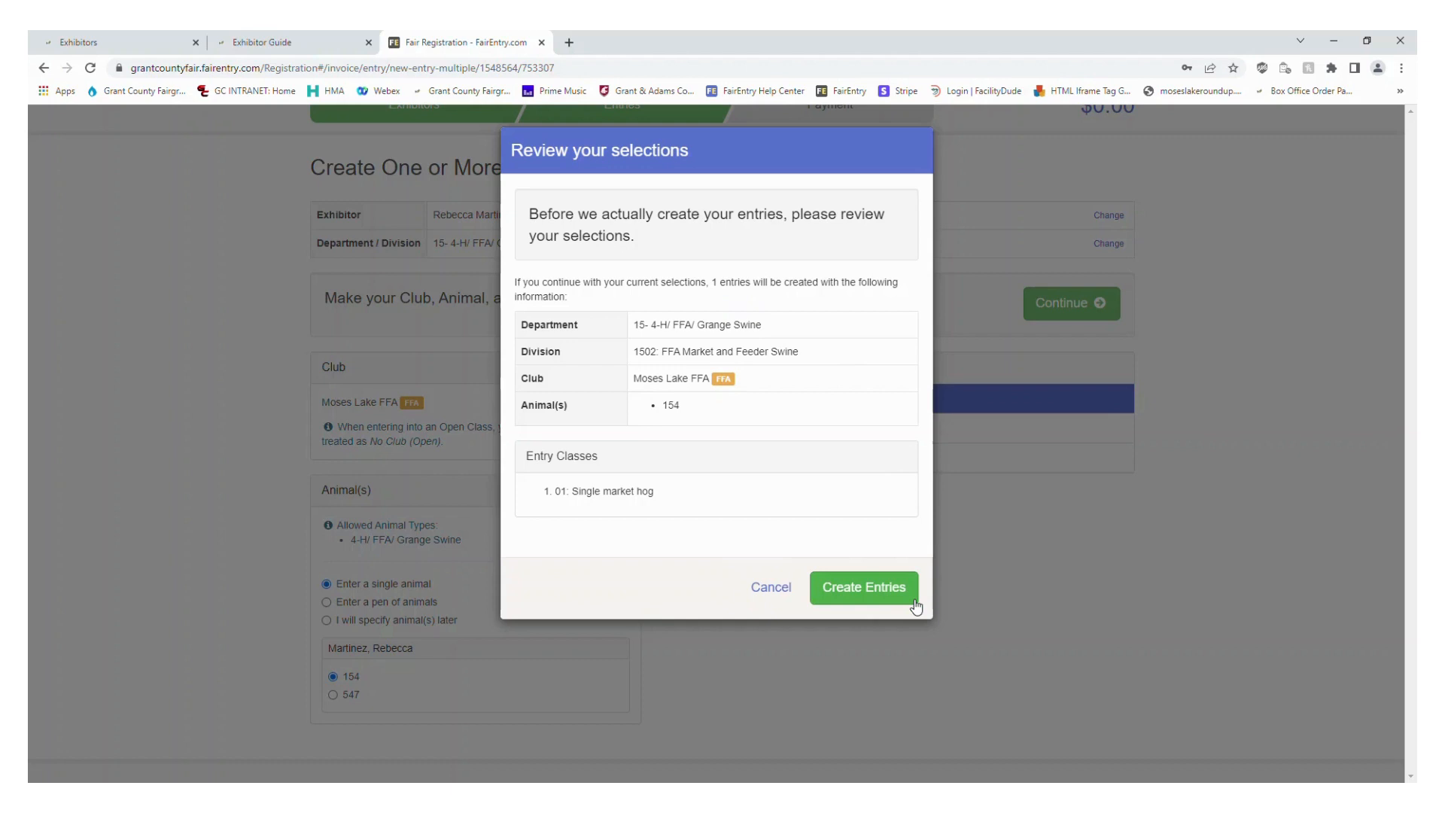
# Create the single market hog entry and complete its outstanding record by continuing past the educational poster notice
pyautogui.click(888, 604)
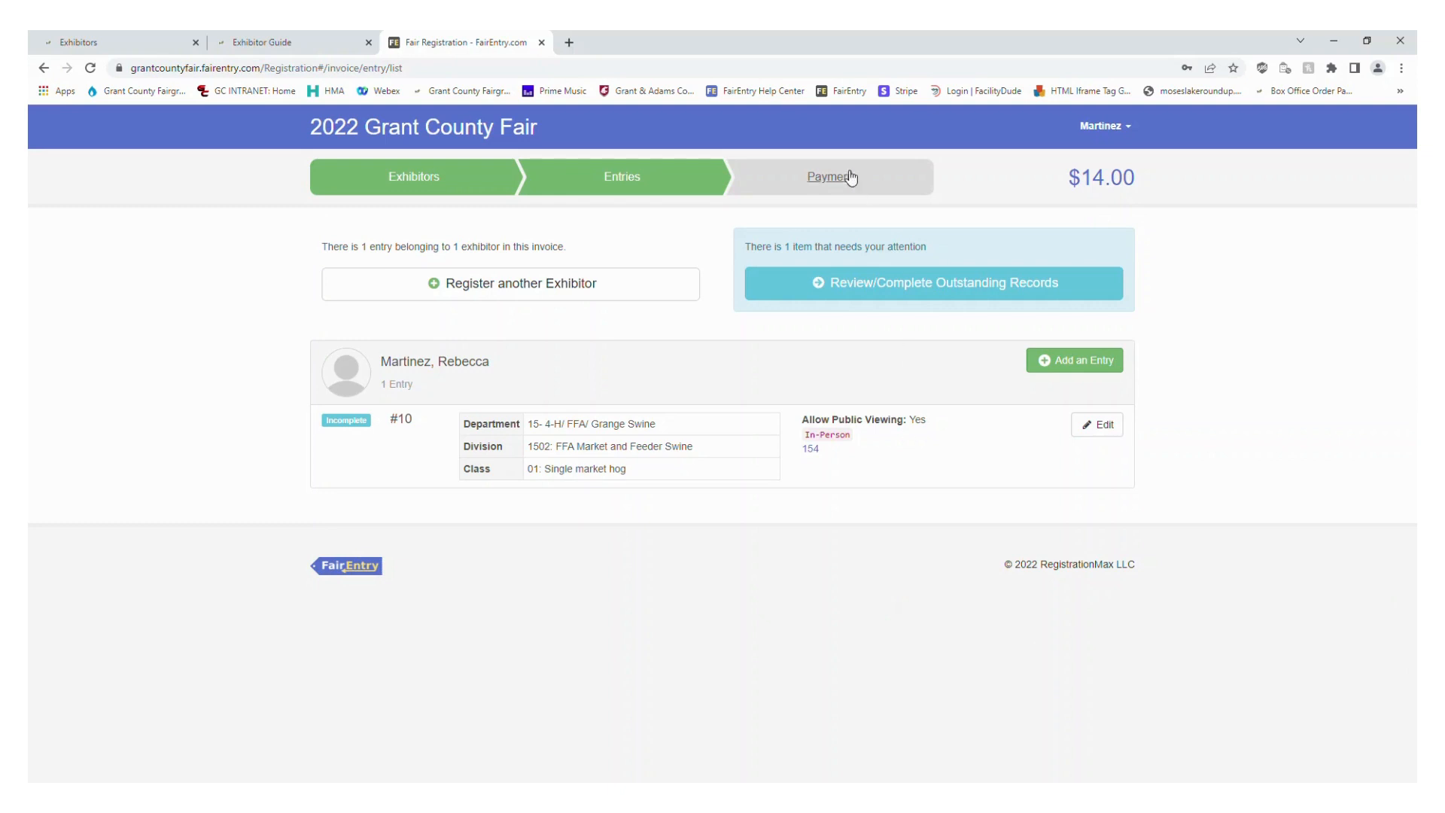
pyautogui.click(908, 301)
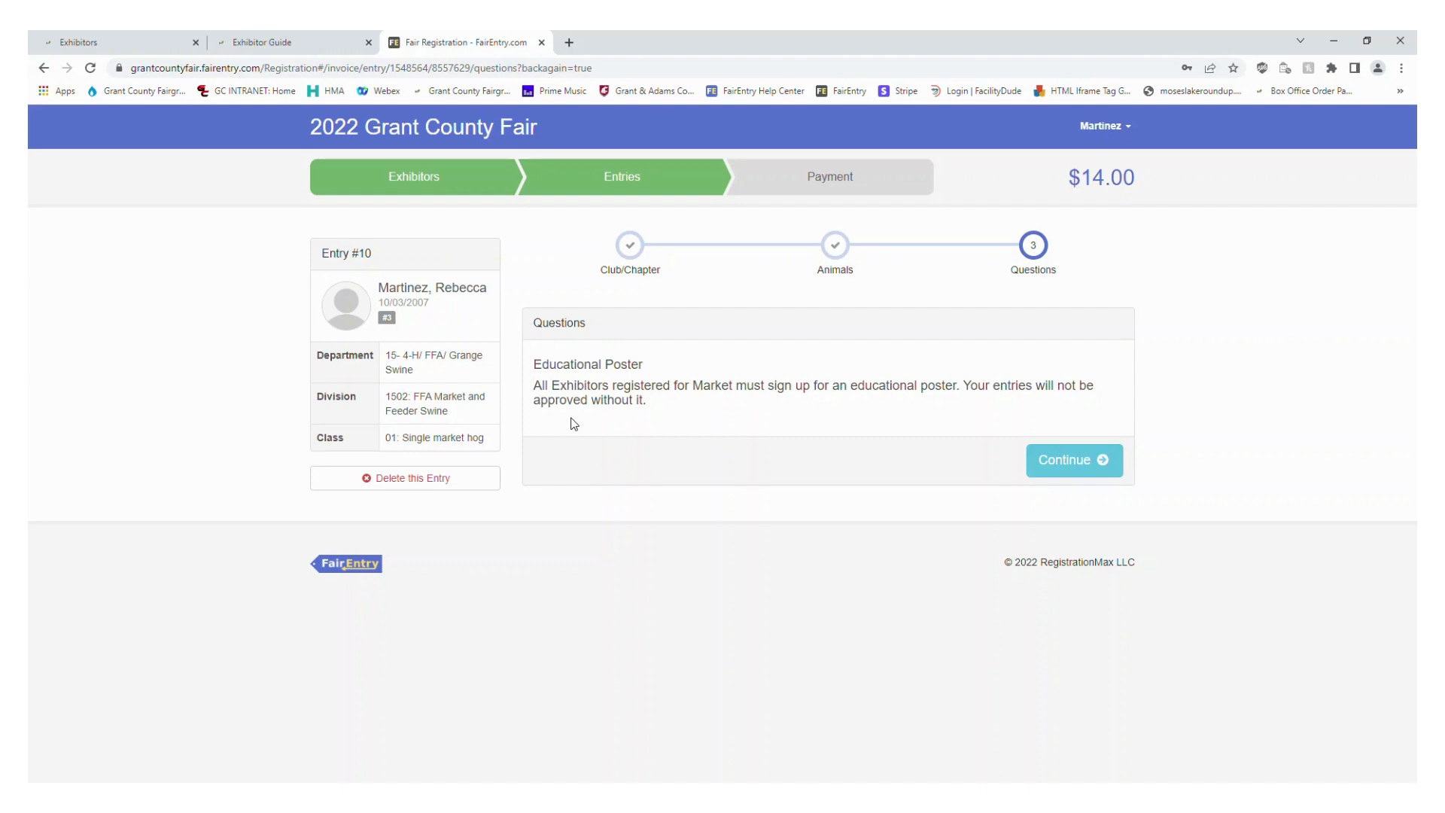
pyautogui.click(1096, 469)
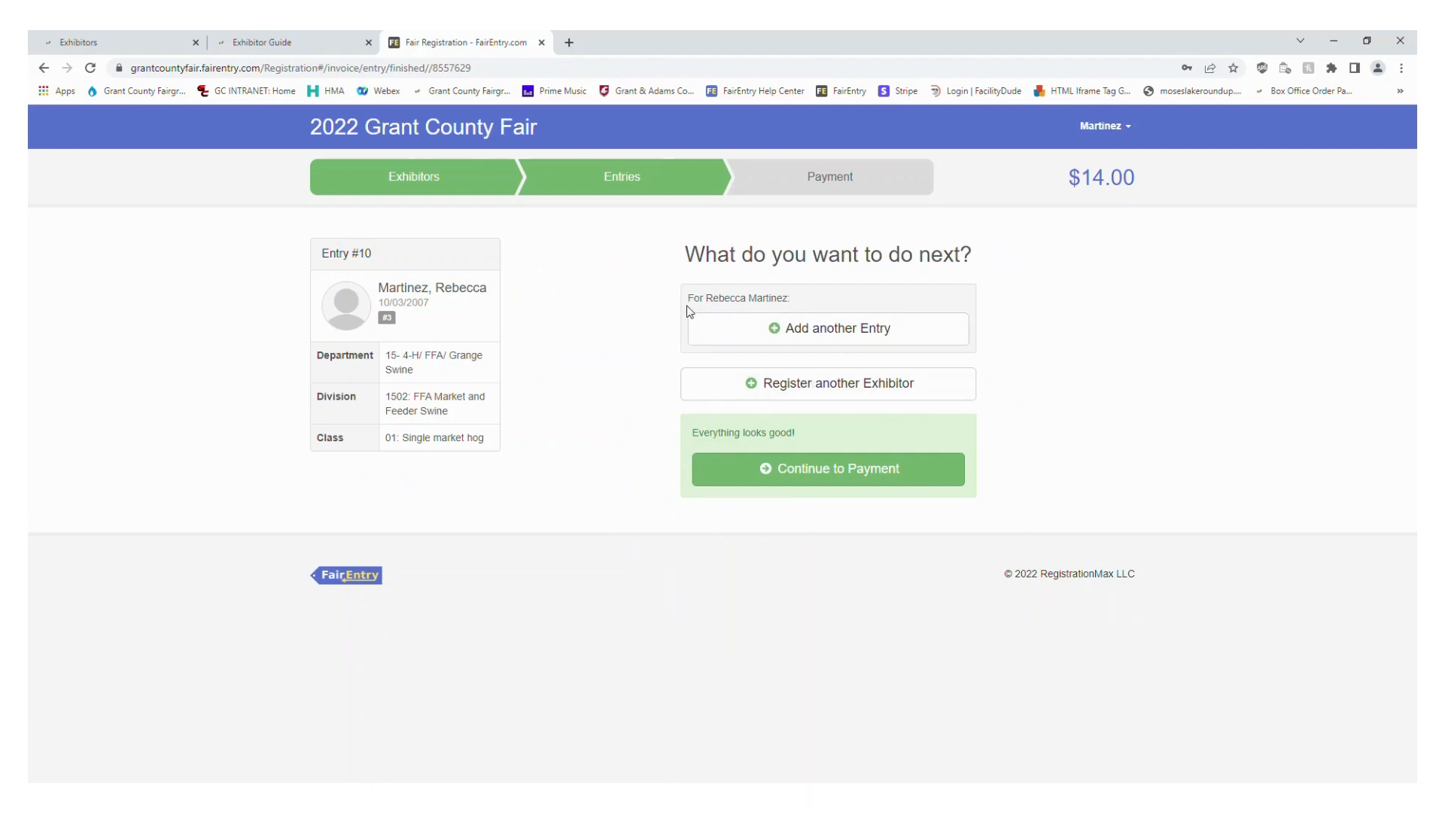
# Create another swine entry for the same exhibitor in division 1505: FFA Fitting and Showing Swine, class 02: FFA Division I
pyautogui.click(795, 329)
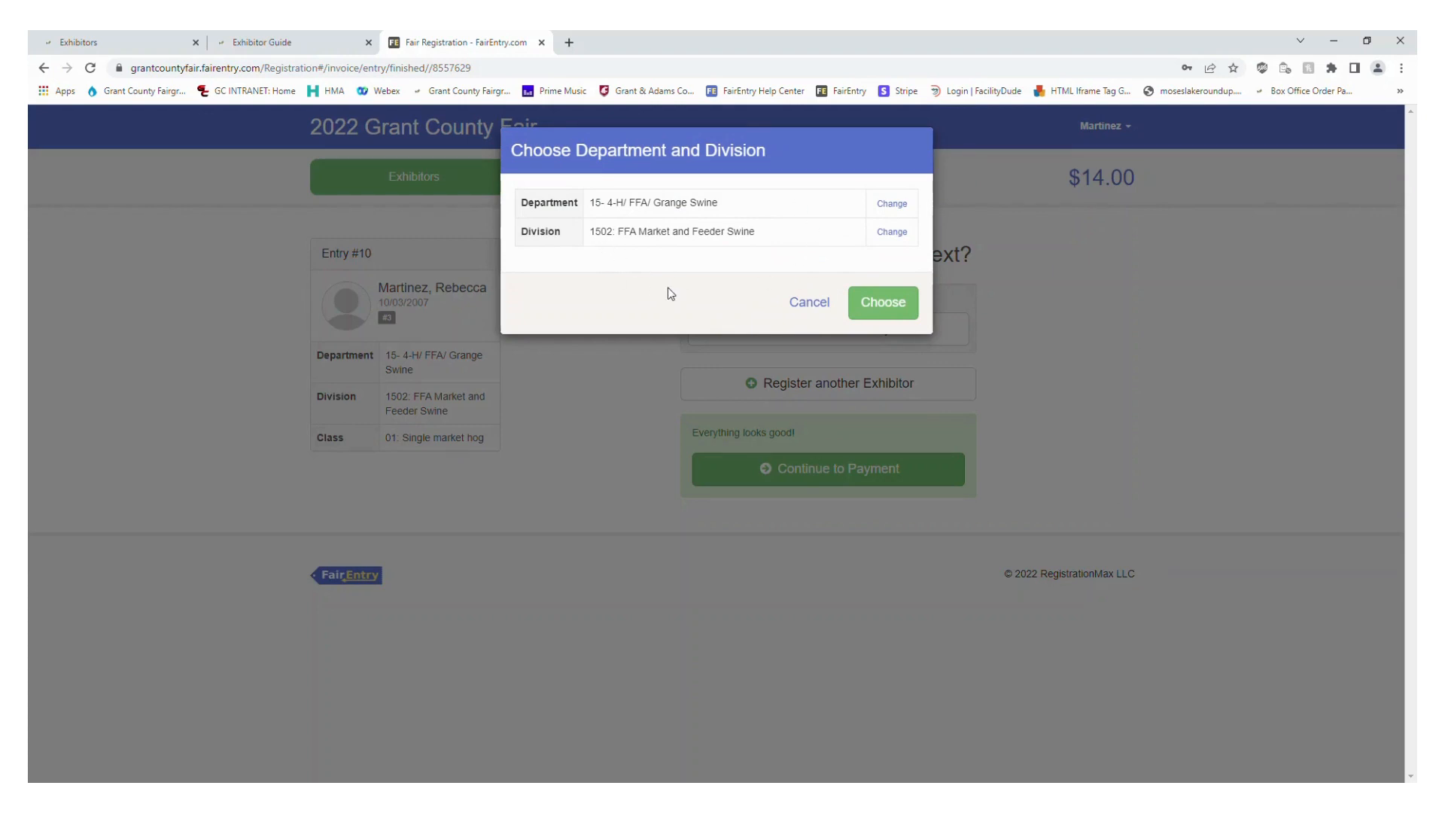
pyautogui.click(891, 233)
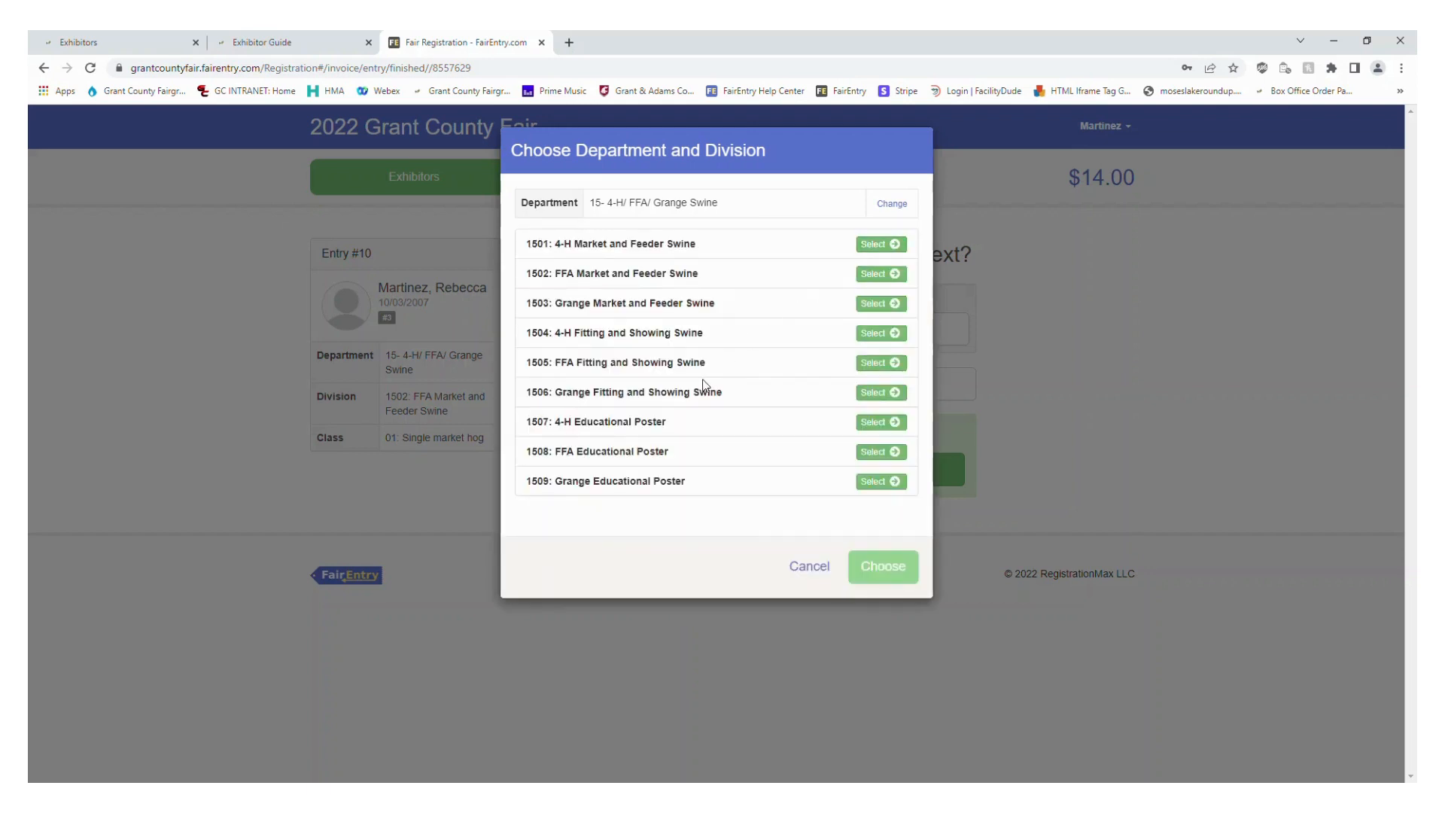
pyautogui.click(880, 362)
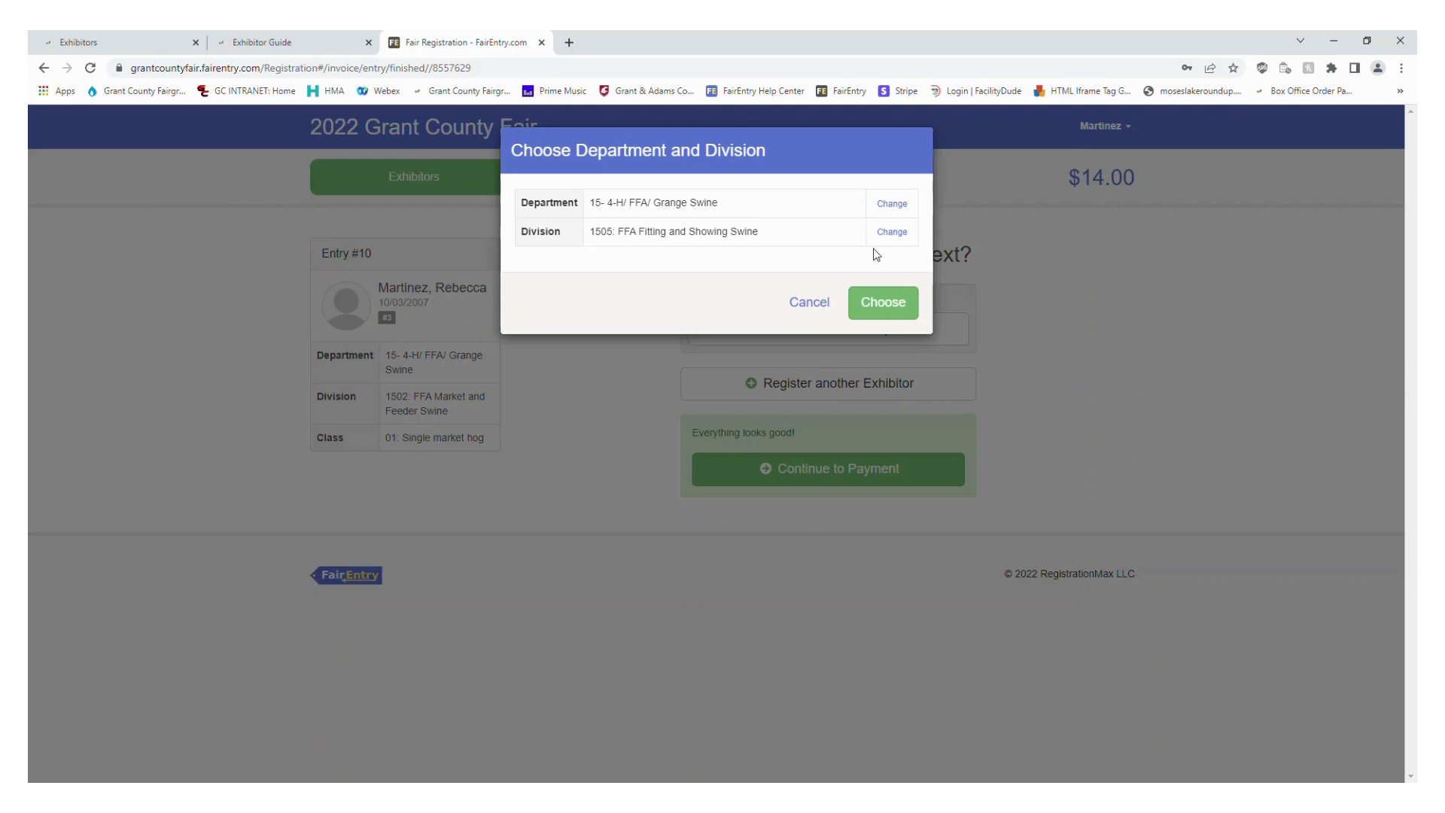
pyautogui.click(888, 310)
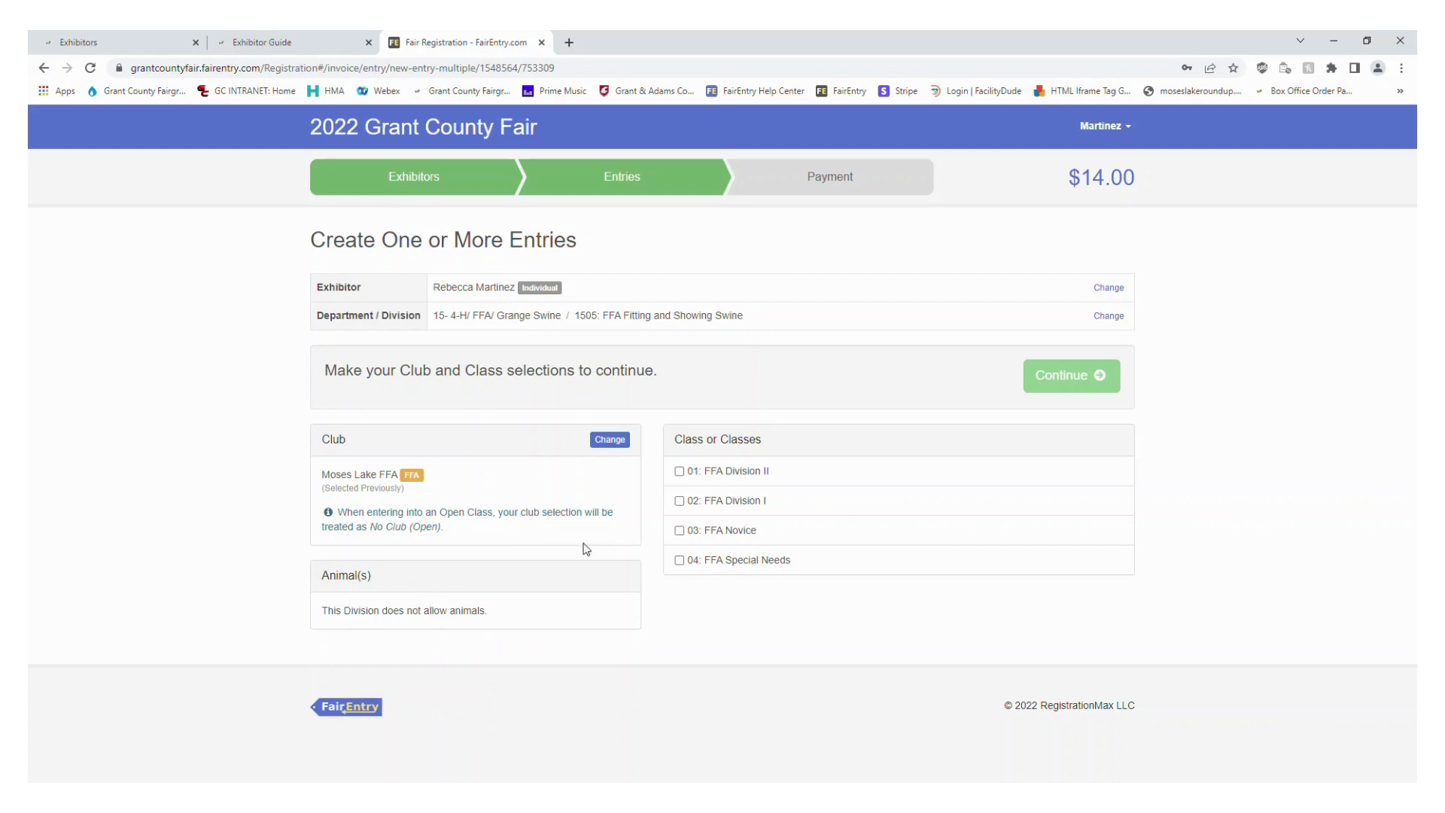
pyautogui.click(753, 502)
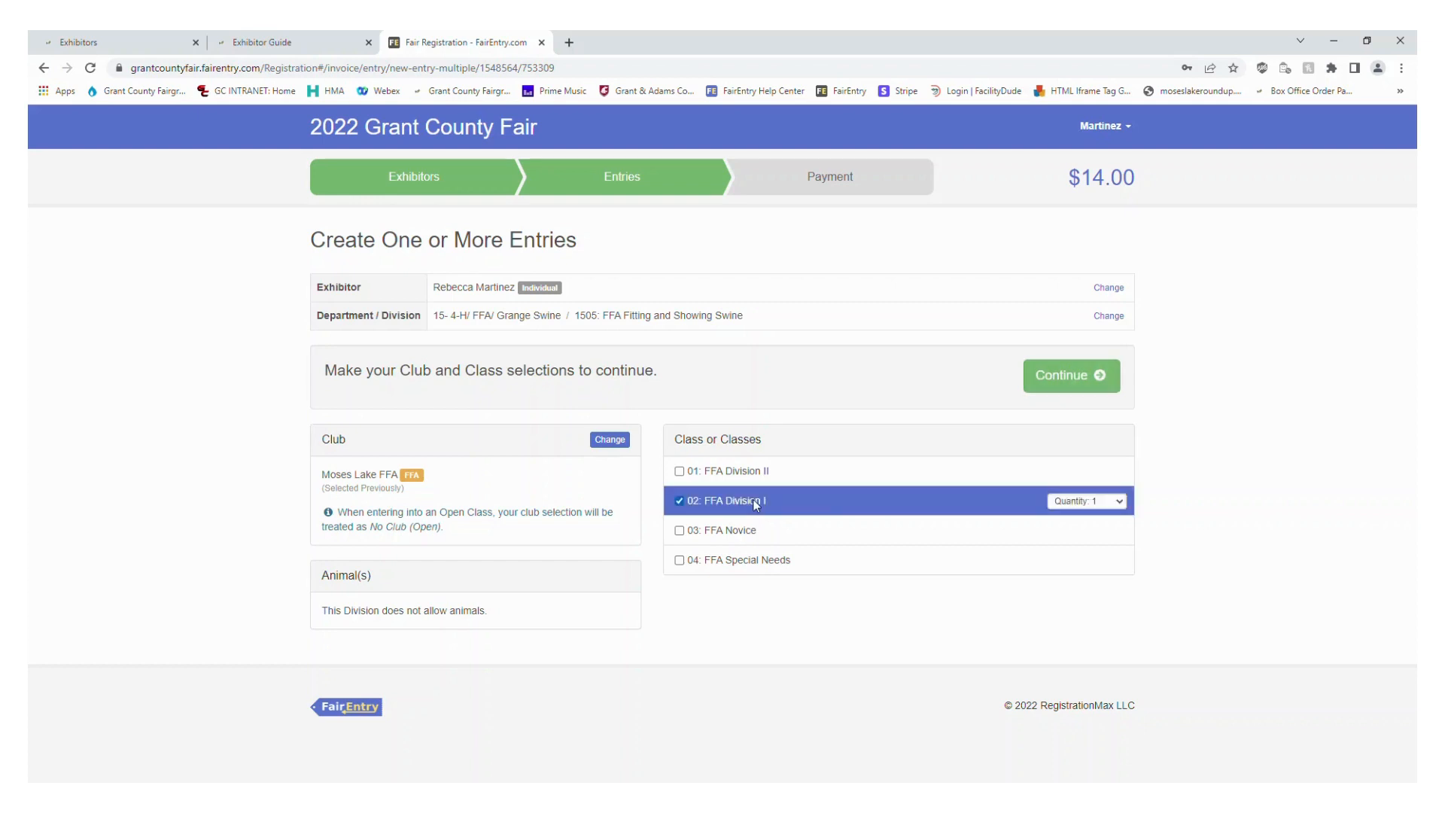
pyautogui.click(1082, 387)
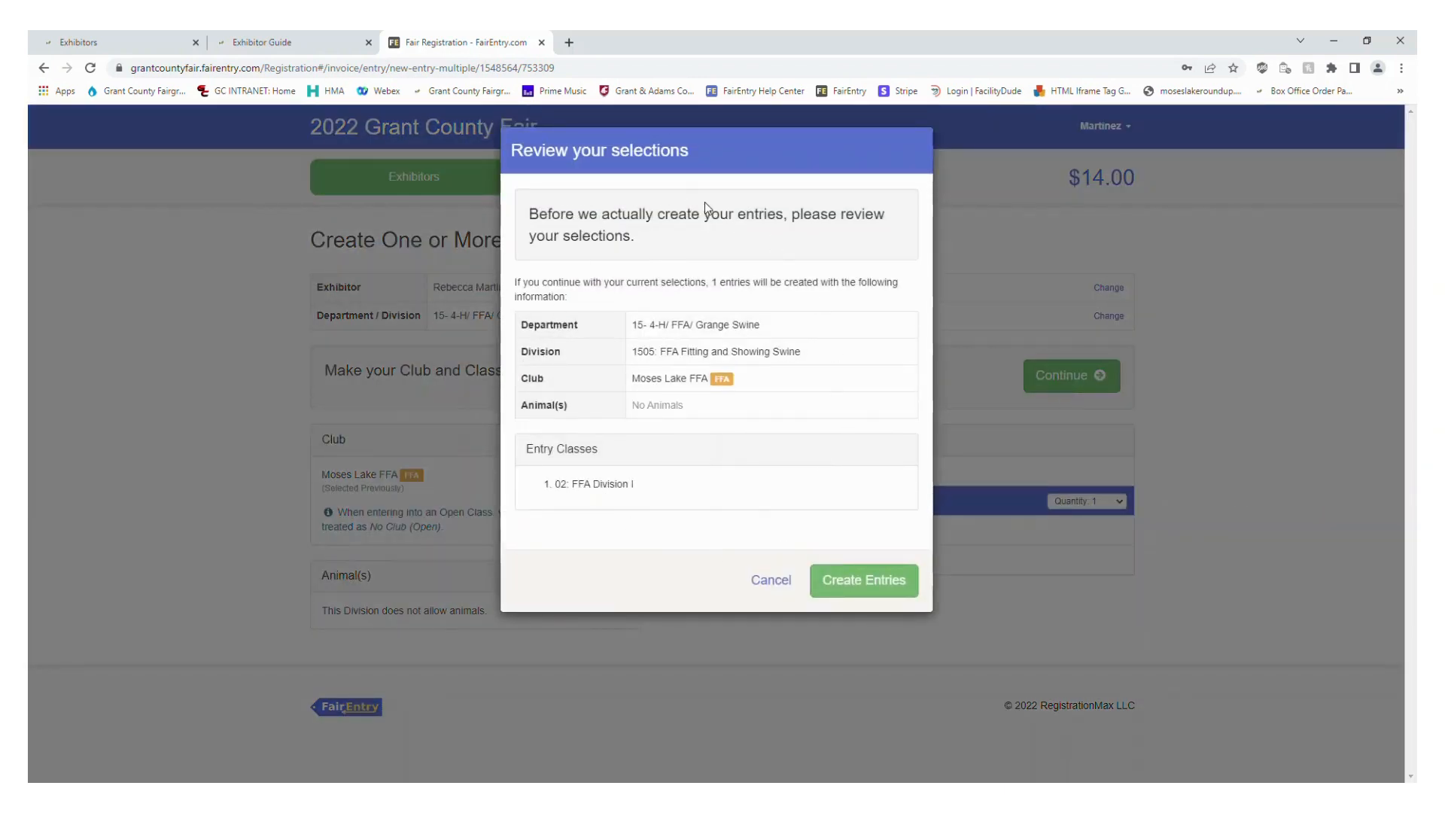
pyautogui.click(908, 600)
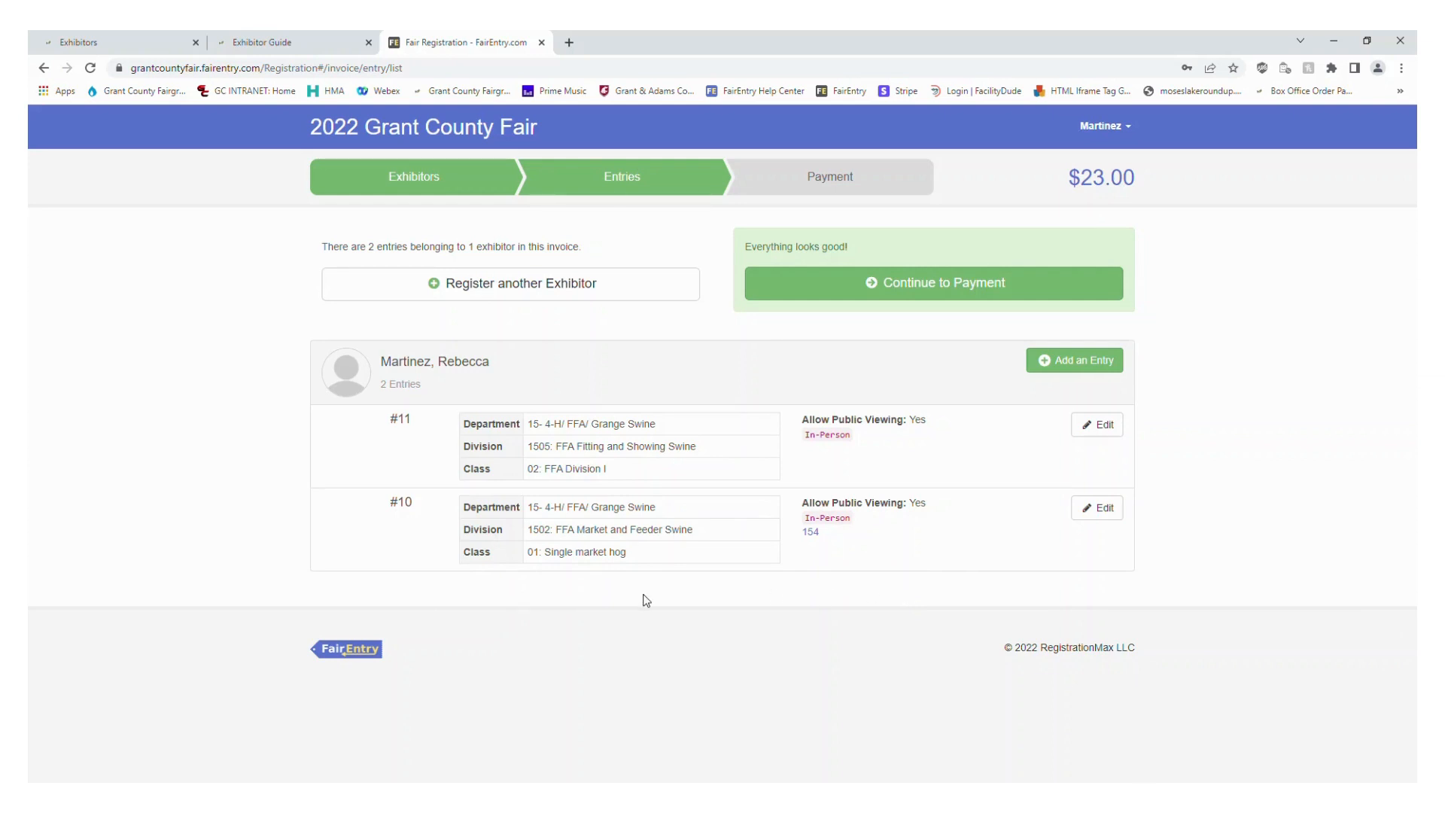
# Create an entry in 15- 4-H/ FFA/ Grange Swine, division 1508: FFA Educational Poster, class 01: FFA, and complete its outstanding record
pyautogui.click(1104, 364)
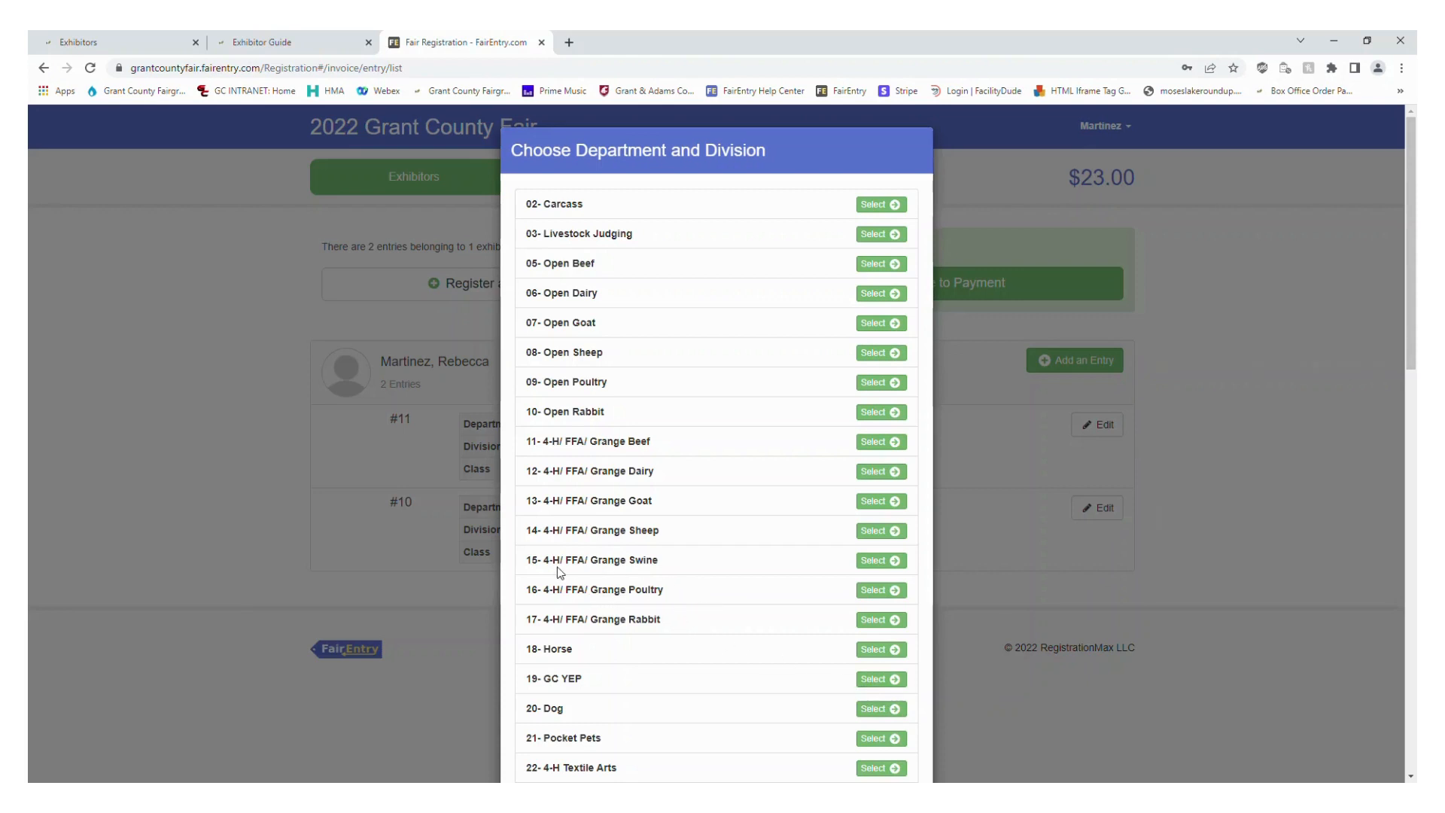
pyautogui.click(886, 563)
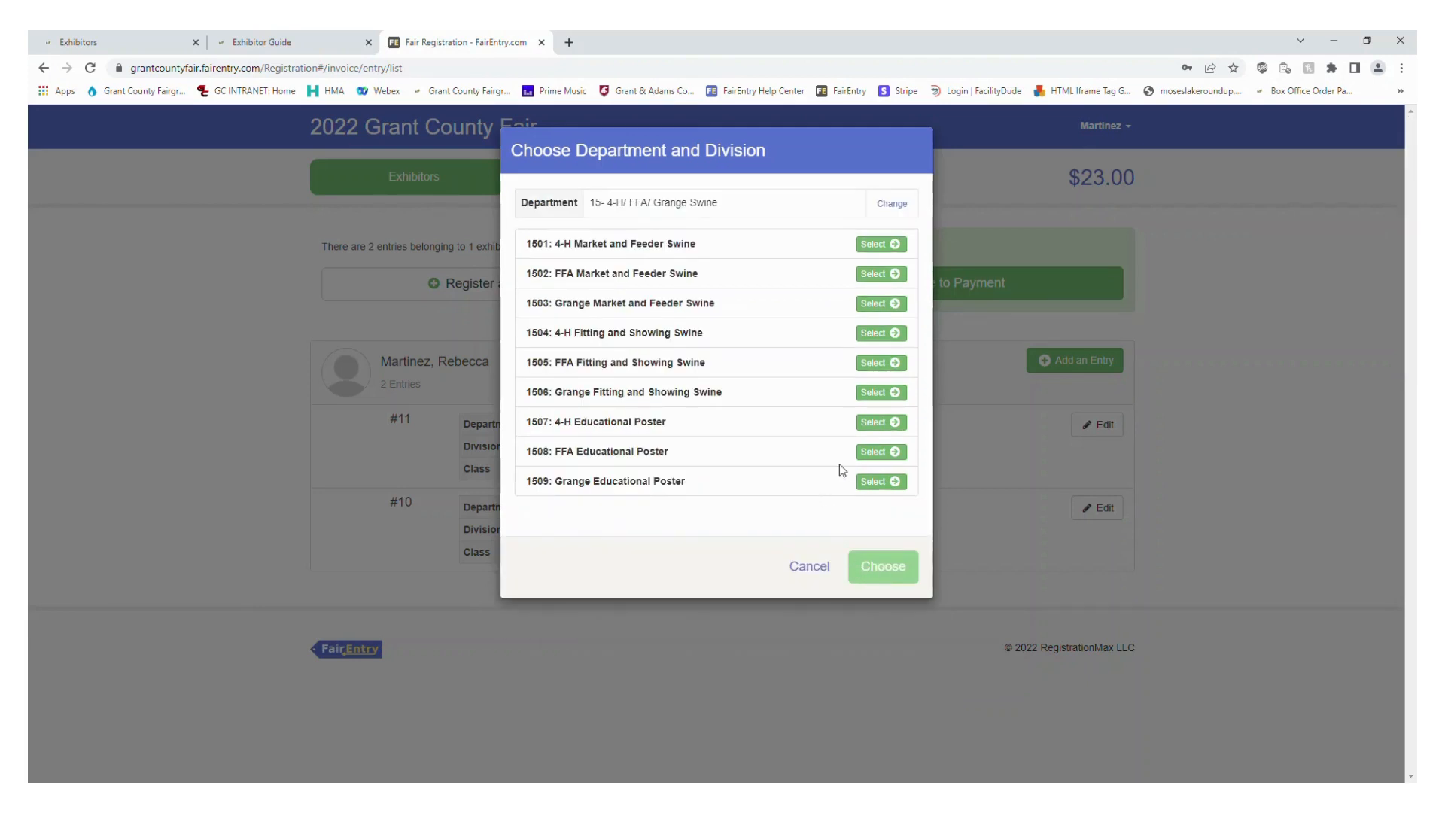
pyautogui.click(898, 453)
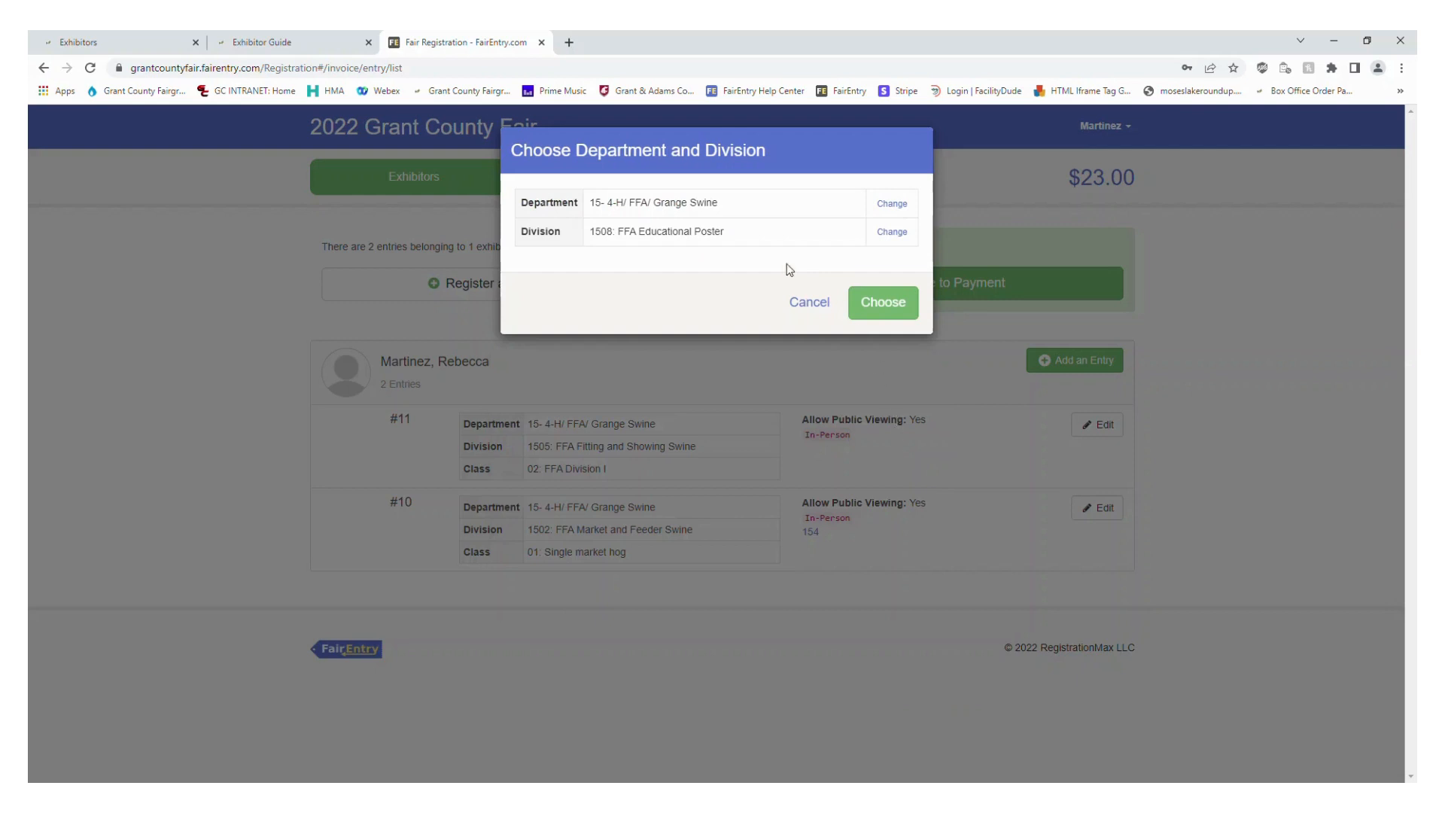
pyautogui.click(912, 313)
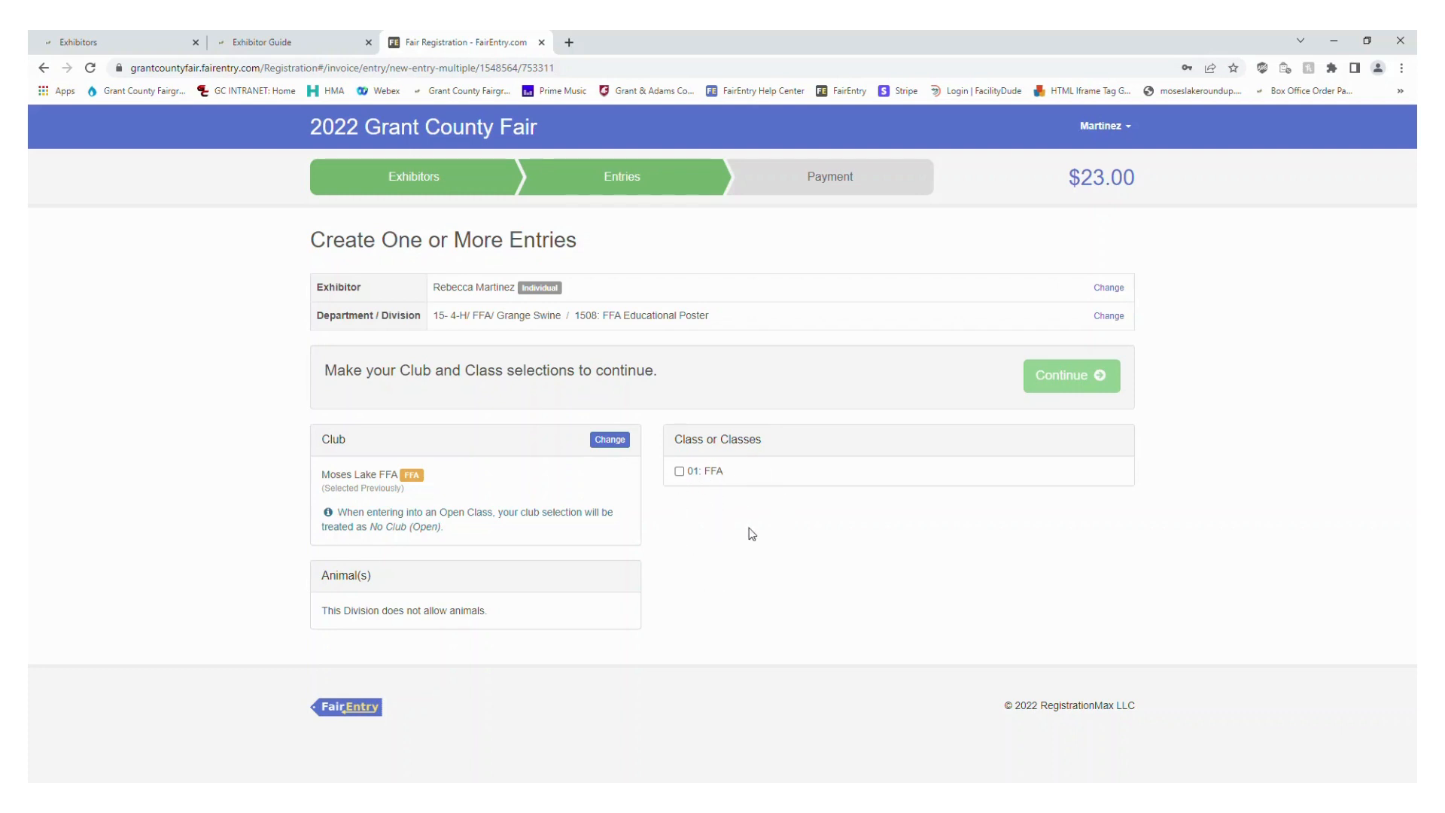
pyautogui.click(745, 475)
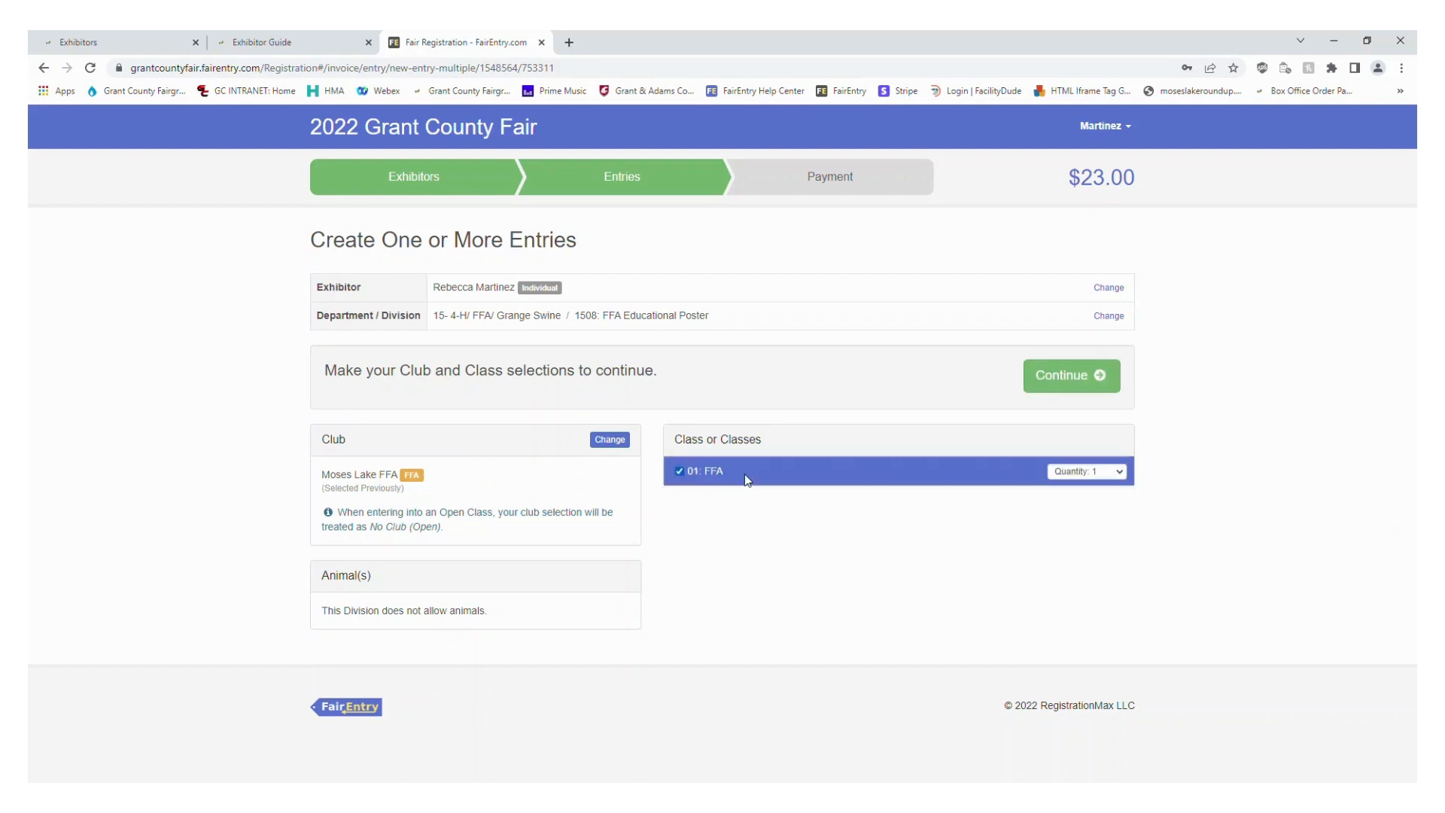
pyautogui.click(1094, 380)
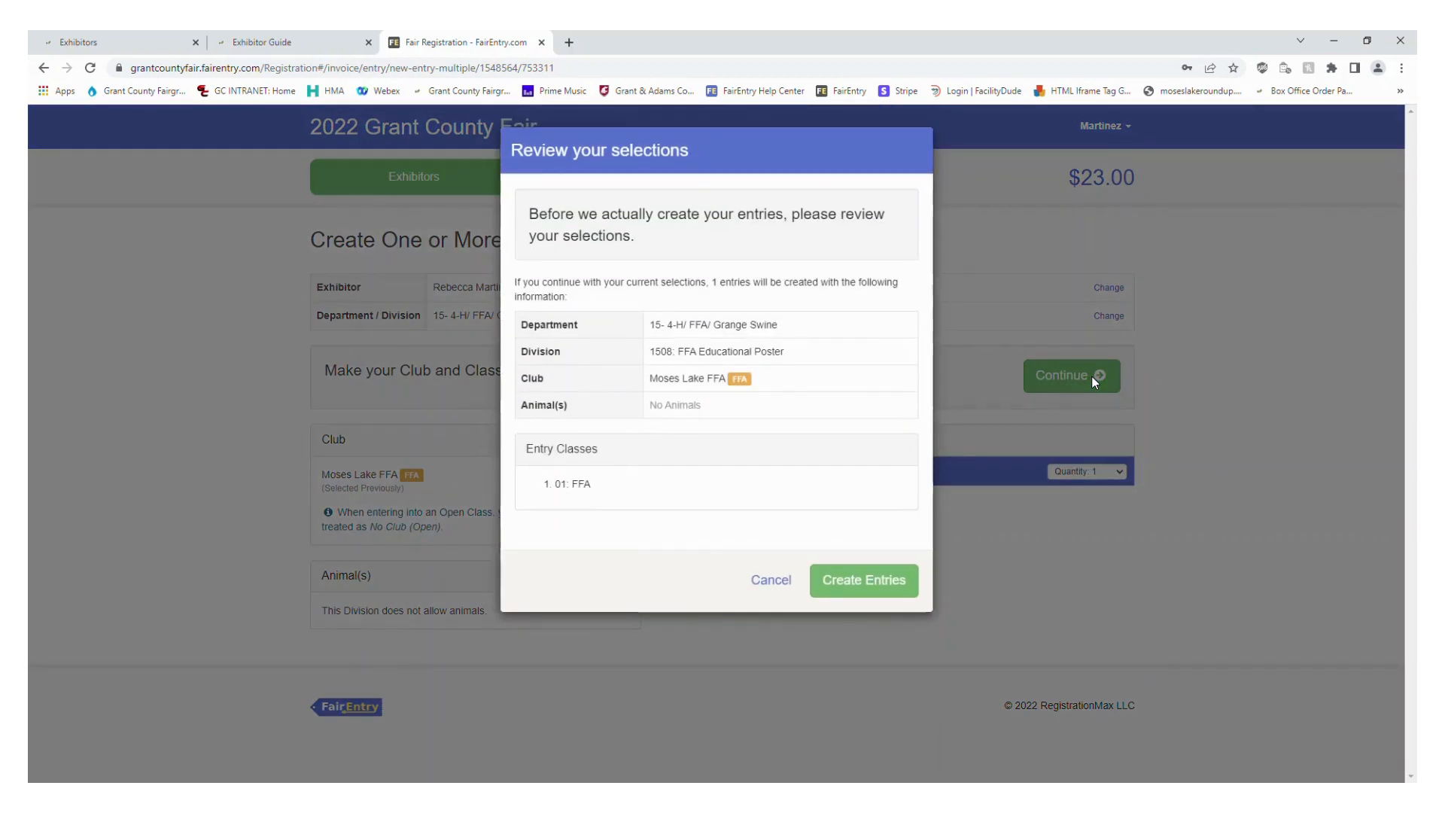
pyautogui.click(865, 593)
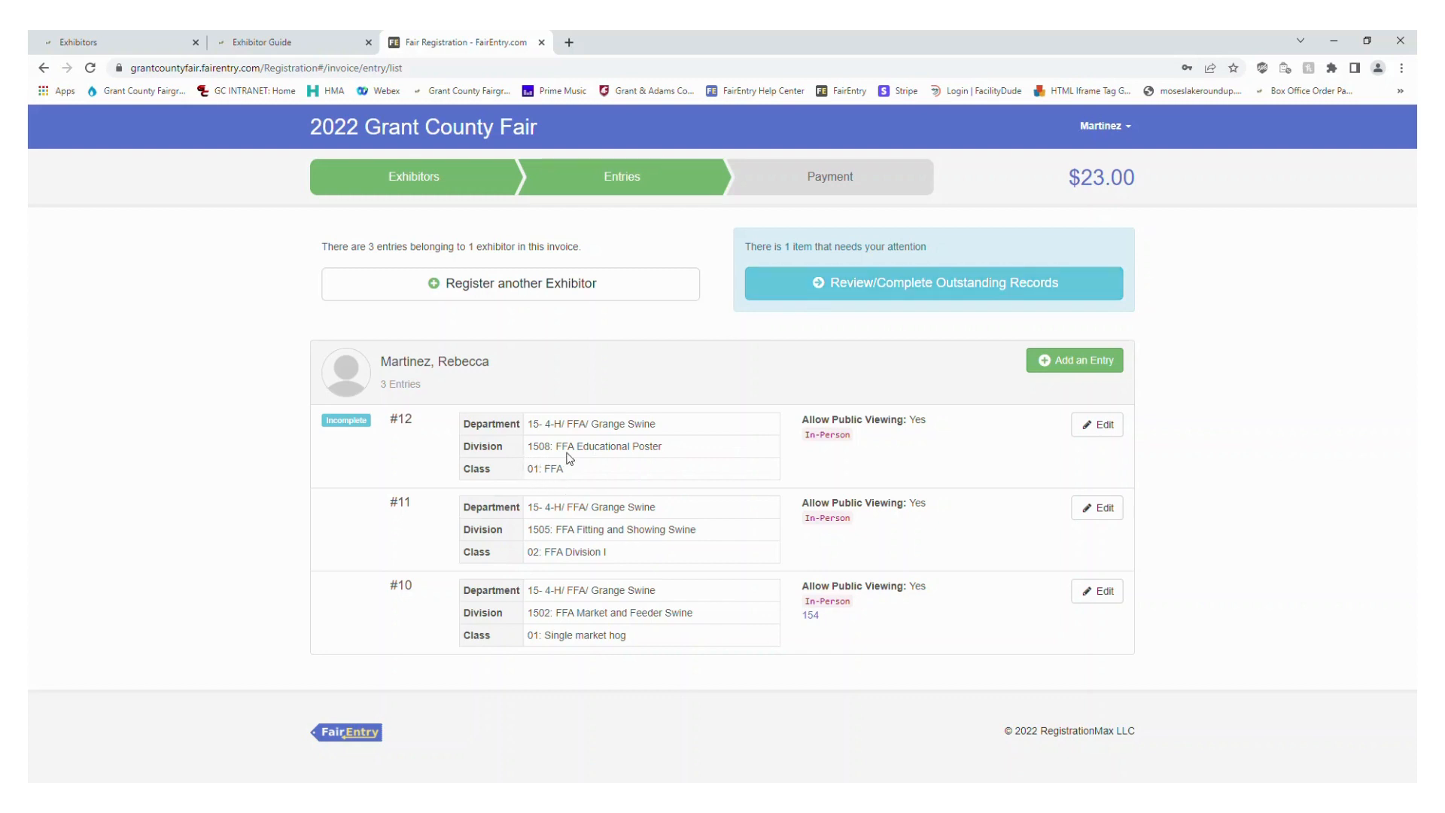
pyautogui.click(840, 292)
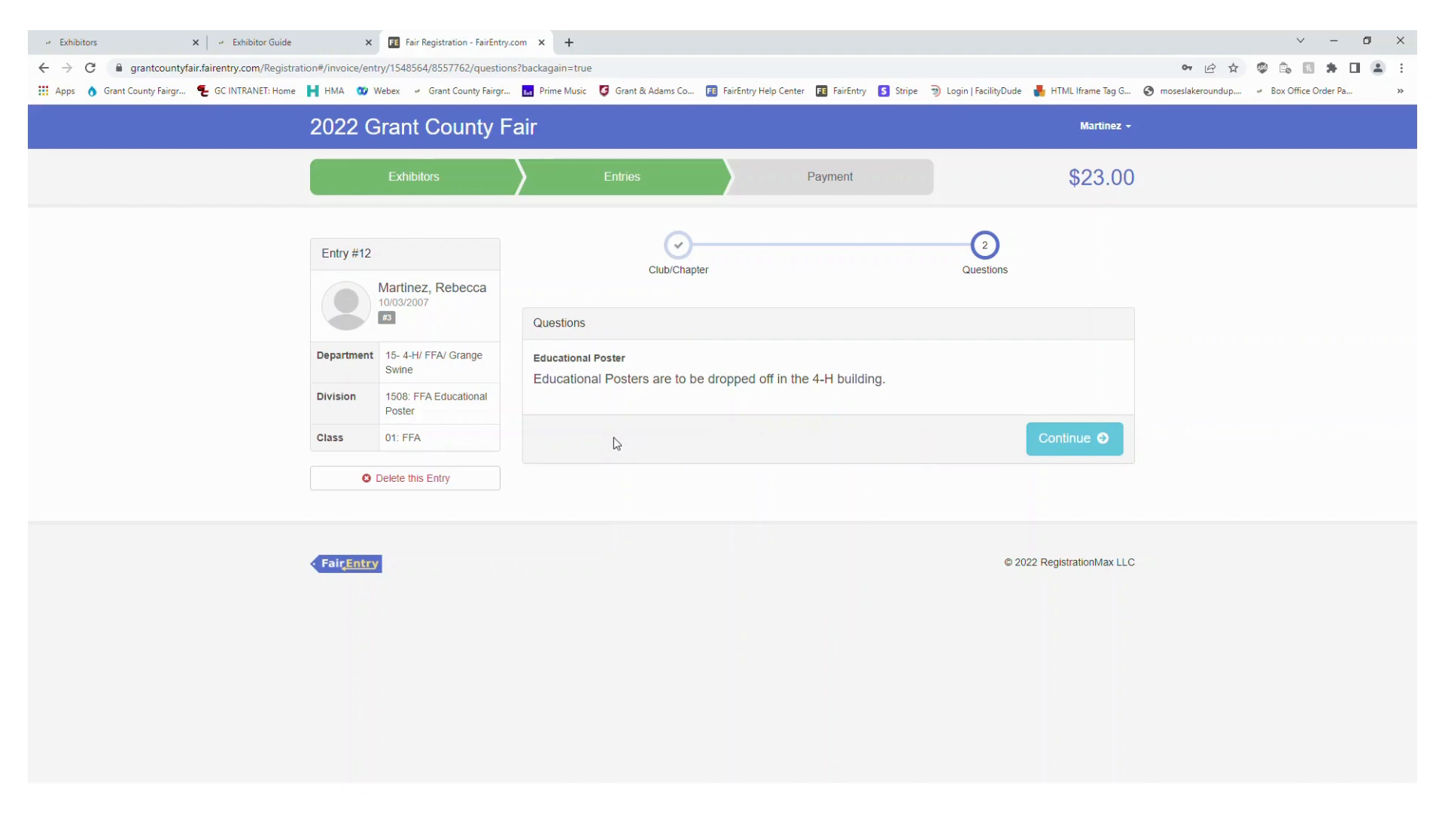
pyautogui.click(1081, 446)
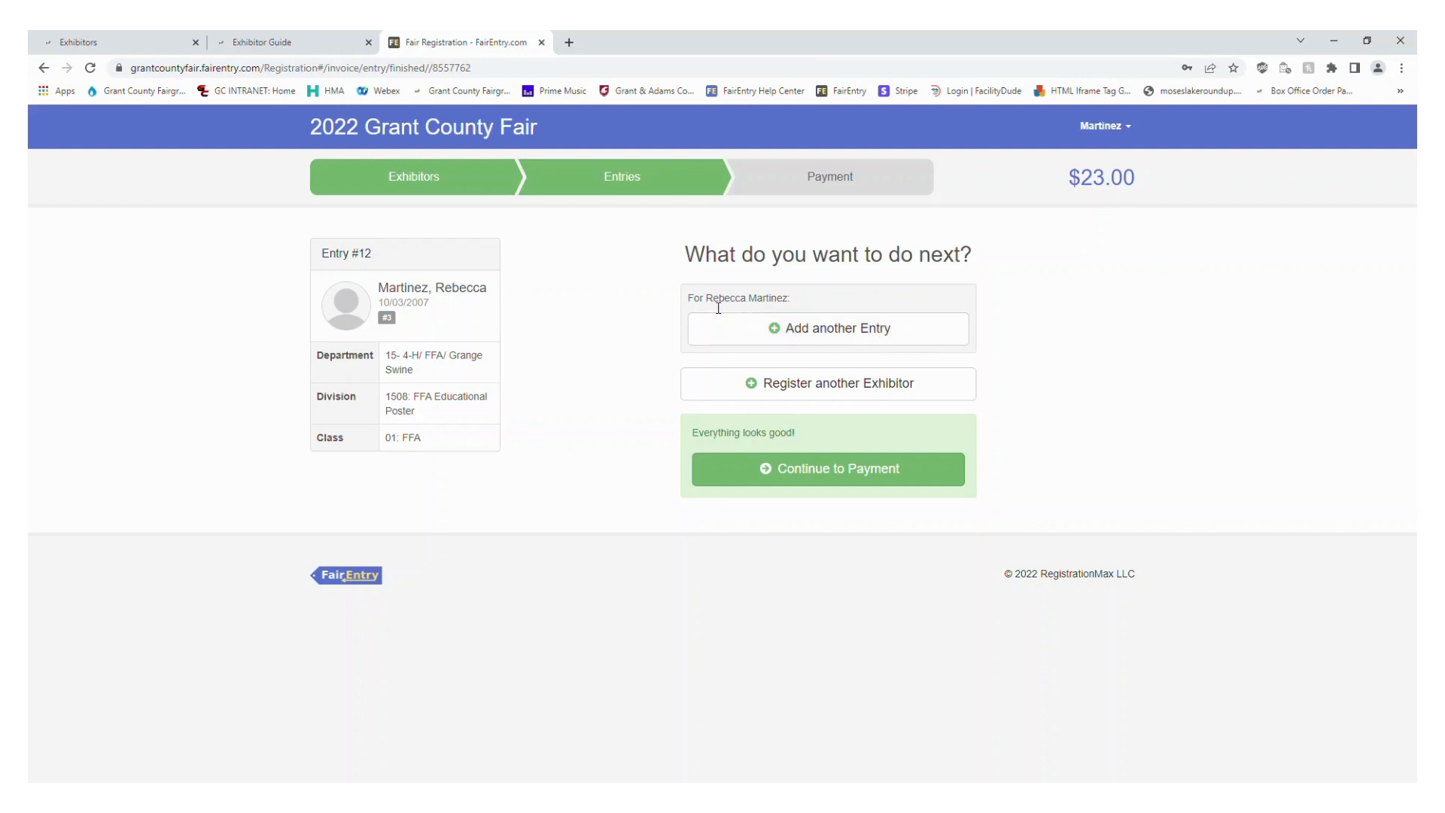
# Start another entry for the same exhibitor in department 19- GC YEP, division 1902: GCYEP Junior
pyautogui.click(882, 326)
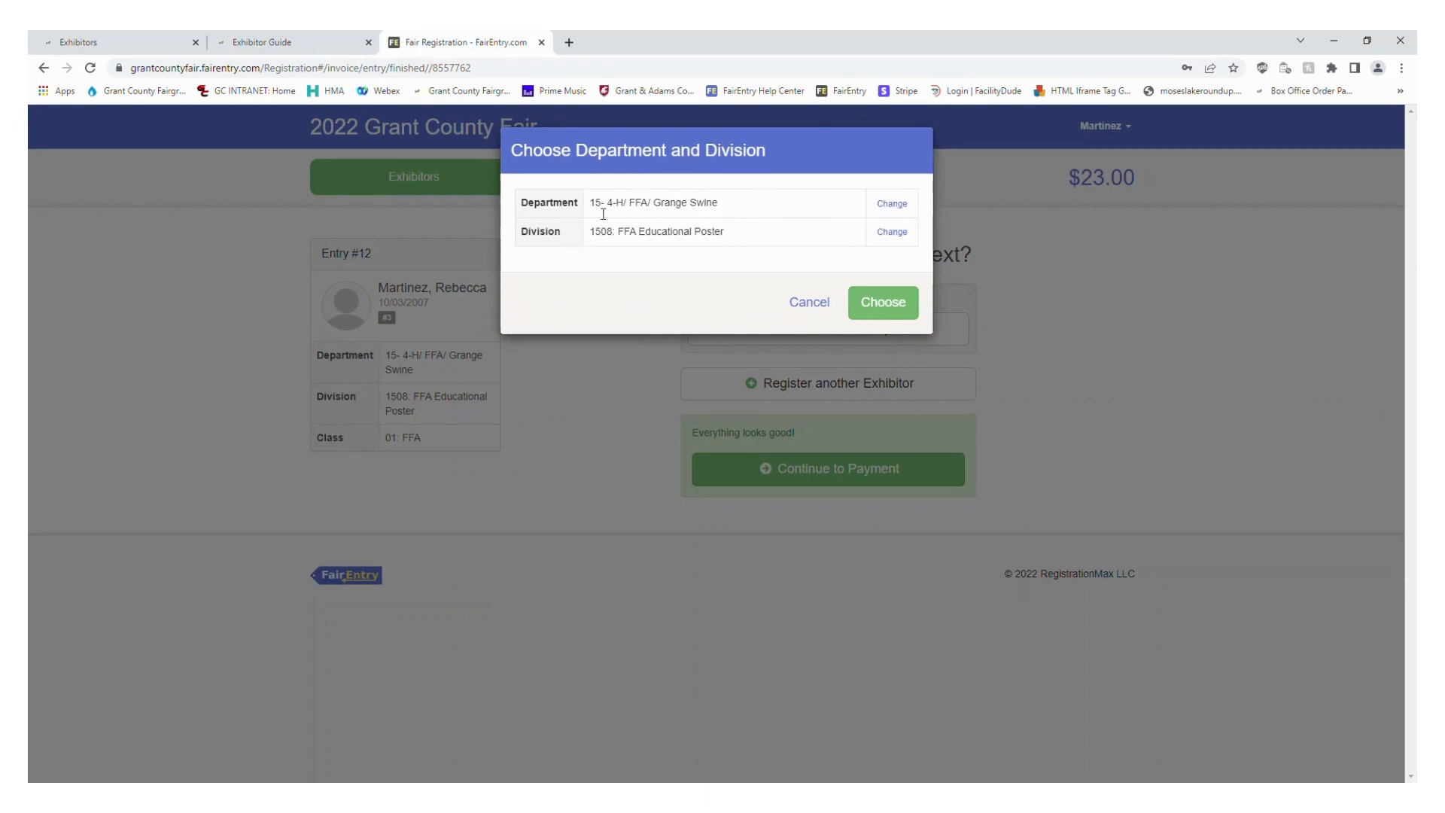
pyautogui.click(892, 204)
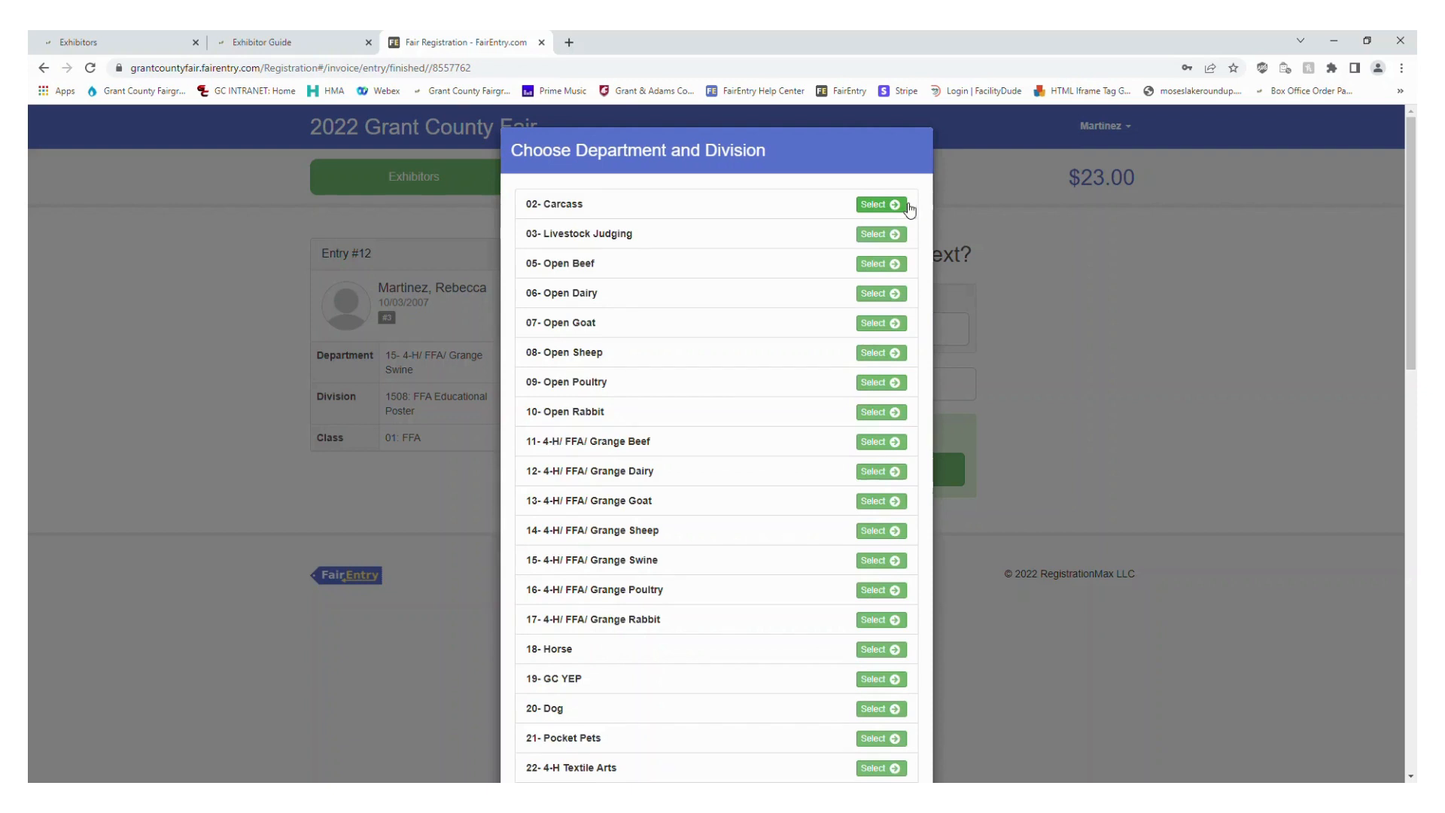
pyautogui.scroll(-1, 715, 412)
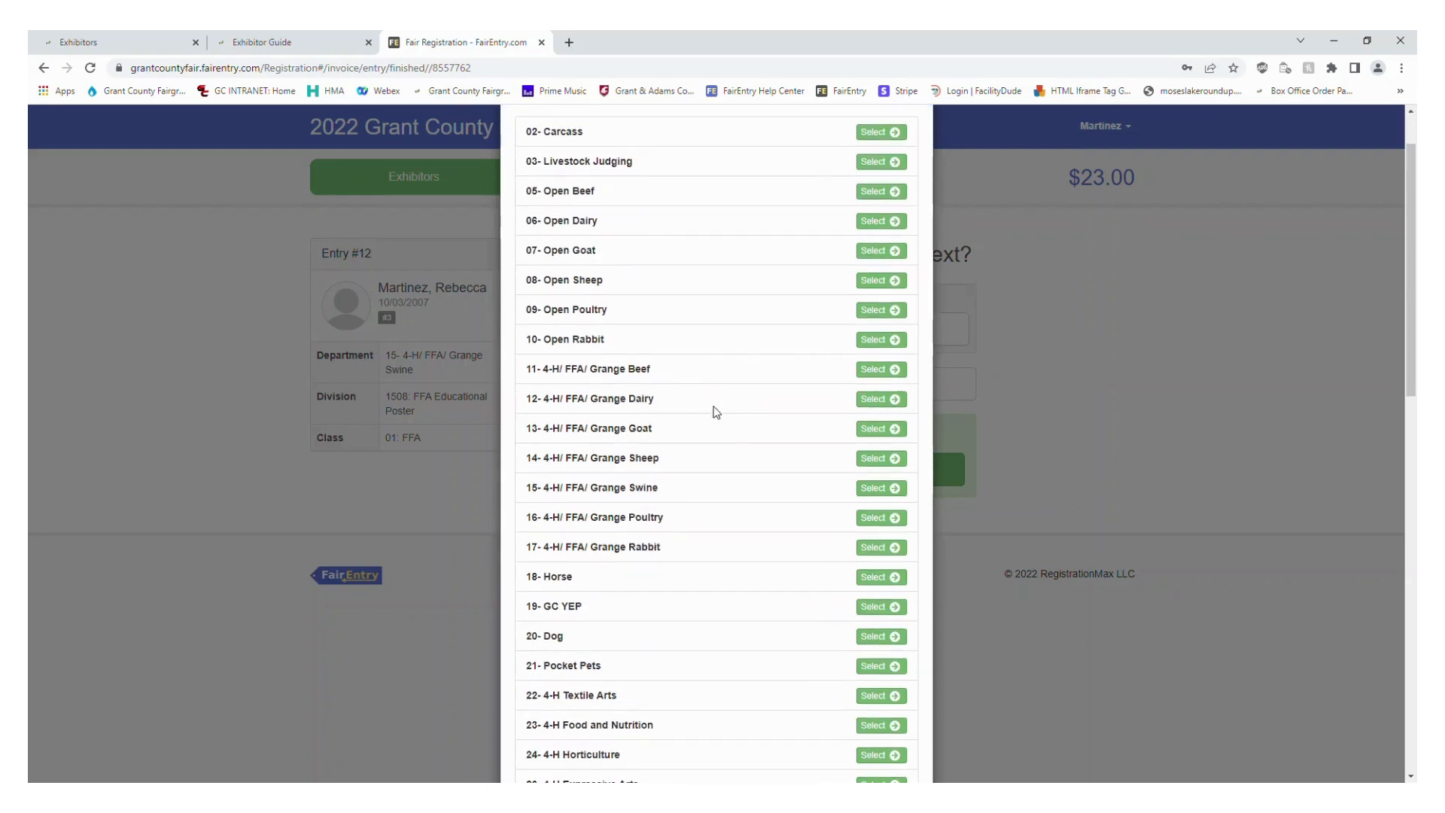
pyautogui.scroll(-1, 716, 412)
pyautogui.scroll(-1, 716, 411)
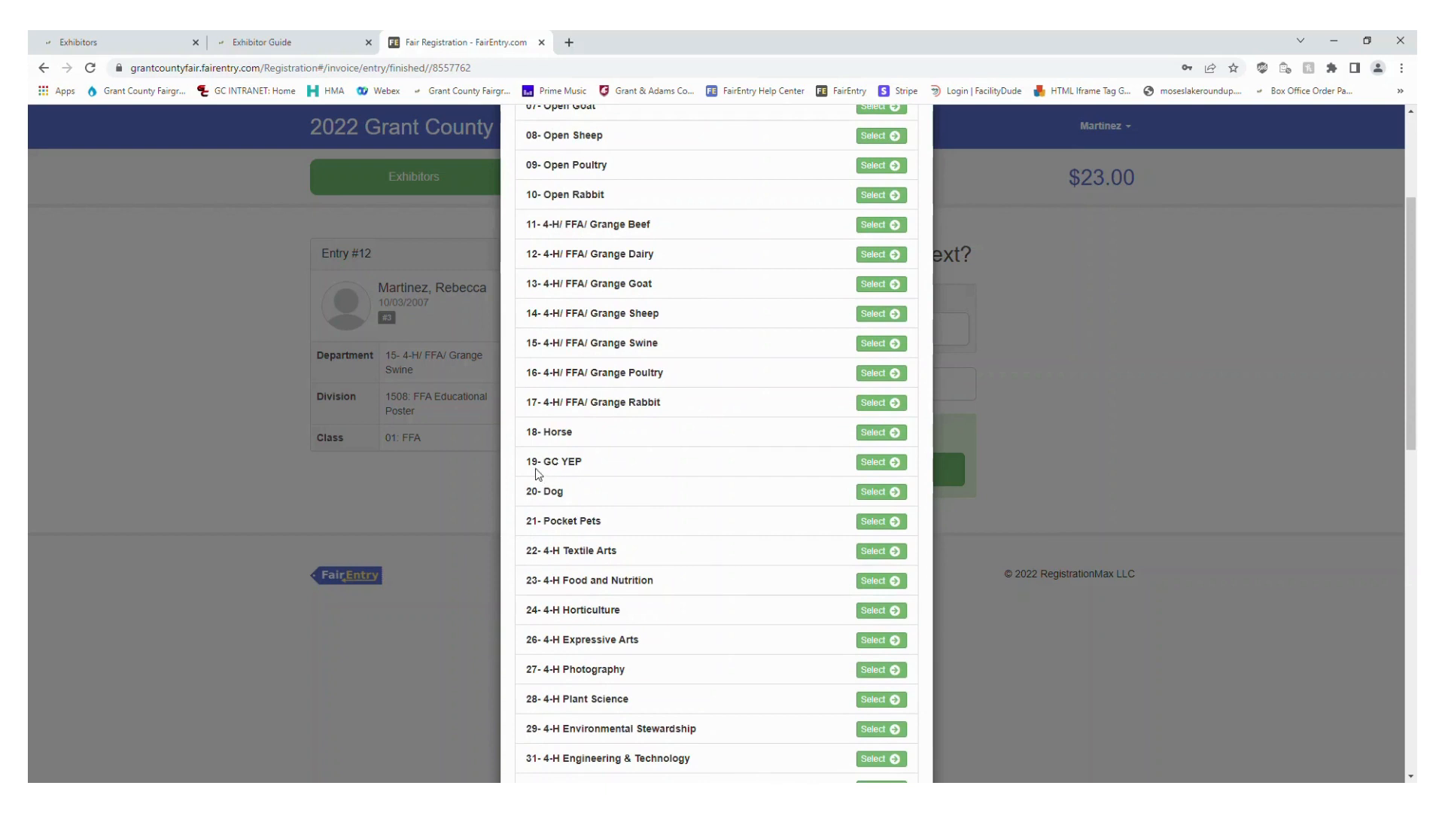
pyautogui.click(902, 463)
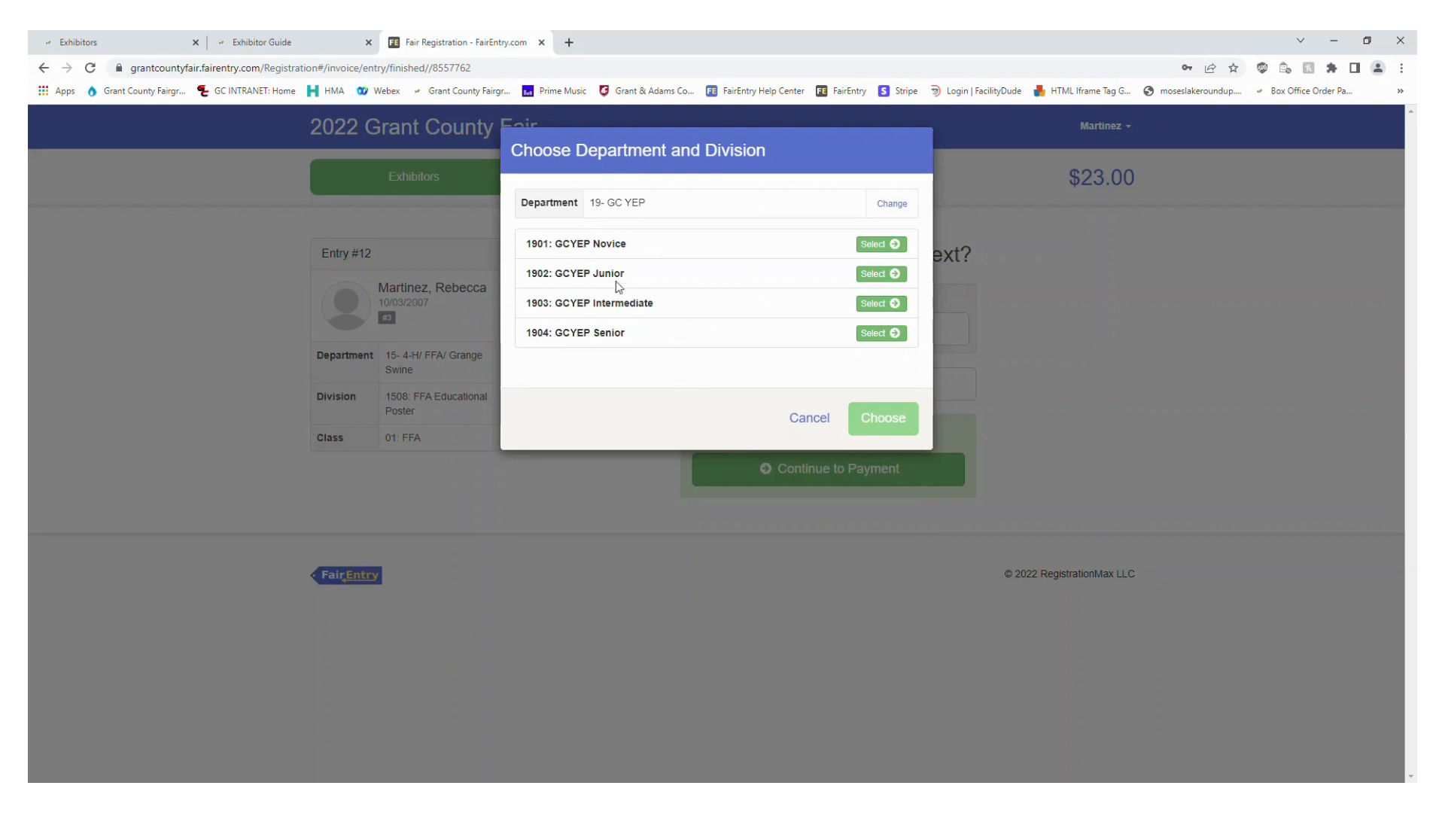
pyautogui.click(876, 274)
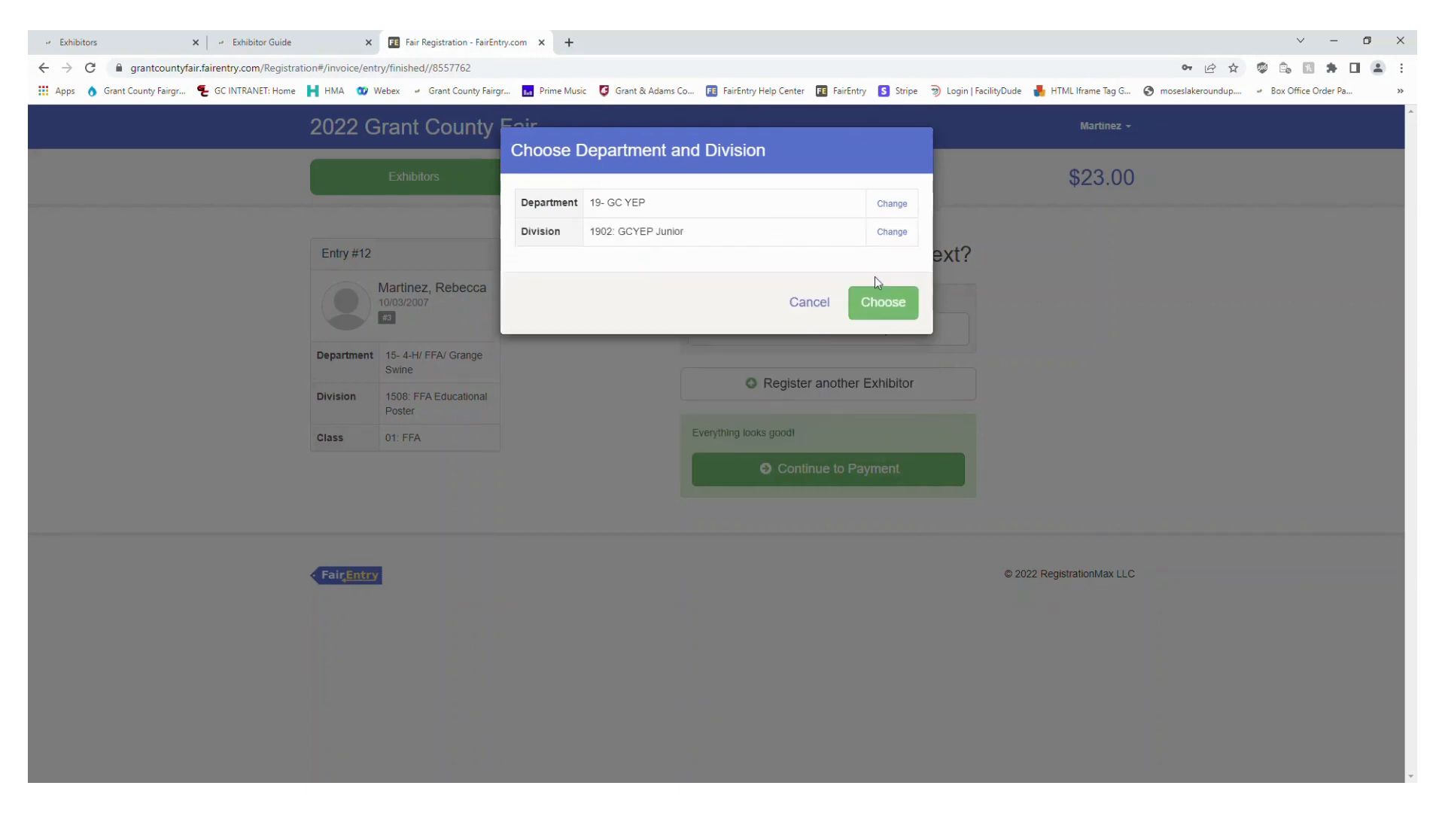
pyautogui.click(893, 316)
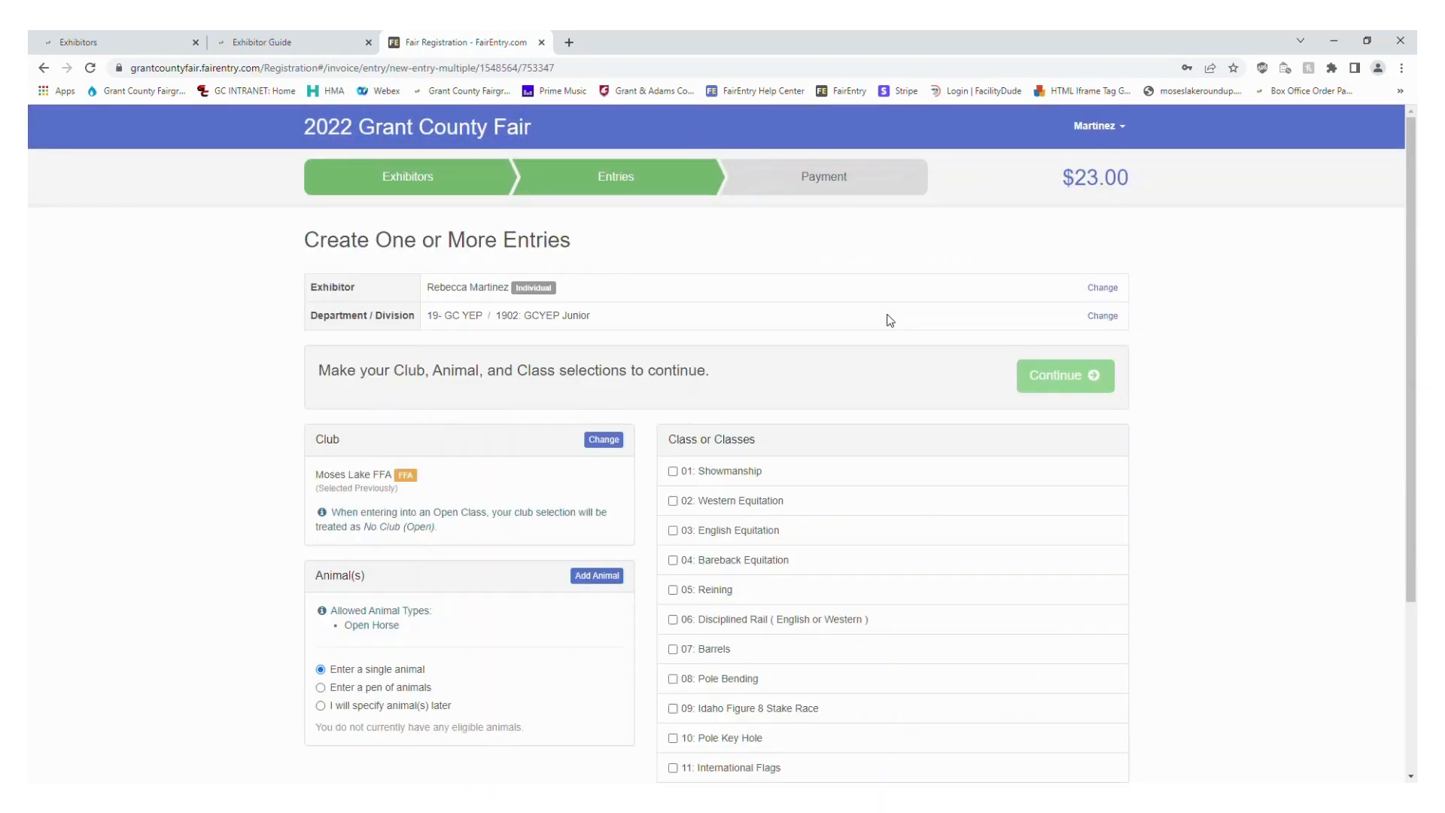
# Clear the club selection of the GCYEP Junior entry to make it an open entry
pyautogui.scroll(-2, 442, 426)
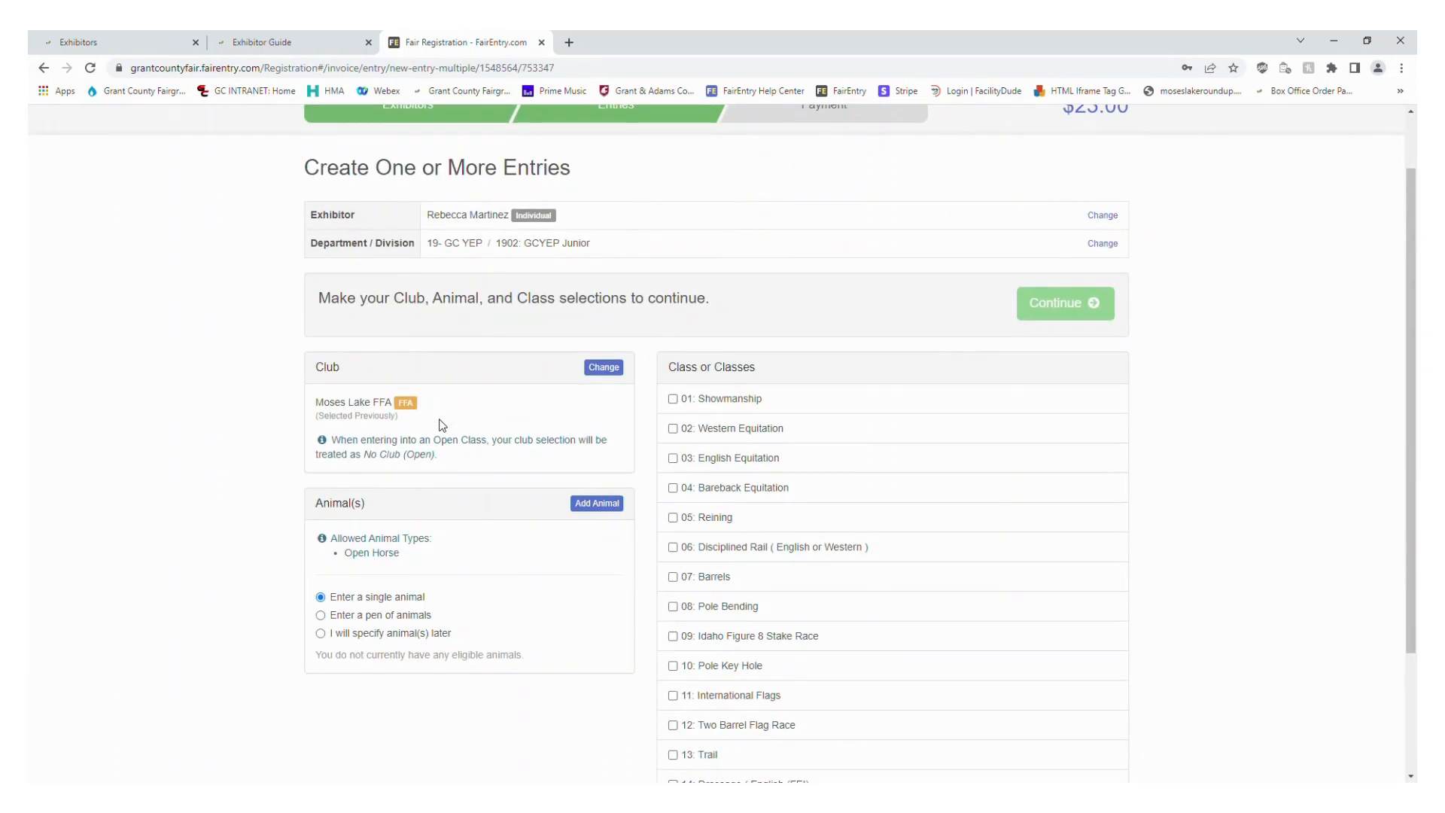
pyautogui.scroll(-1, 437, 426)
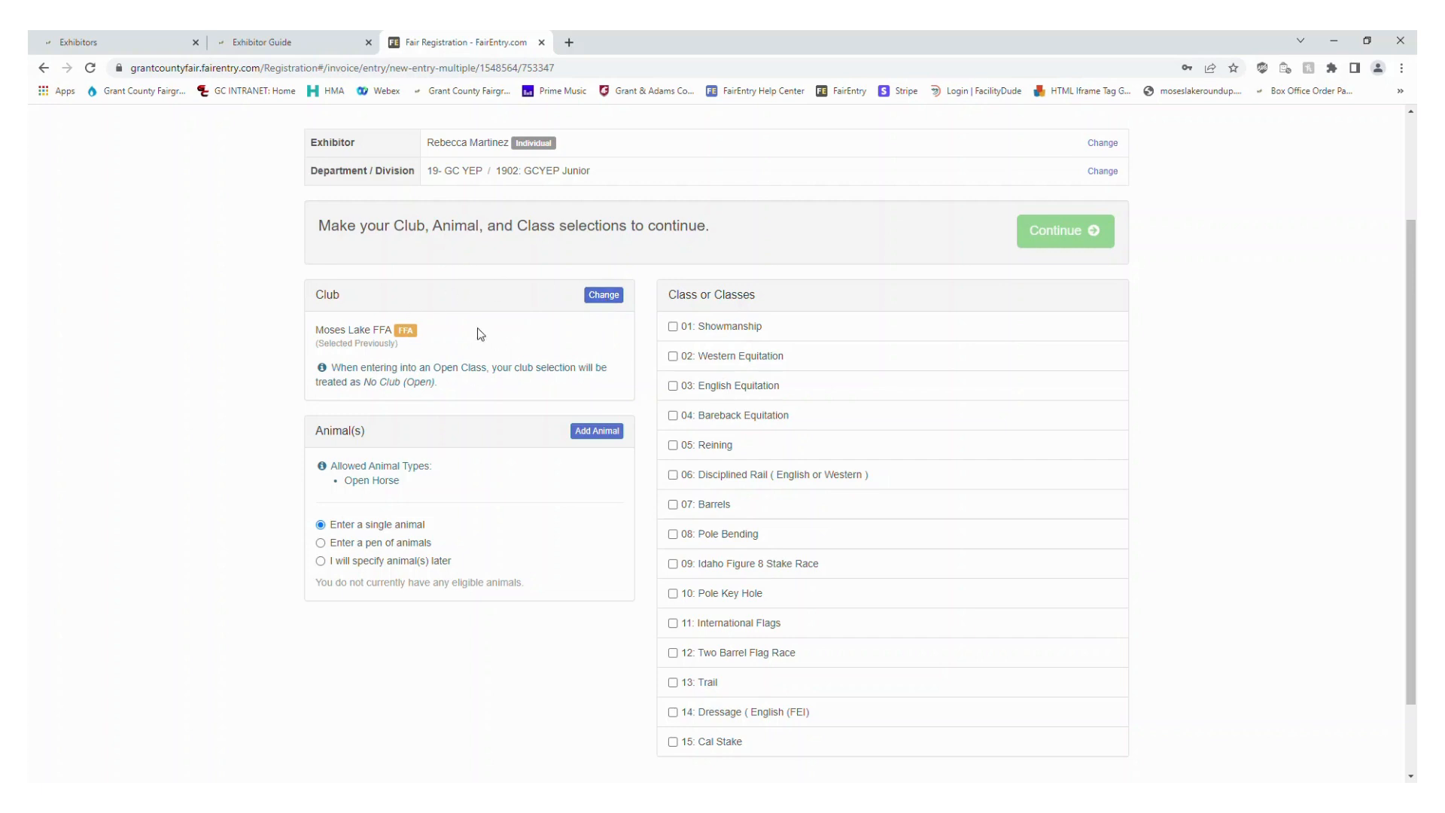
pyautogui.click(610, 299)
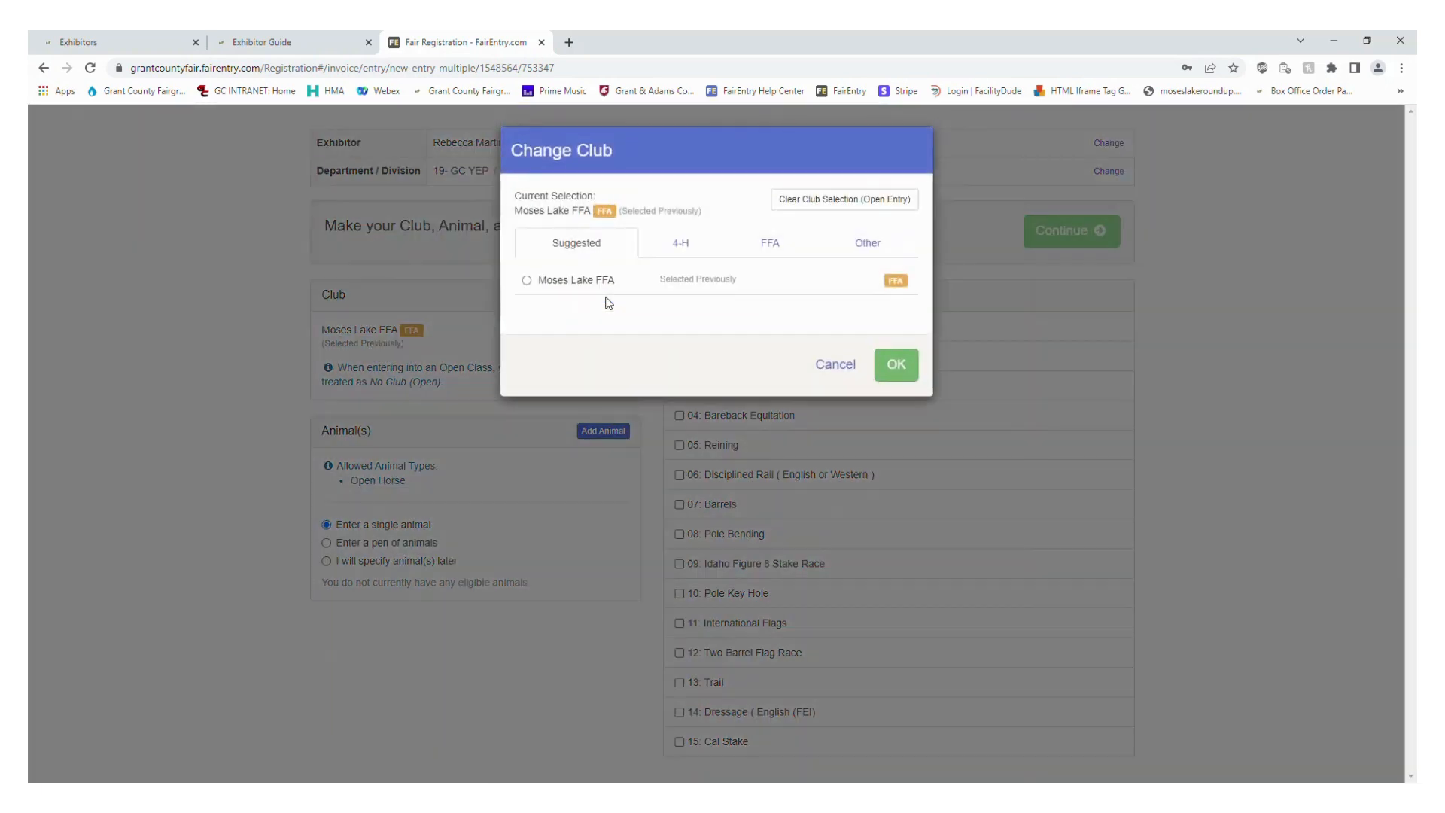
pyautogui.click(810, 212)
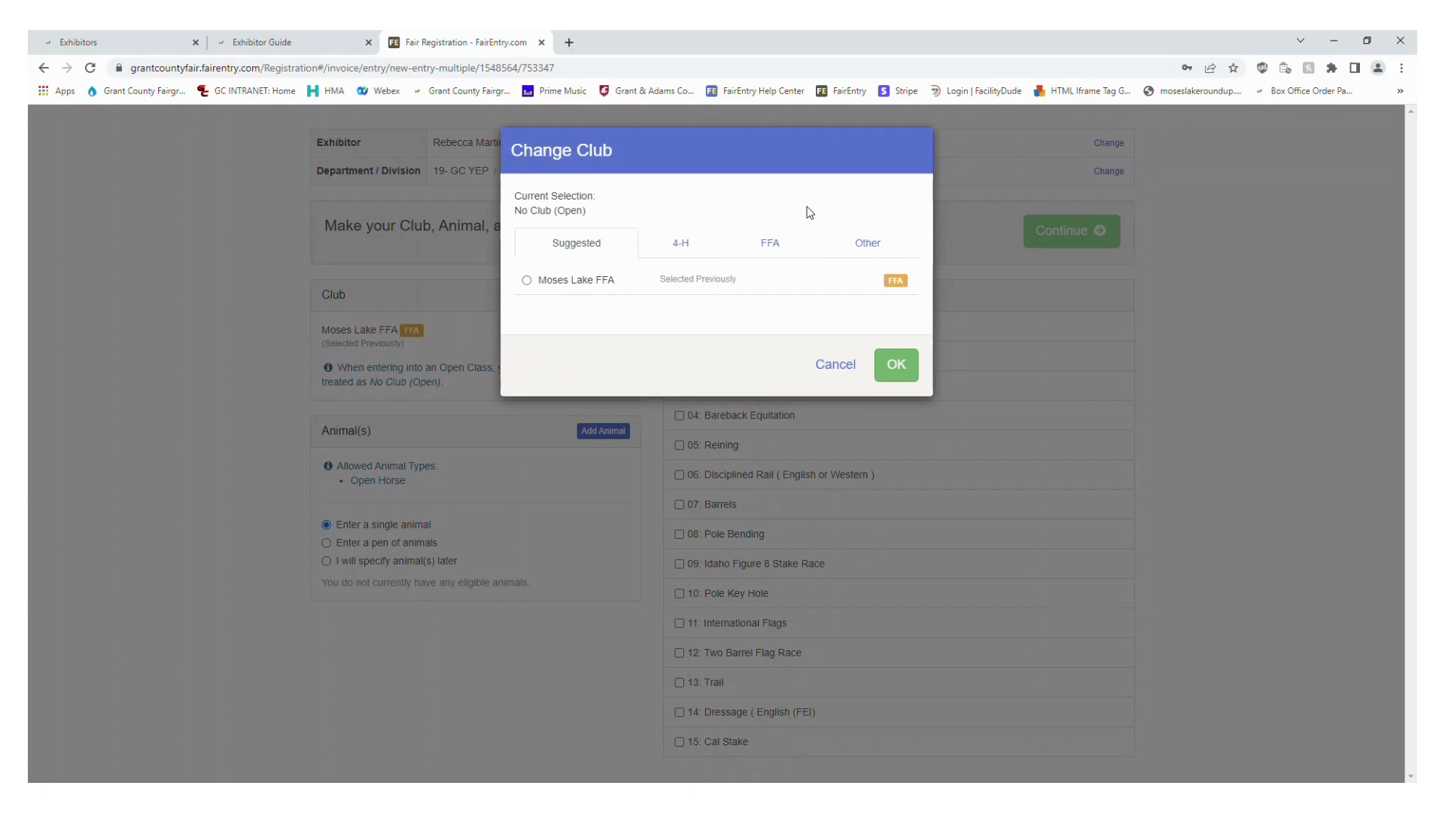
pyautogui.click(904, 380)
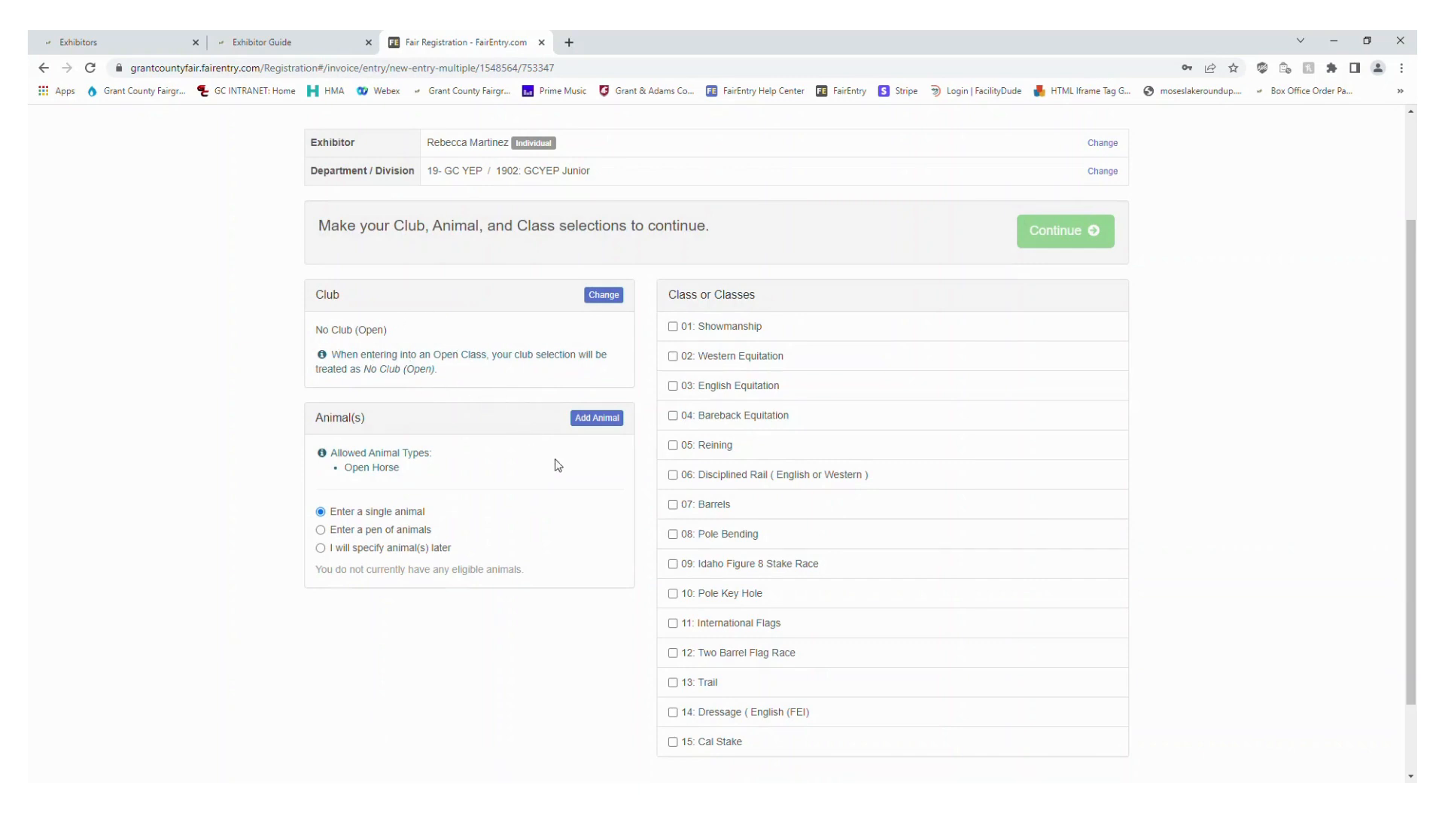
# Add an Open Horse animal named Black Beauty to the entry and save it
pyautogui.click(610, 424)
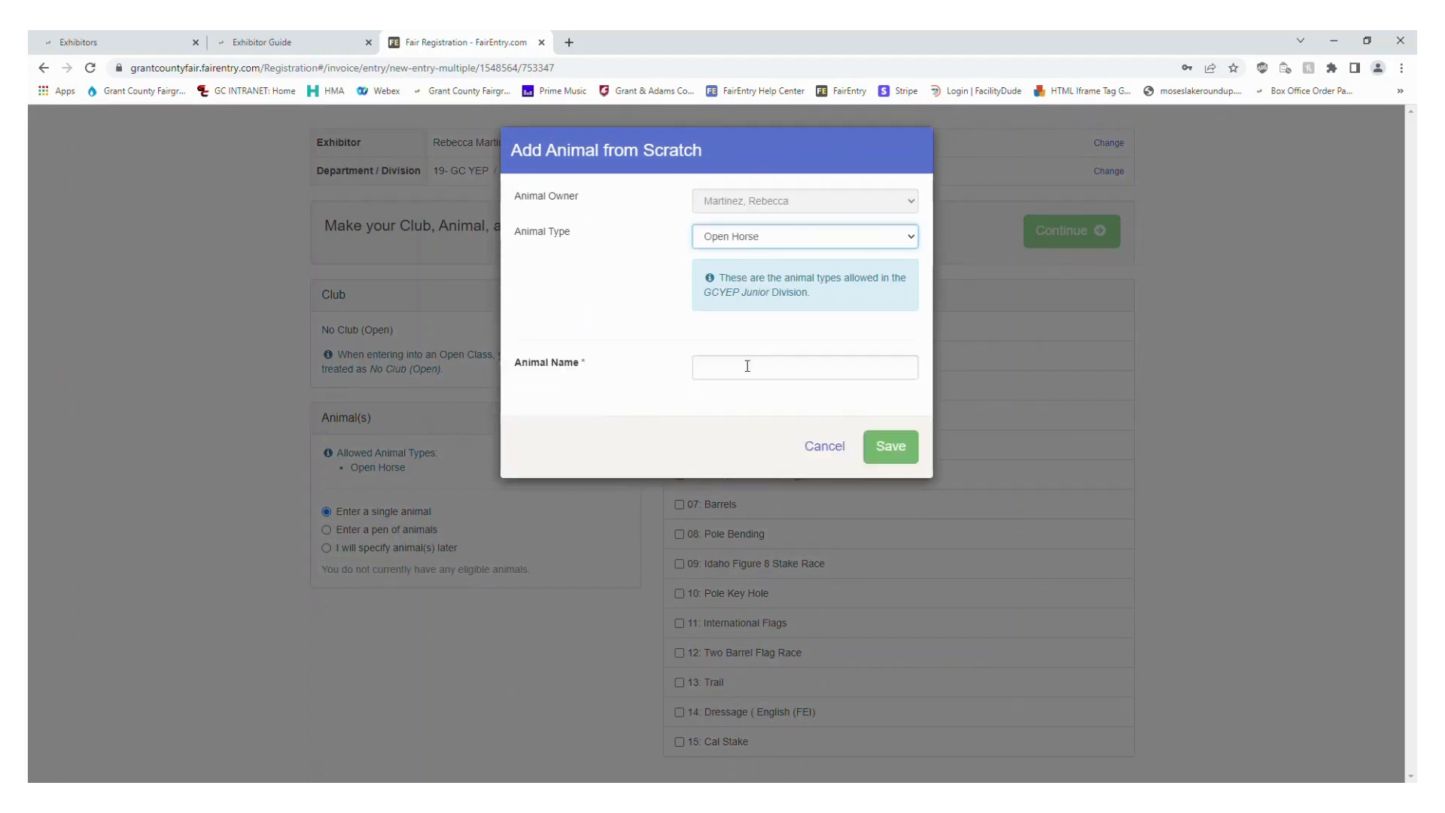
pyautogui.click(747, 366)
pyautogui.write('Bla')
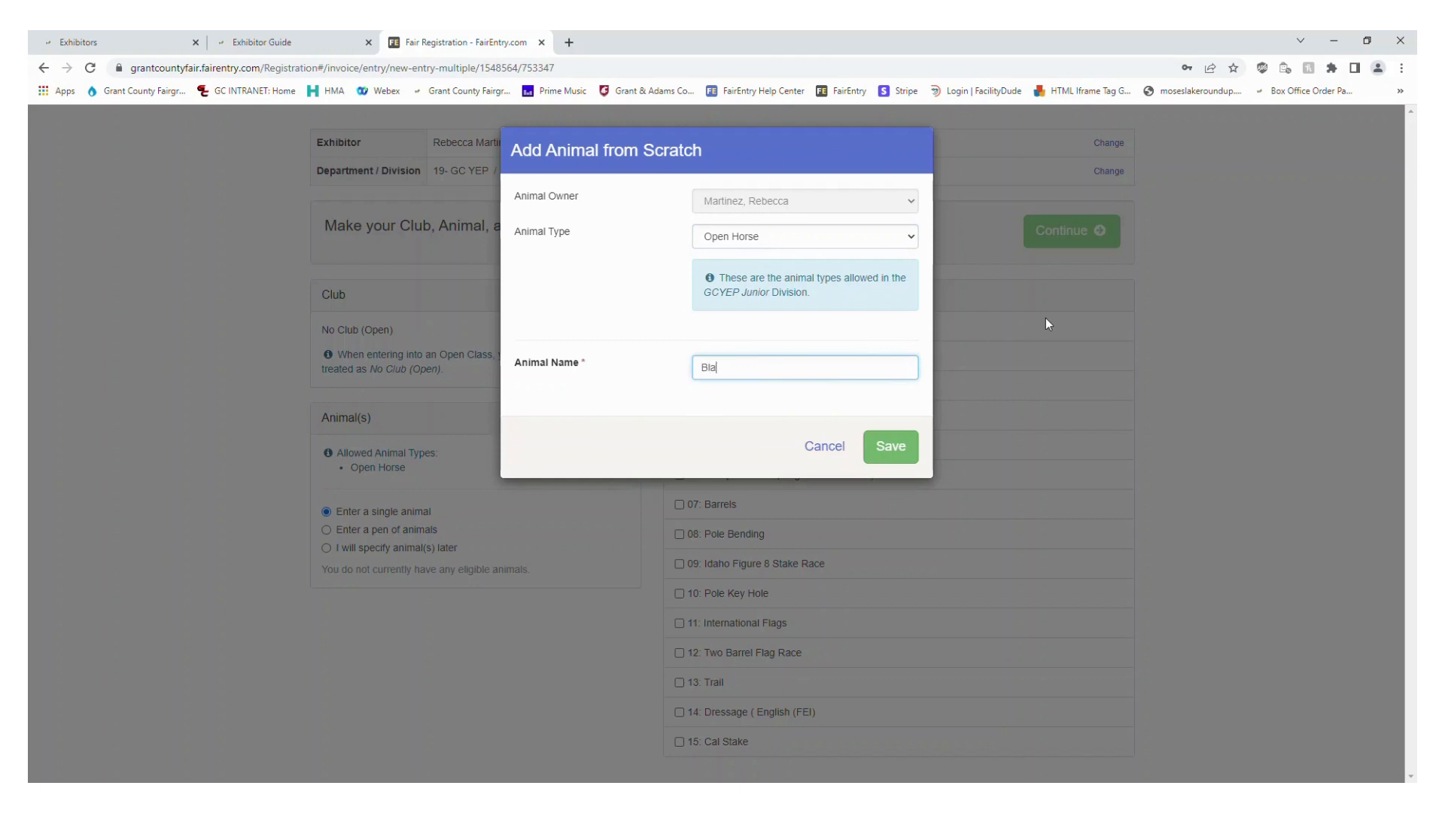
pyautogui.write('ck Beauty')
pyautogui.click(899, 449)
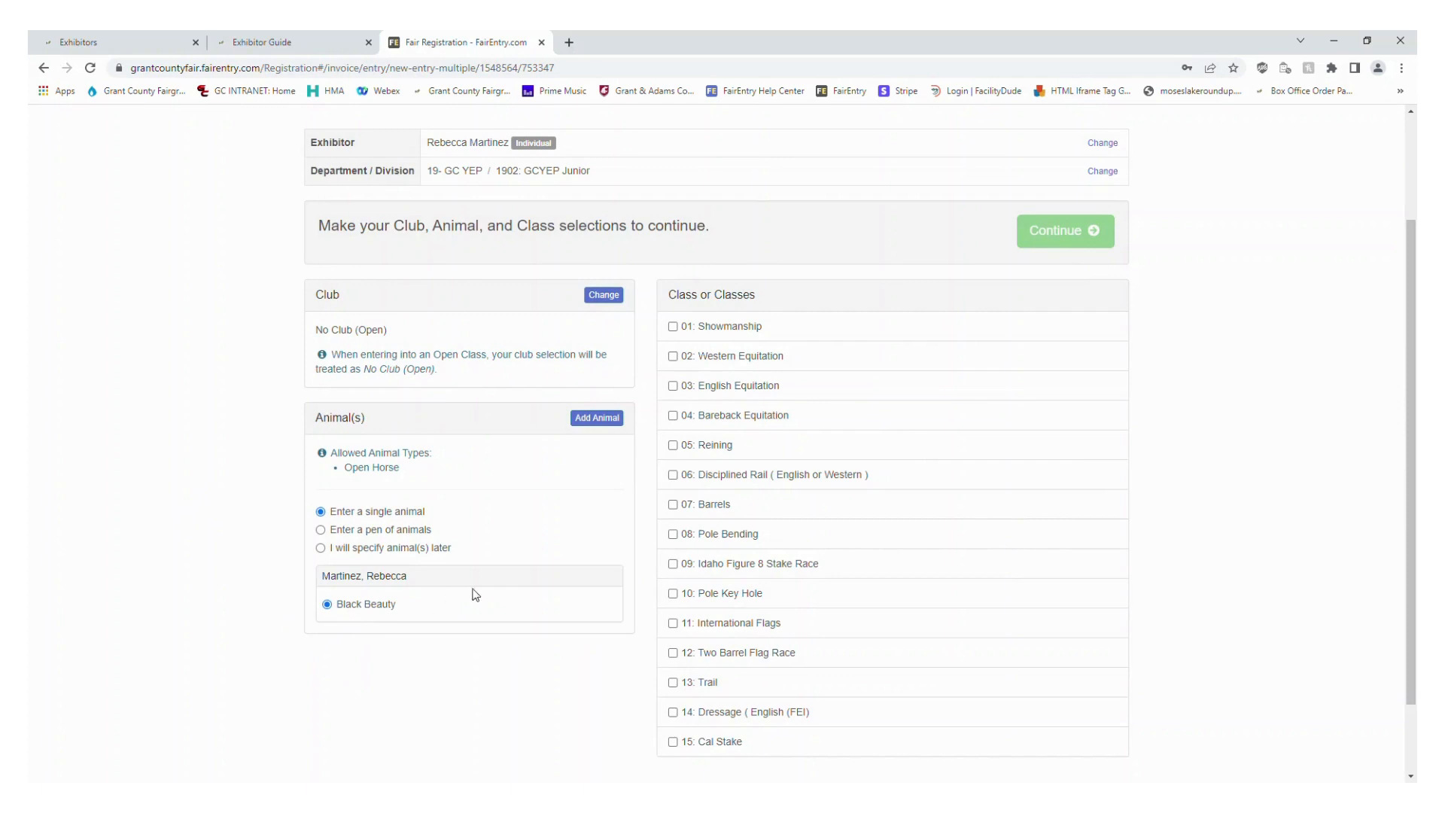
# Select classes 01 Showmanship, 04 Bareback Equitation, 05 Reining, 07 Barrels, 12 Two Barrel Flag Race and 13 Trail for Black Beauty and create the entries
pyautogui.click(744, 326)
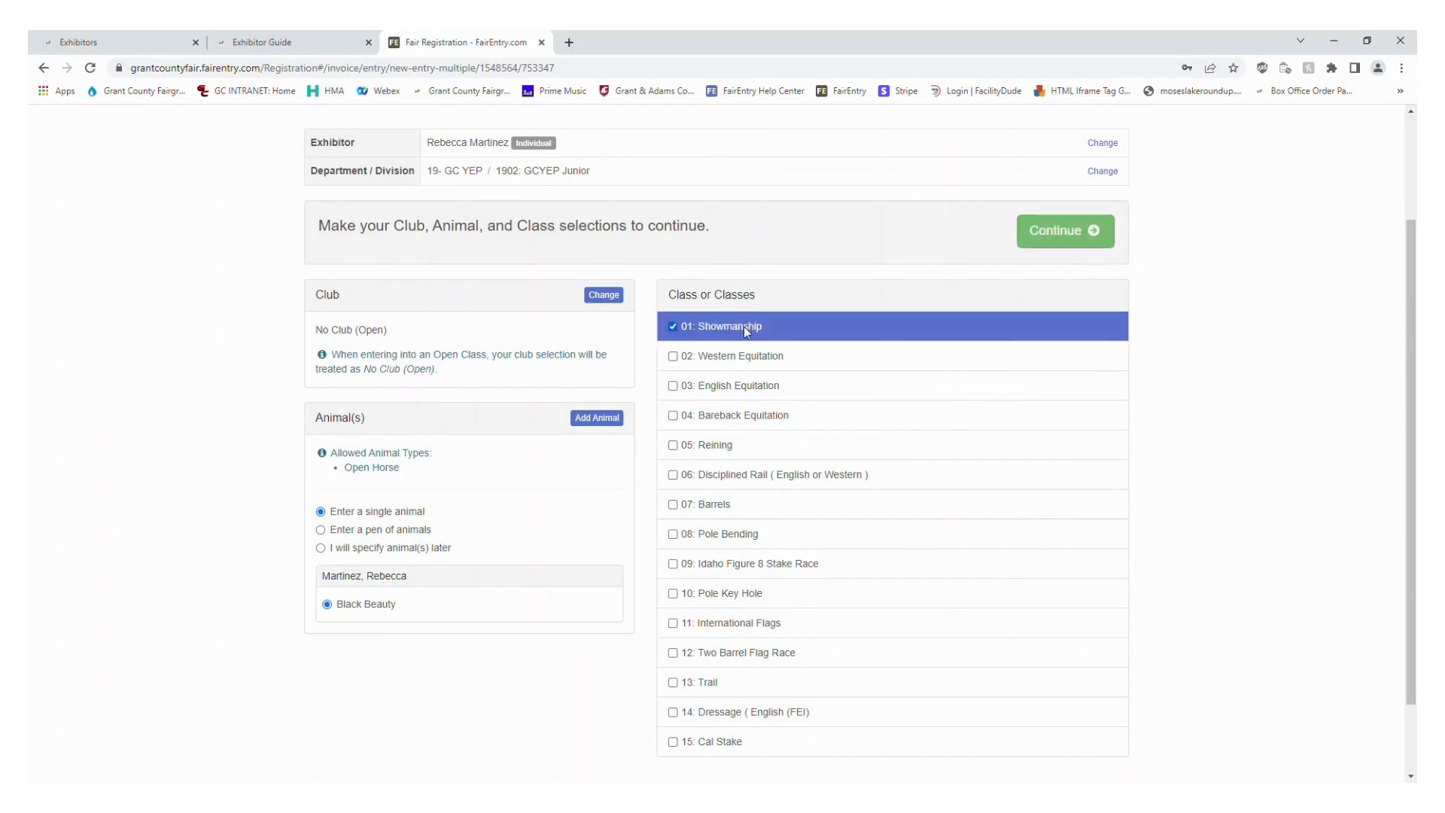
pyautogui.click(748, 415)
pyautogui.click(719, 448)
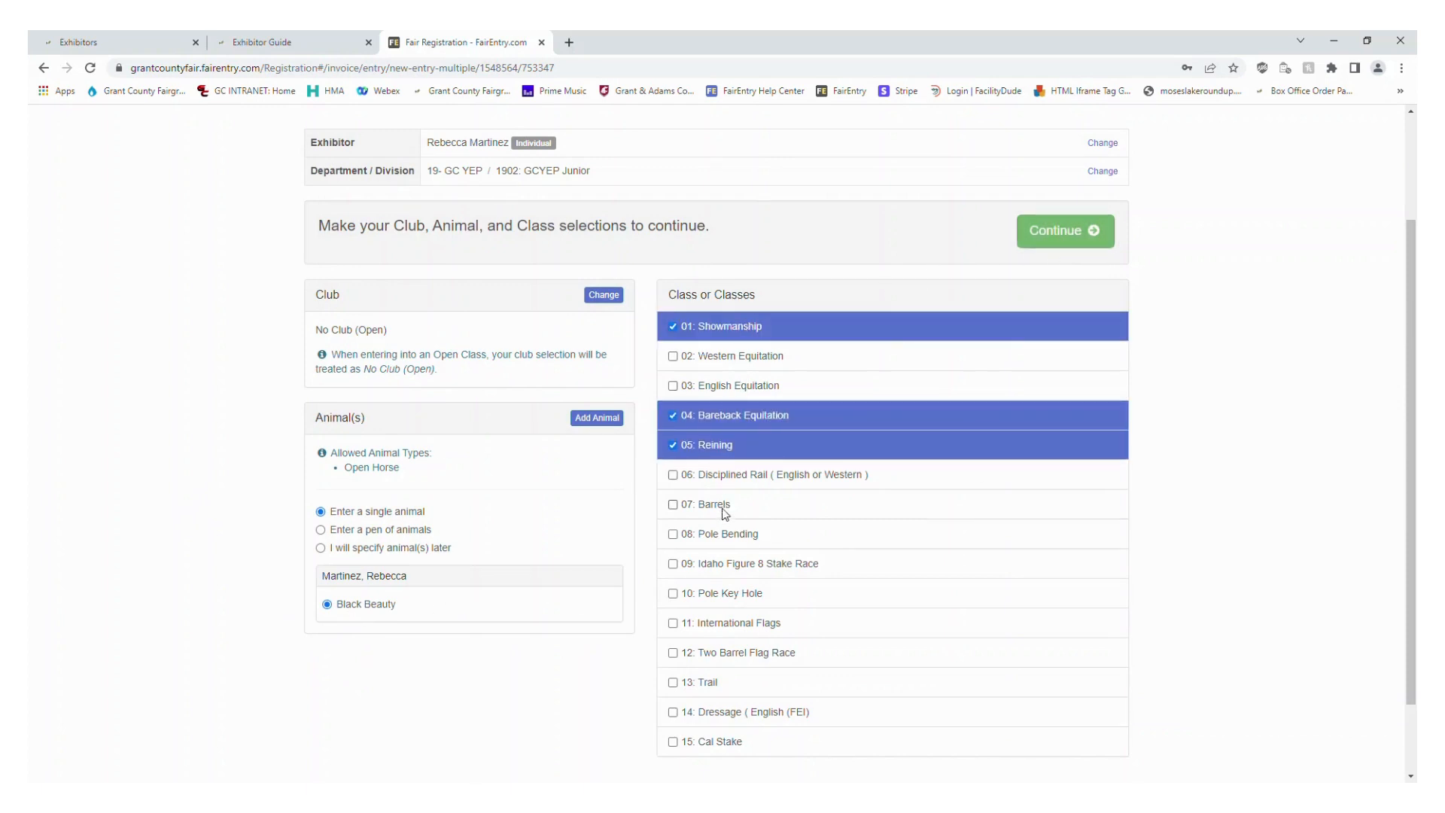
pyautogui.click(727, 504)
pyautogui.click(738, 654)
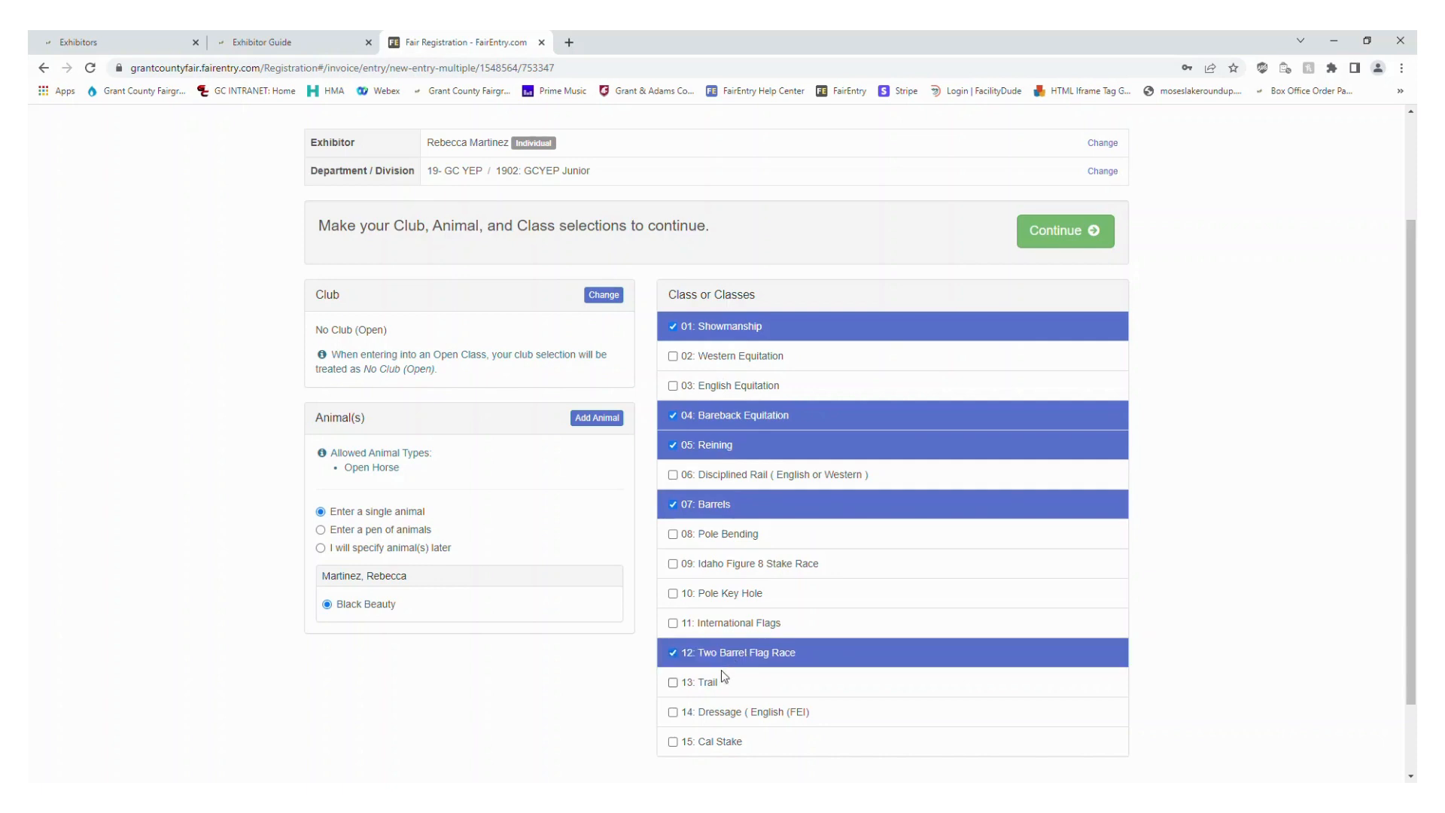
pyautogui.click(724, 681)
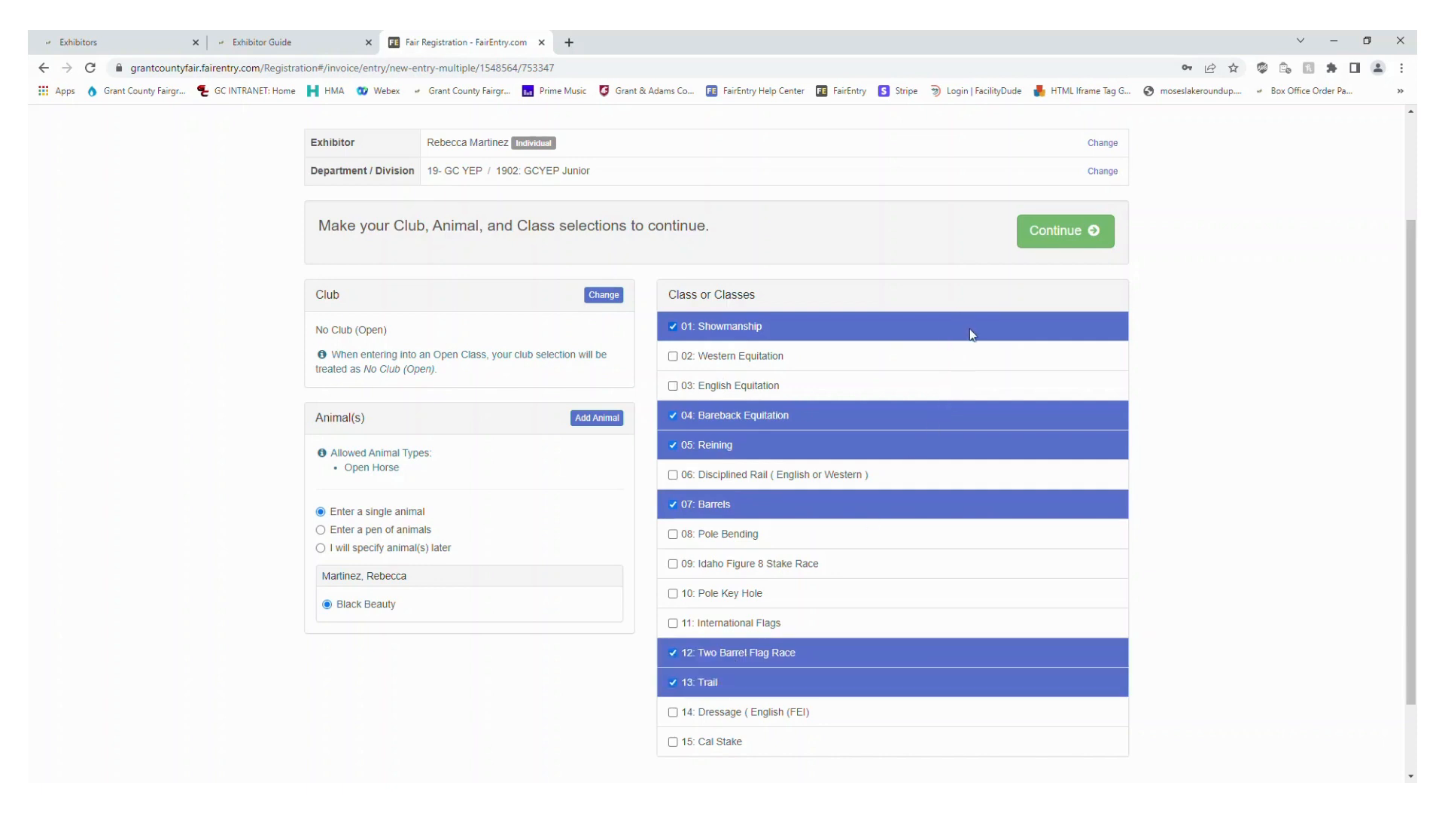
pyautogui.click(1076, 240)
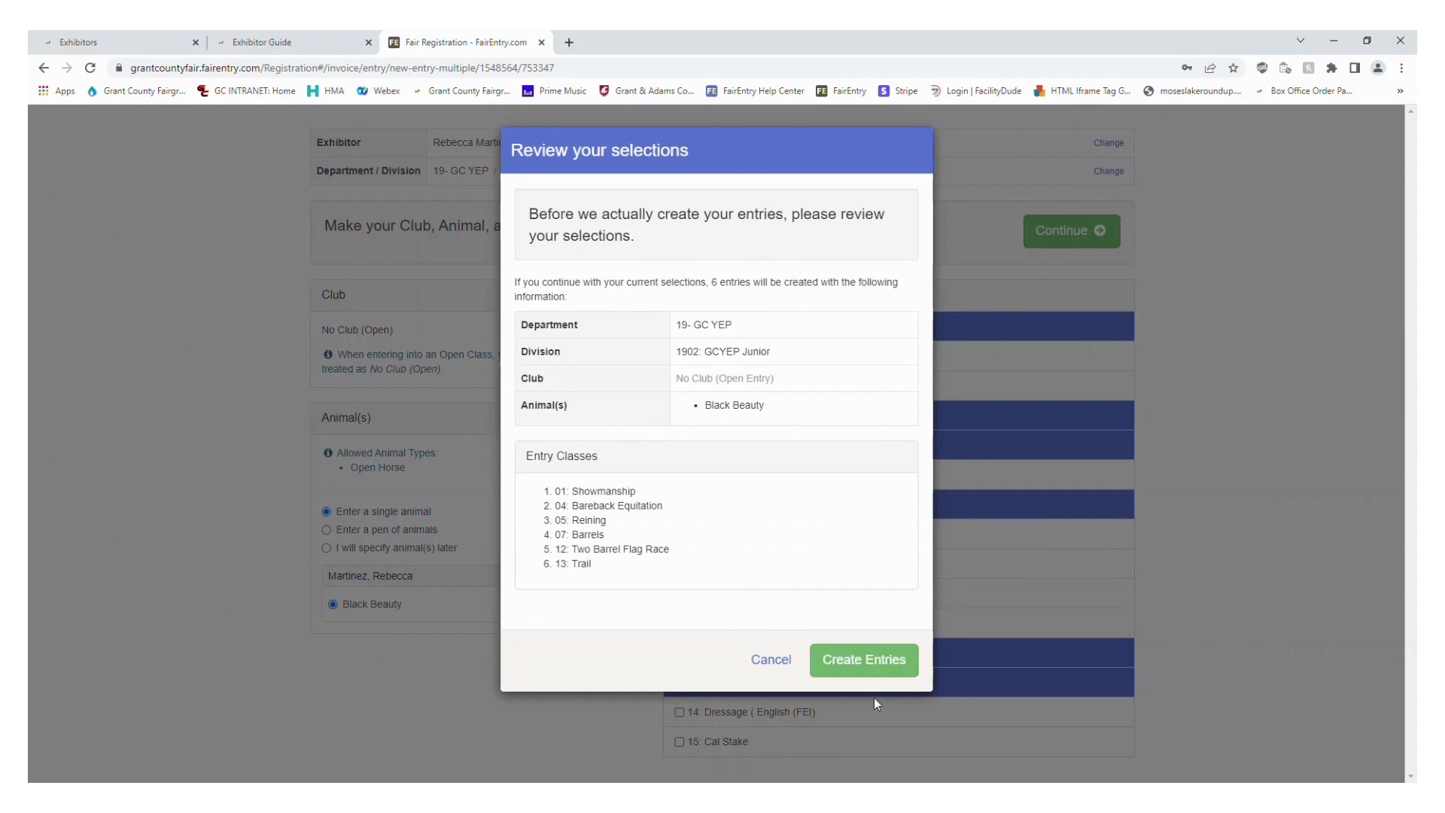
pyautogui.click(894, 664)
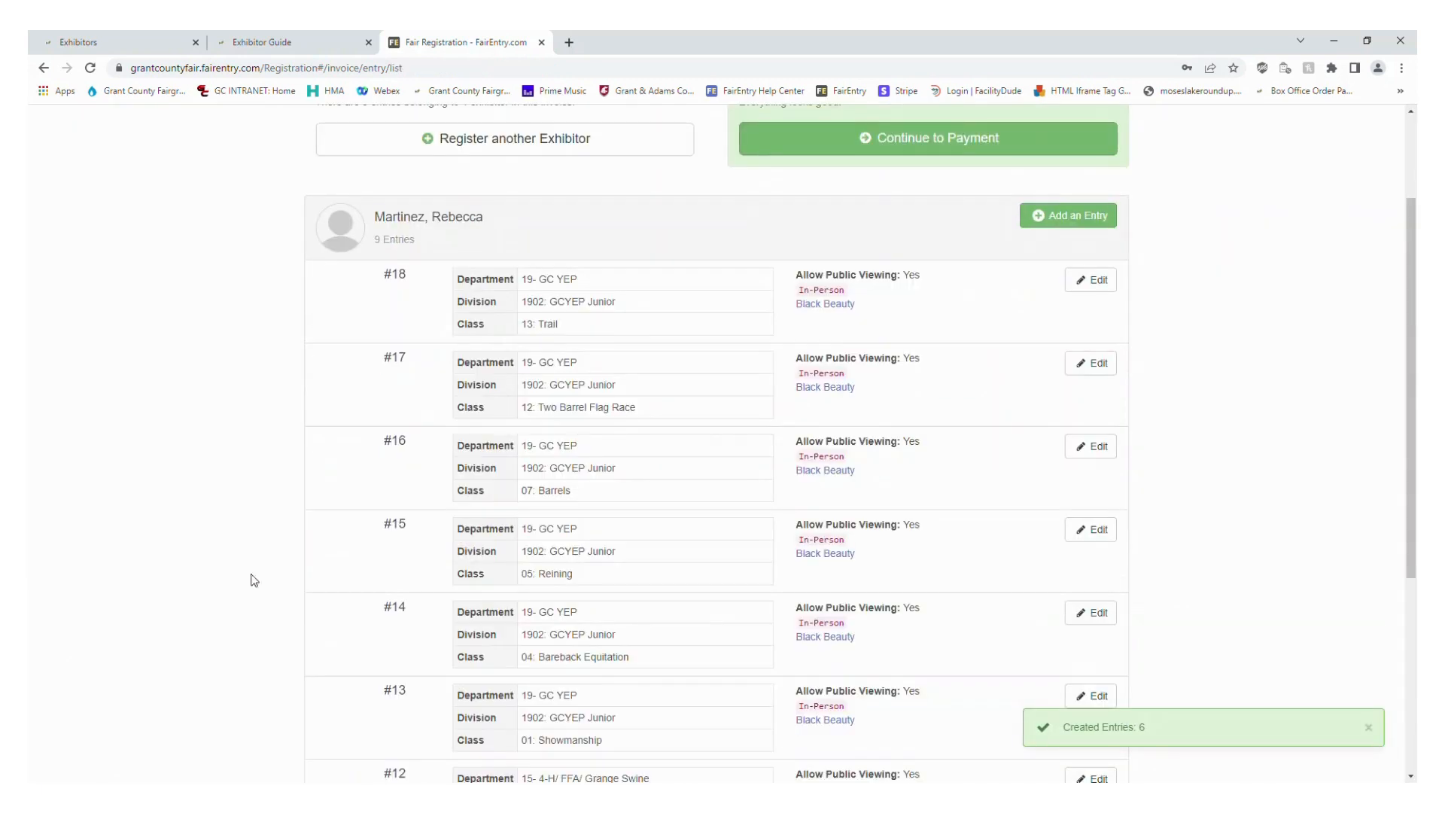
# Review the exhibitor's full list of entries, from the GC YEP horse classes to the swine classes
pyautogui.scroll(-4, 188, 494)
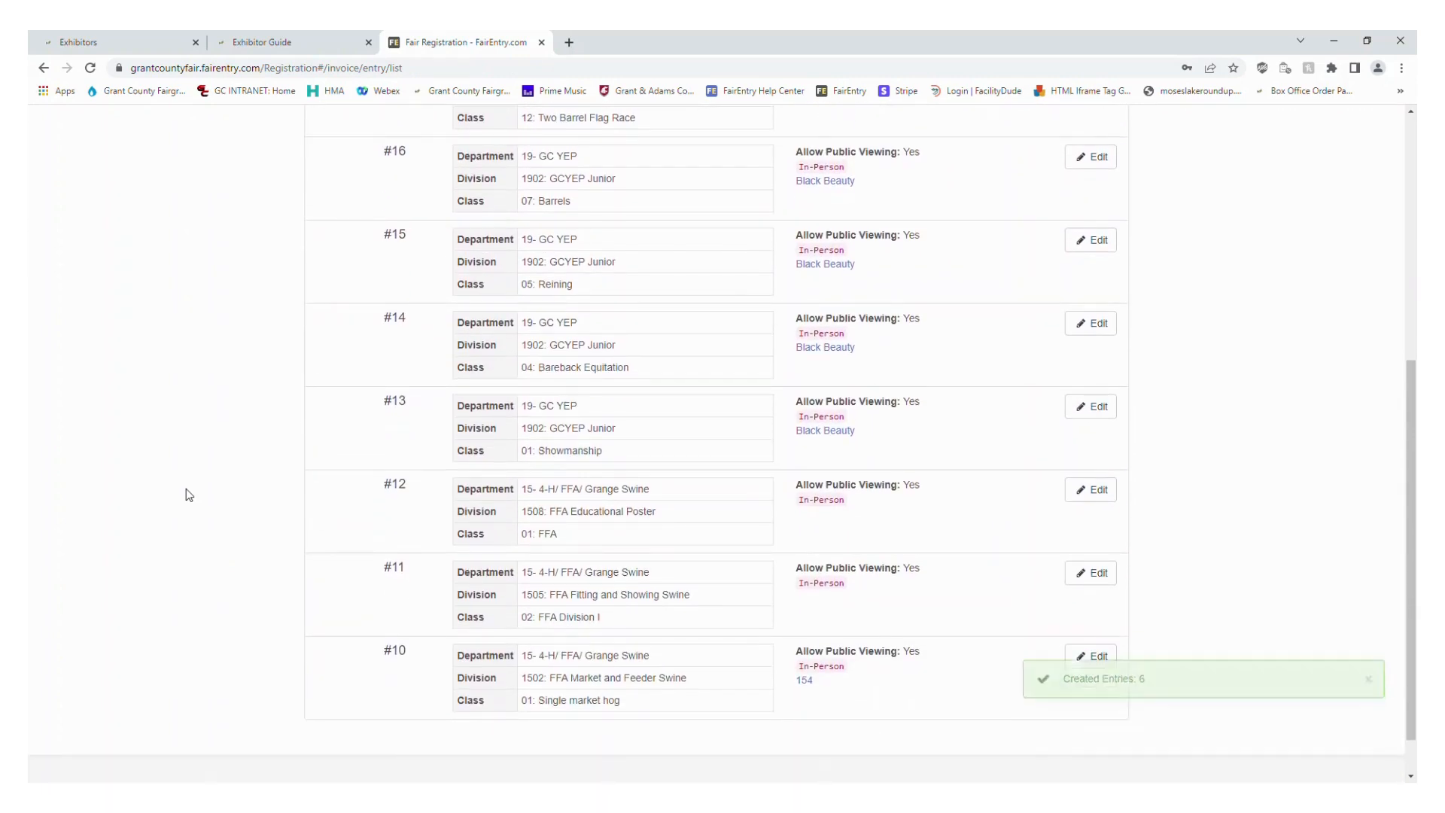
pyautogui.scroll(4, 188, 494)
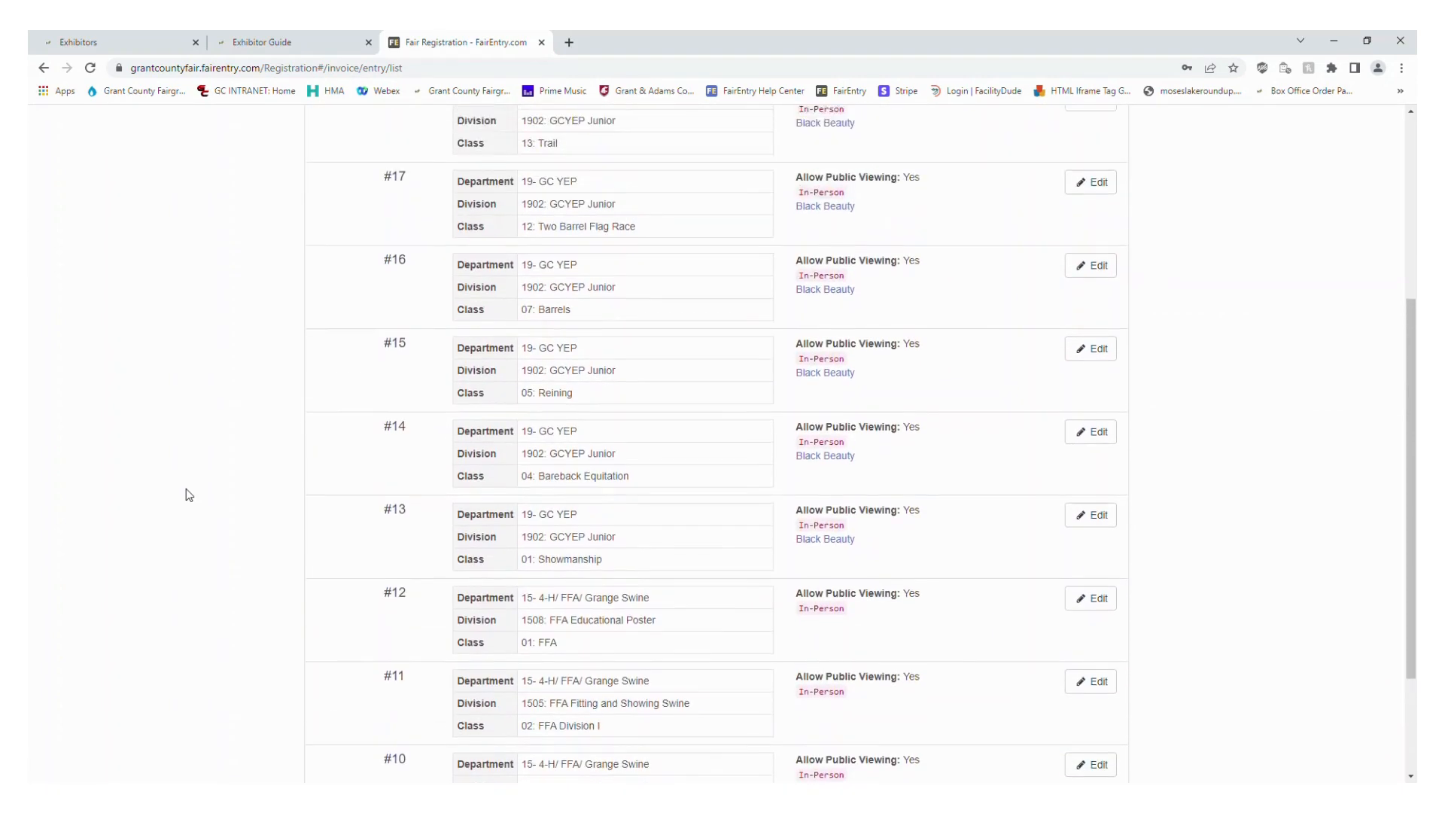
pyautogui.scroll(-2, 188, 495)
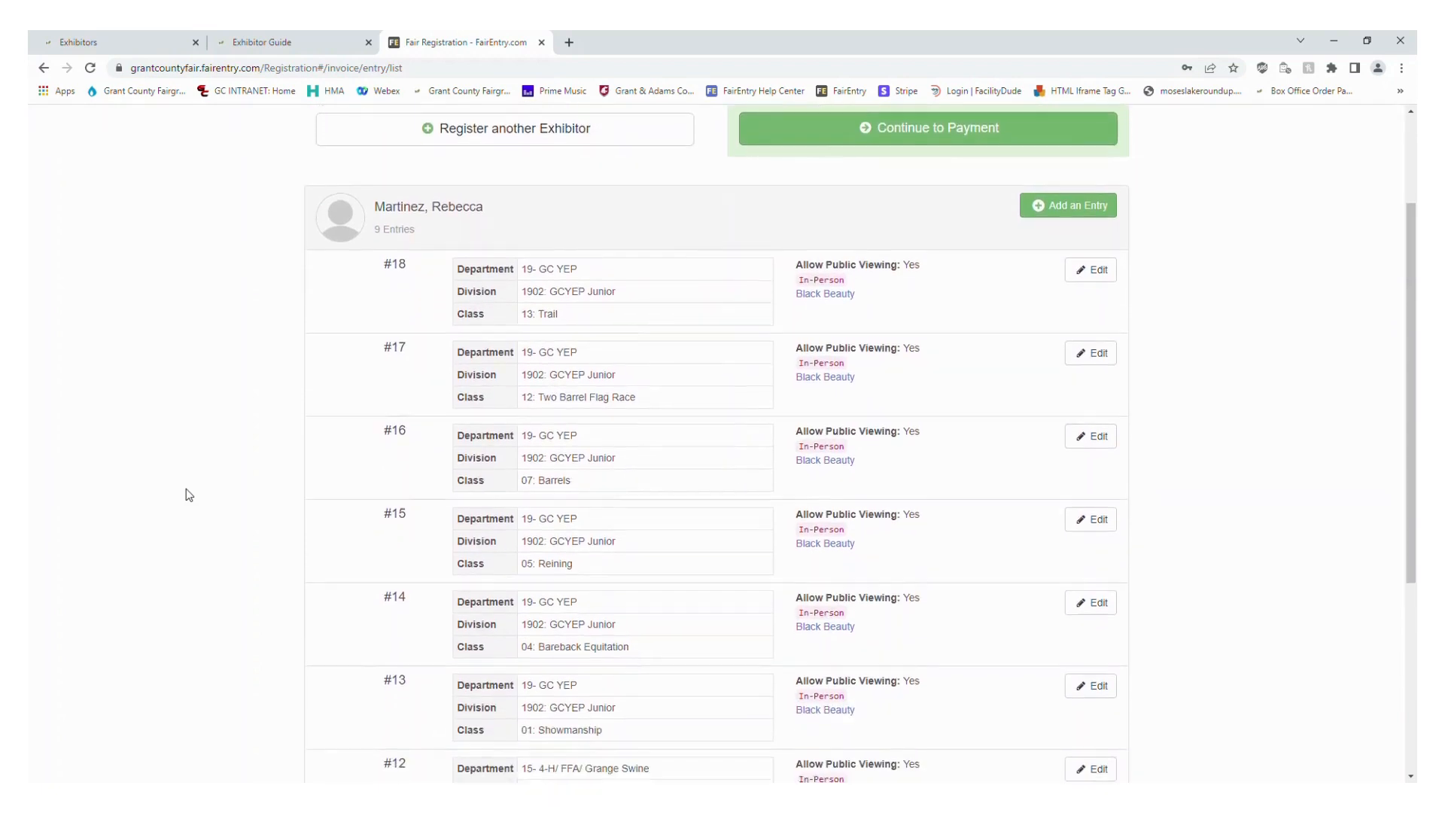
pyautogui.scroll(-1, 188, 494)
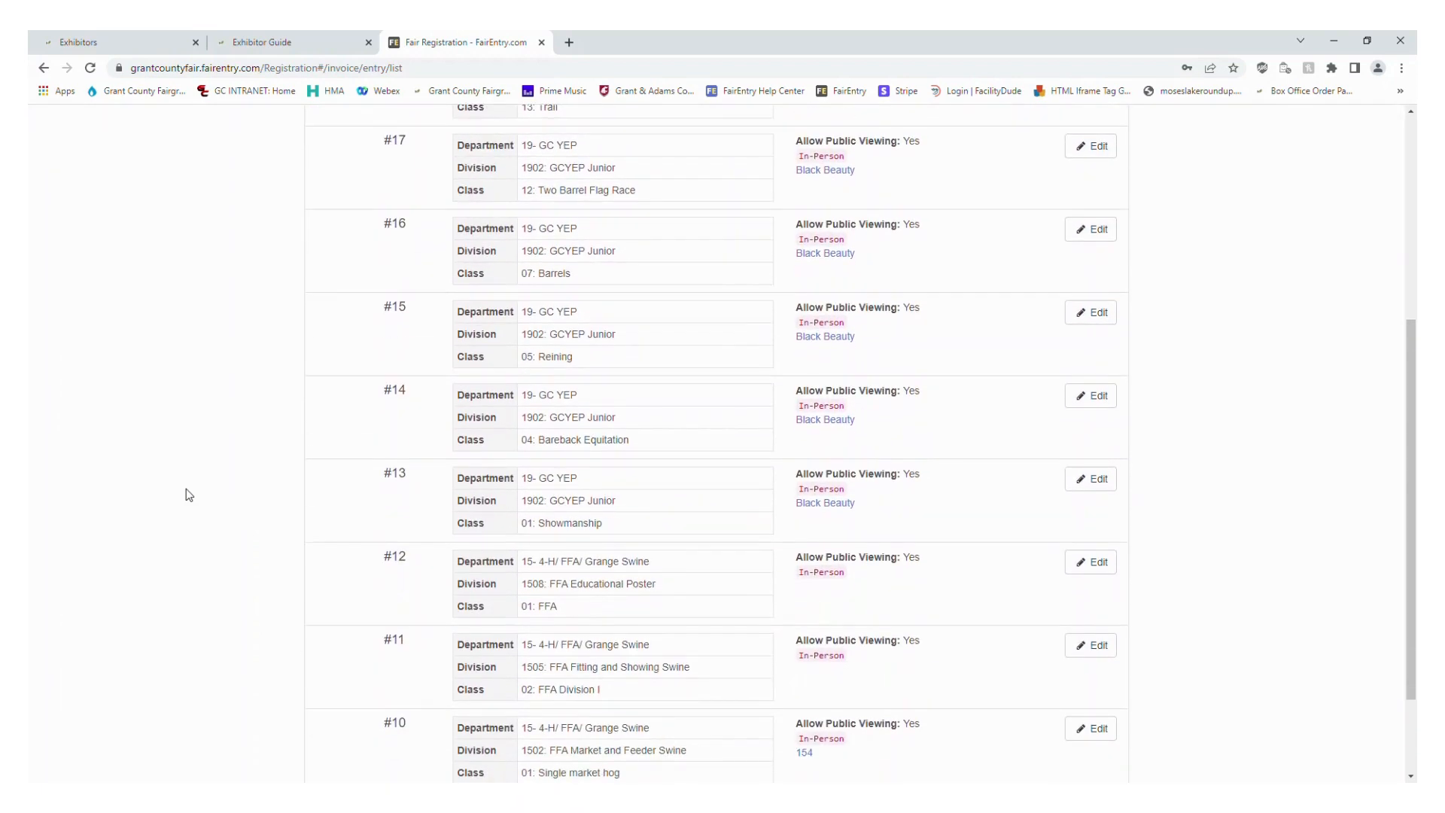
pyautogui.scroll(-1, 188, 494)
pyautogui.scroll(3, 188, 495)
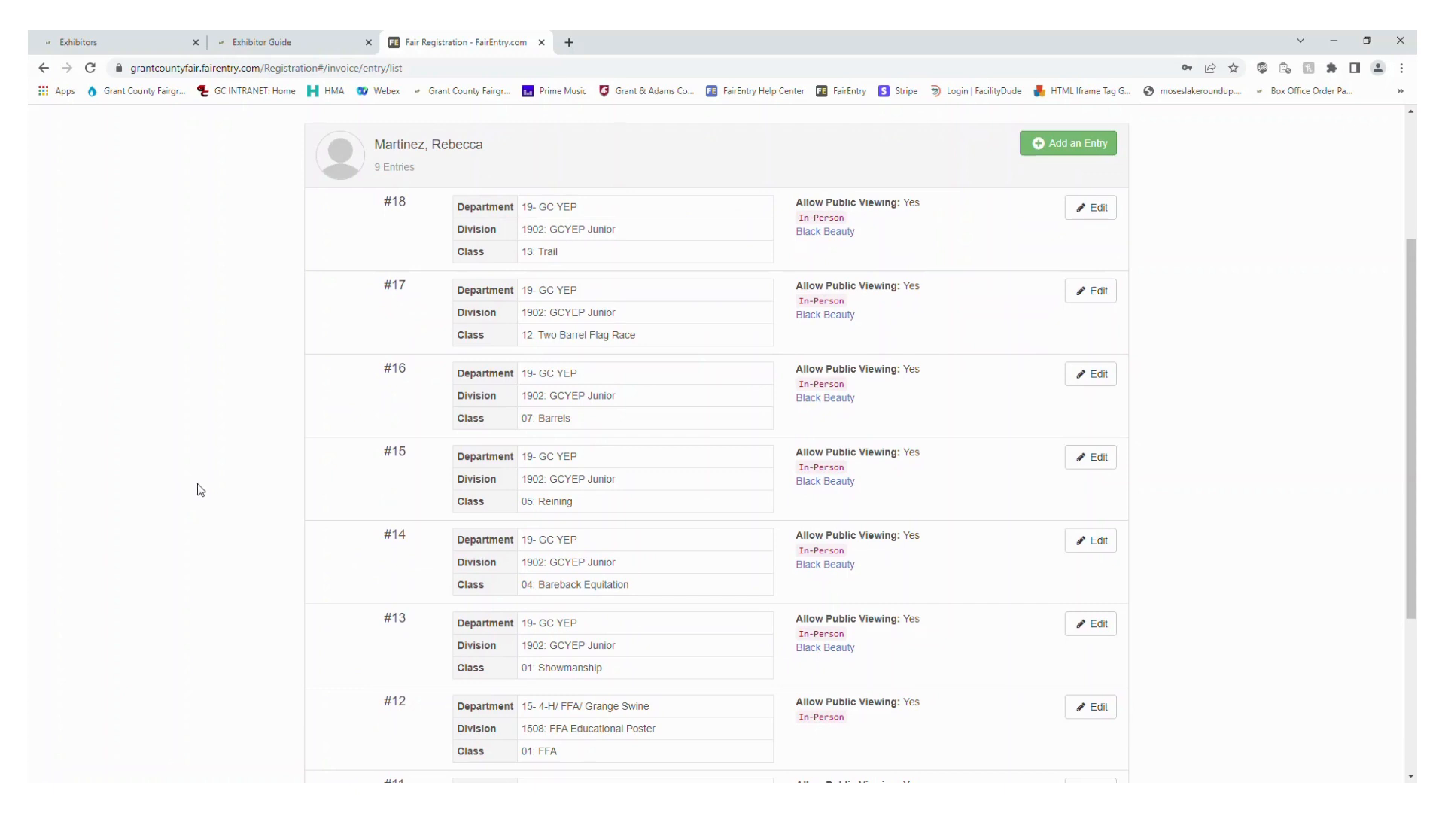
pyautogui.scroll(1, 1159, 322)
pyautogui.scroll(2, 1178, 326)
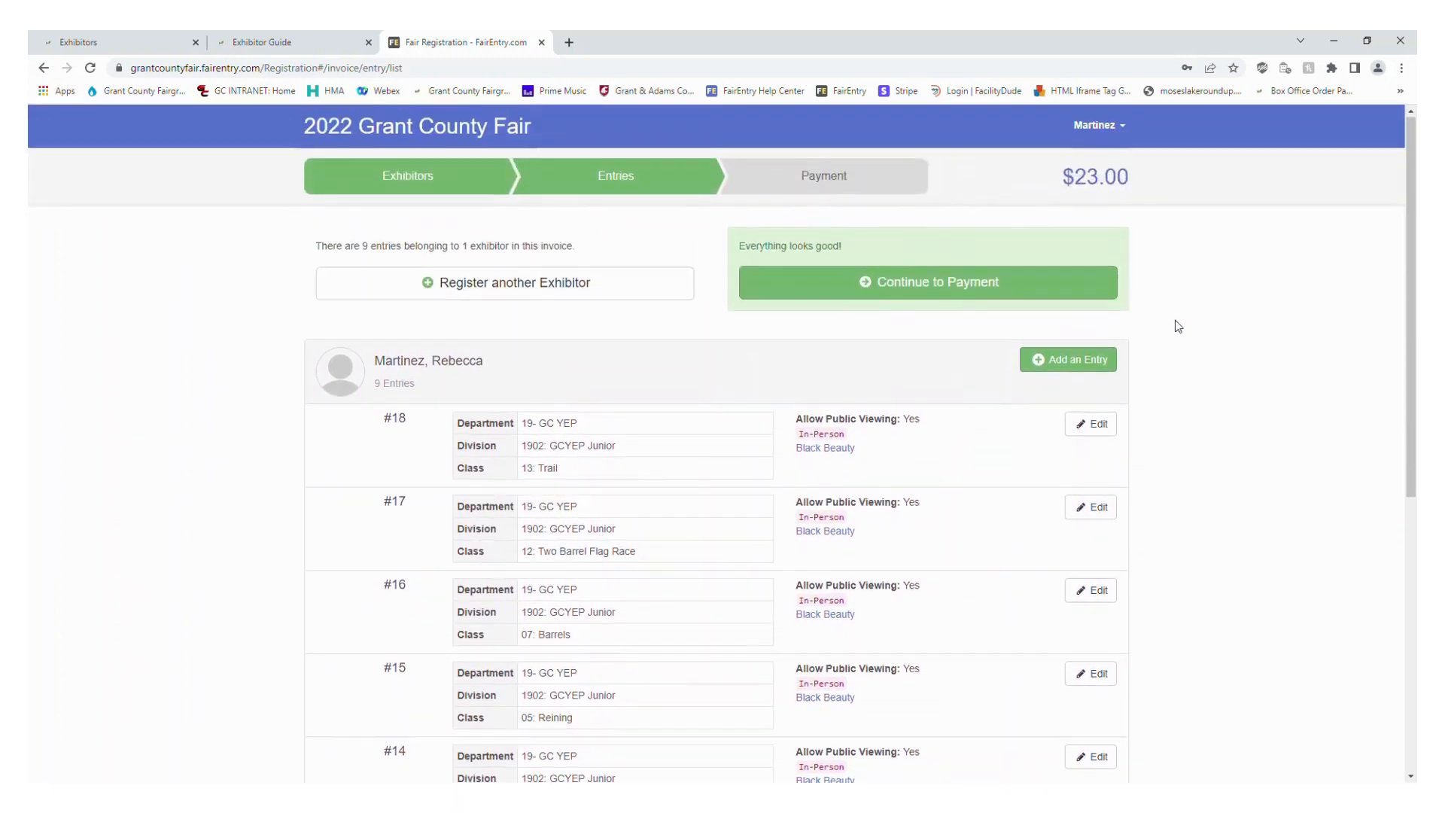
# Start another entry for the same exhibitor in department 17- 4-H/ FFA/ Grange Rabbit, division 1702: FFA Market Rabbit
pyautogui.click(1103, 364)
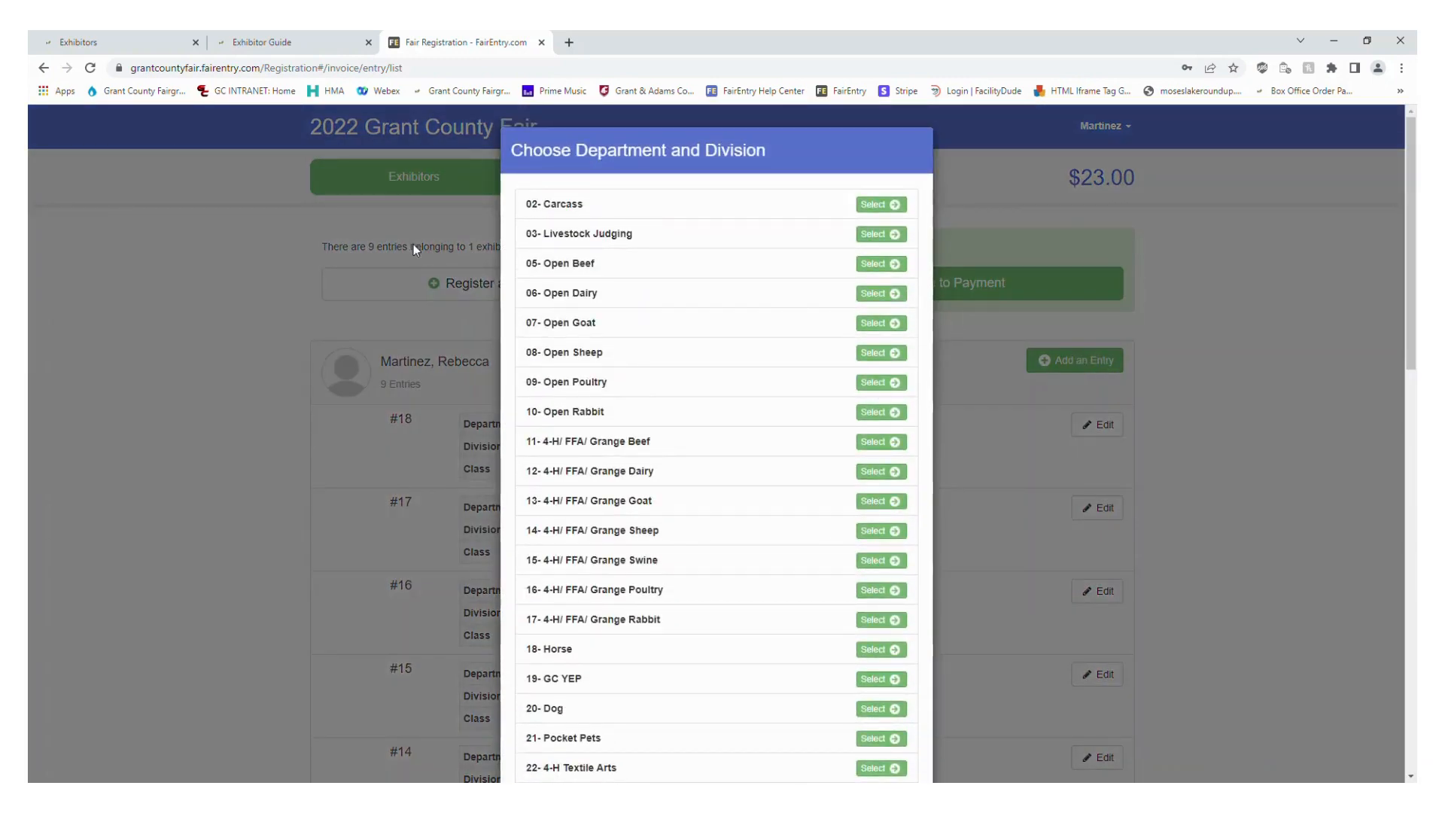
pyautogui.scroll(-2, 651, 353)
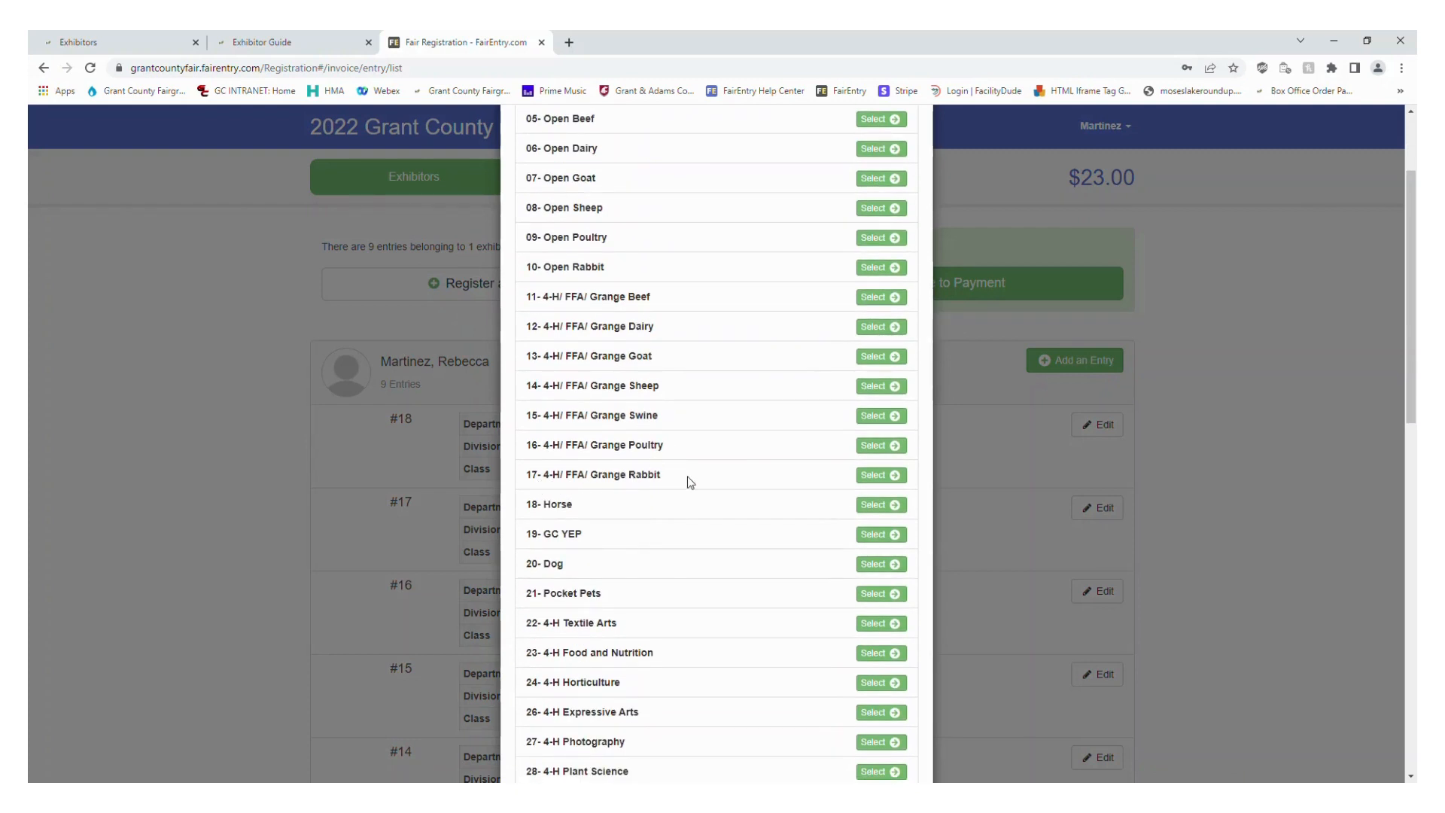
pyautogui.click(876, 479)
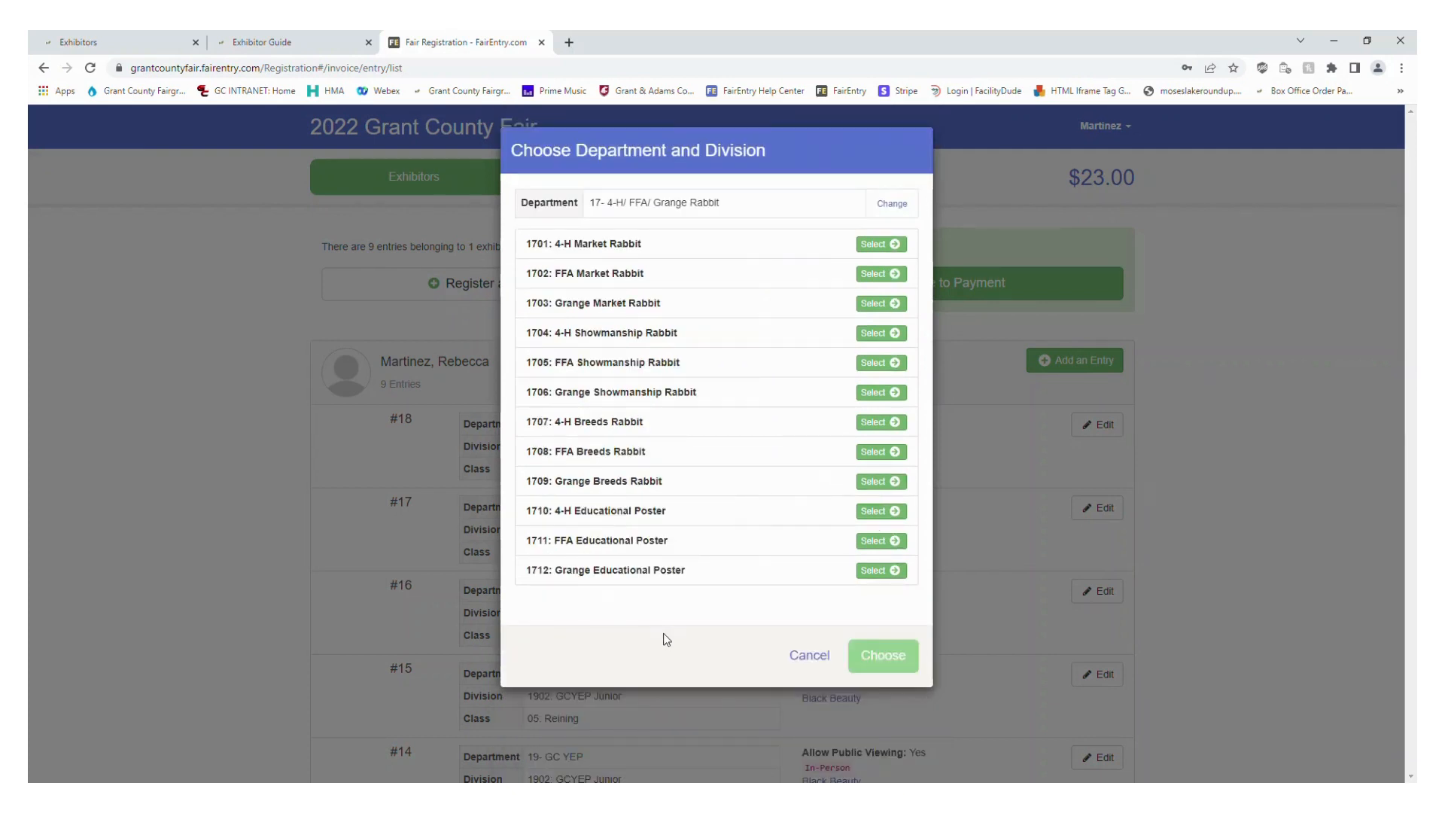
pyautogui.click(876, 275)
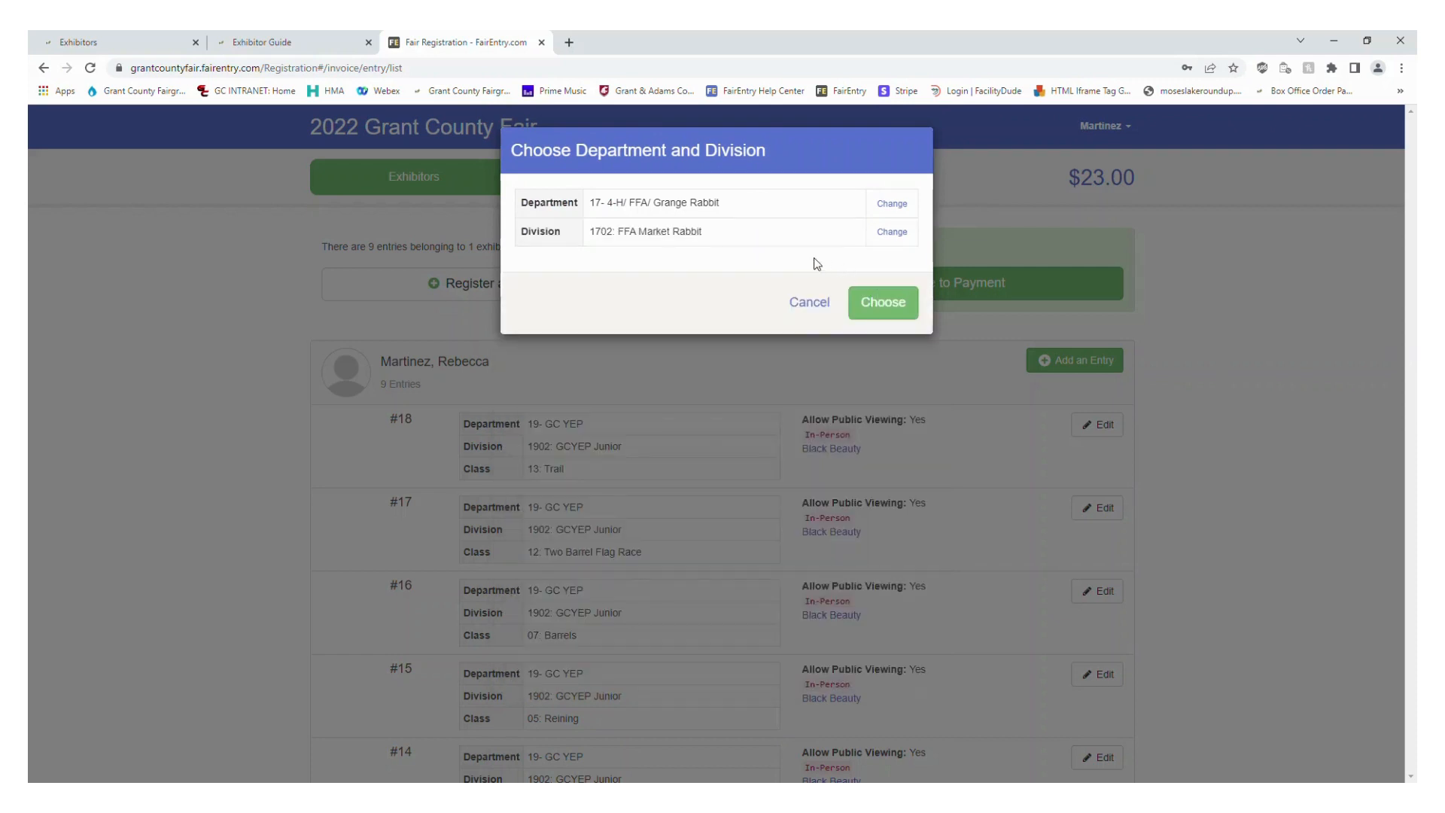
pyautogui.click(903, 314)
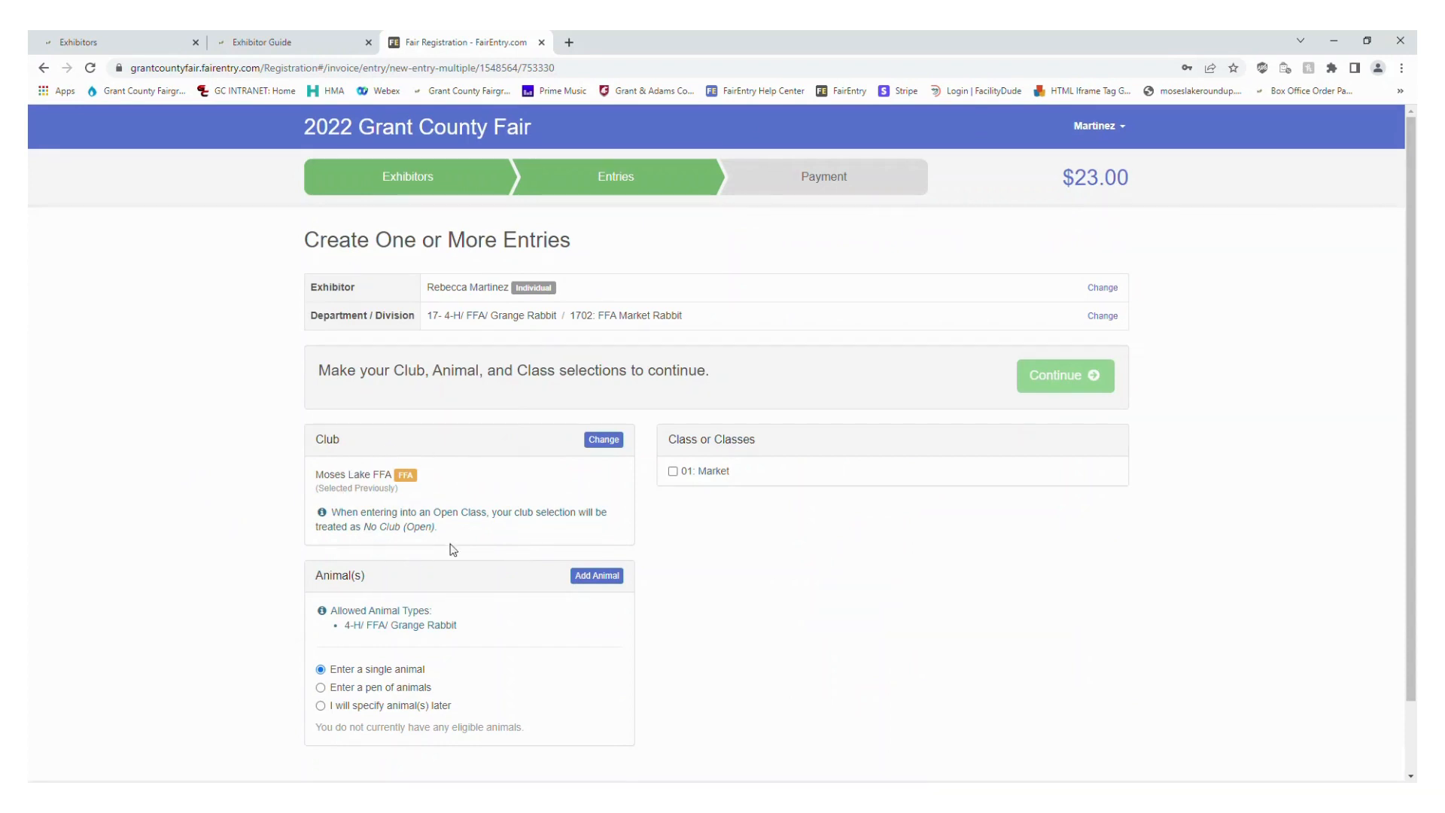
# Add a male 4-H/ FFA/ Grange Rabbit with tattoo AI334 and a breed to the entry and save it
pyautogui.scroll(-1, 489, 505)
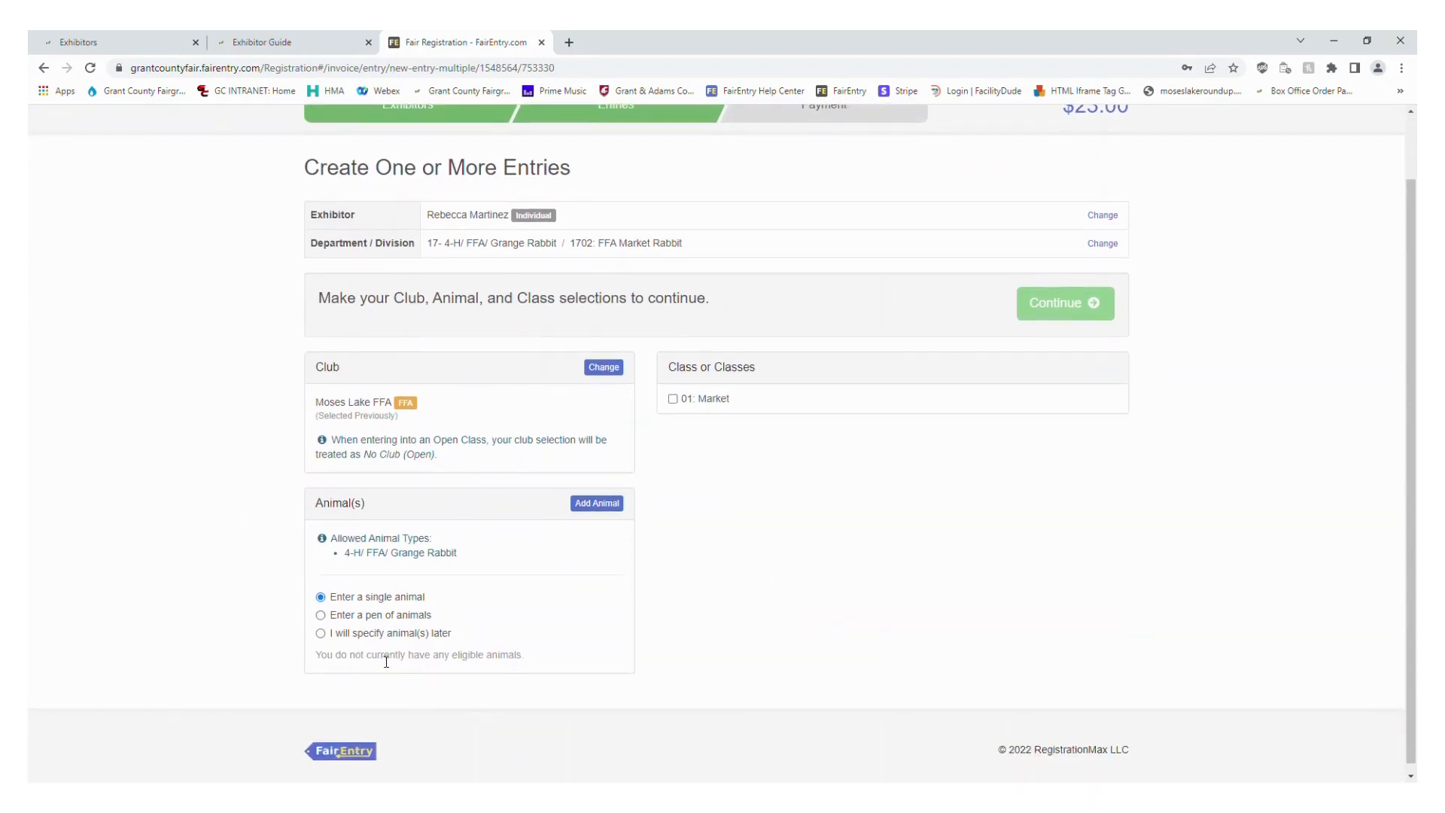
pyautogui.click(605, 509)
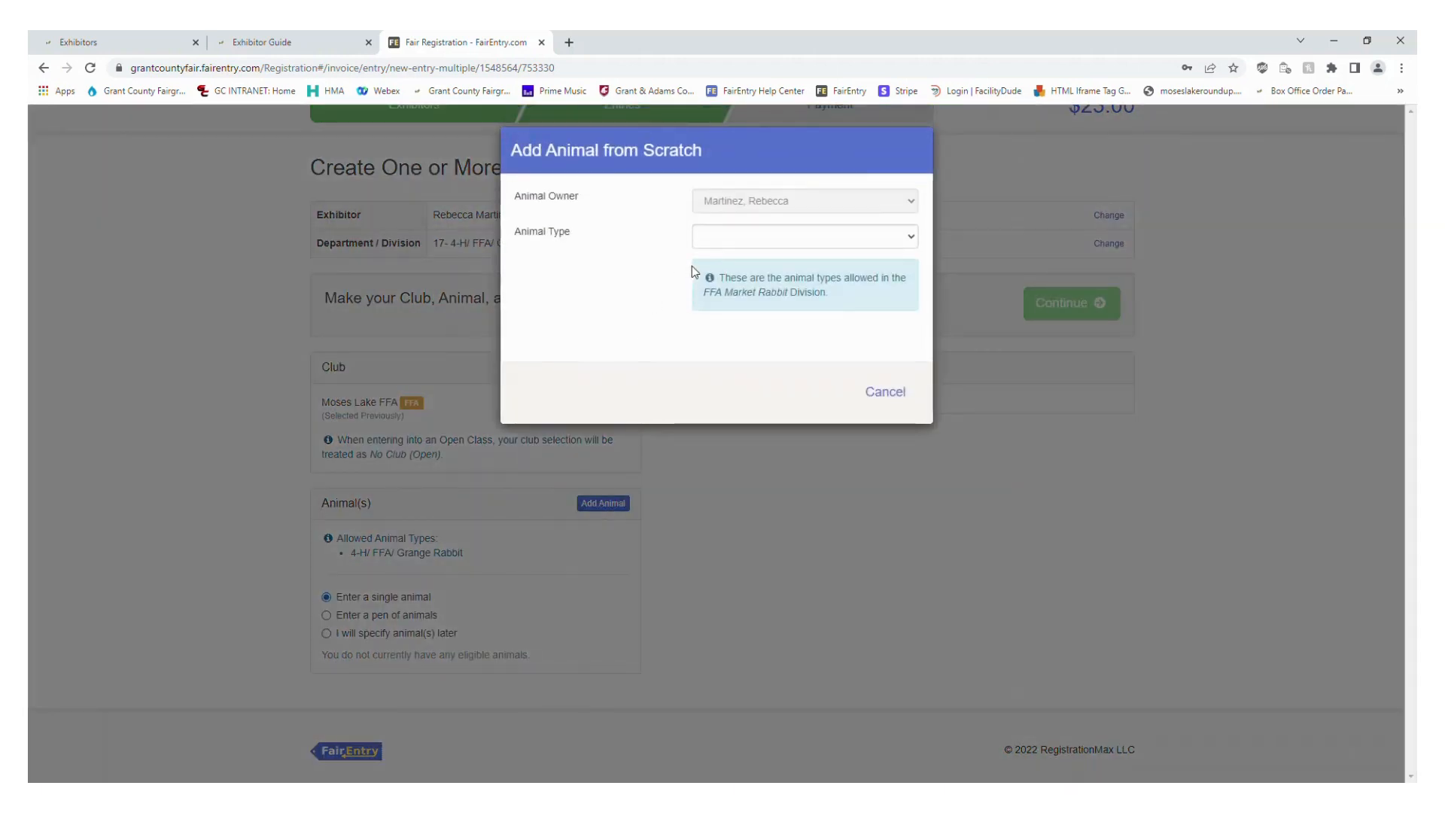
pyautogui.click(718, 238)
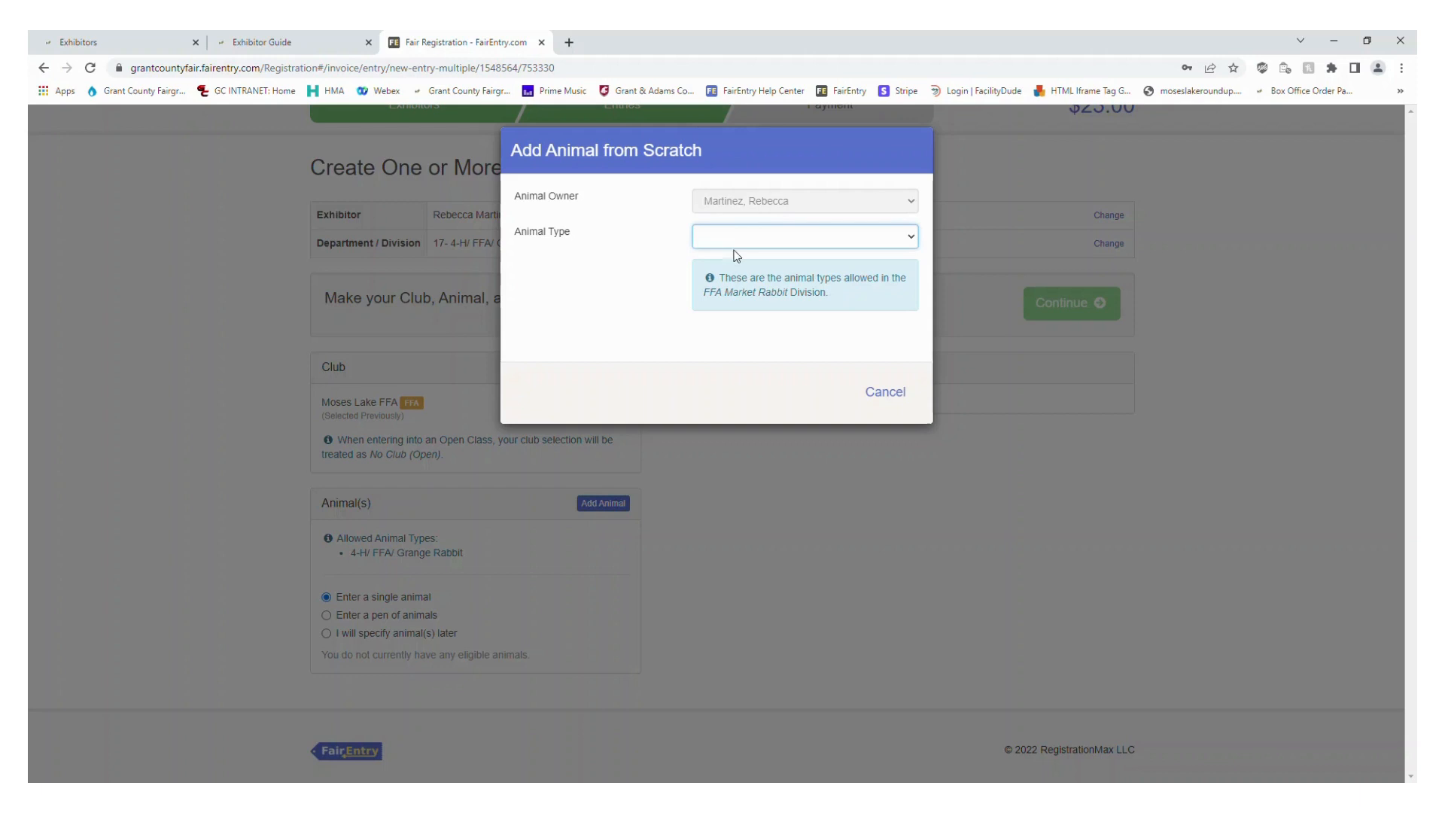
pyautogui.click(765, 273)
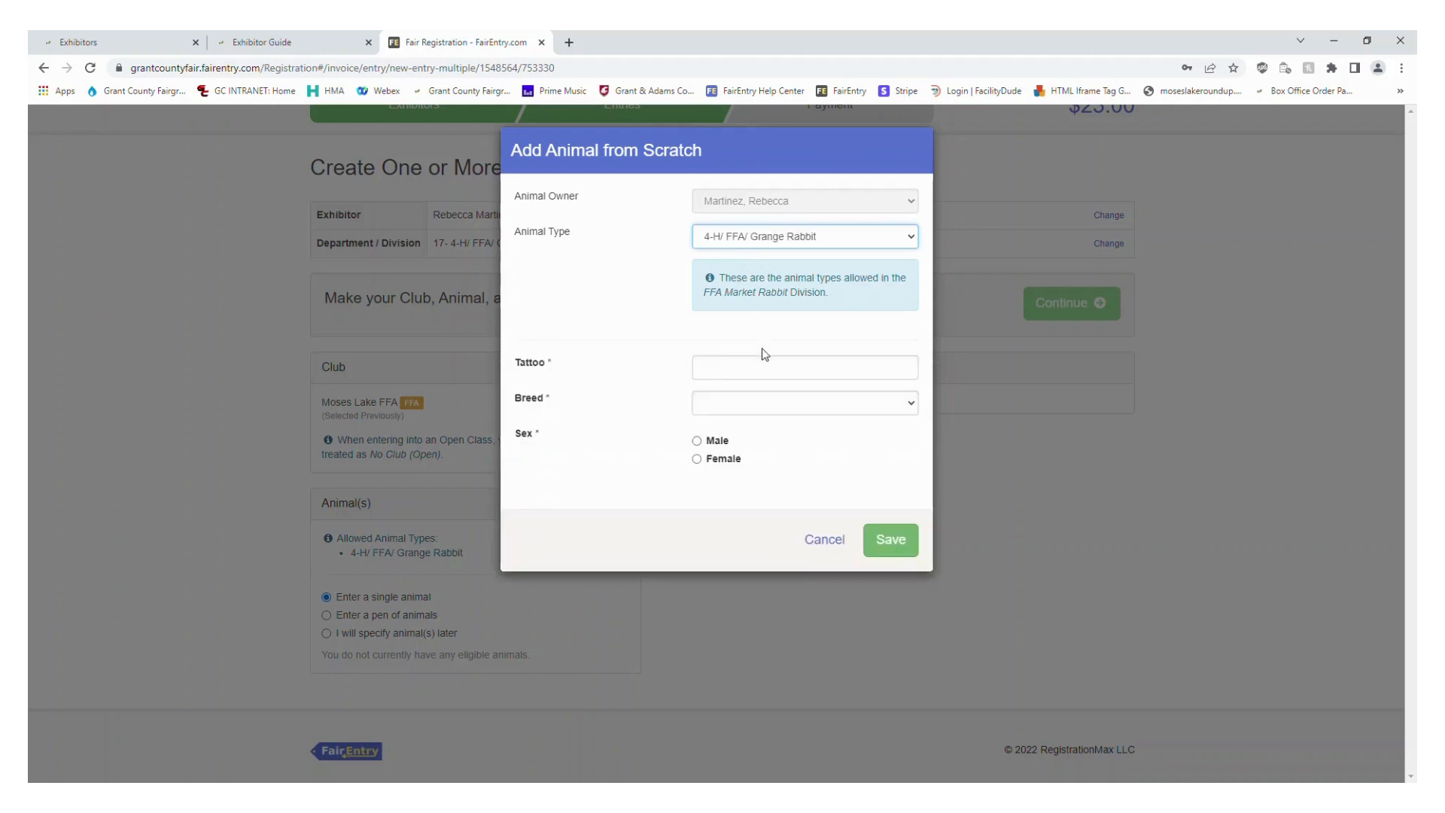
pyautogui.click(764, 379)
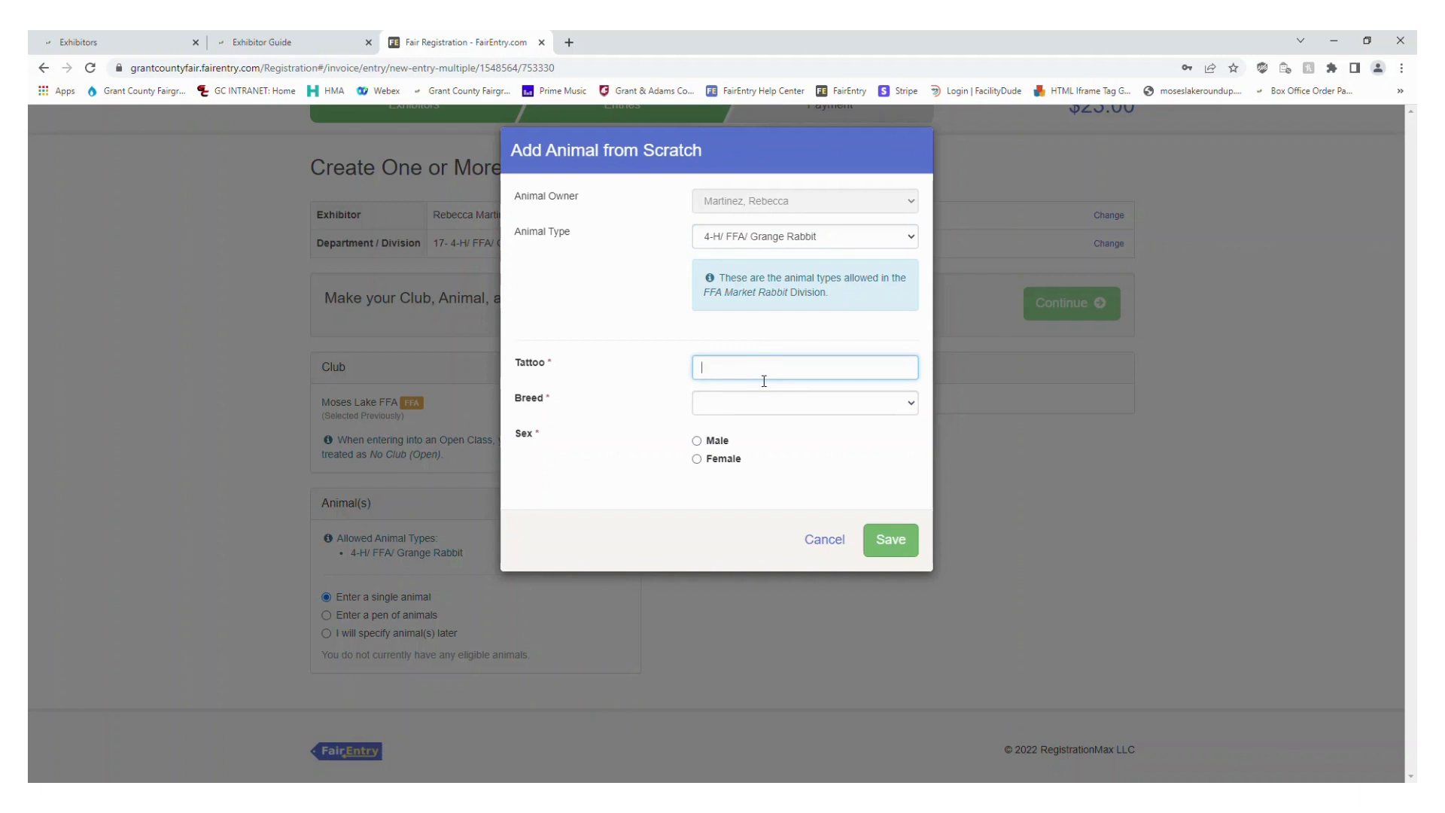
pyautogui.write('Al334')
pyautogui.click(766, 395)
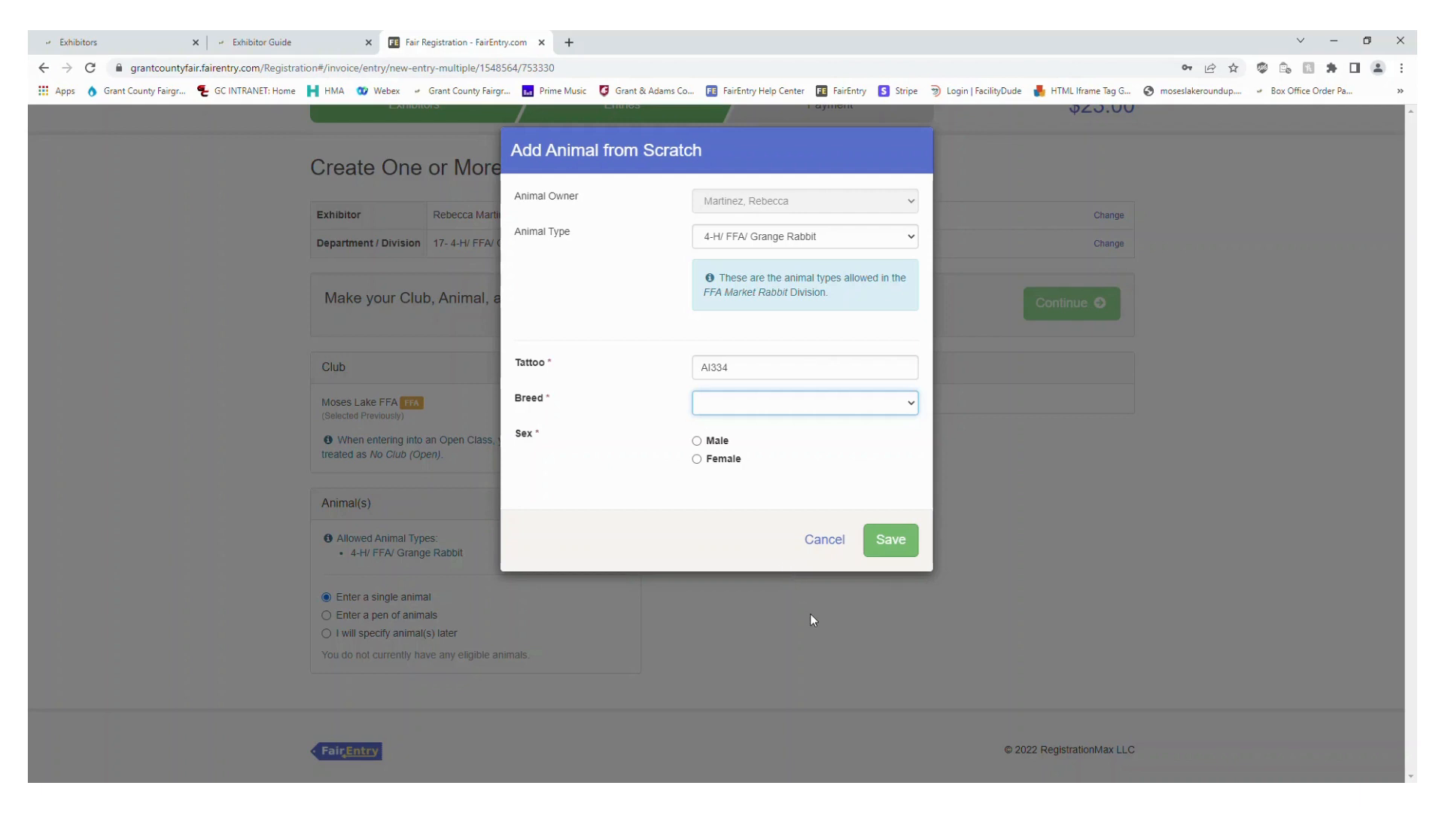
pyautogui.click(789, 579)
pyautogui.click(723, 442)
pyautogui.click(893, 541)
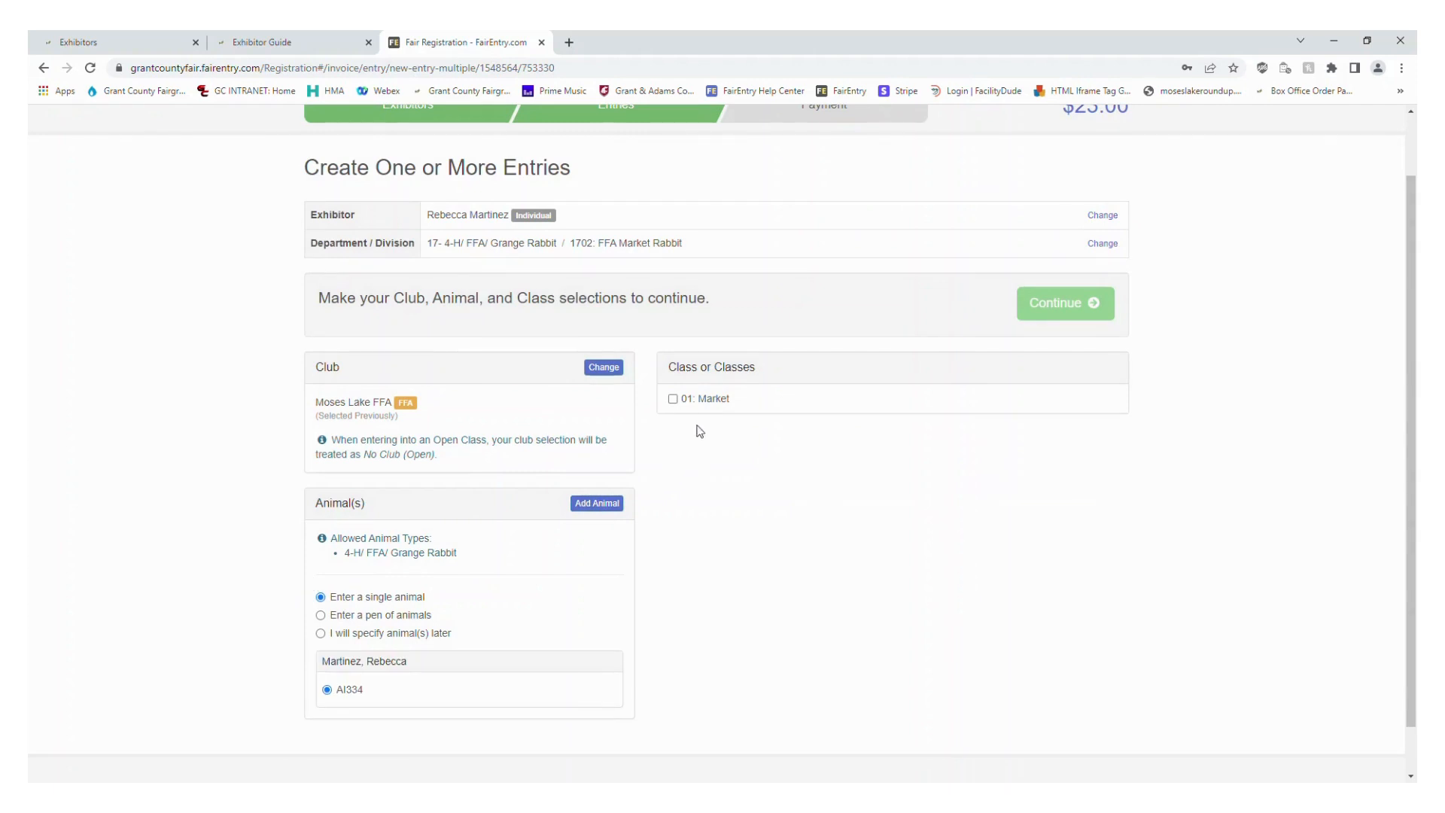
# Select class 01: Market for the rabbit and create the entry
pyautogui.click(707, 404)
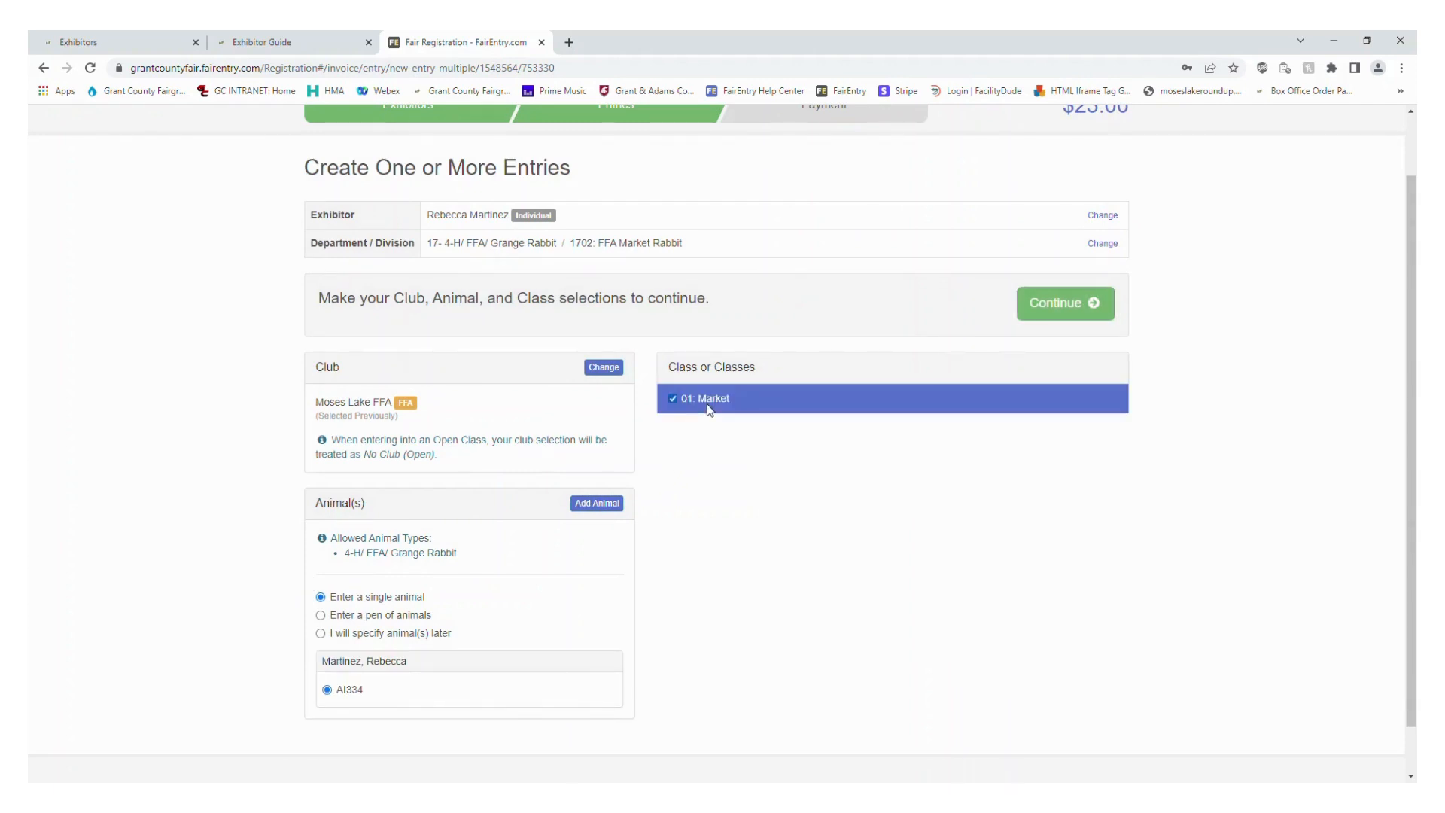
pyautogui.click(1084, 304)
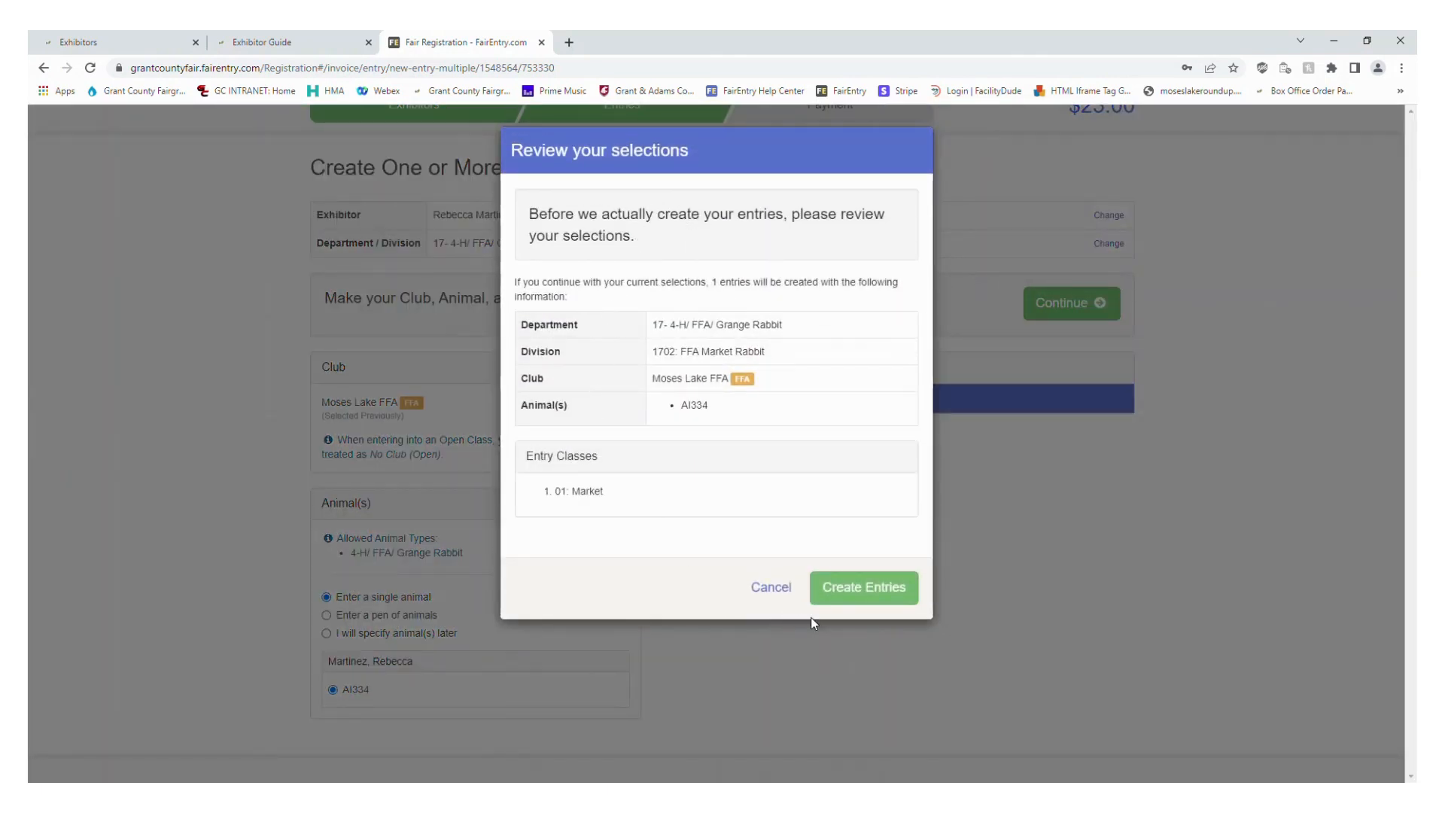
pyautogui.click(882, 606)
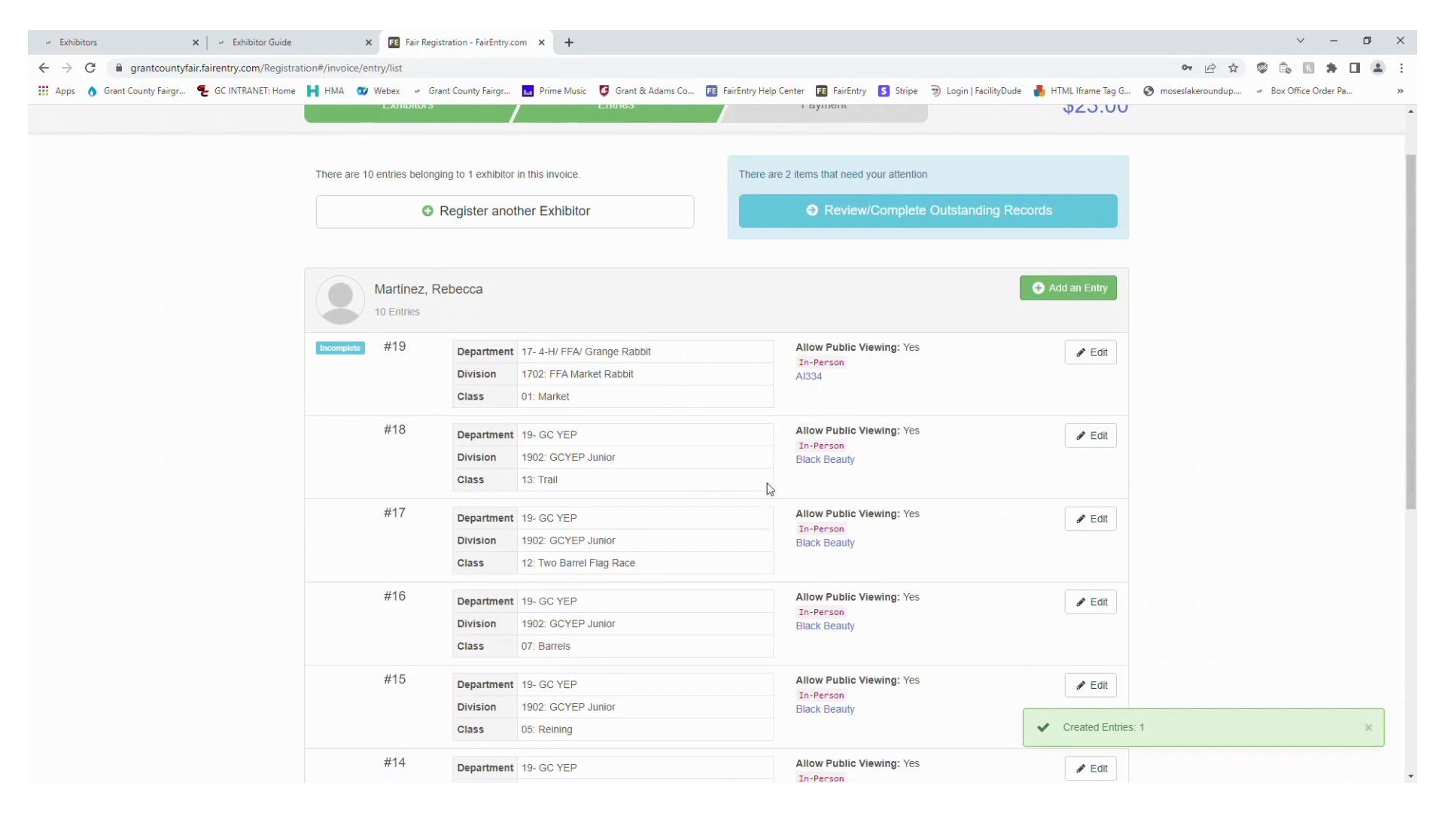
# Complete the Questions part of the rabbit entry's outstanding records and proceed to its required files
pyautogui.click(869, 218)
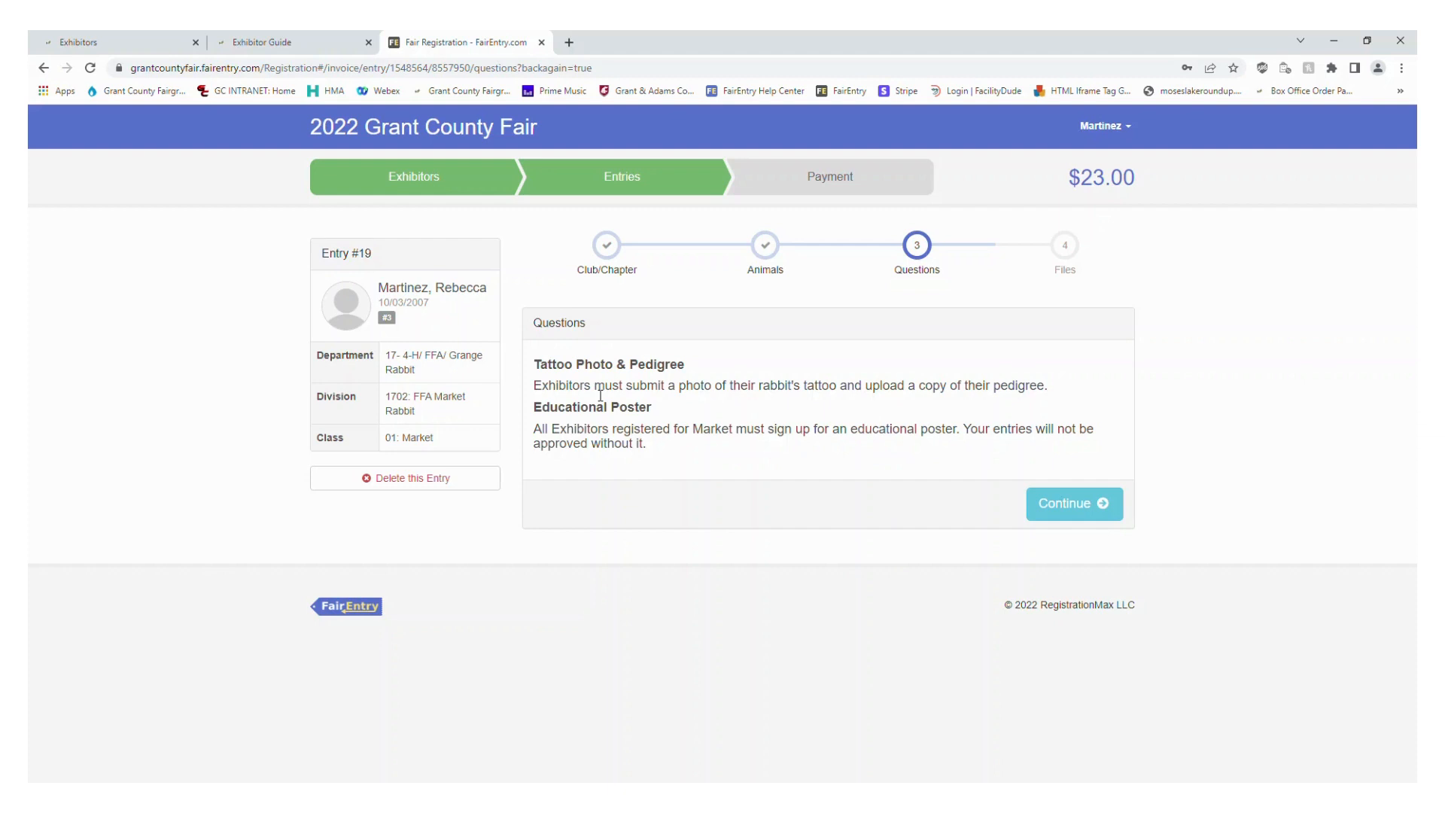
pyautogui.click(1098, 511)
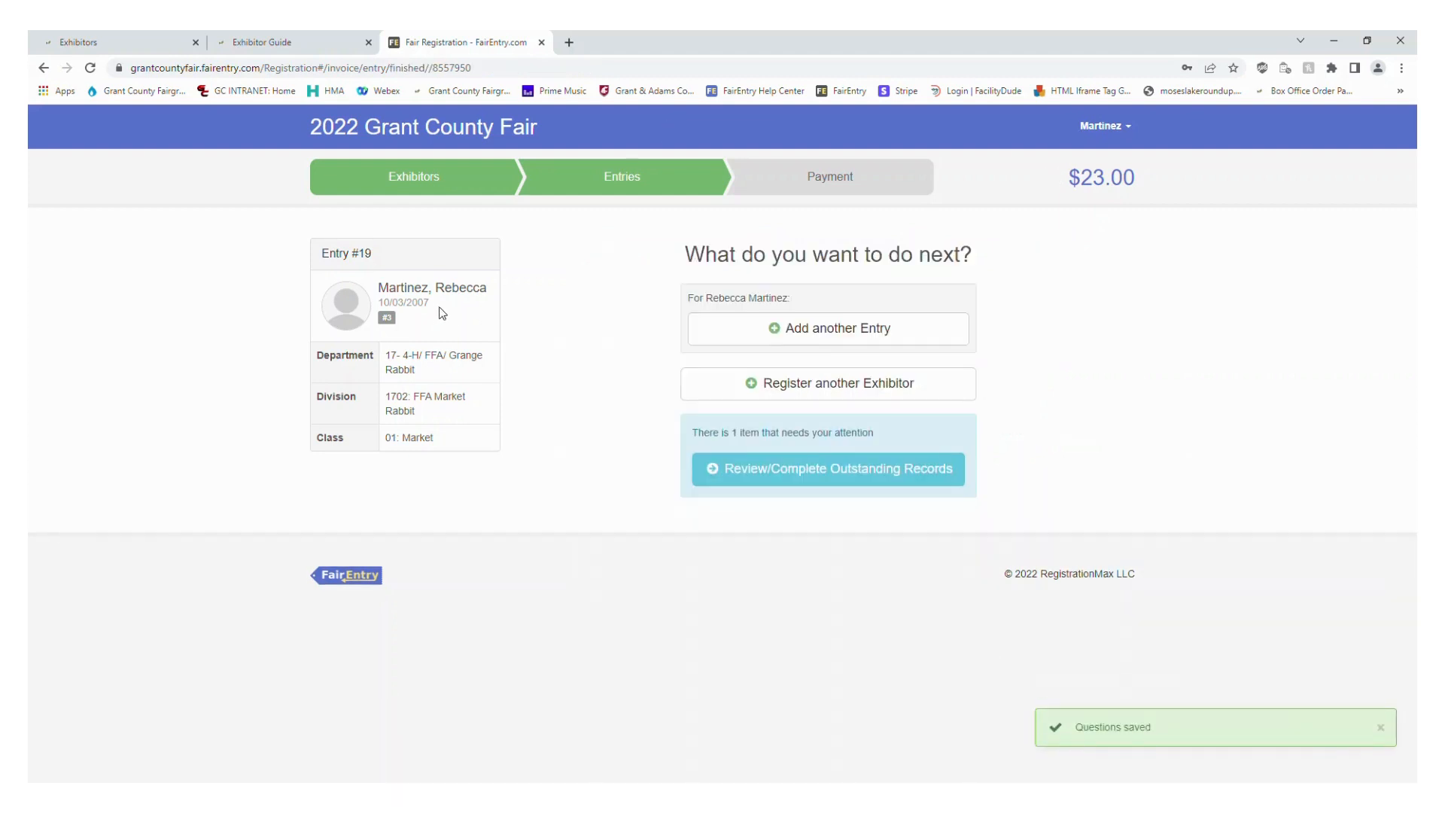
pyautogui.click(764, 483)
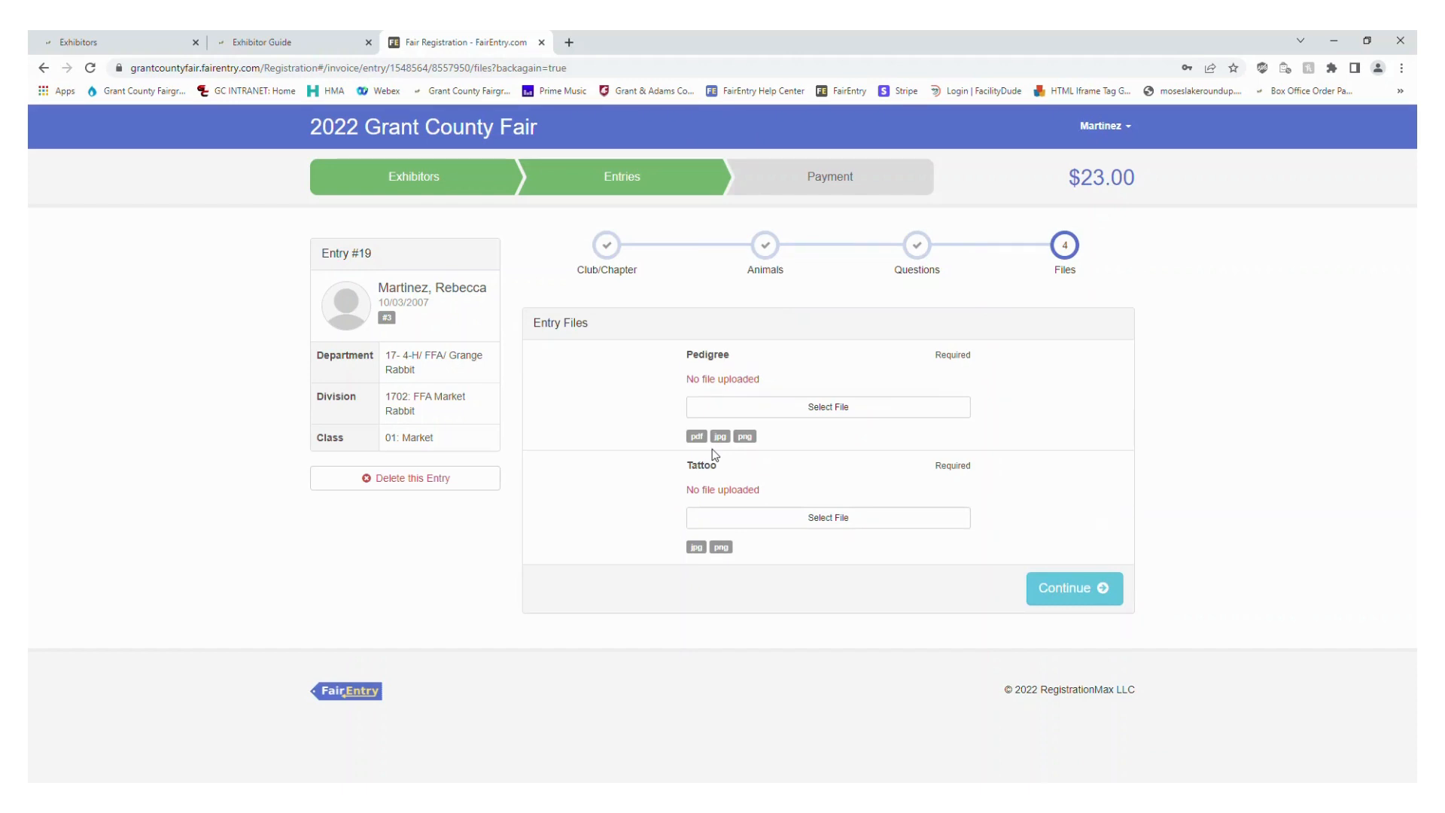
# Upload the pedigree image to the rabbit entry's required Pedigree file
pyautogui.click(831, 416)
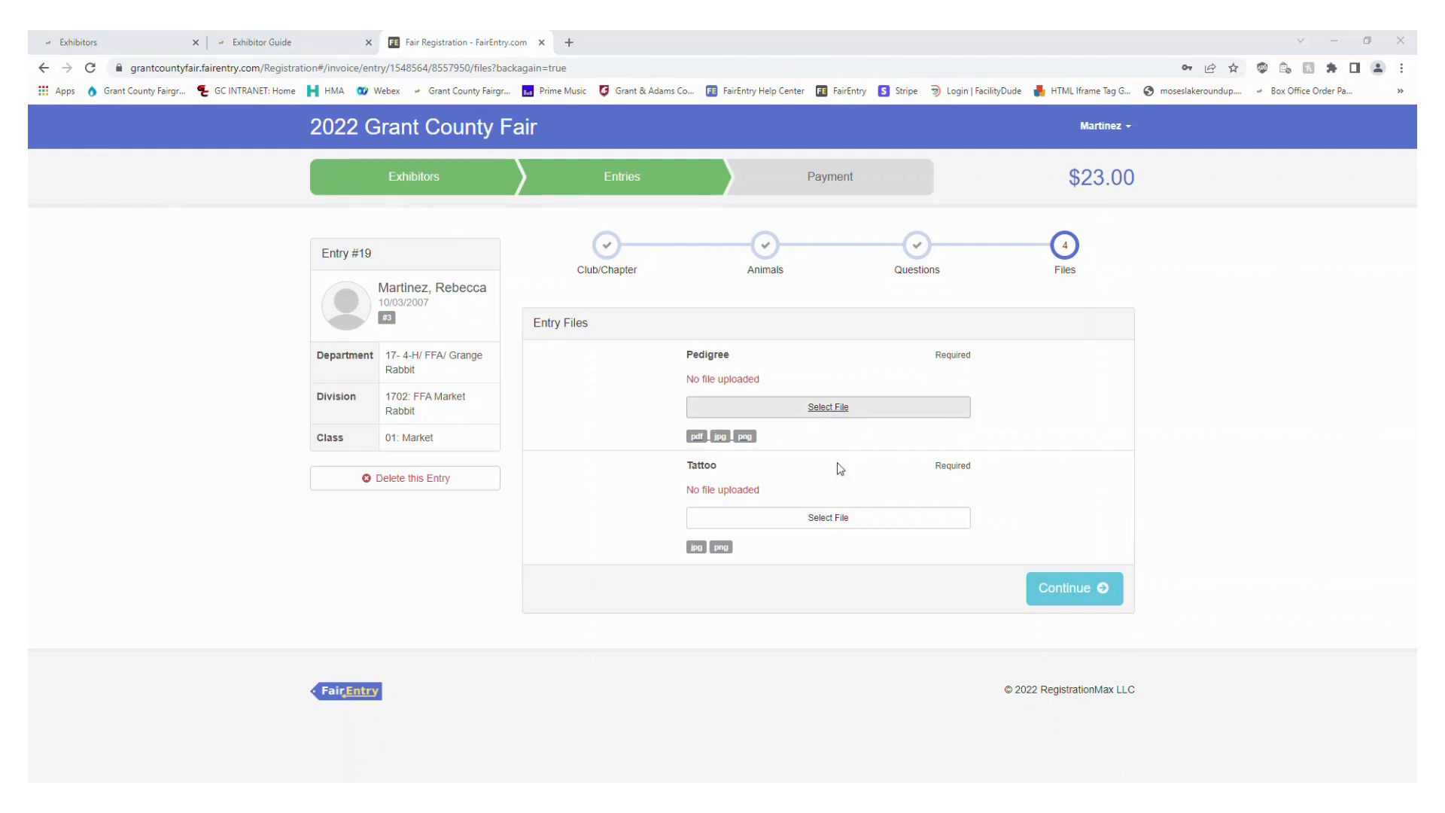
pyautogui.click(1370, 41)
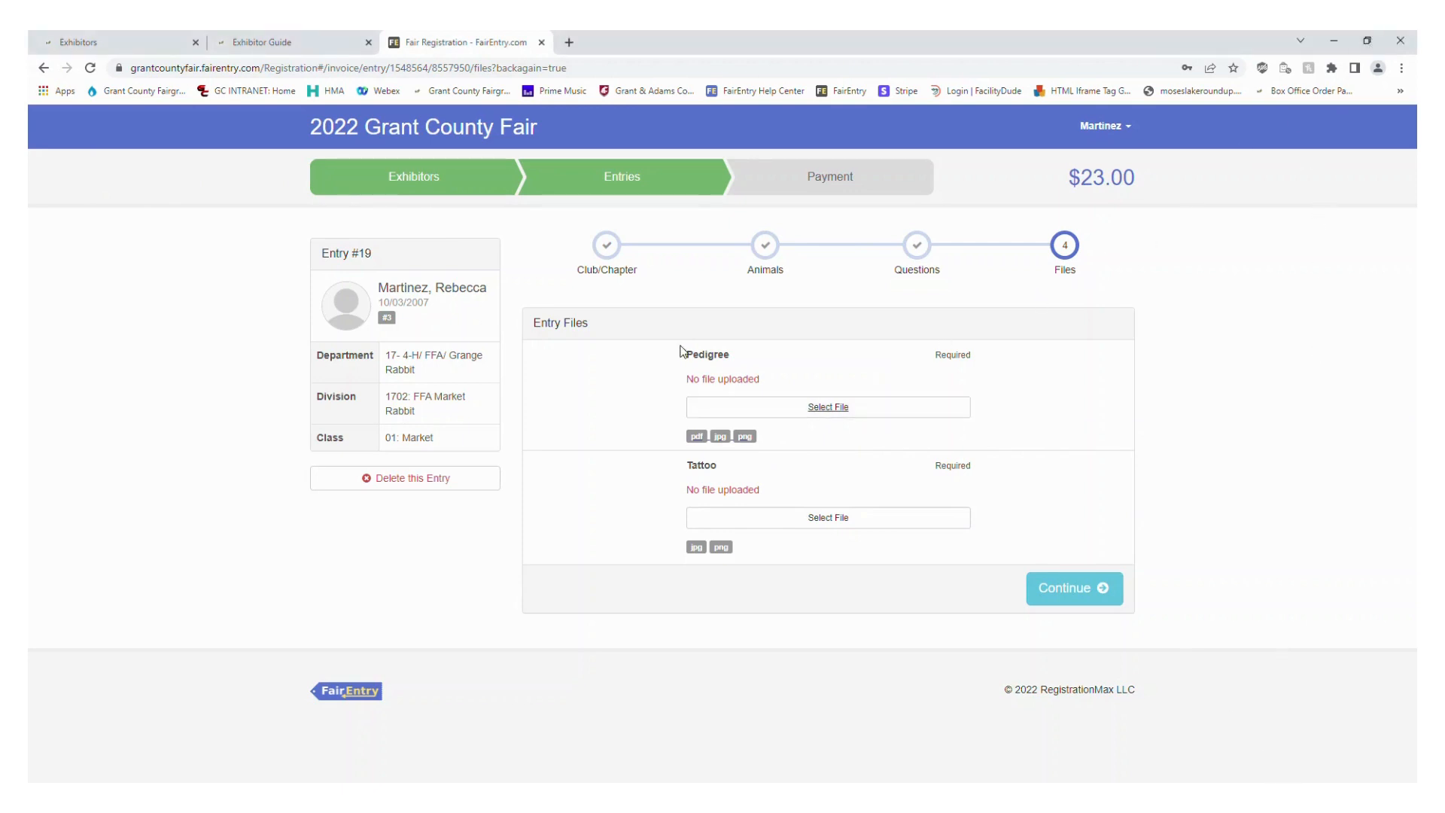
pyautogui.click(851, 410)
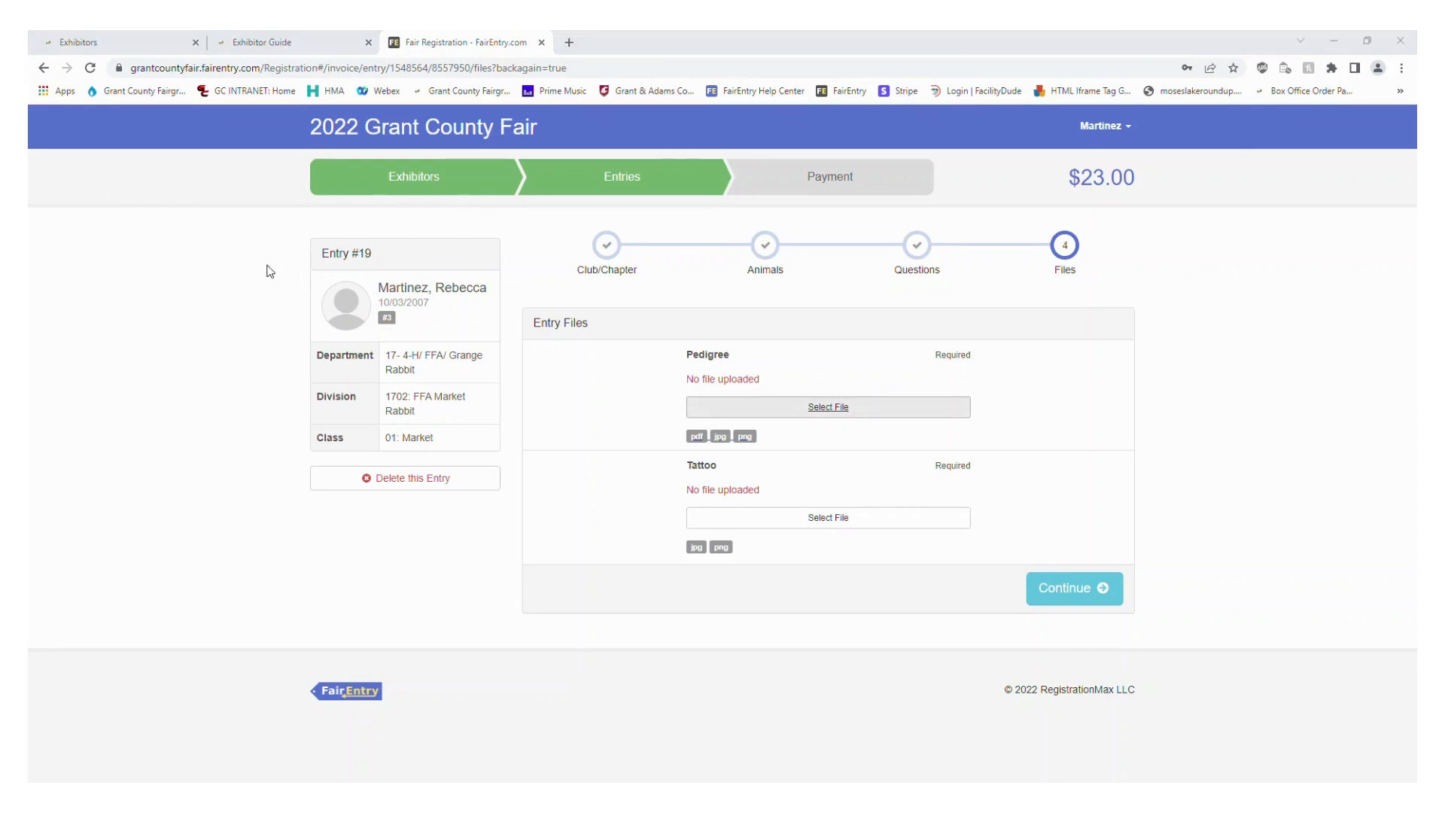
pyautogui.click(1269, 760)
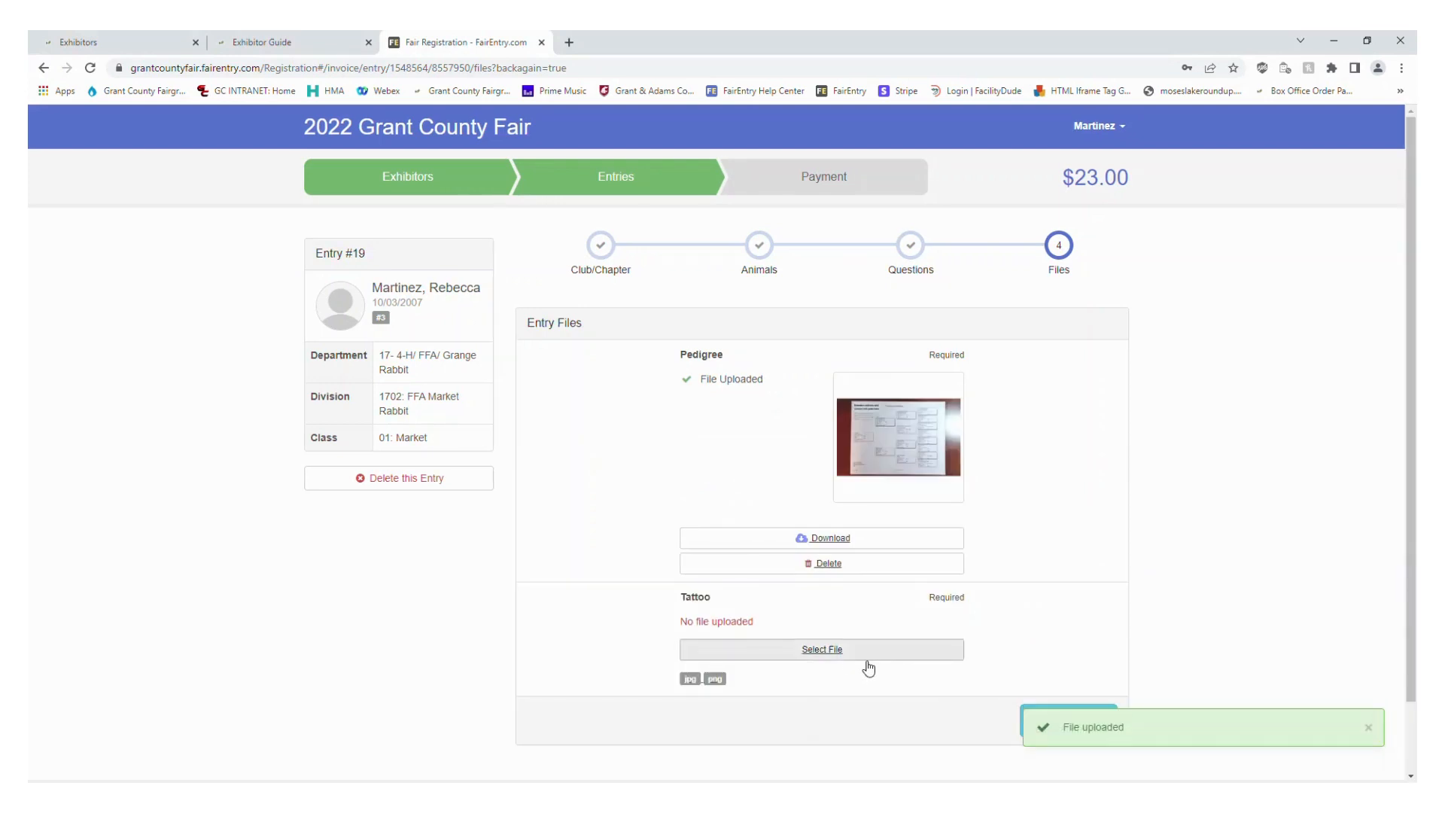
# Upload the tattoo photo to the rabbit entry's required Tattoo file and continue to finish the entry
pyautogui.click(834, 655)
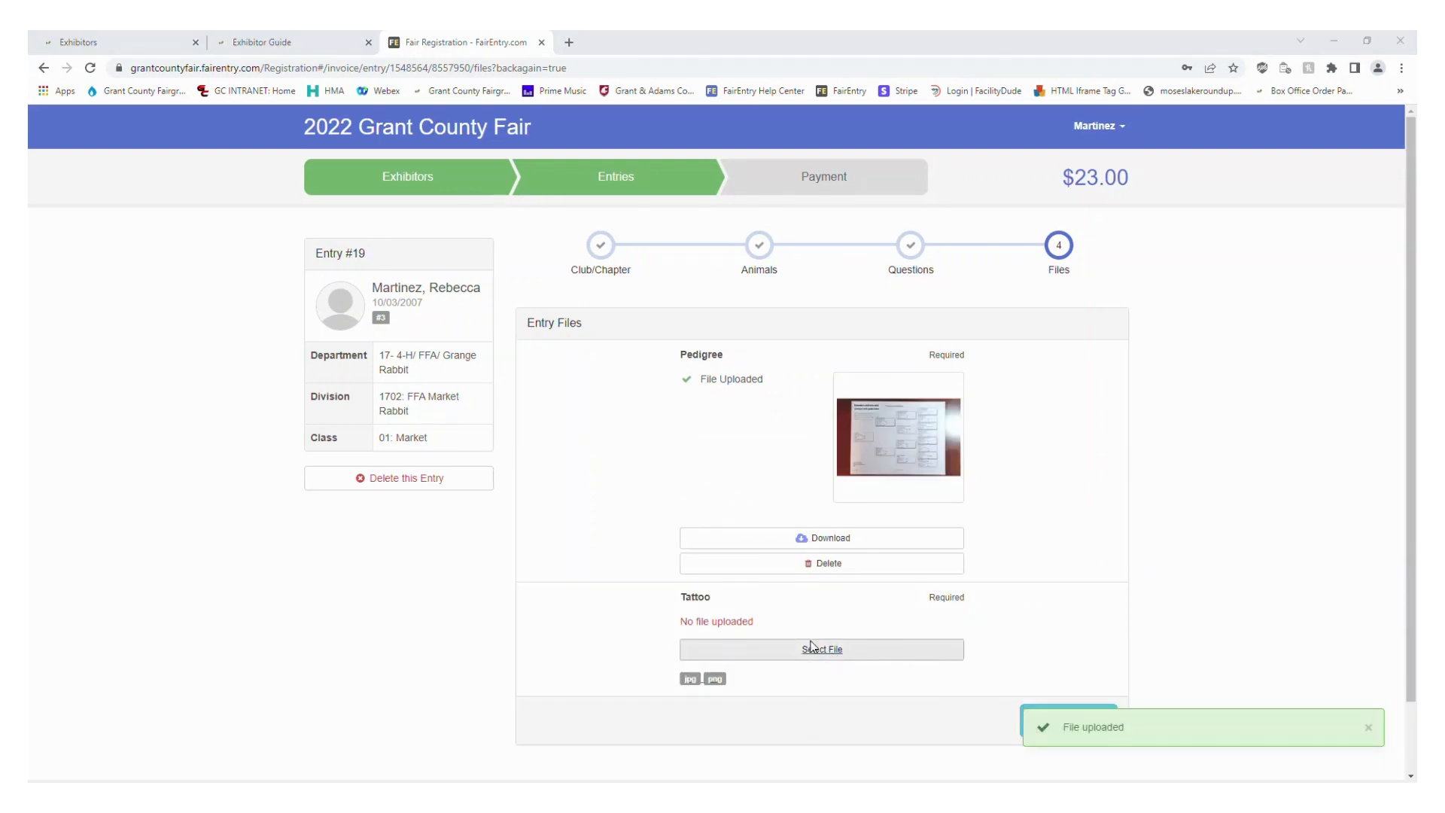
pyautogui.click(1283, 763)
pyautogui.scroll(-3, 827, 532)
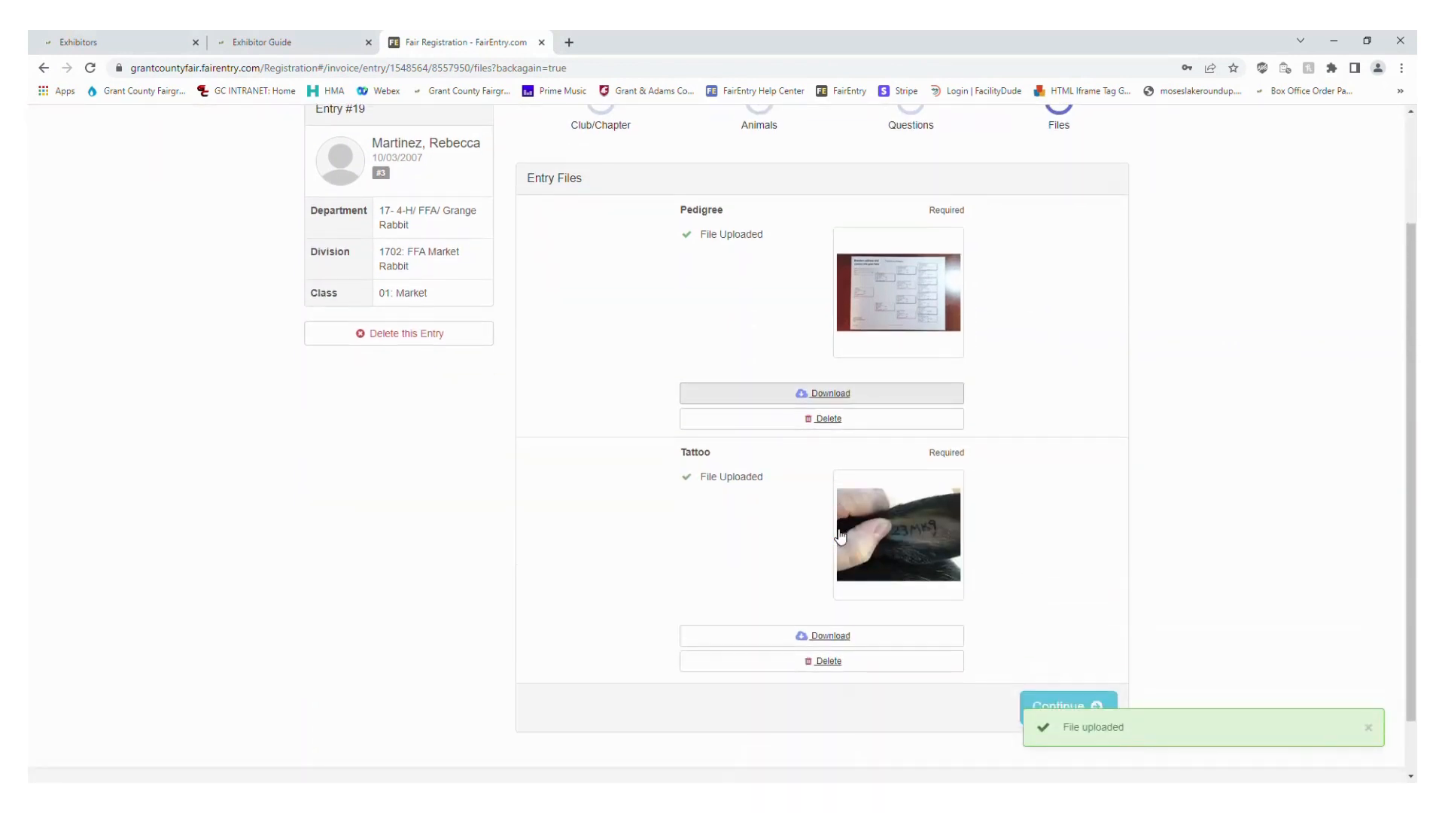
pyautogui.scroll(1, 735, 522)
pyautogui.scroll(1, 735, 522)
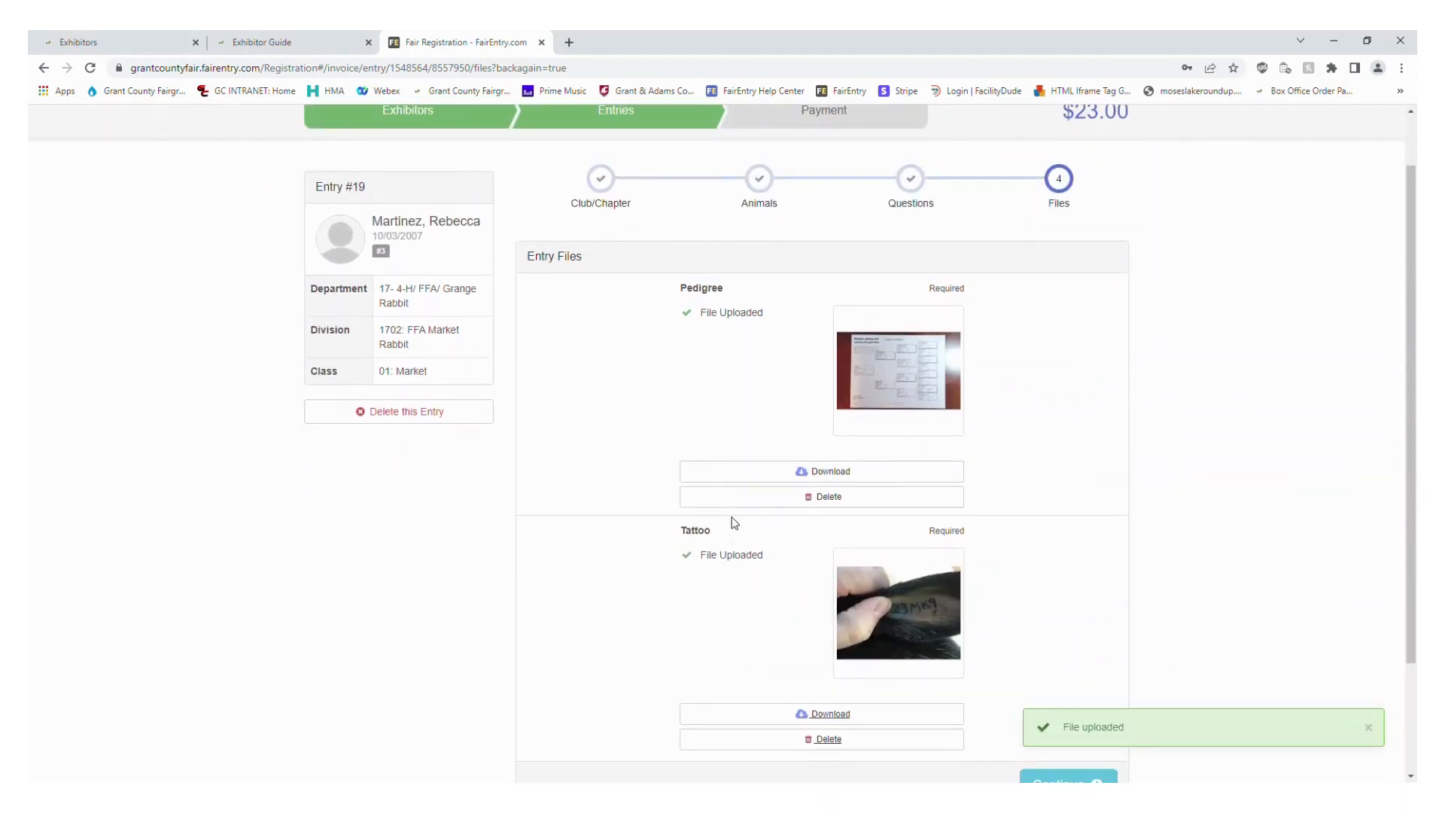
pyautogui.scroll(-2, 734, 522)
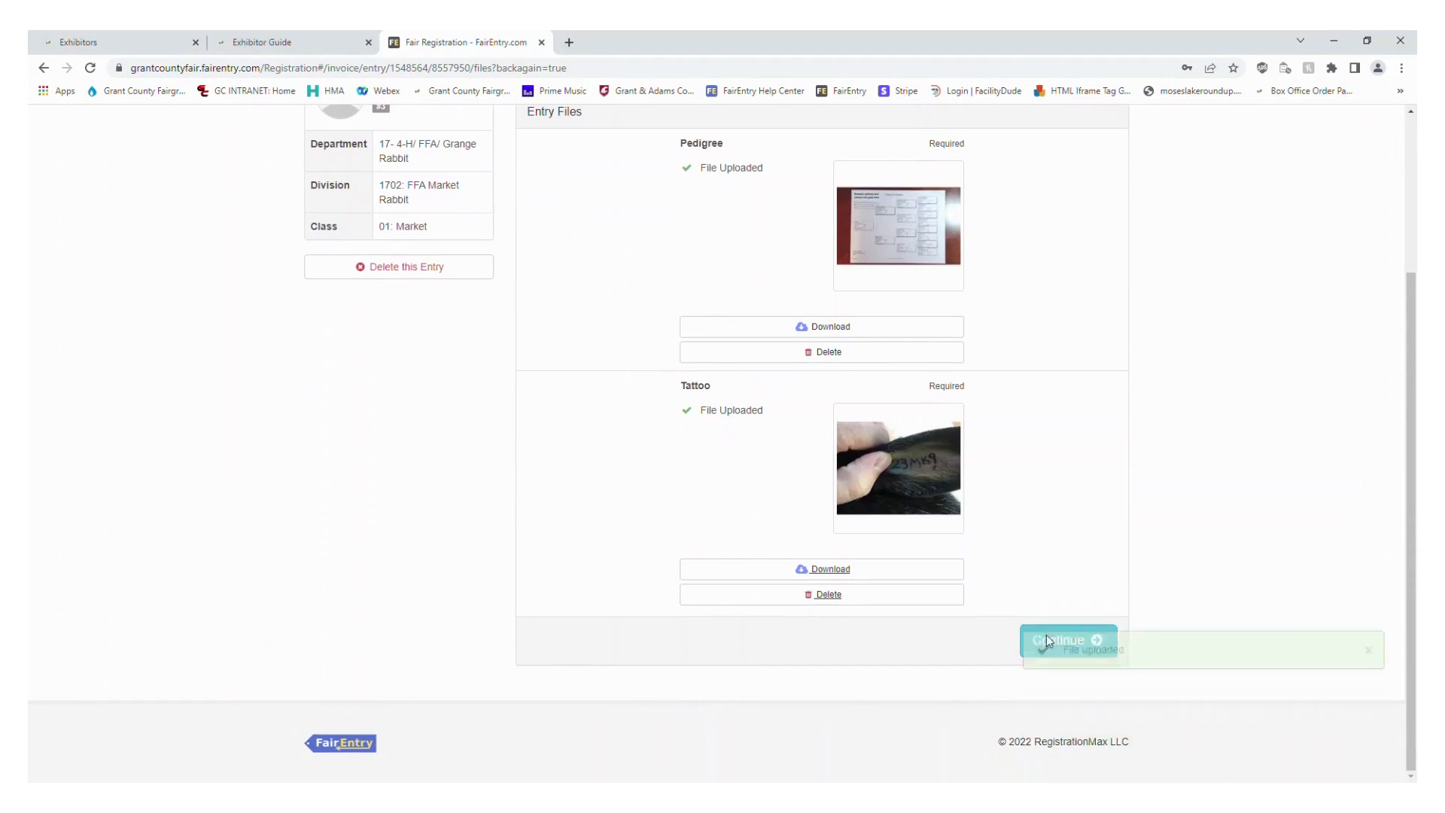
pyautogui.click(1074, 655)
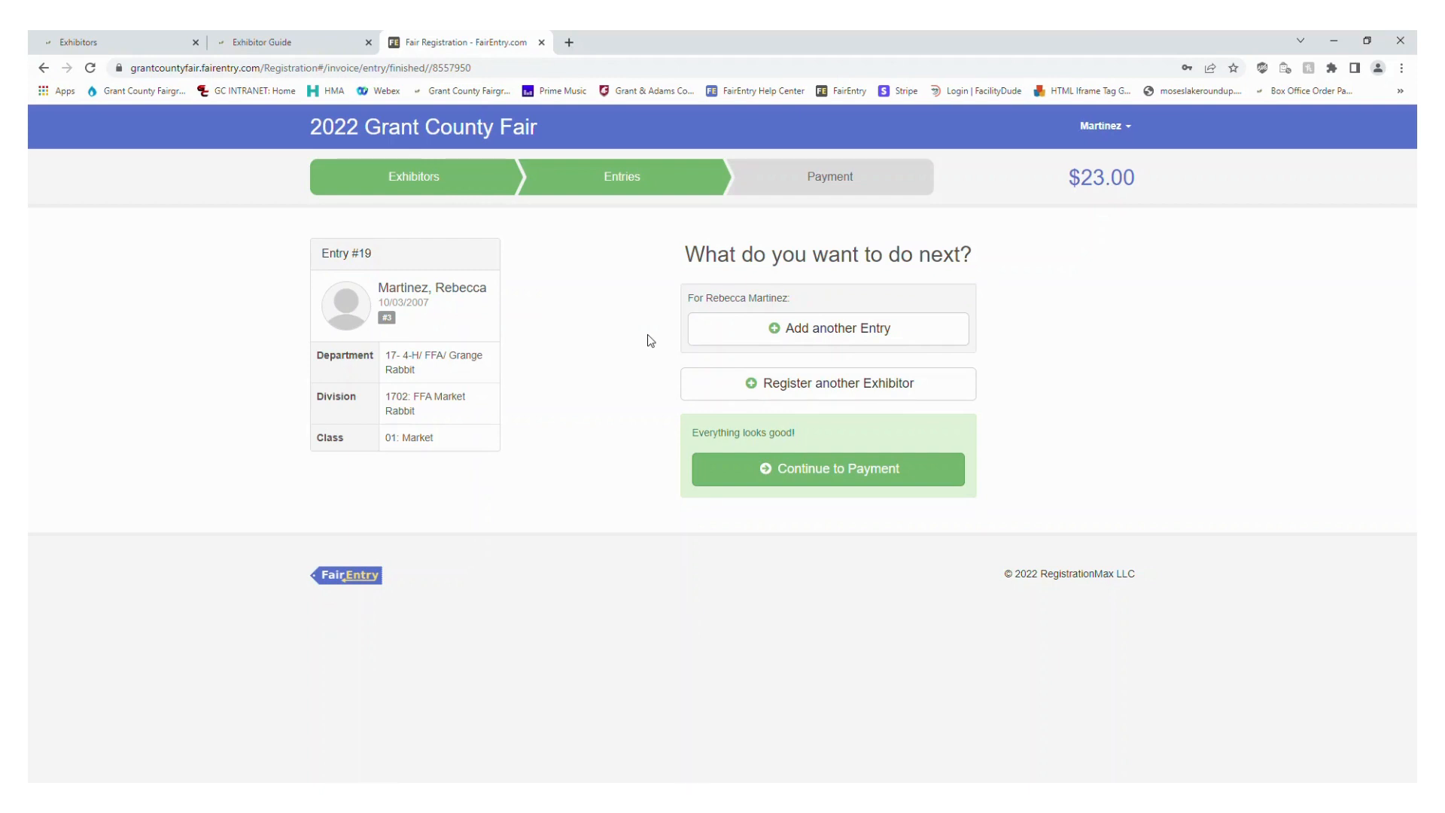
# Start another entry for the same exhibitor in department 17- 4-H/ FFA/ Grange Rabbit, division 1705: FFA Showmanship Rabbit
pyautogui.click(883, 334)
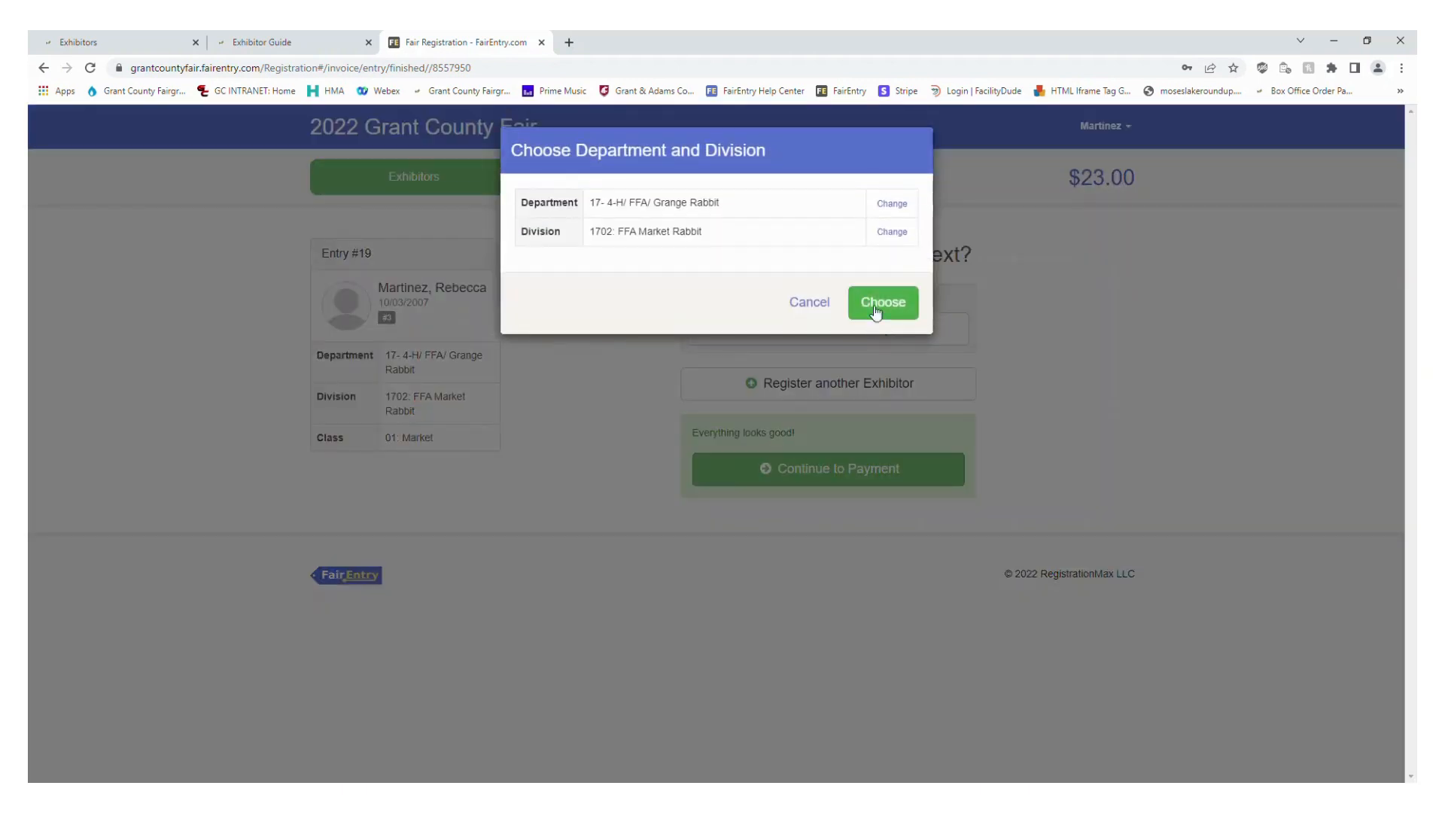
pyautogui.click(895, 232)
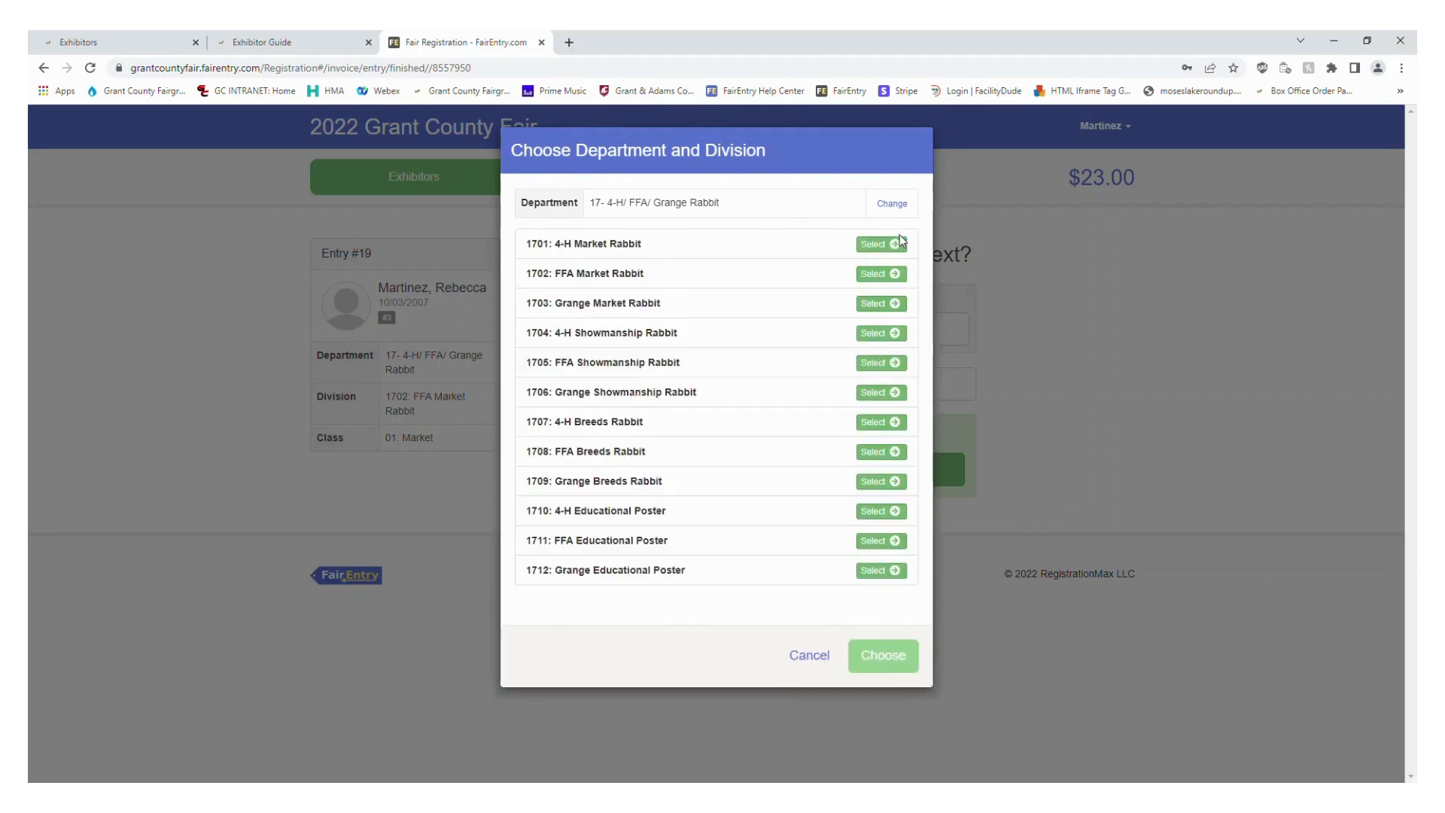
pyautogui.click(879, 363)
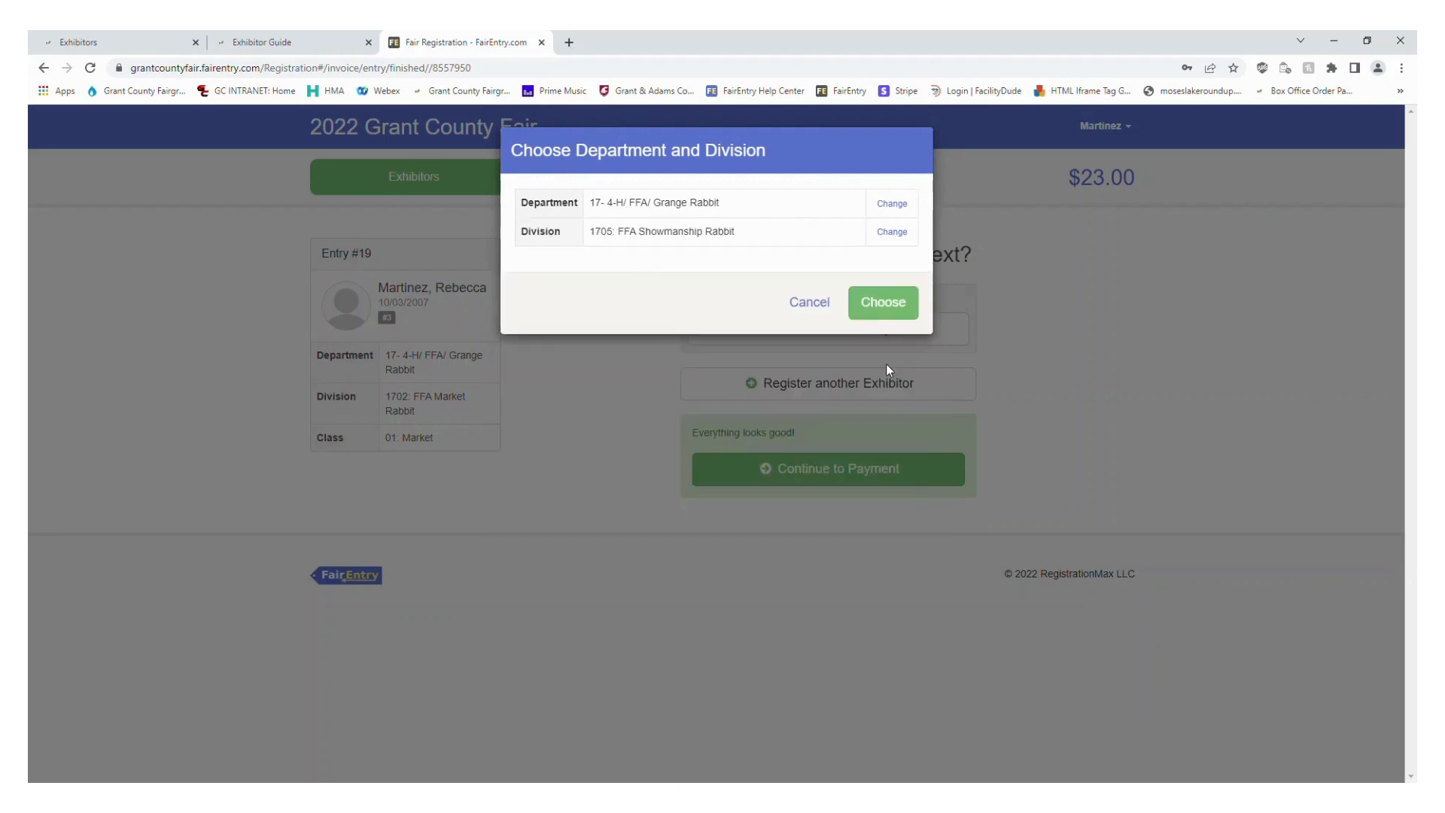
pyautogui.click(883, 320)
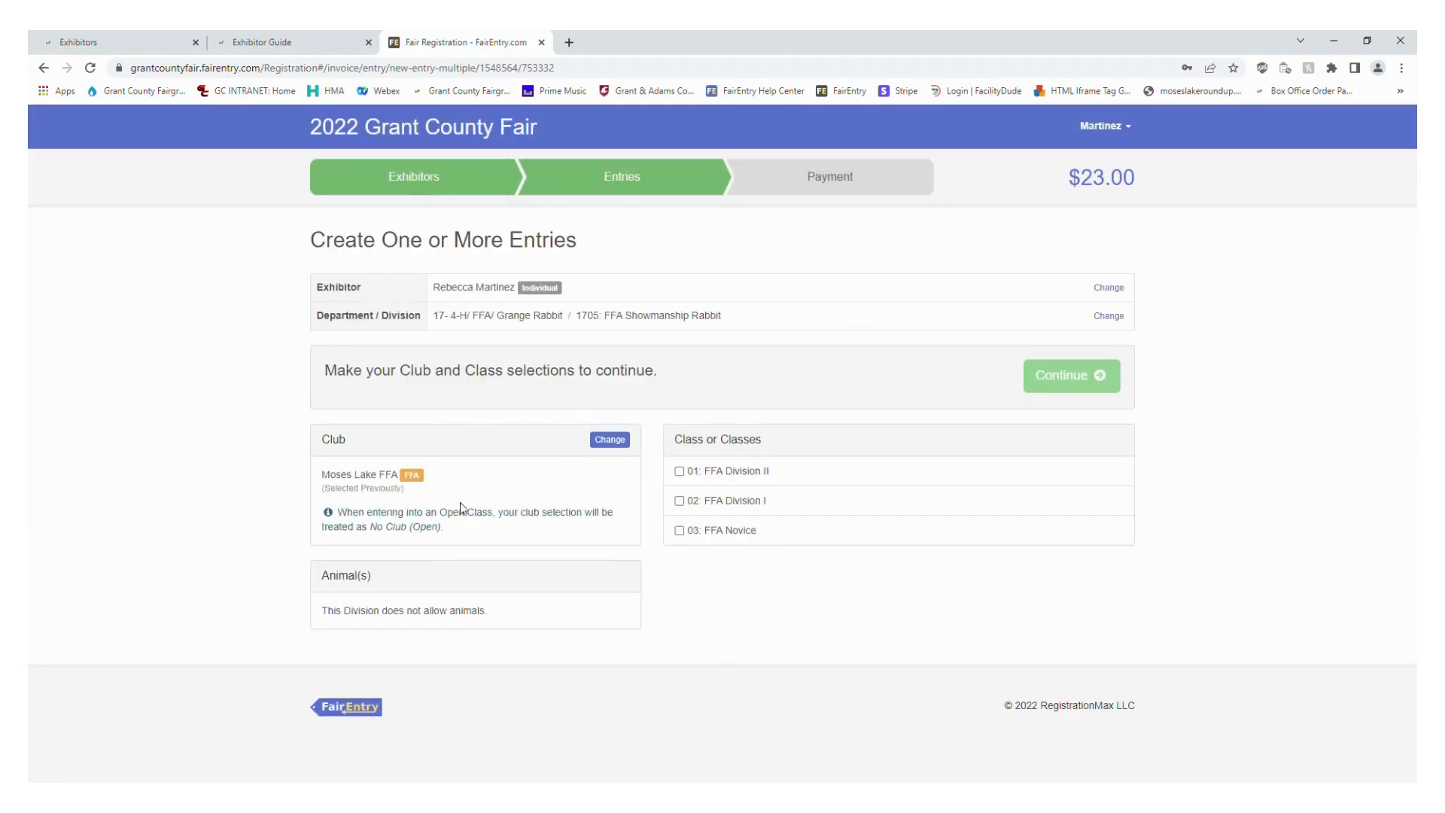
# Select class 02: FFA Division I for the rabbit showmanship division and create the entry
pyautogui.click(731, 503)
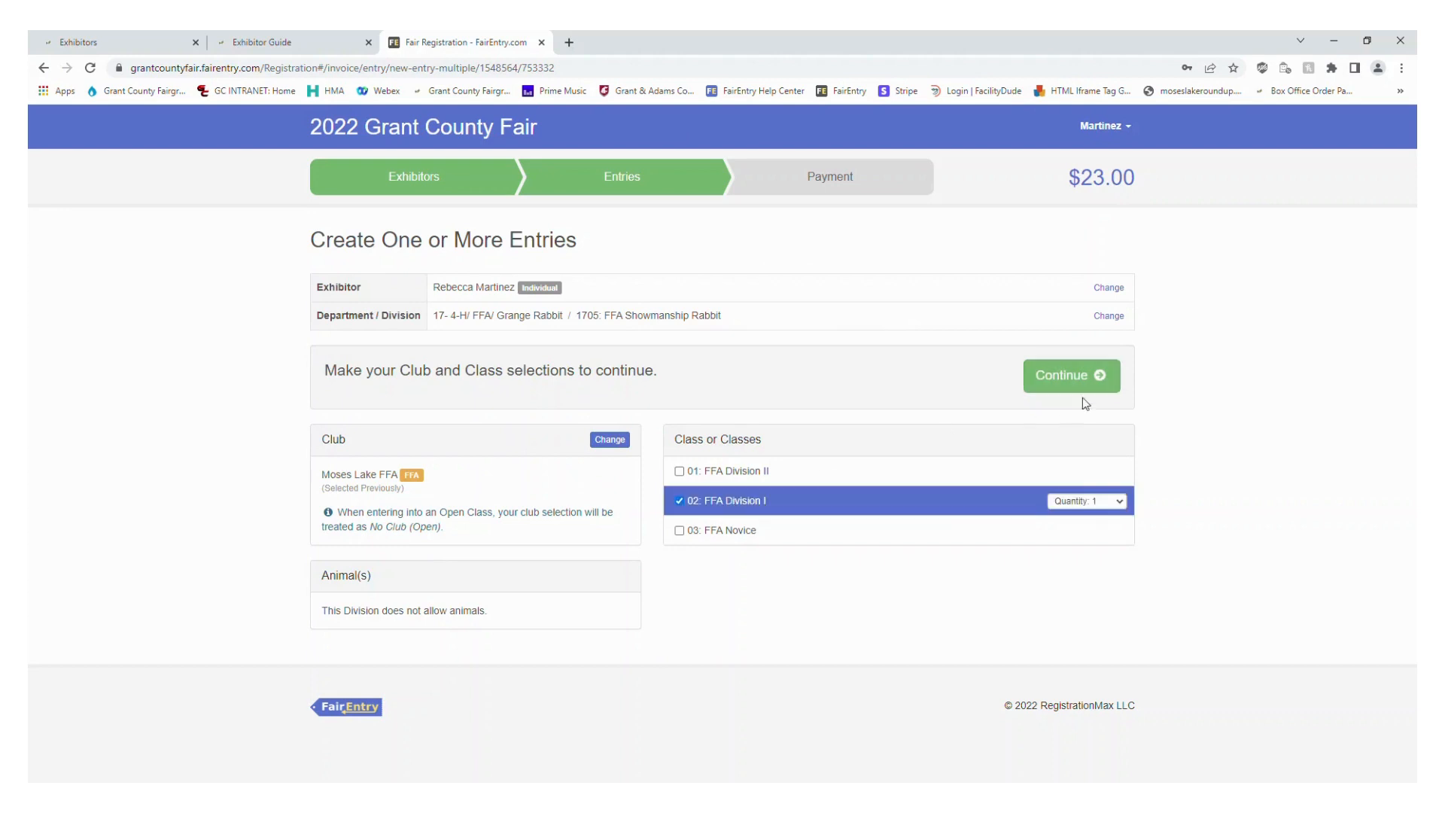
pyautogui.click(1081, 377)
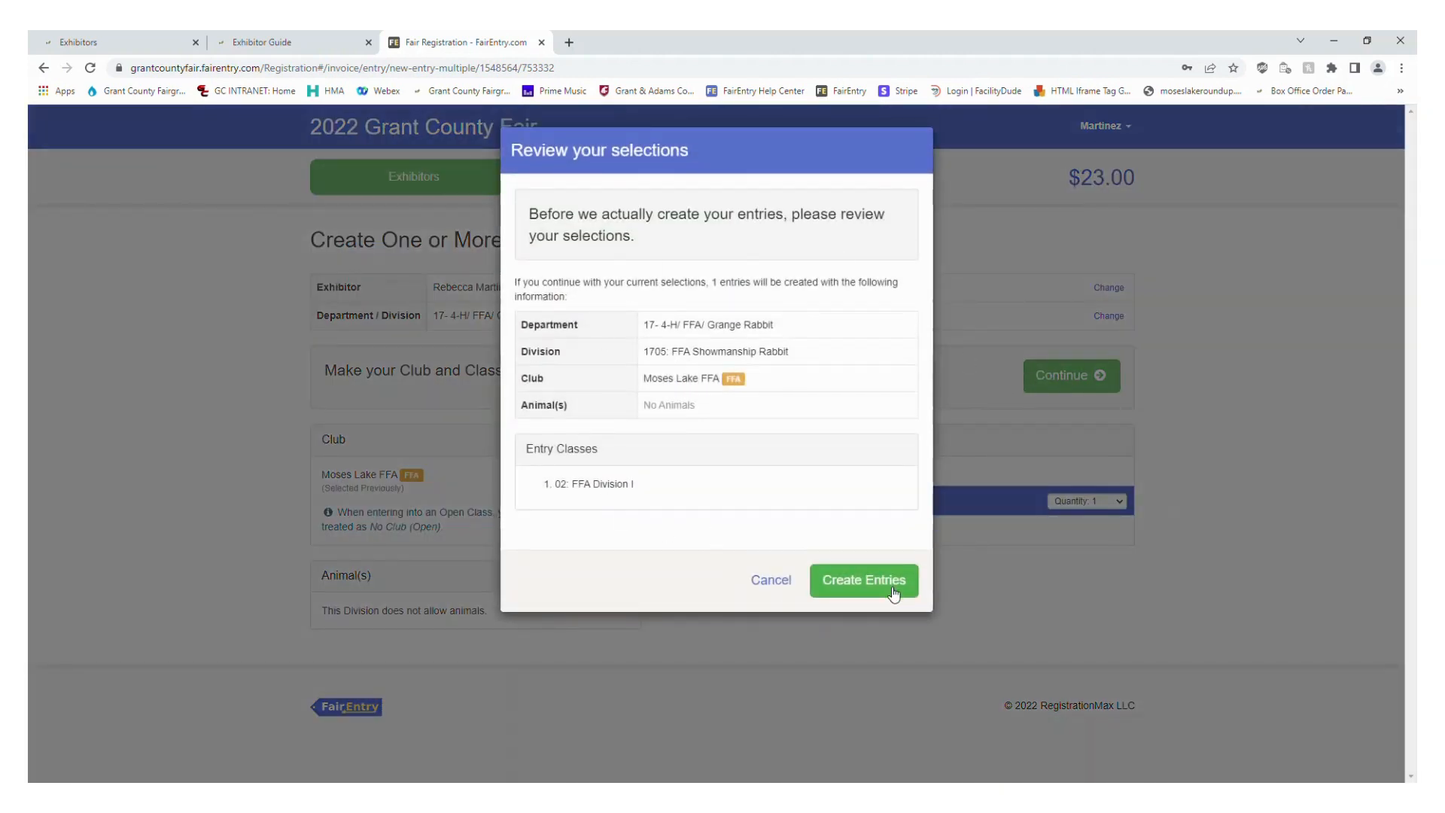
pyautogui.click(894, 594)
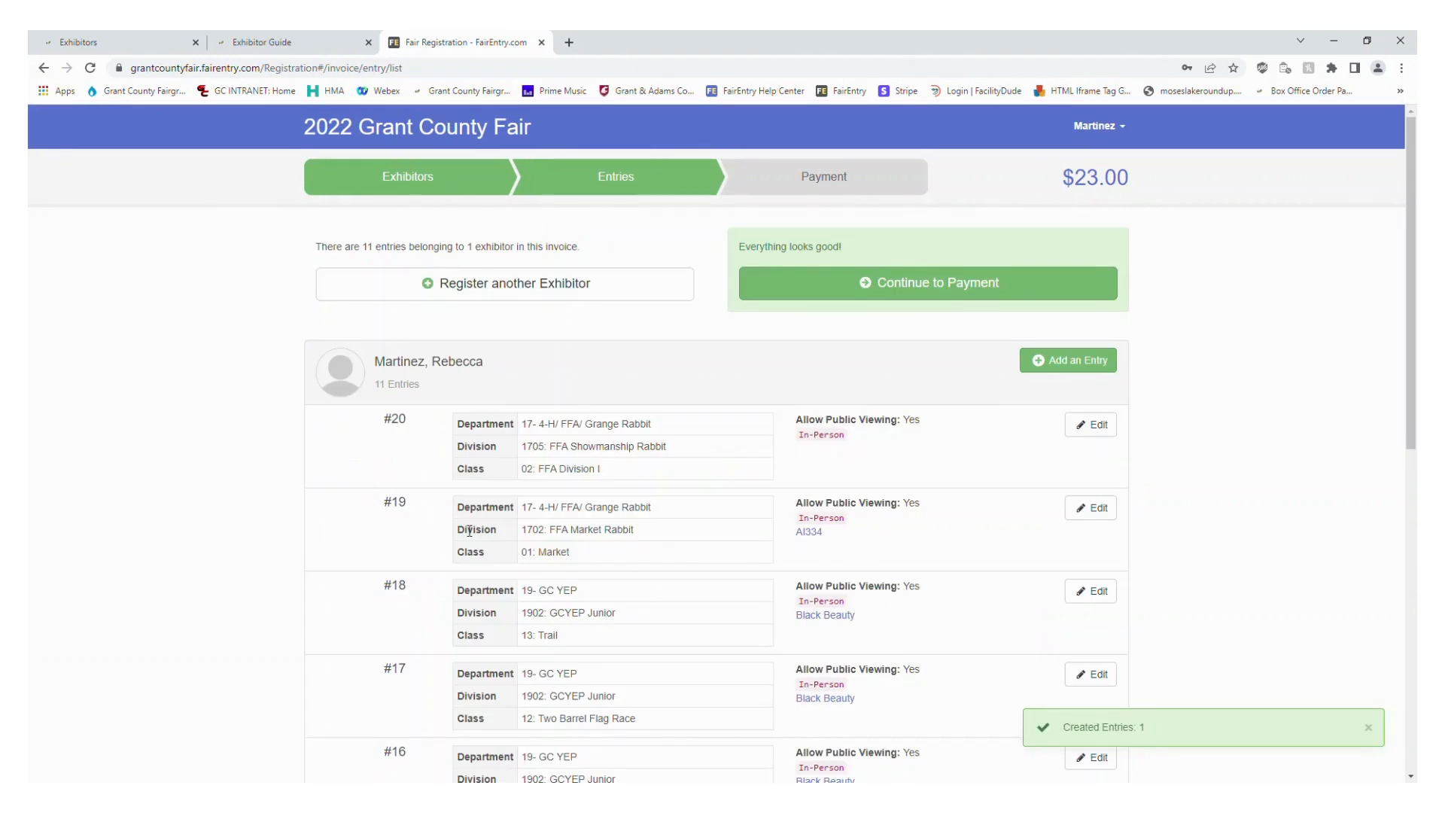
# Start another entry in department 17- 4-H/ FFA/ Grange Rabbit, division 1711: FFA Educational Poster
pyautogui.scroll(-1, 469, 530)
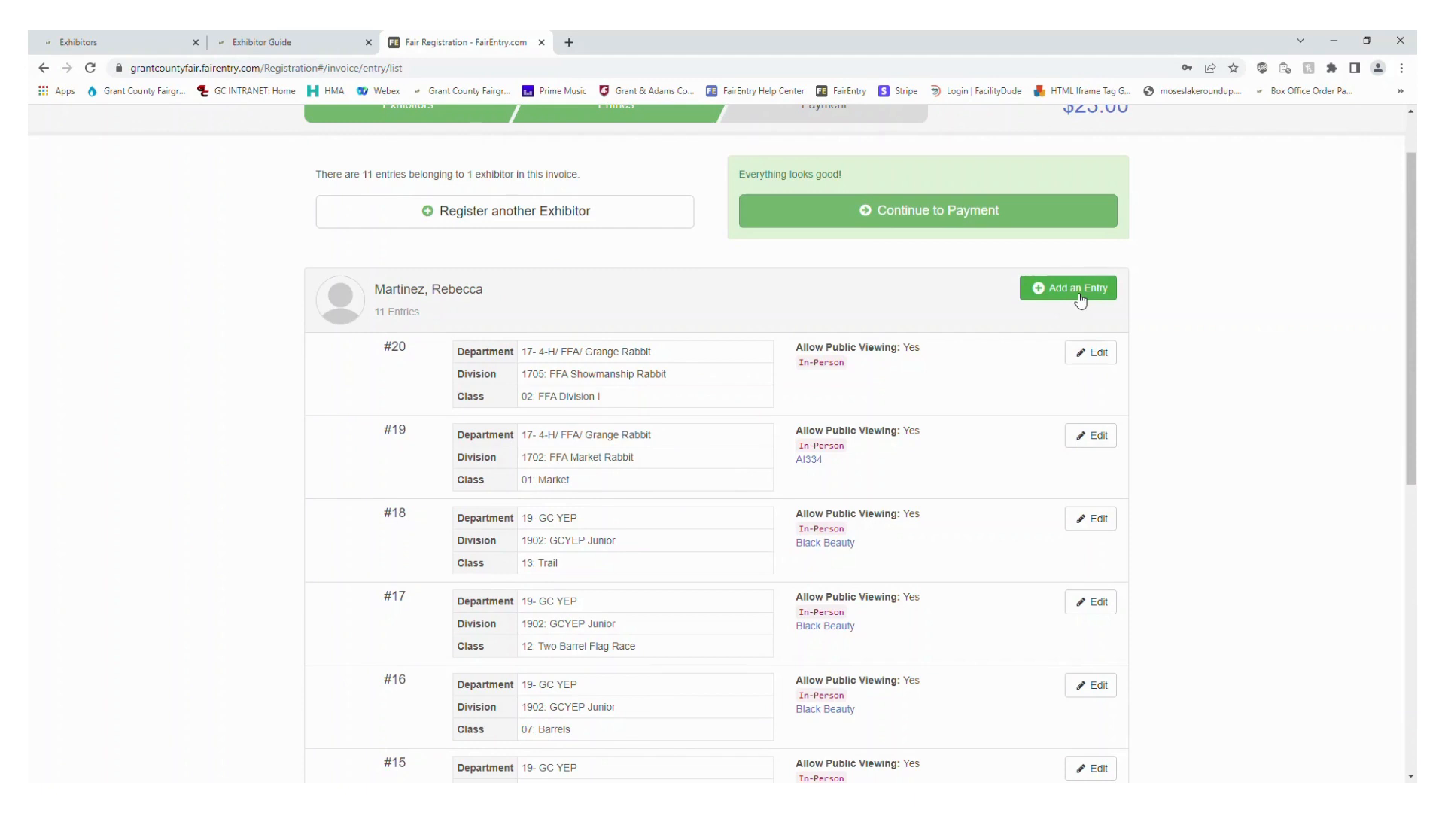
pyautogui.click(1079, 294)
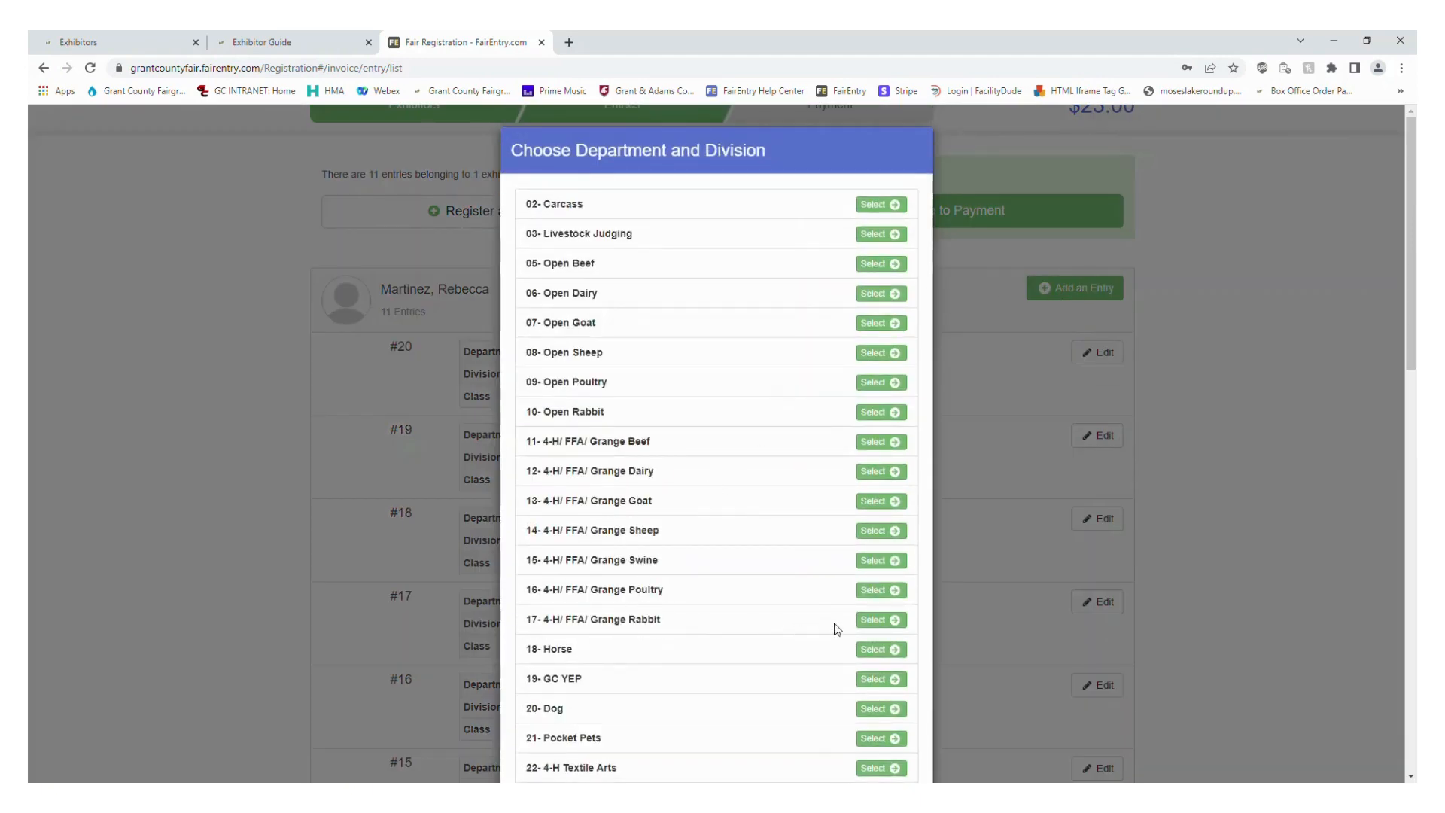
pyautogui.click(885, 623)
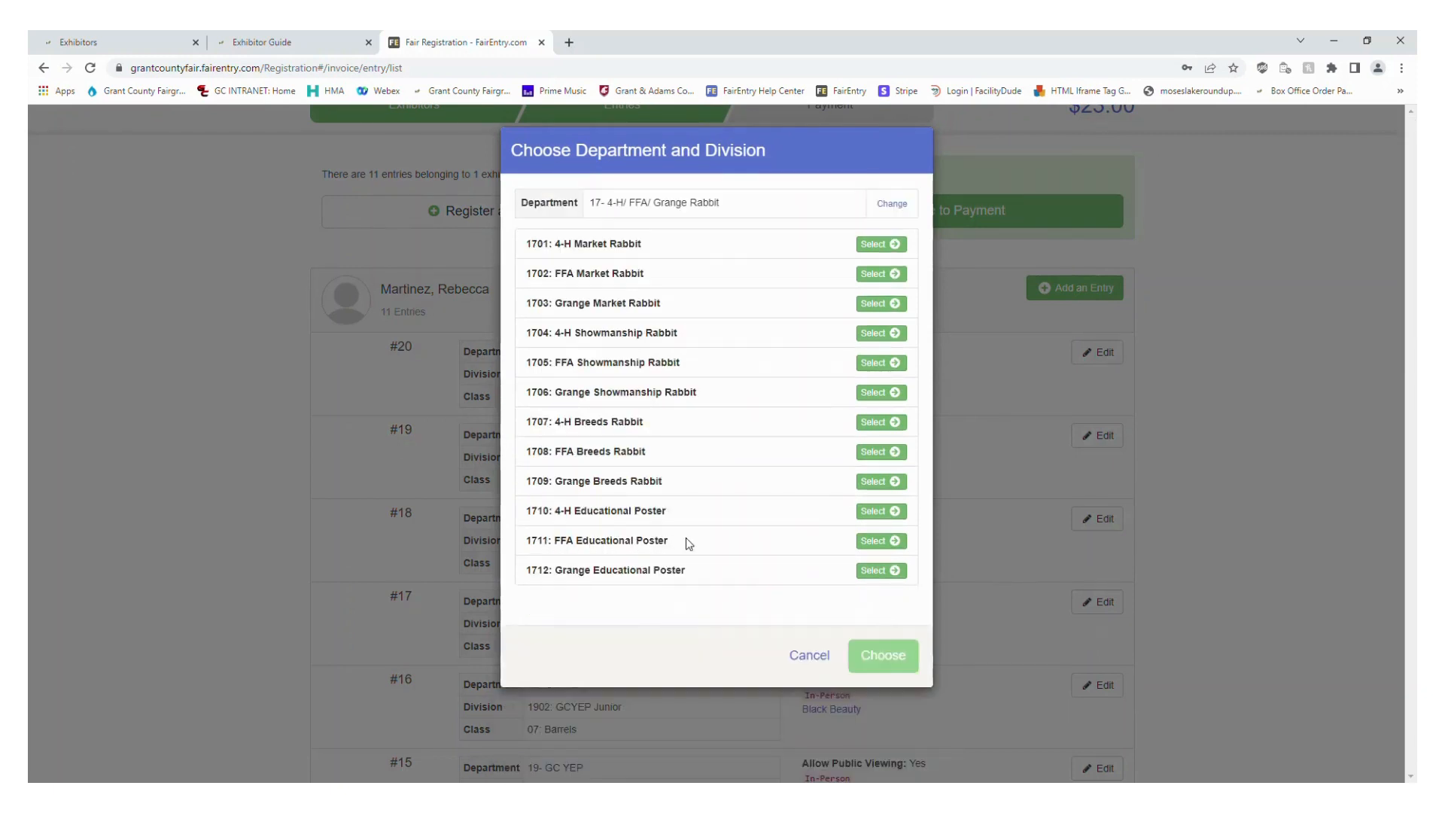
pyautogui.click(880, 541)
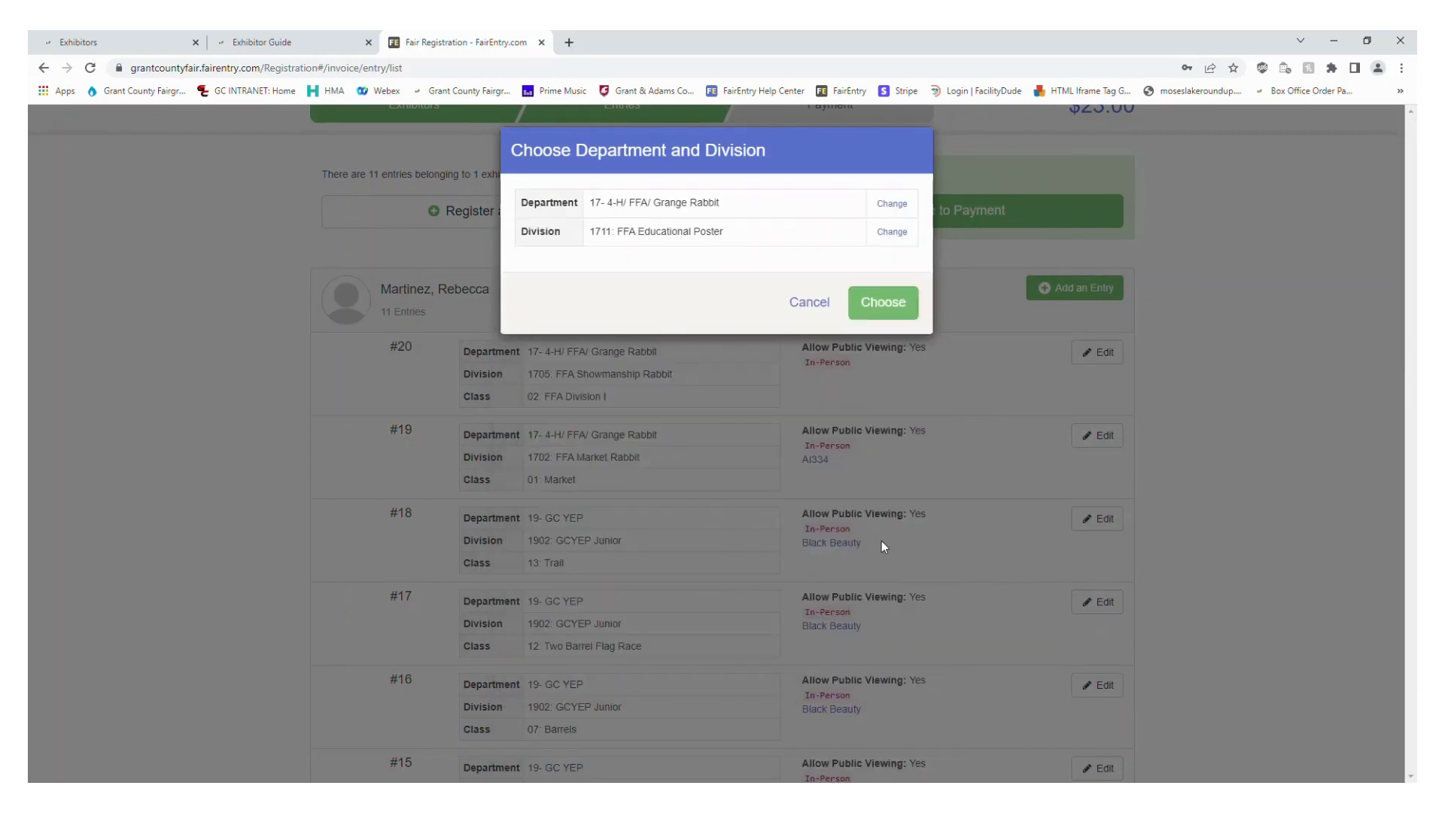
pyautogui.click(900, 310)
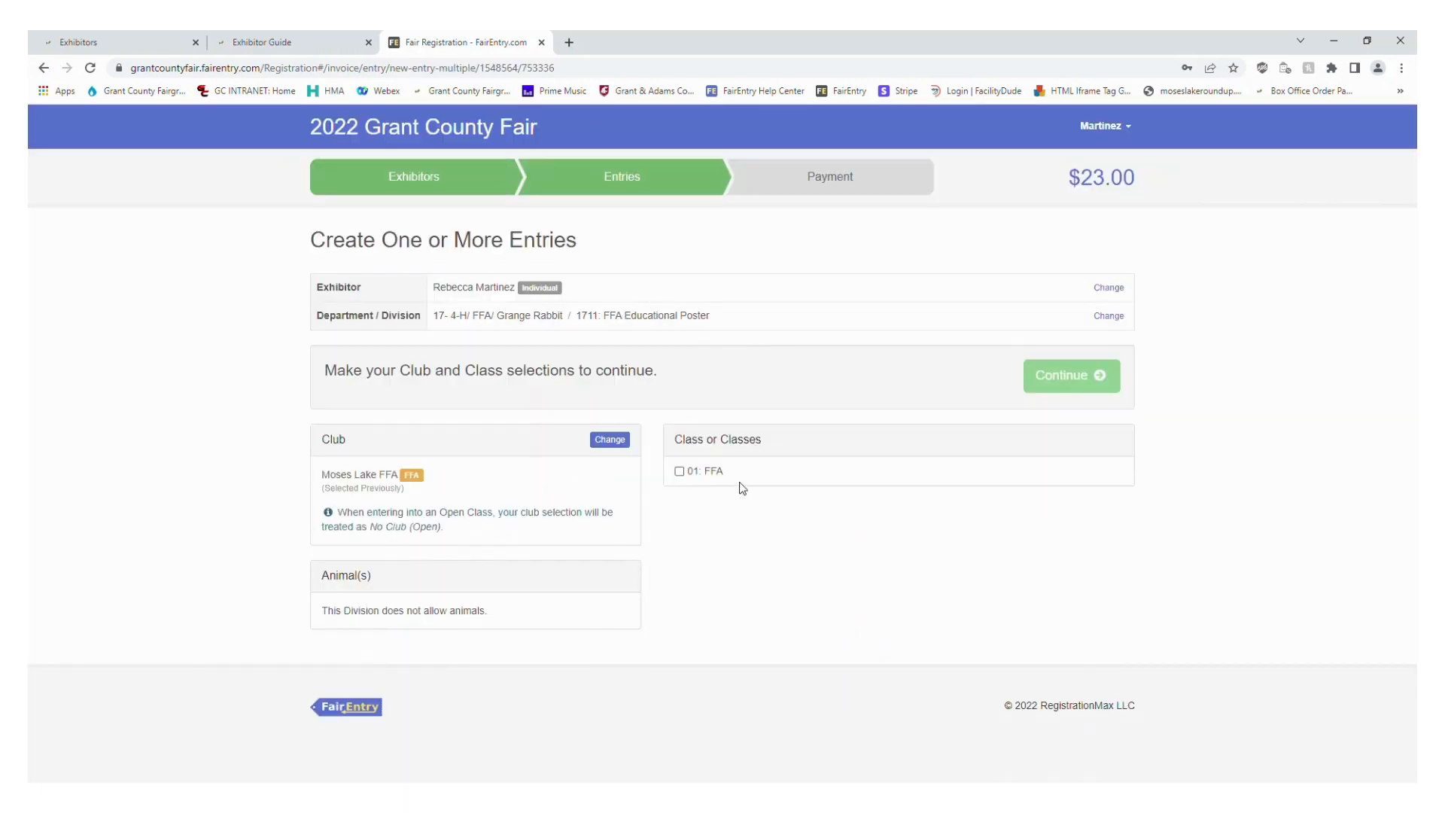
# Create the educational poster entry in class 01: FFA and complete the Questions part of its outstanding records
pyautogui.click(721, 477)
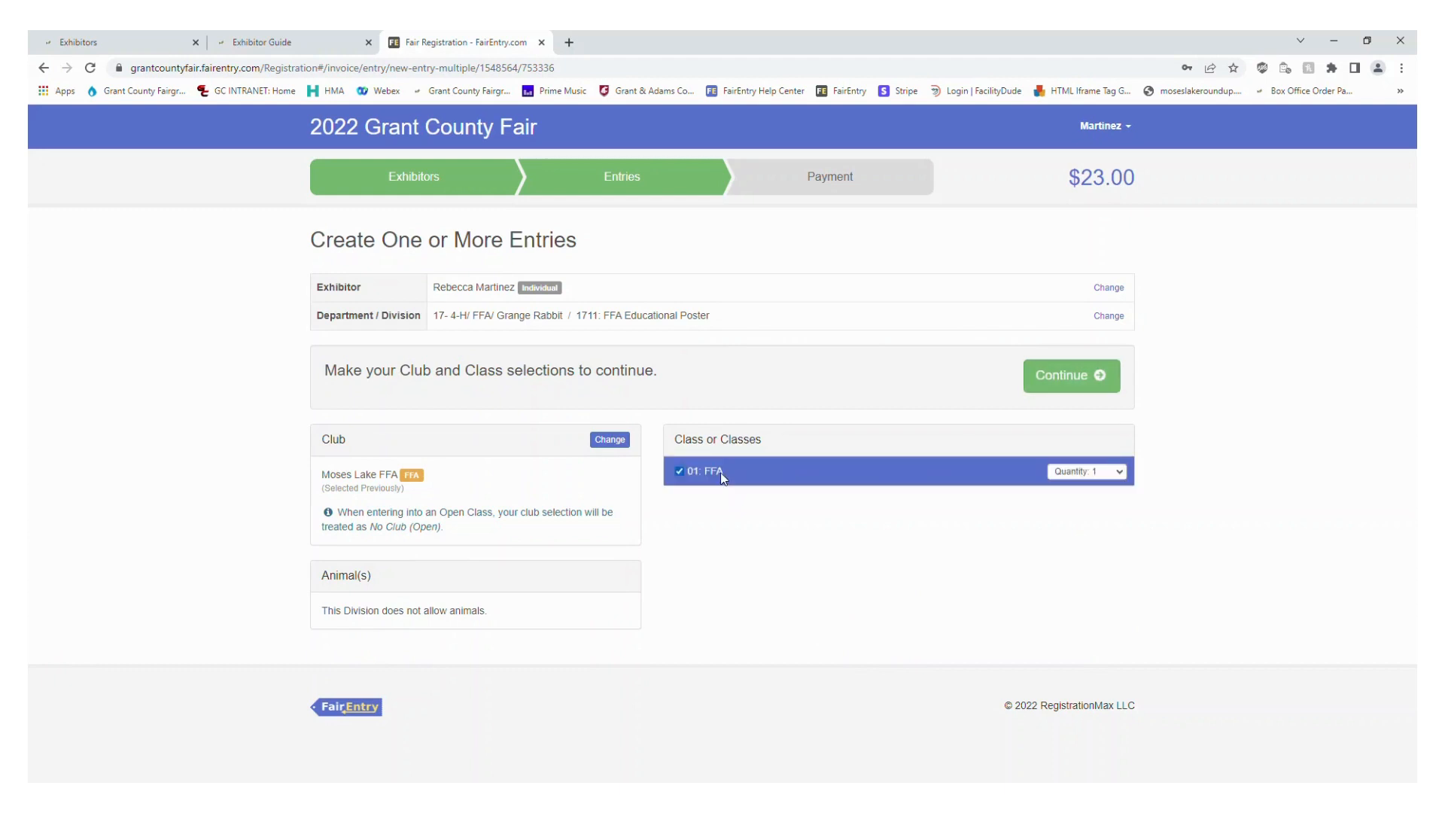
pyautogui.click(1066, 385)
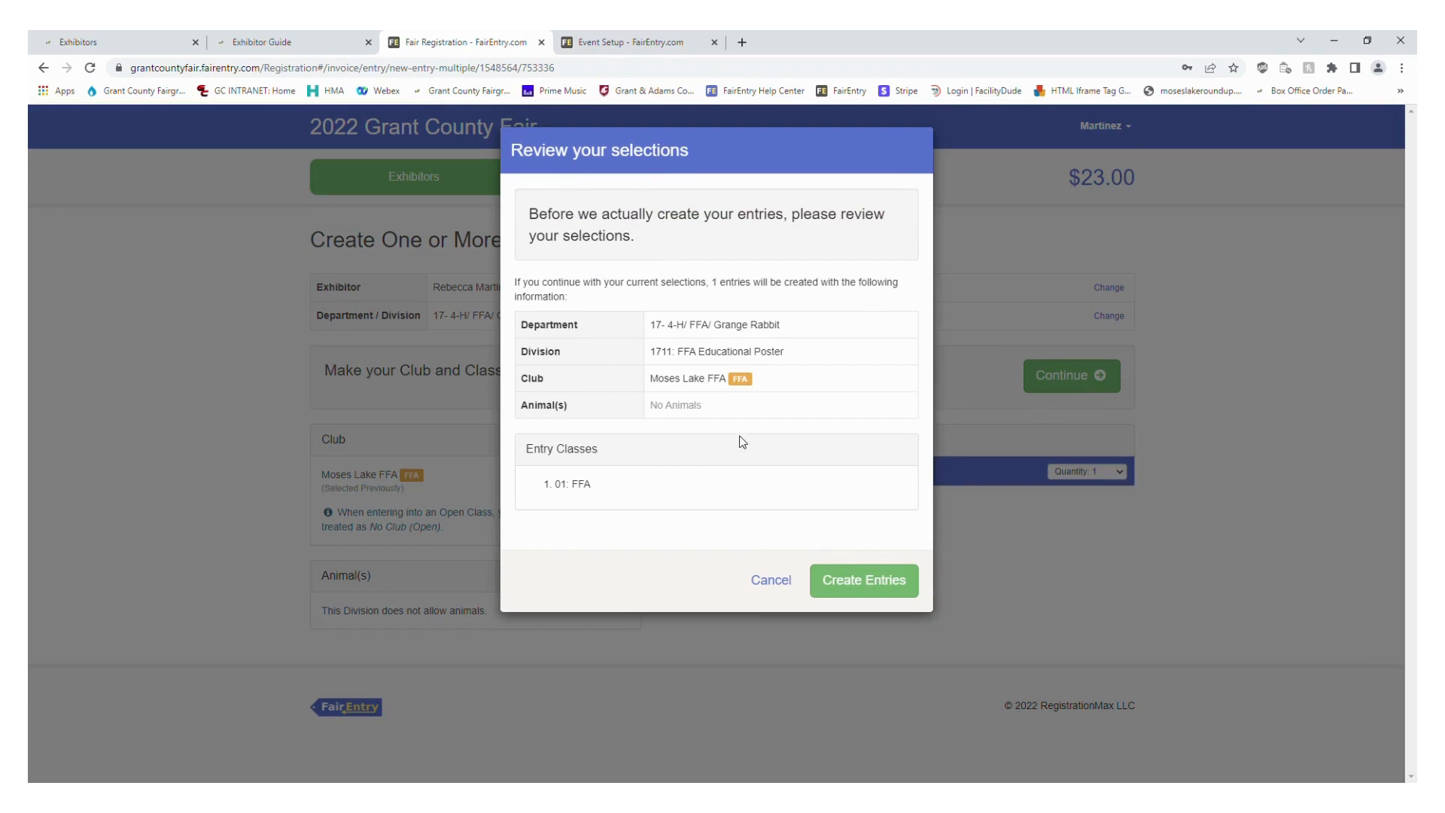
pyautogui.click(897, 595)
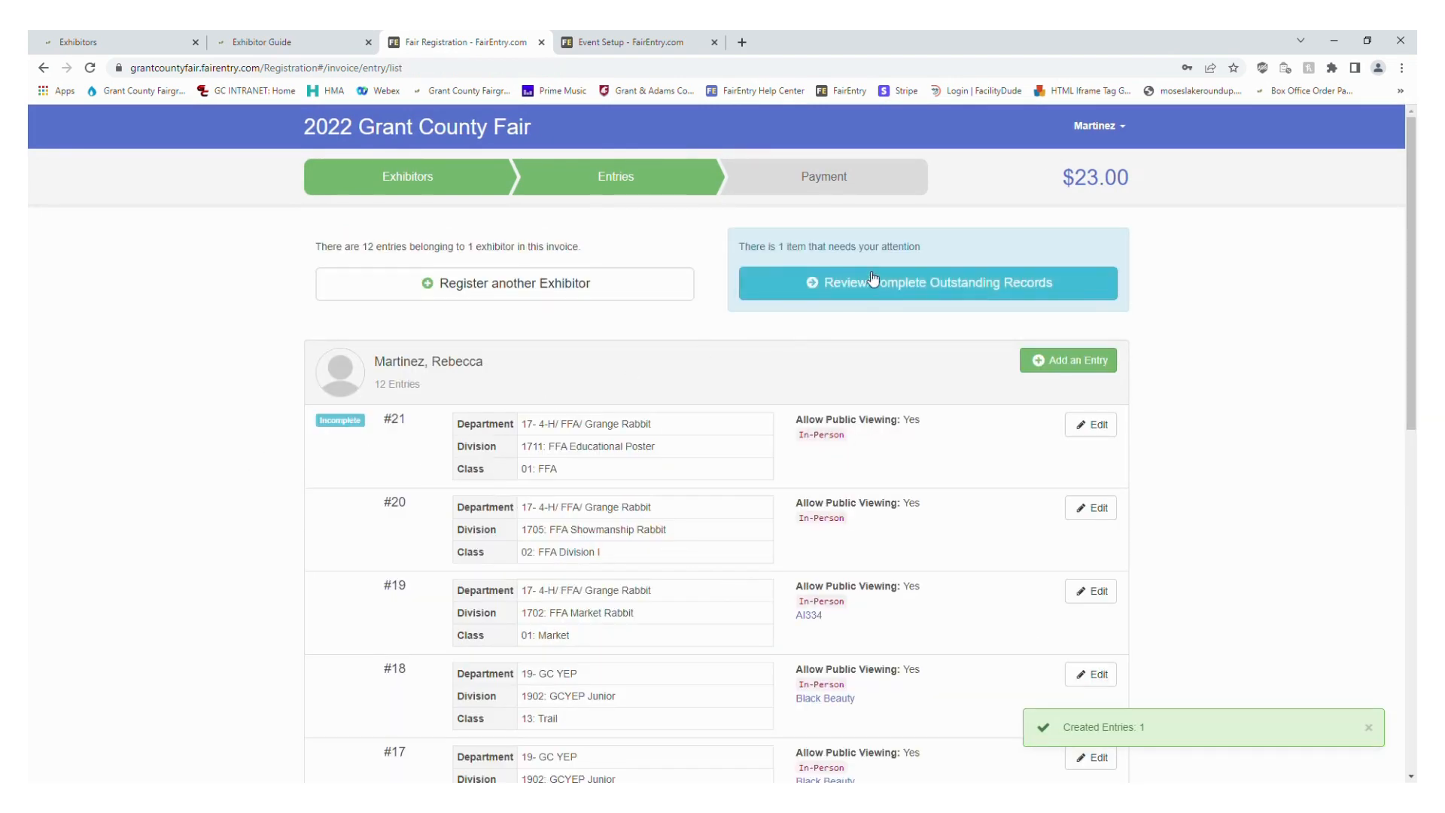
pyautogui.click(776, 293)
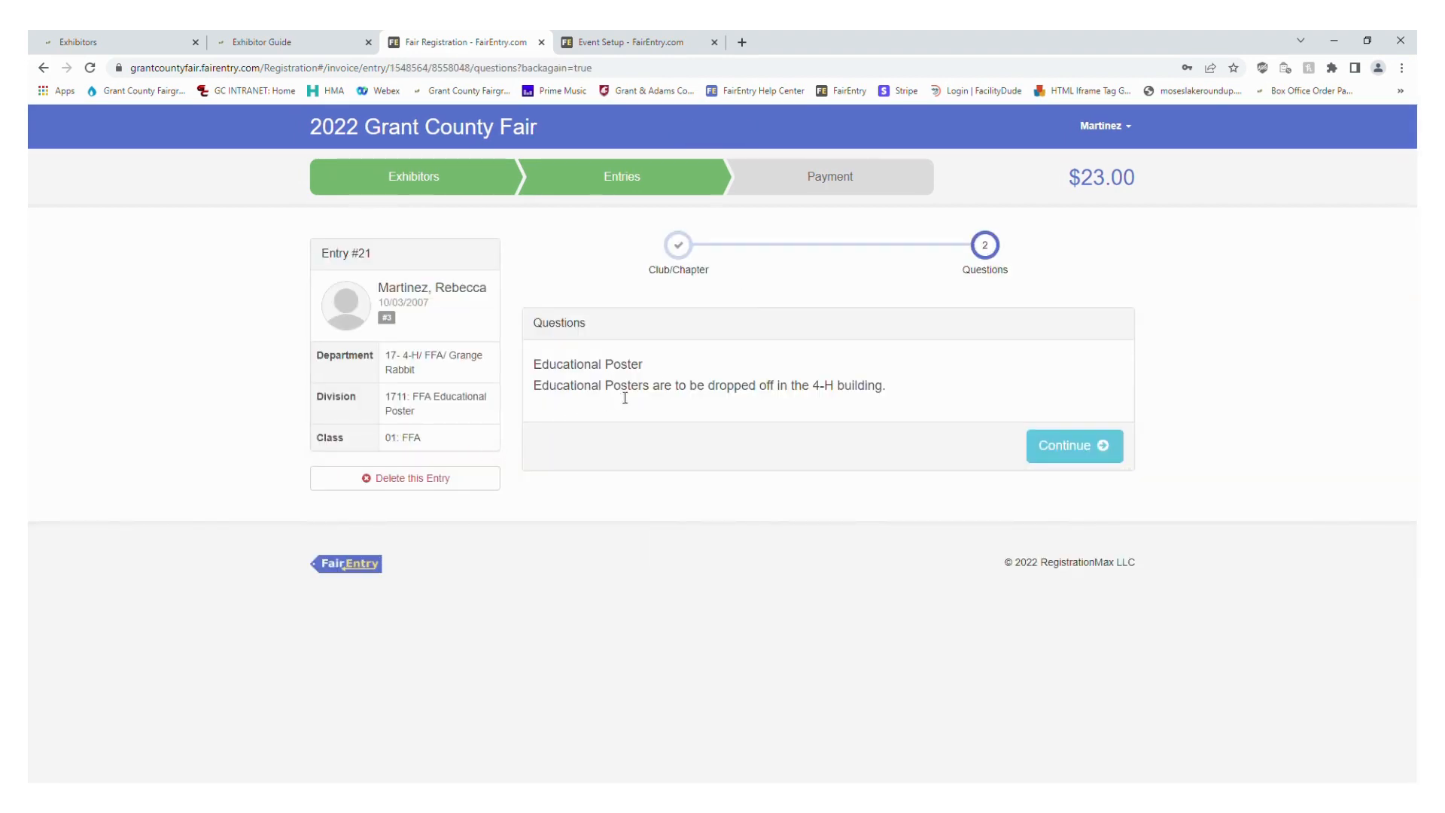
pyautogui.click(1076, 465)
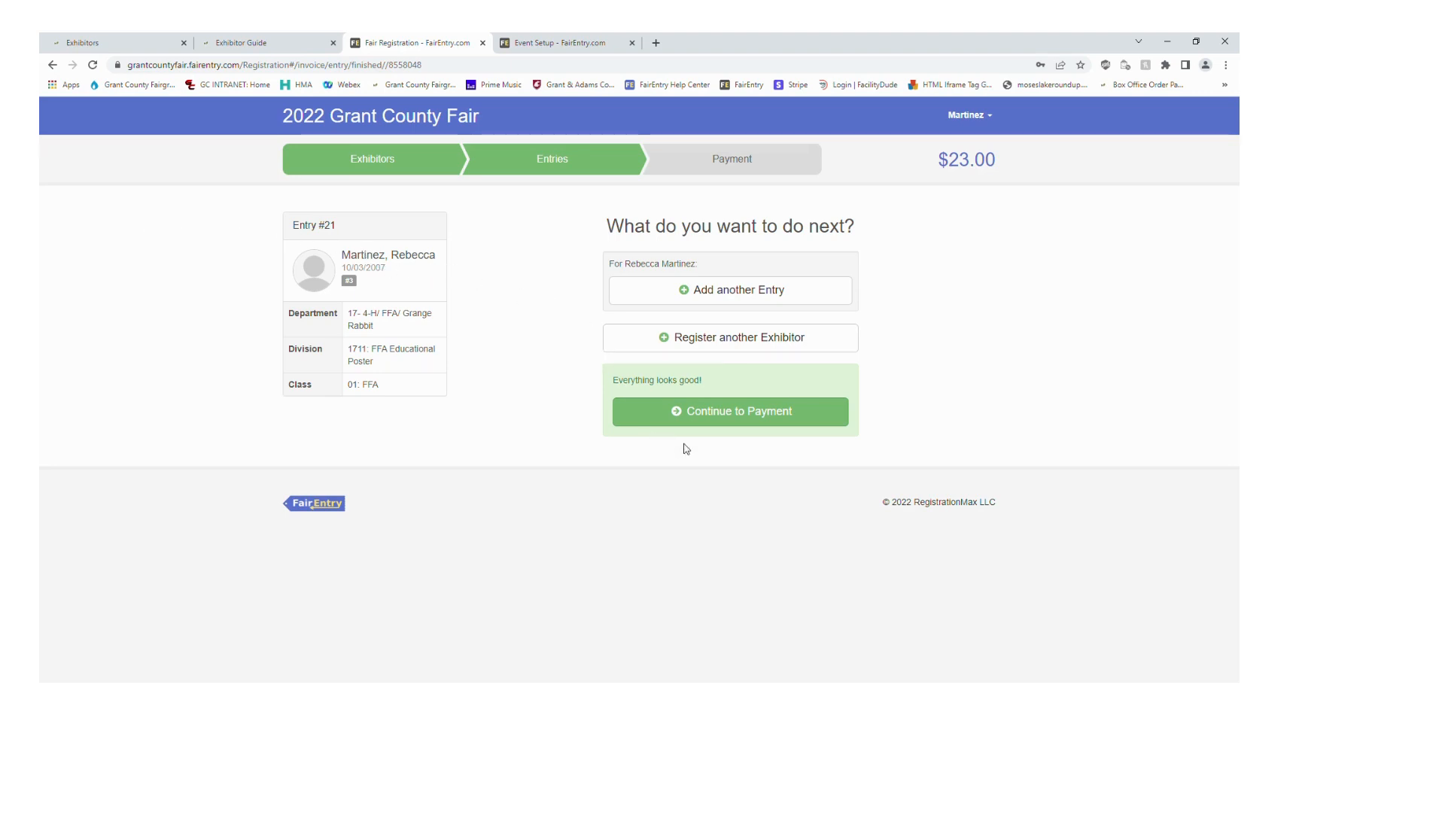
# Proceed to payment and review the invoice's itemized detail before returning to its summary
pyautogui.click(772, 423)
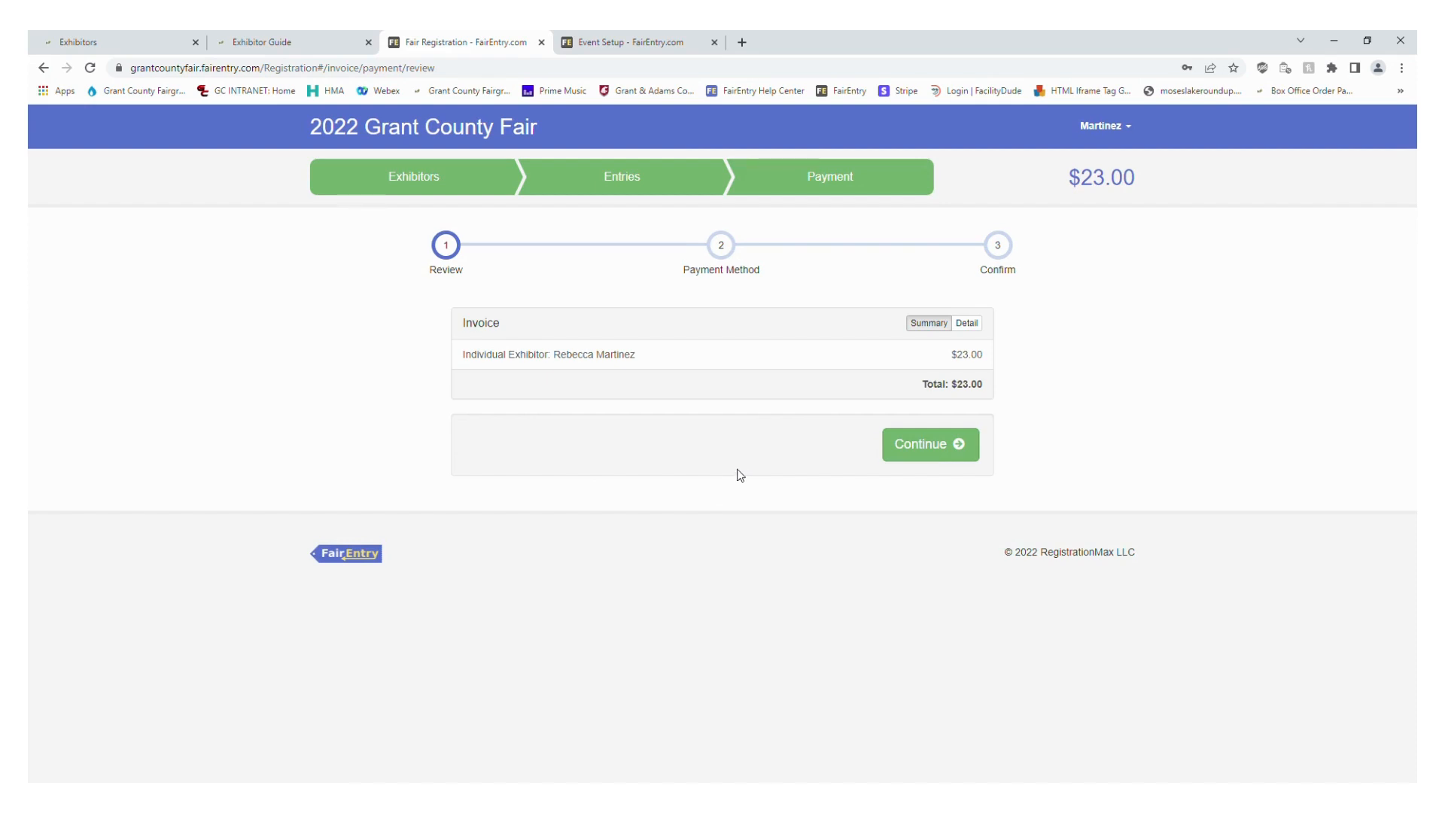
pyautogui.click(976, 324)
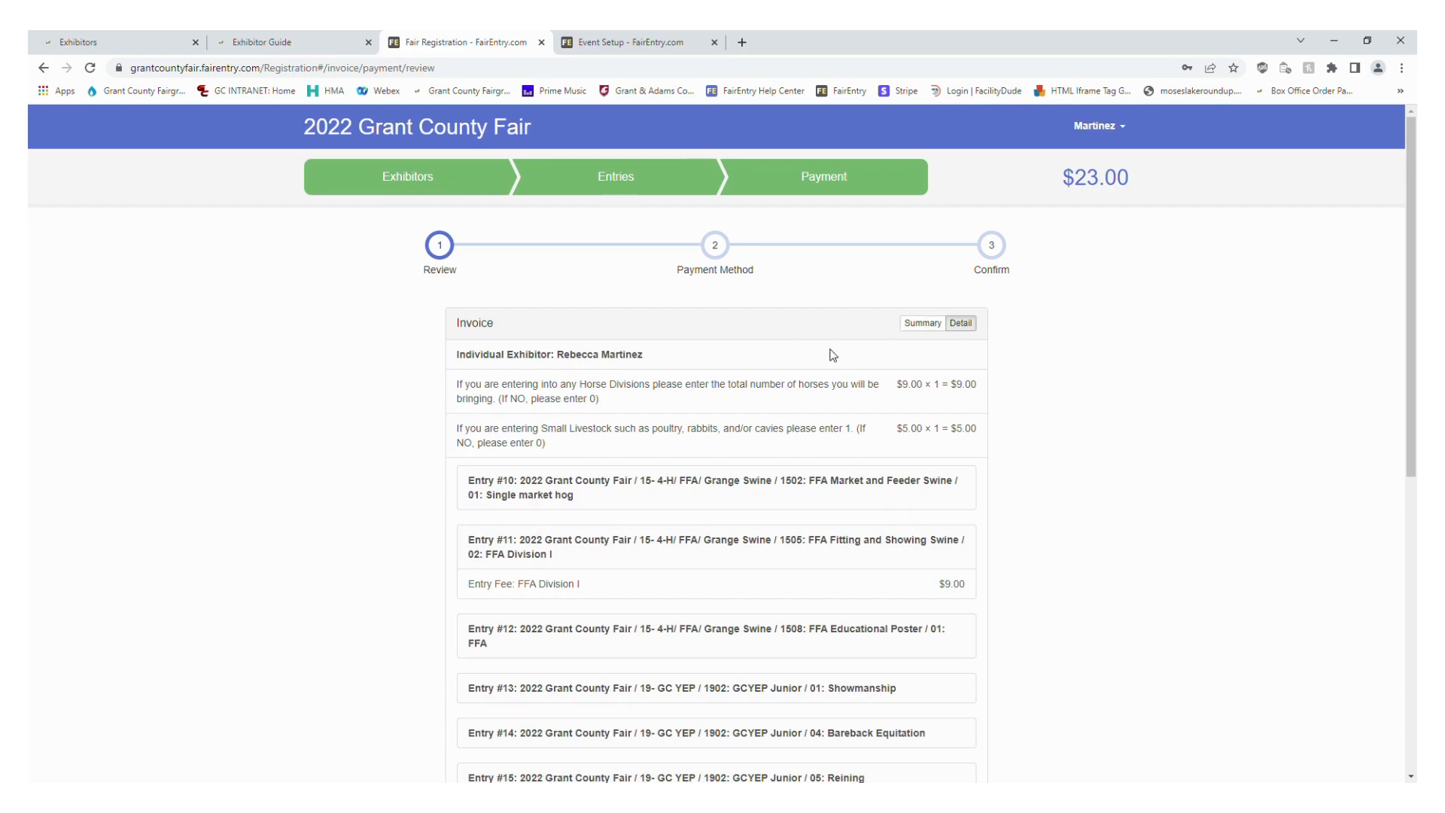
pyautogui.scroll(-1, 404, 418)
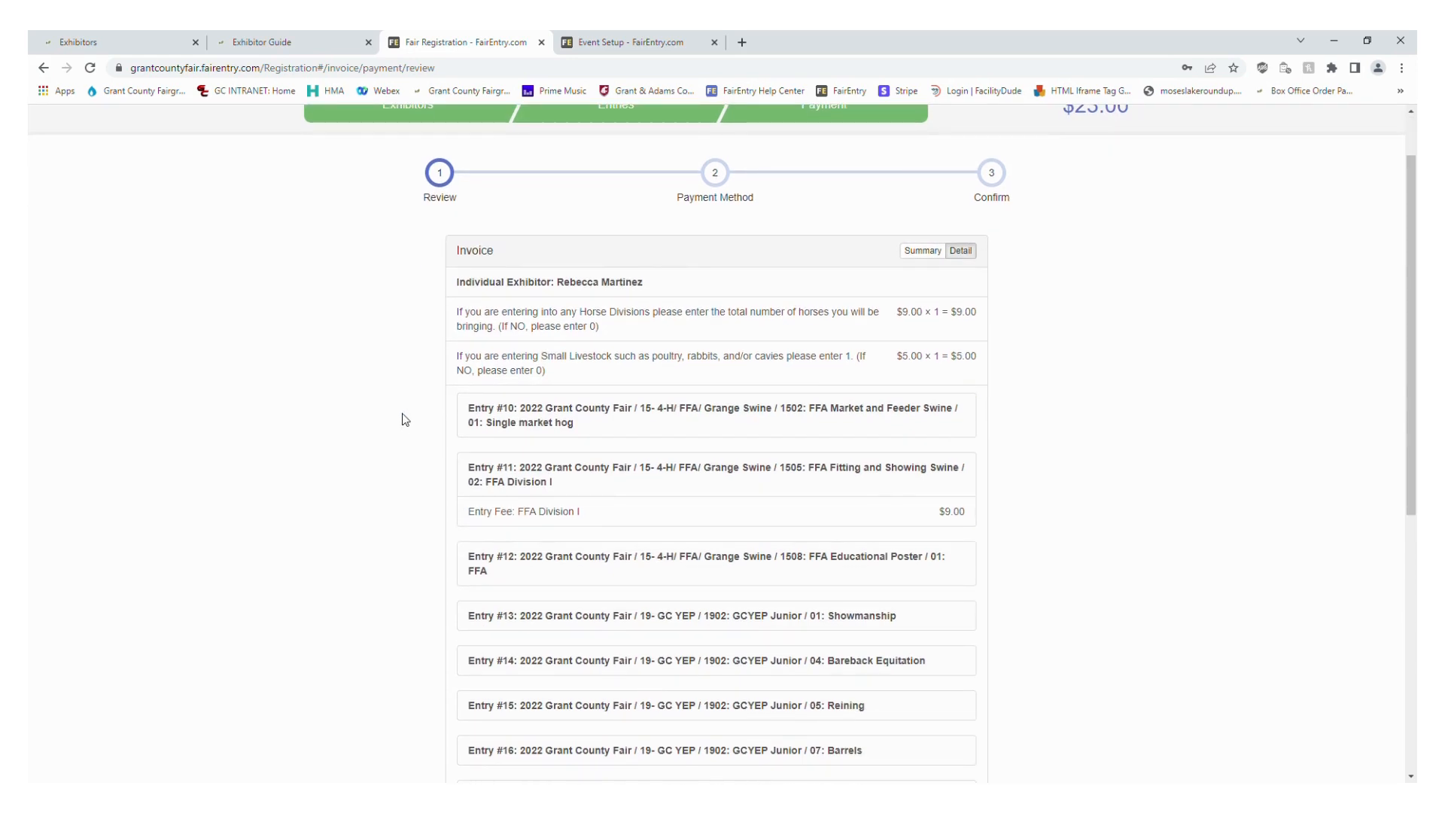
pyautogui.scroll(1, 404, 419)
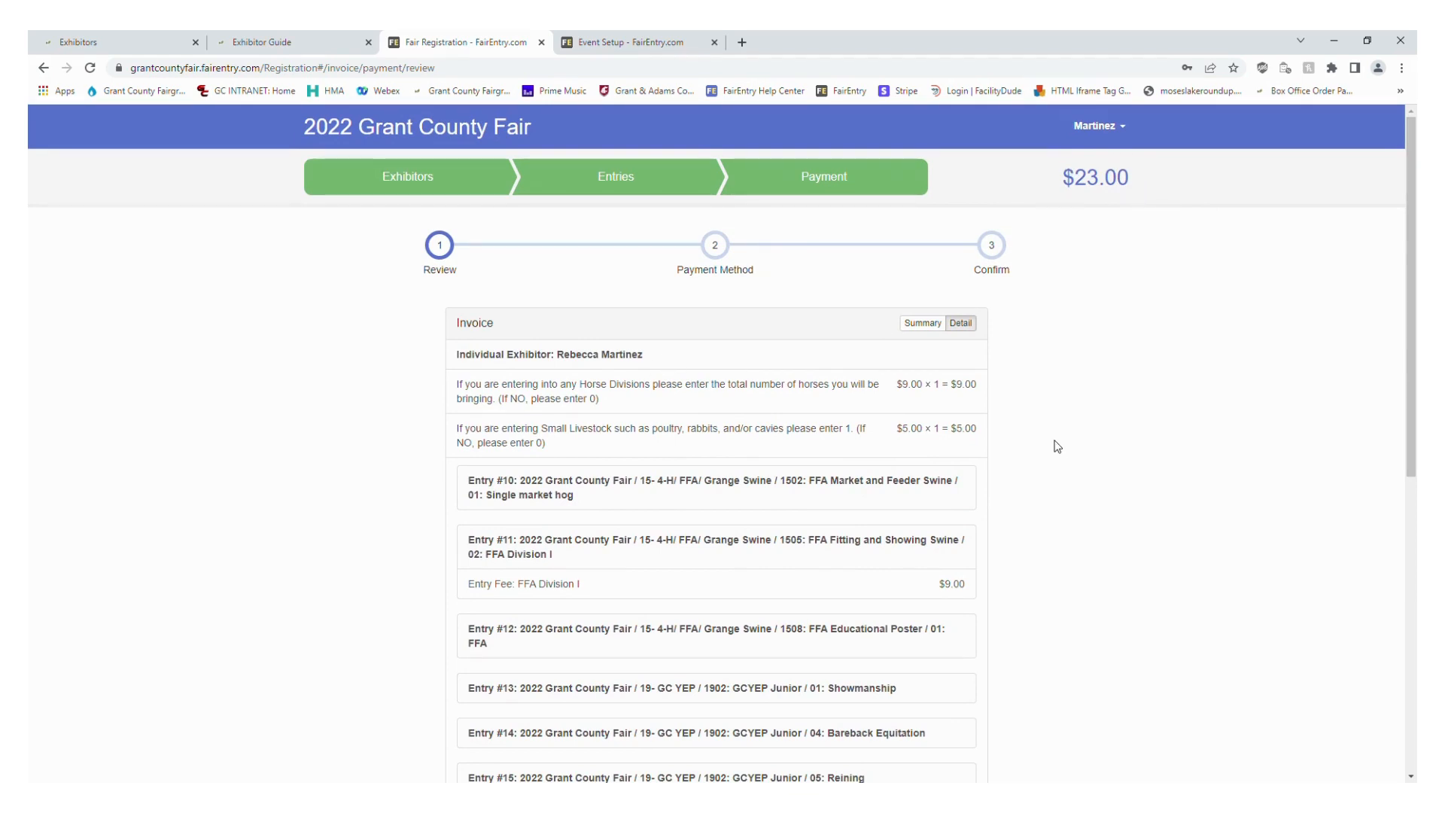
pyautogui.click(936, 324)
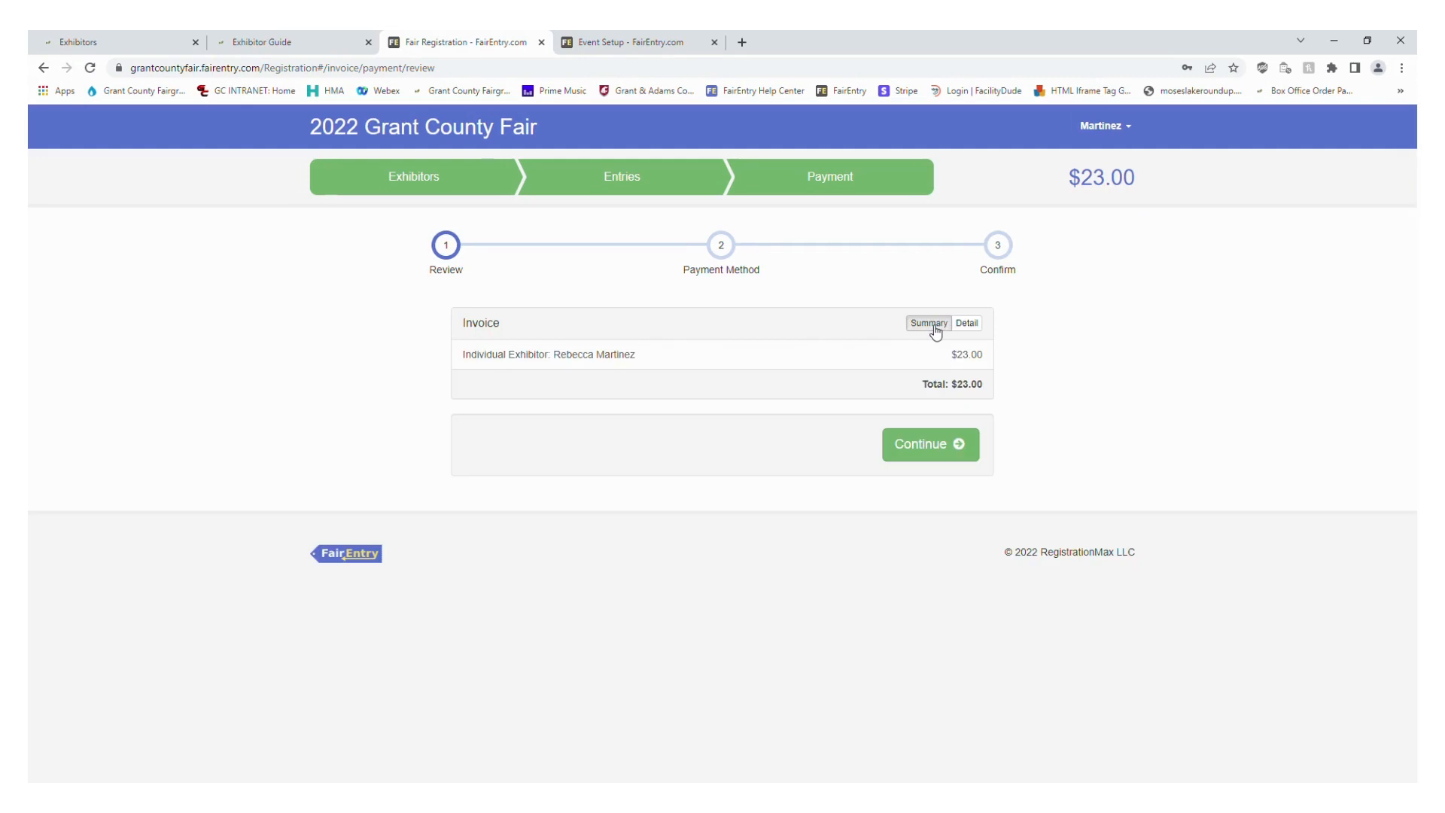
# Add a credit card with its card number as the payment method and agree to the terms on the confirmation page
pyautogui.click(947, 459)
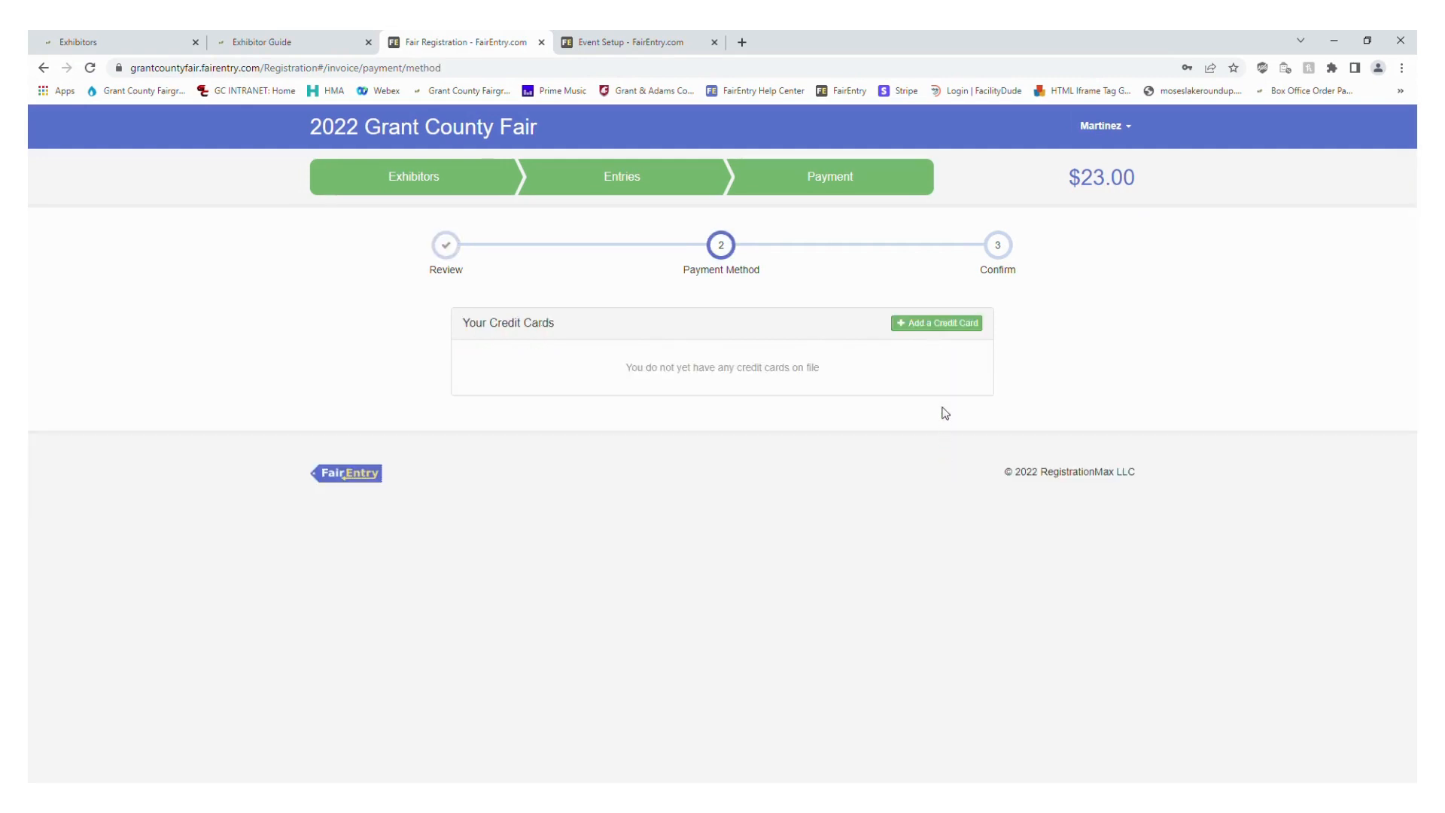
pyautogui.click(958, 325)
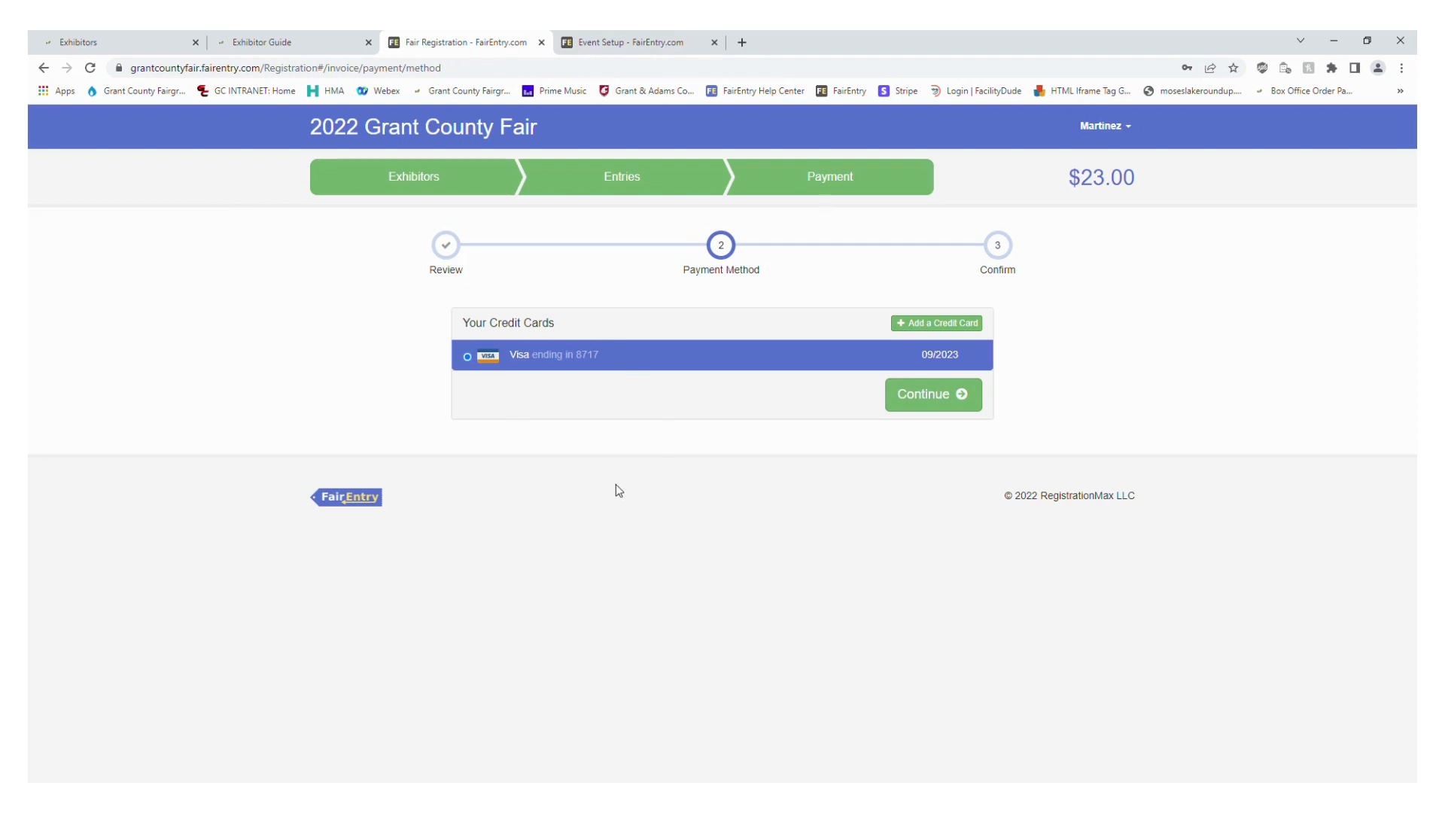
pyautogui.click(948, 403)
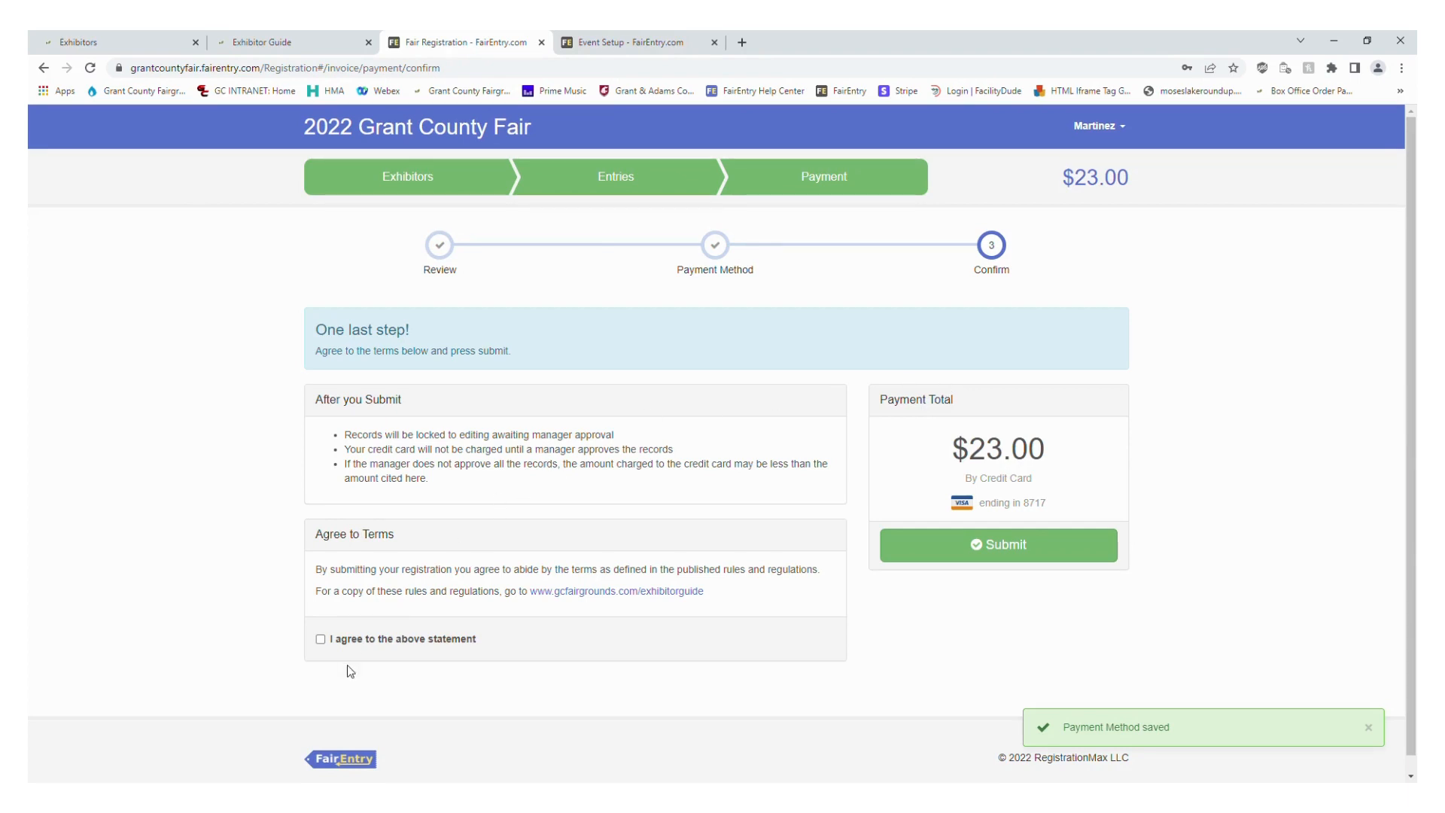
pyautogui.click(321, 639)
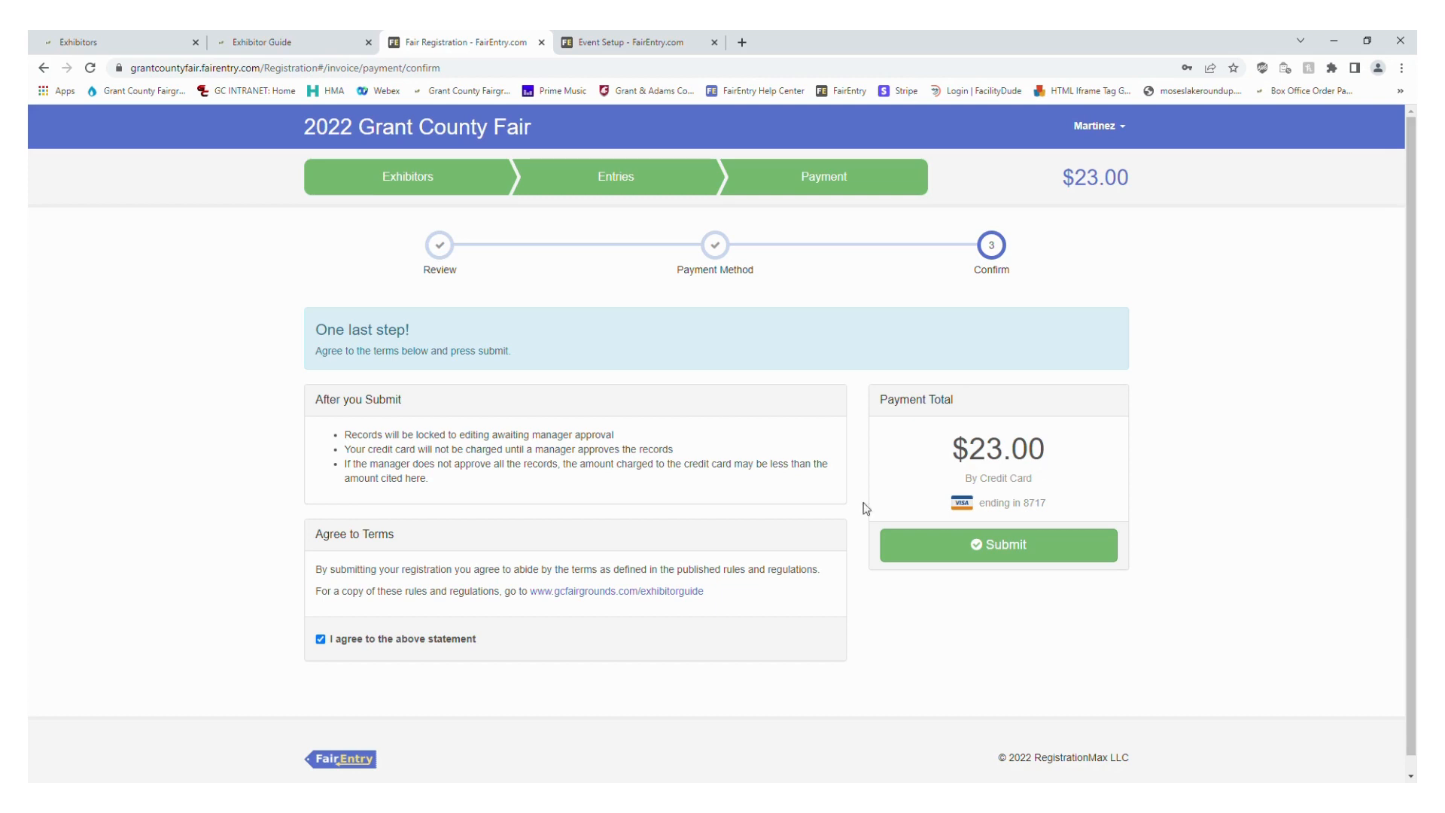
# Submit the fair registration with its credit card payment and open the dashboard showing the current invoice
pyautogui.click(997, 555)
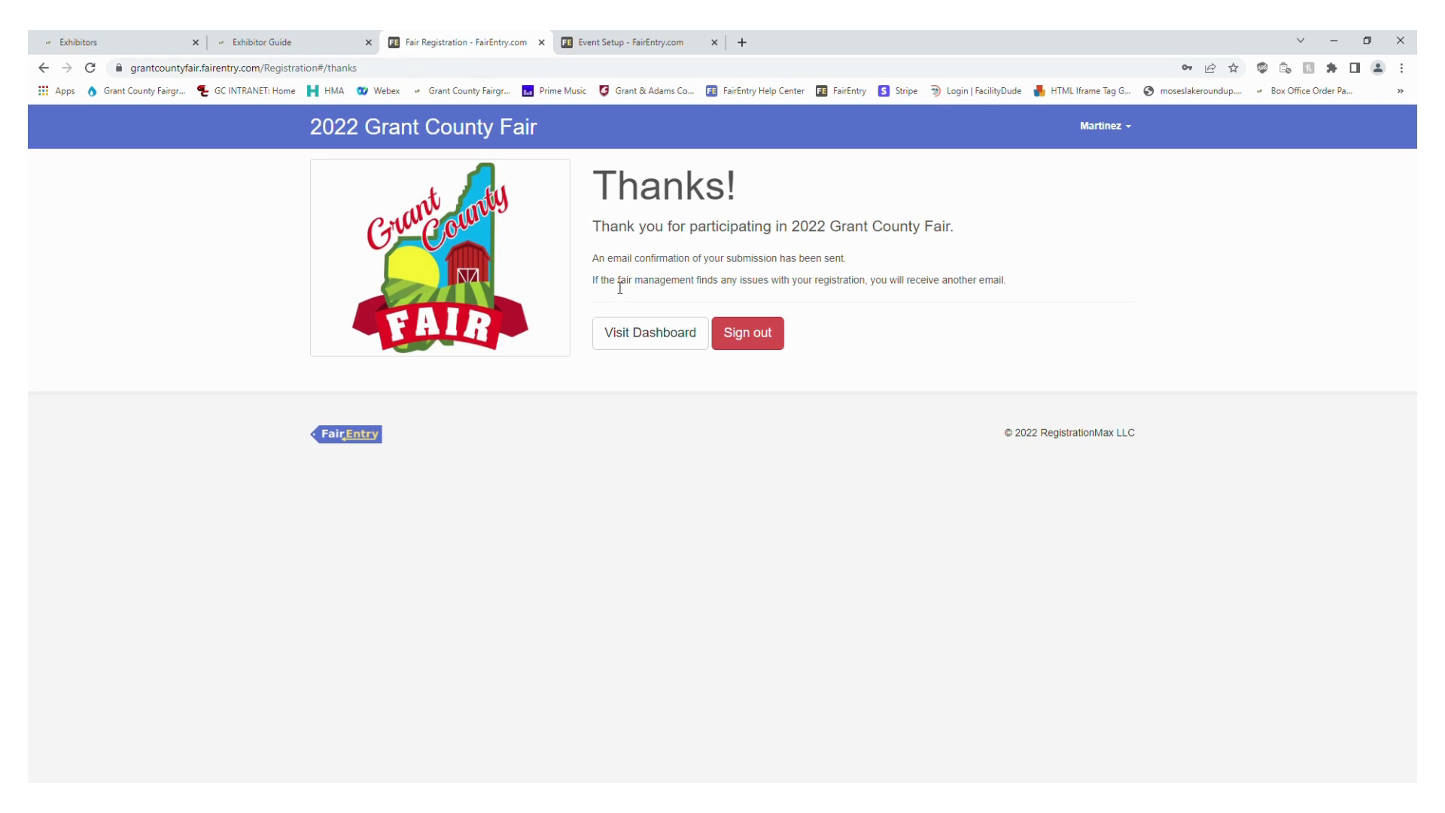
pyautogui.click(651, 340)
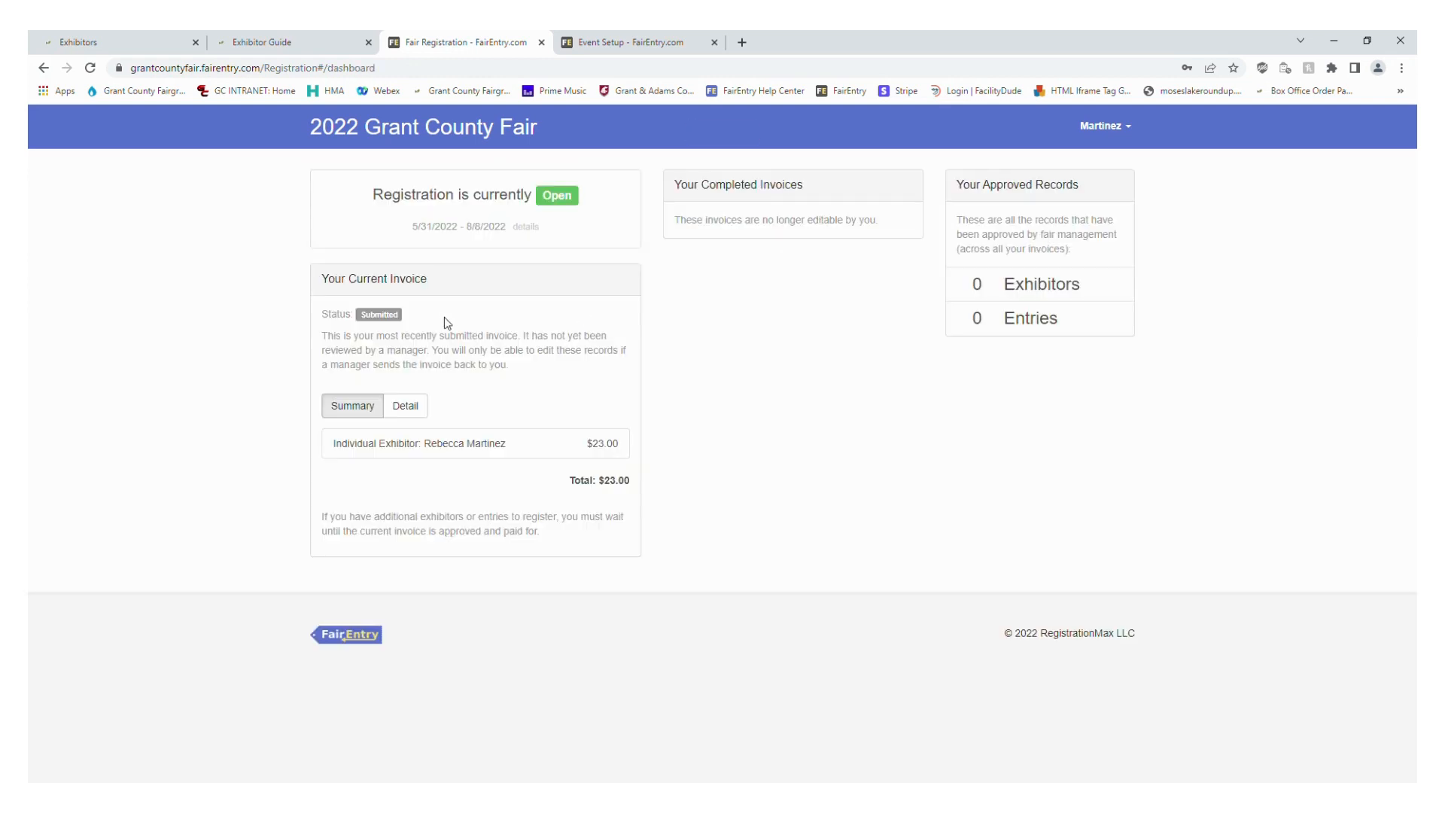